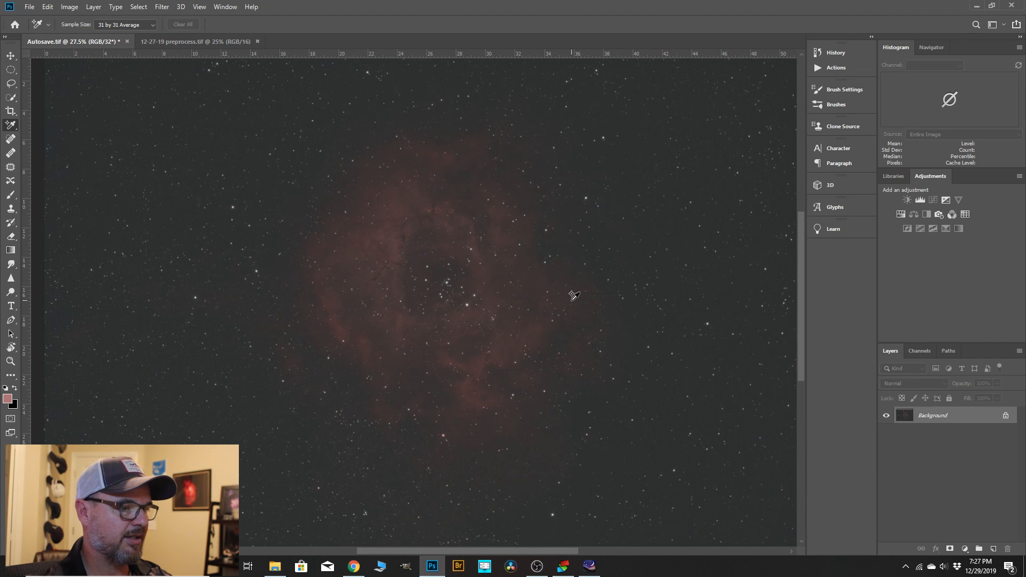
Compare the unprocessed Autosave.tif nebula image with the finished 12-27-19 preprocess.tif, and return to Autosave.tif.
scroll(592, 256, "down", 1)
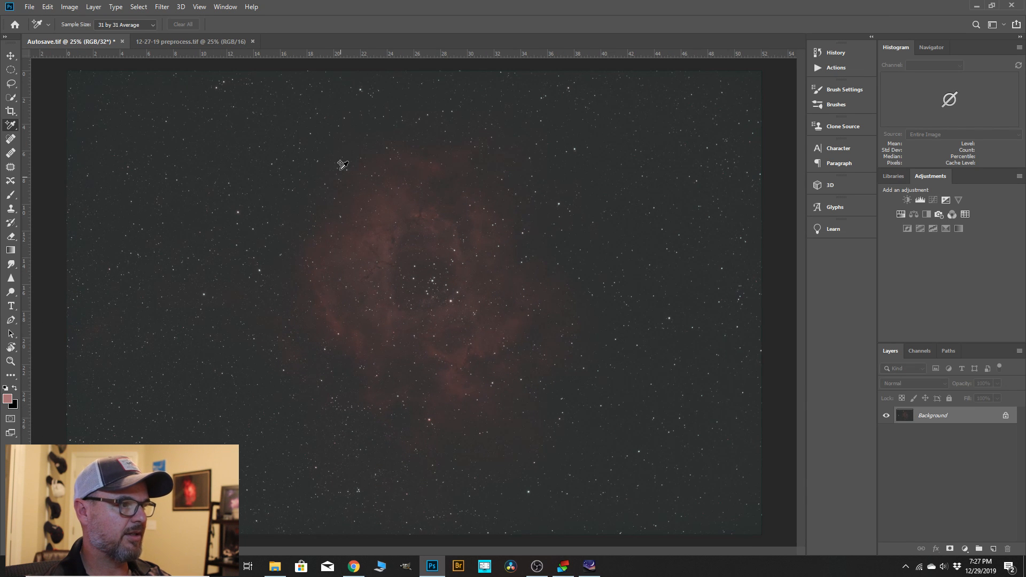
left_click(186, 42)
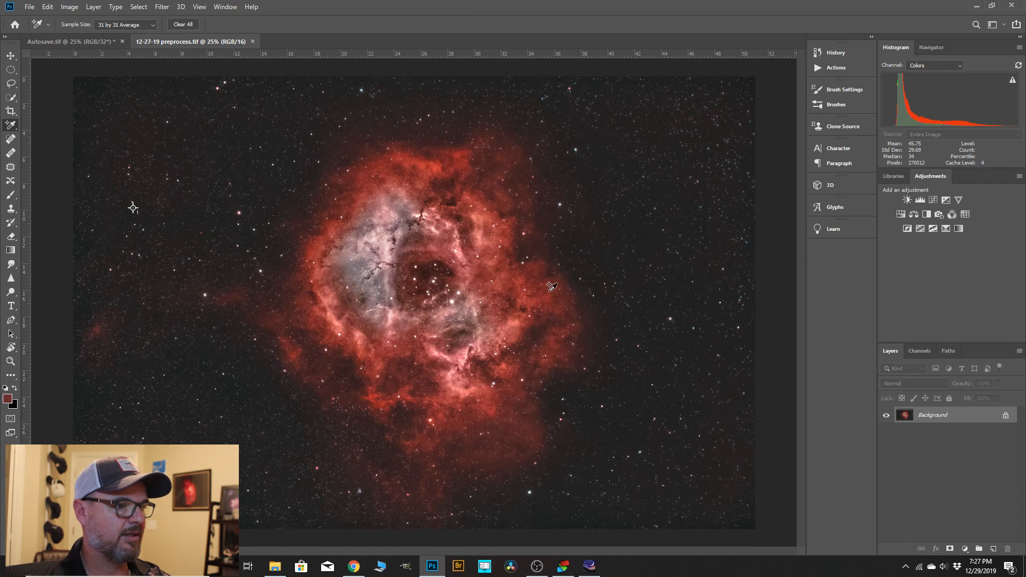
scroll(625, 284, "down", 1)
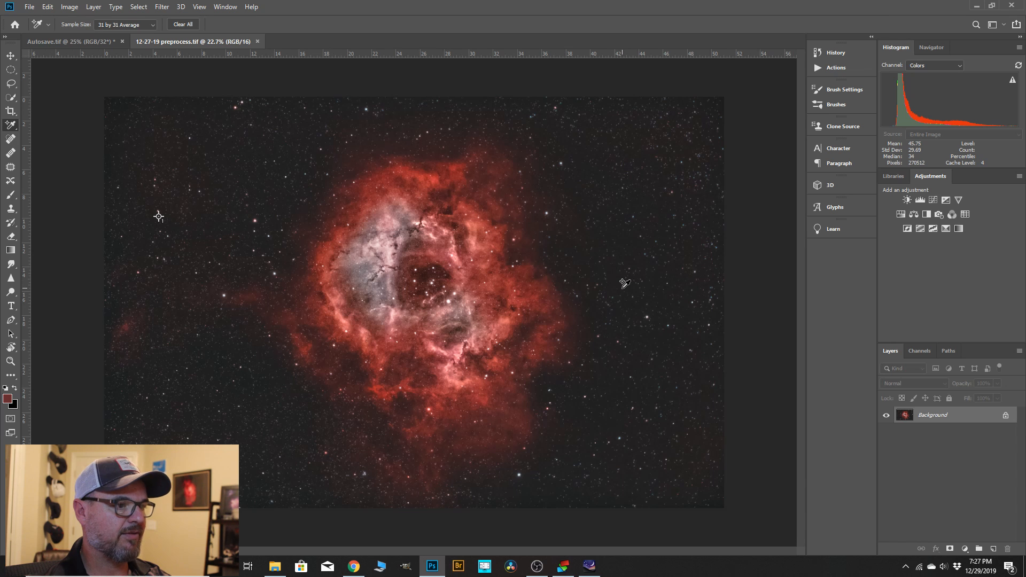
left_click(82, 46)
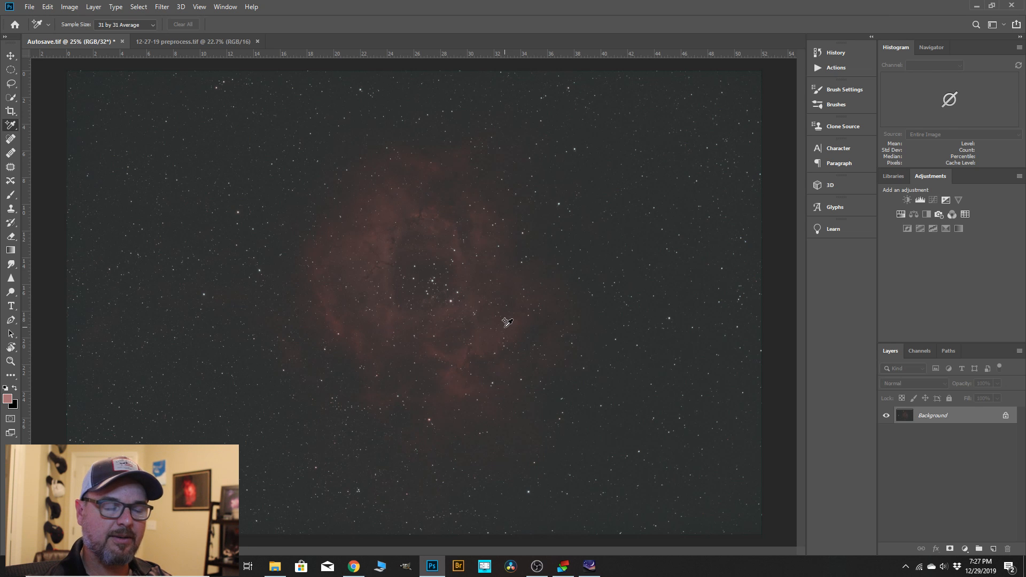
Check which colour mode and bit depth the Autosave.tif image uses.
left_click(70, 7)
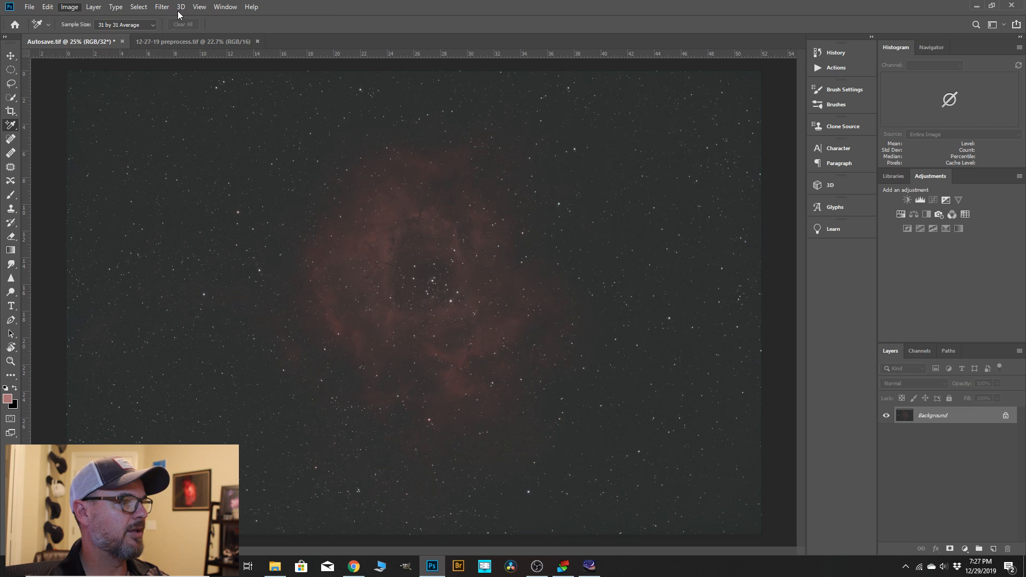
mouse_move(160, 19)
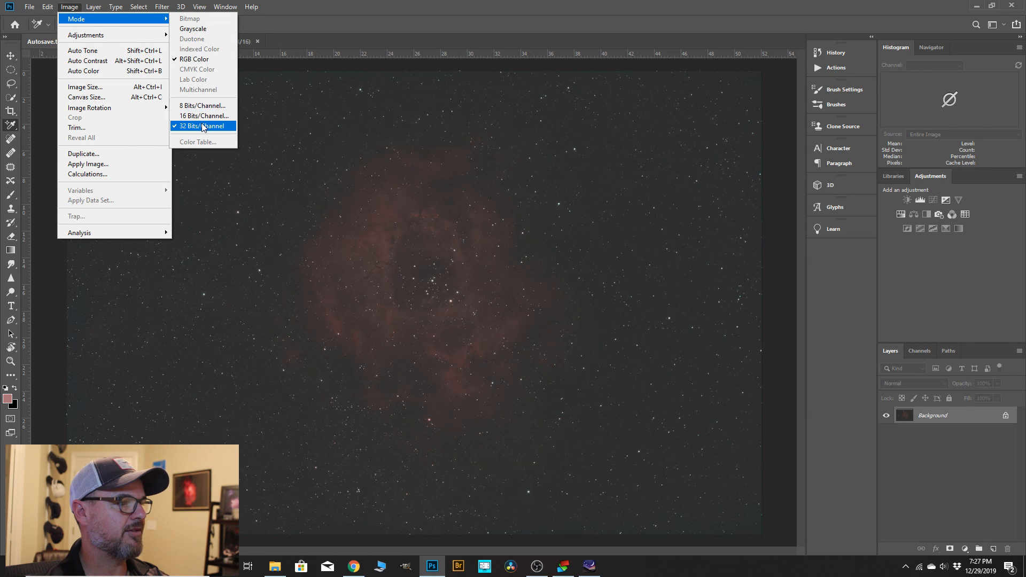
left_click(294, 159)
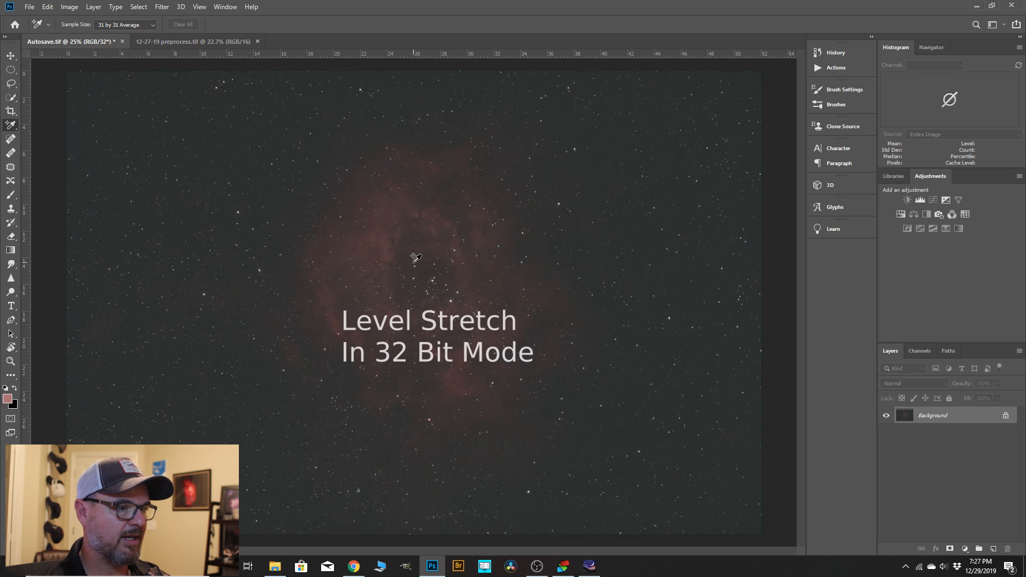
Apply a Levels adjustment to the RGB channel with the white input level set to 221.
left_click(72, 7)
mouse_move(93, 37)
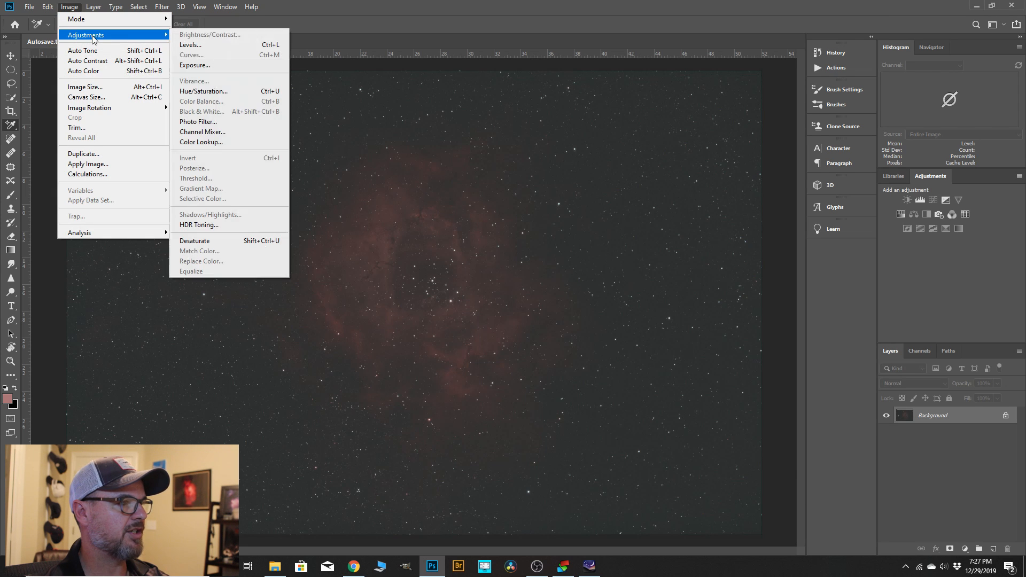
left_click(194, 44)
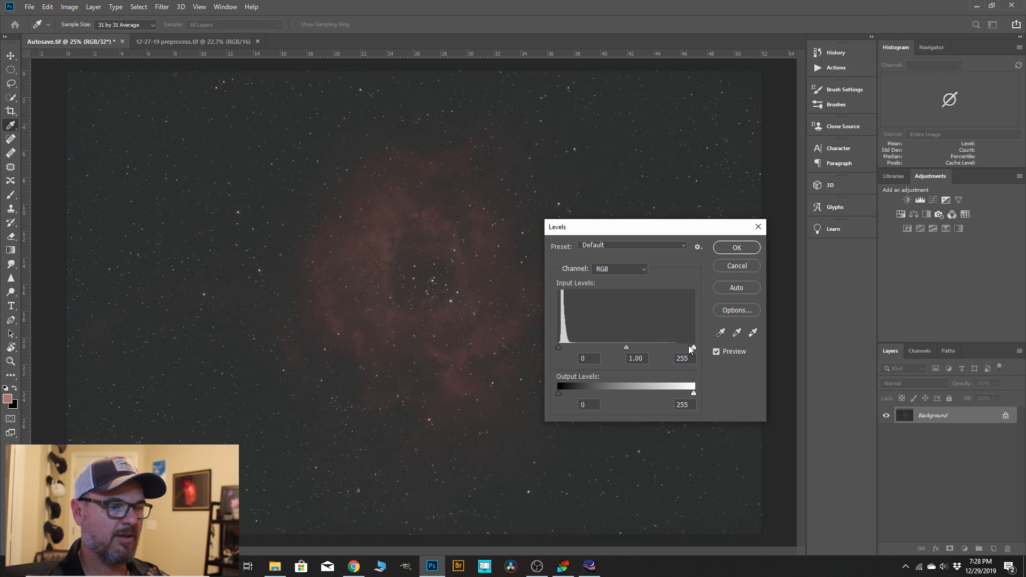
left_click_drag(694, 347, 678, 346)
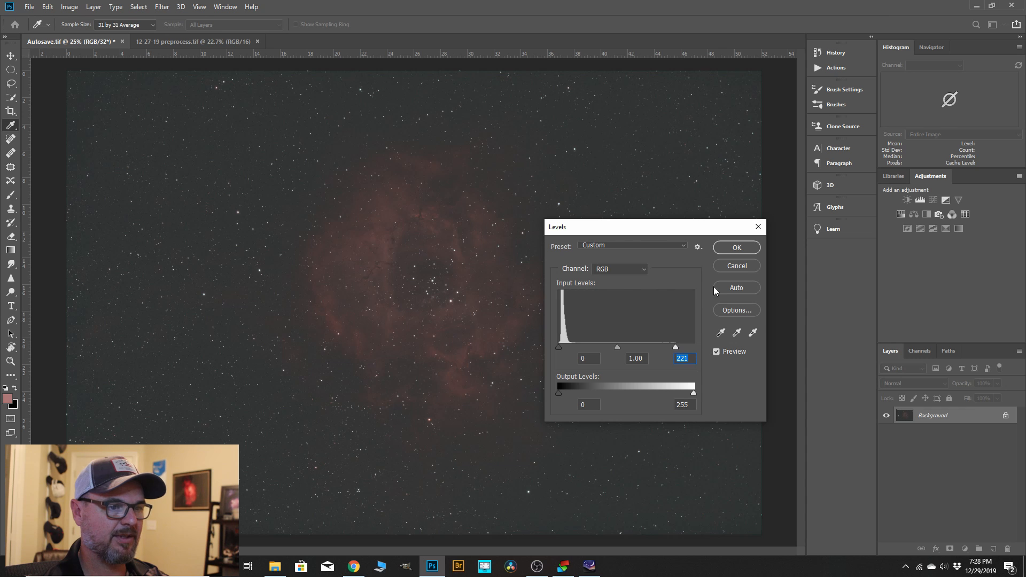
left_click(734, 253)
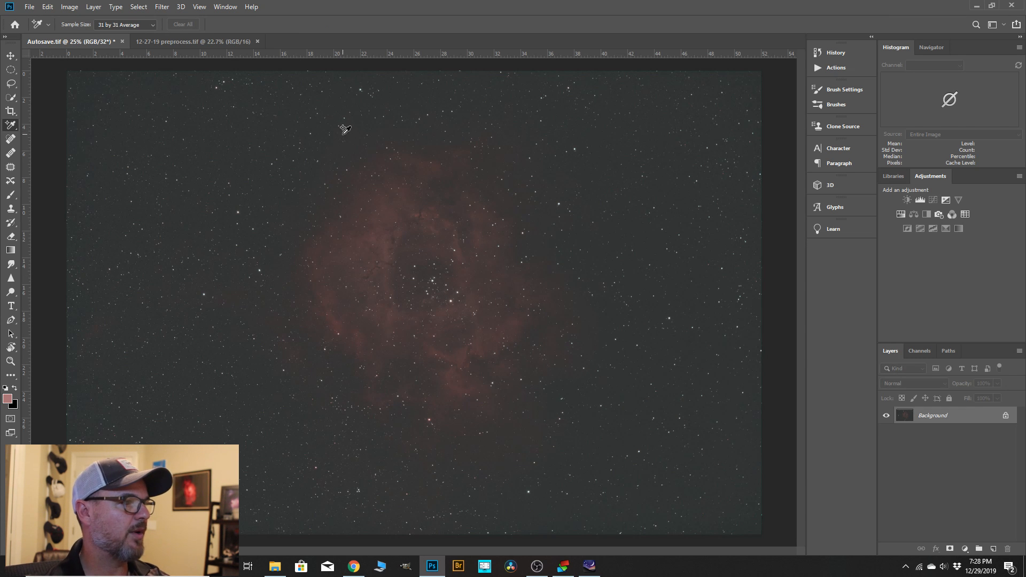
Brighten the image's midtones with a second Levels adjustment, setting the RGB gamma to 1.22.
left_click(69, 7)
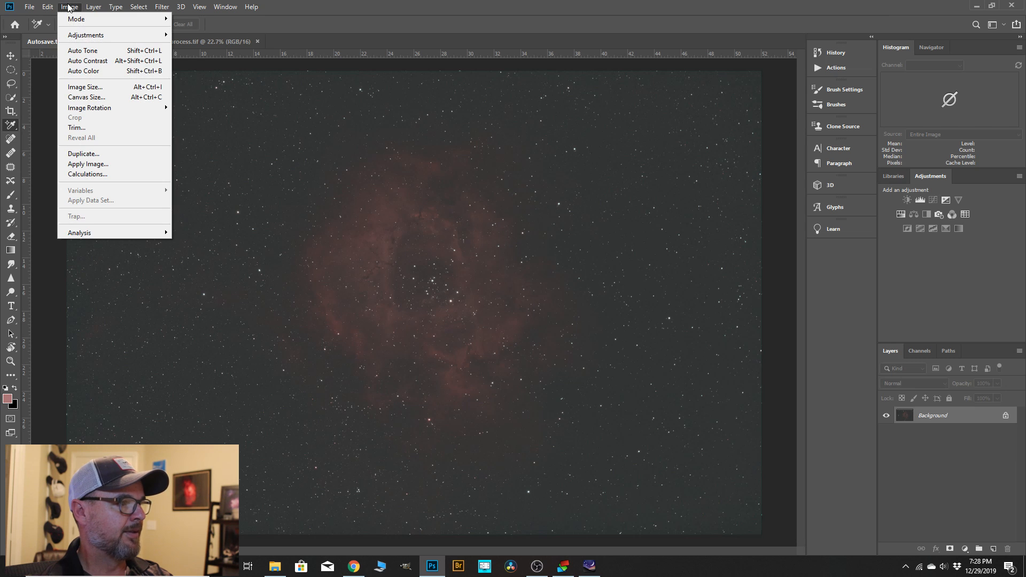
mouse_move(99, 34)
left_click(211, 44)
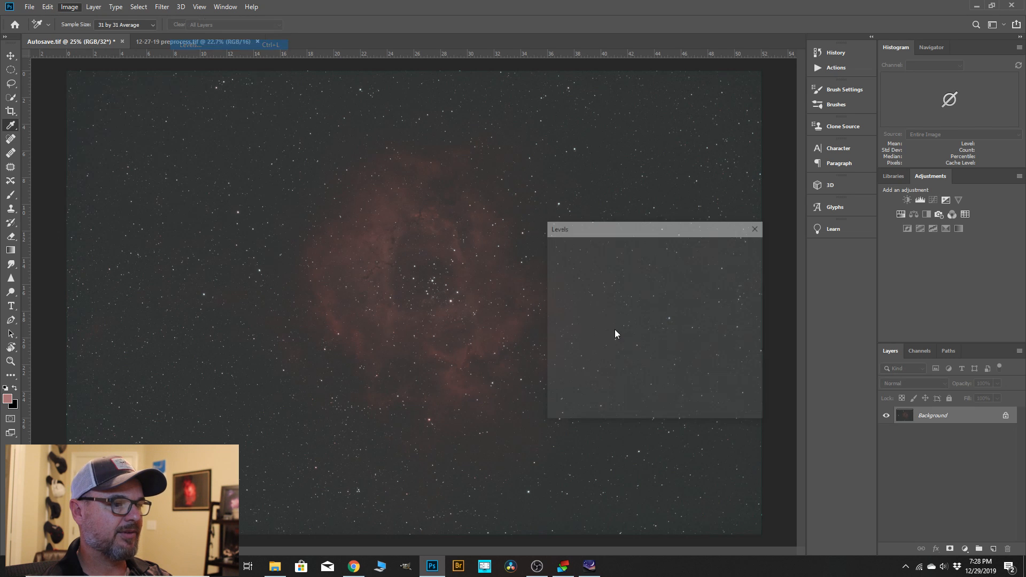
left_click_drag(624, 348, 618, 348)
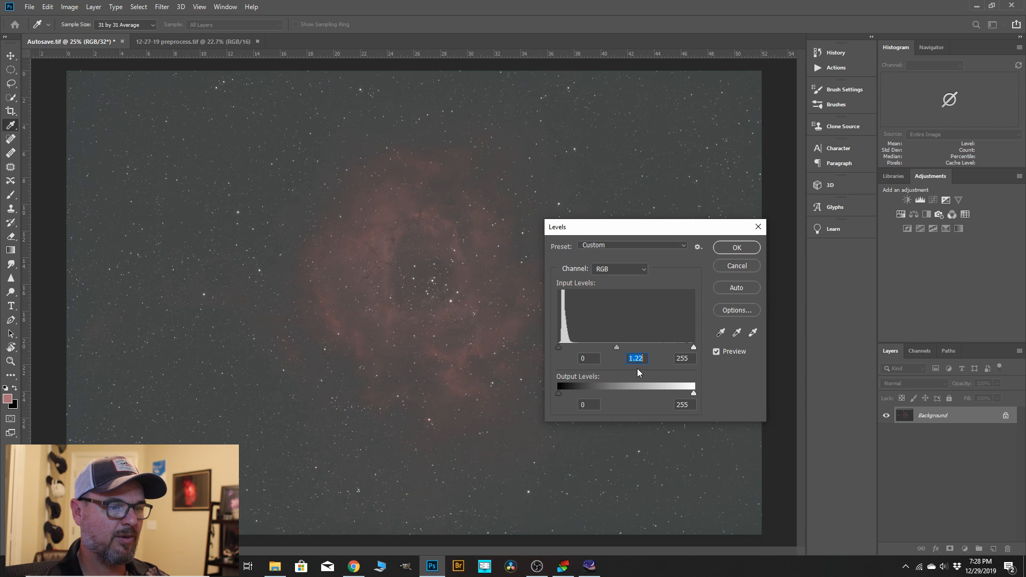
left_click(737, 247)
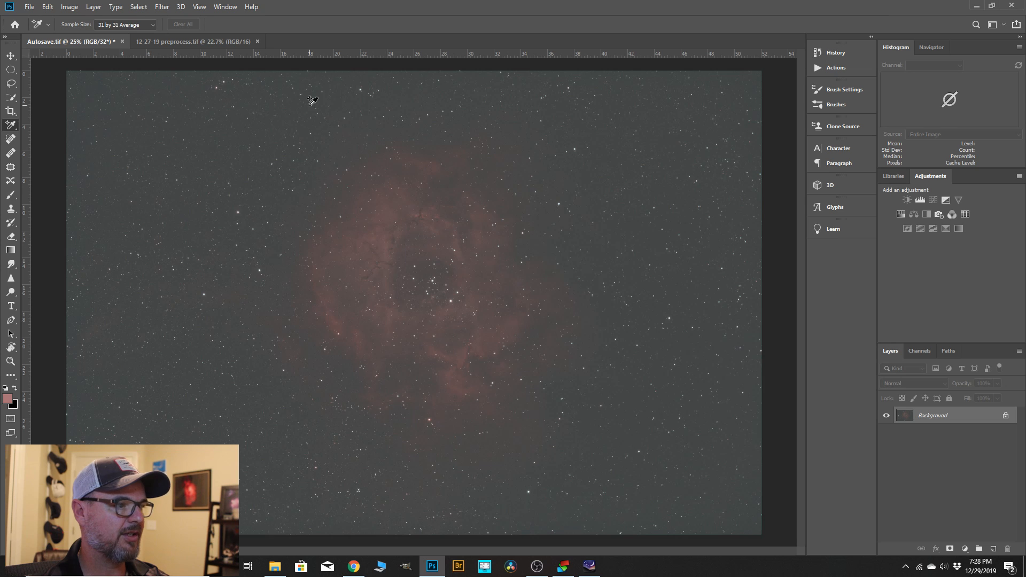
Stretch the midtones again with another Levels adjustment, setting the RGB gamma to 1.20.
left_click(70, 7)
mouse_move(103, 37)
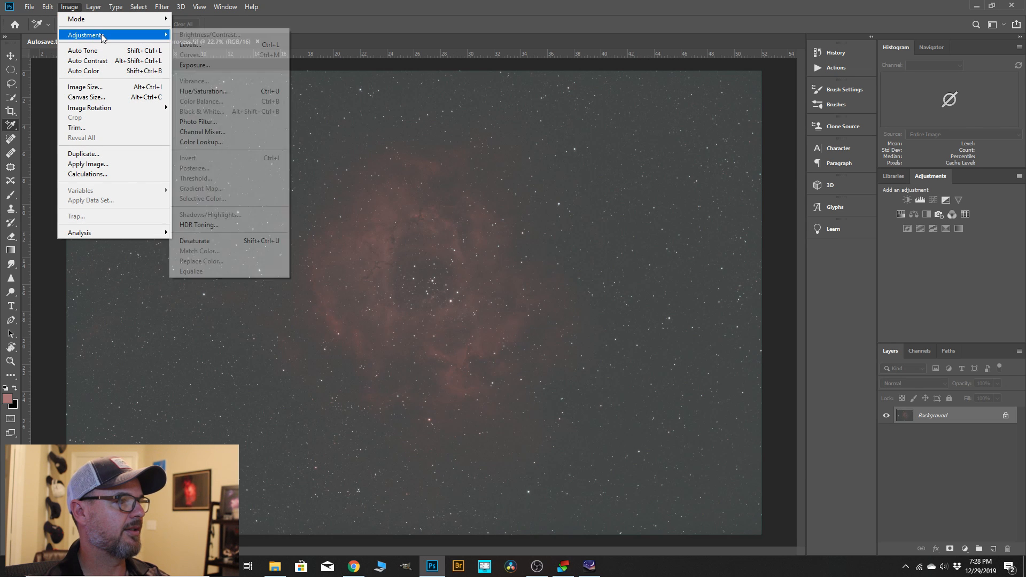
left_click(185, 46)
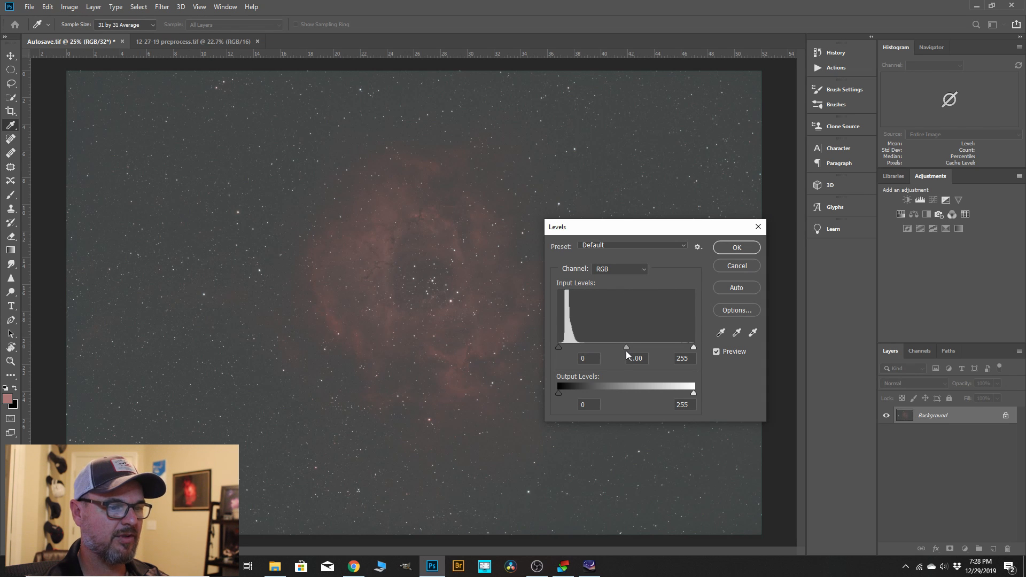
left_click_drag(628, 348, 620, 349)
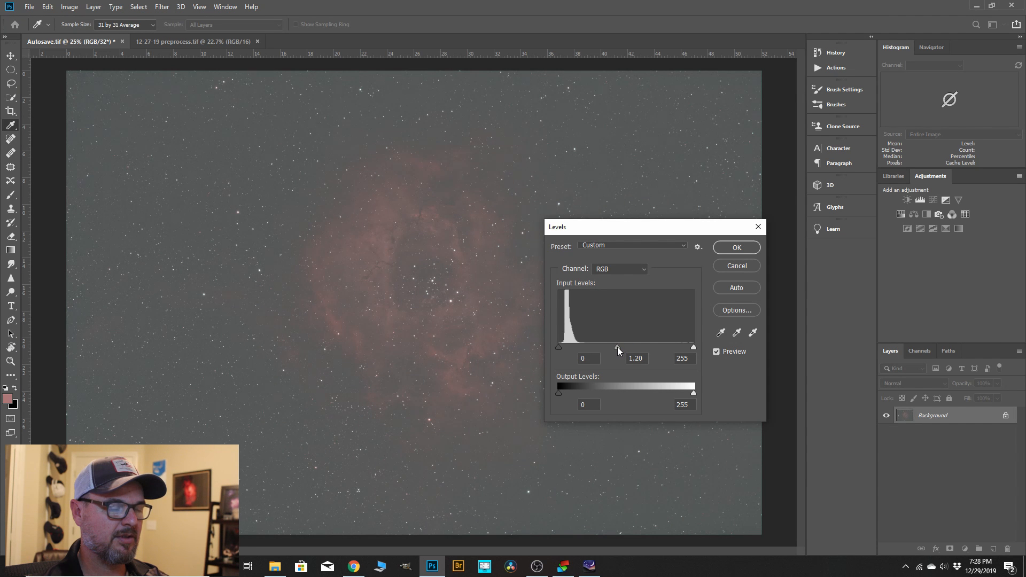
left_click(729, 246)
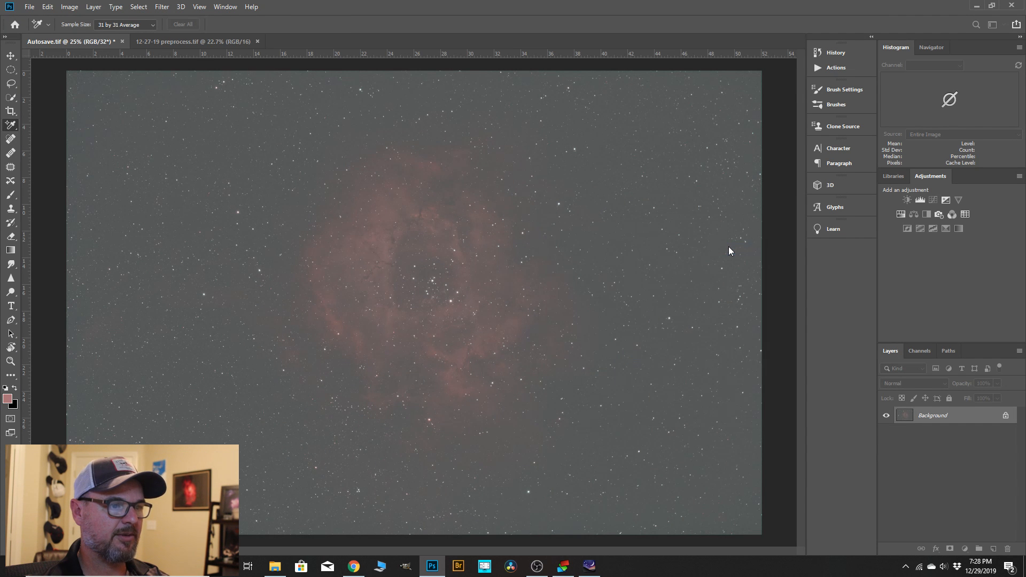
Darken the background with a Levels adjustment that sets the RGB black input level to 9.
left_click(73, 8)
mouse_move(115, 35)
left_click(198, 45)
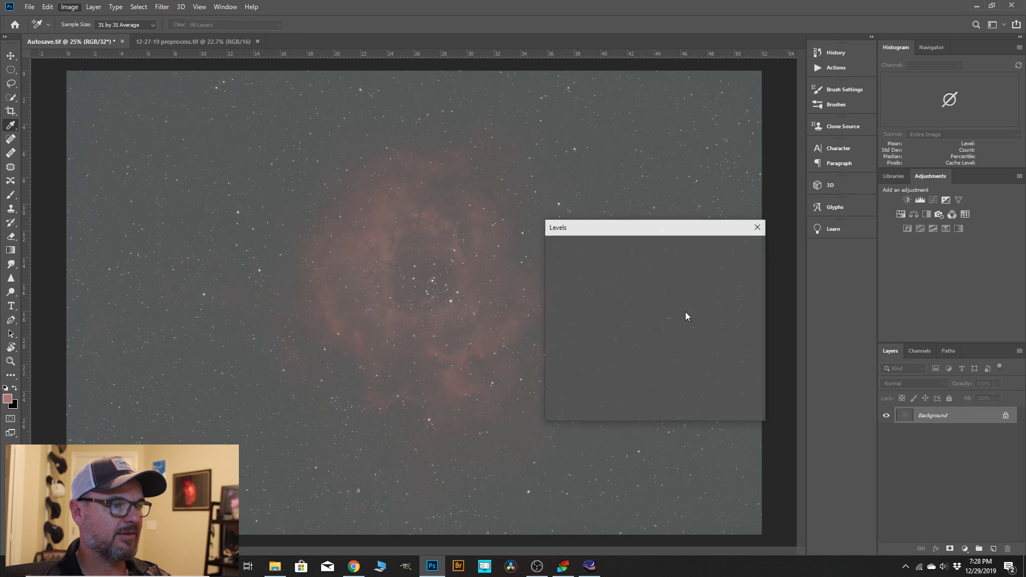
left_click_drag(558, 348, 563, 348)
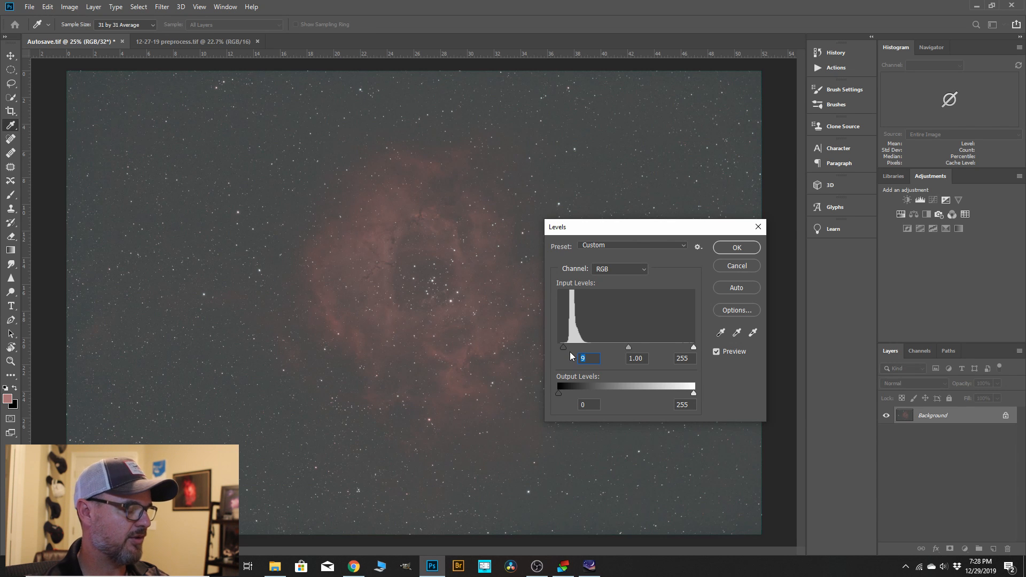
left_click(745, 247)
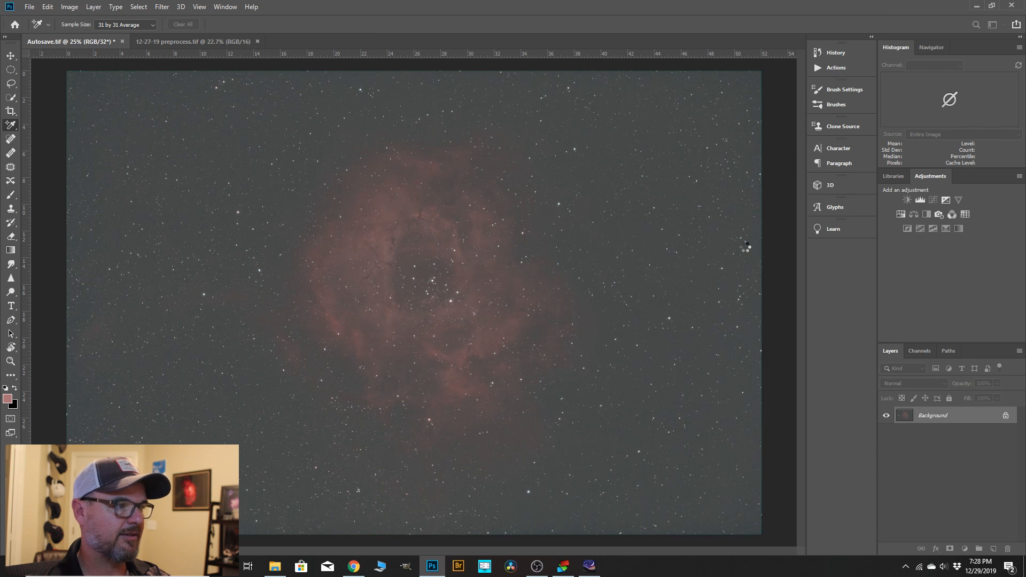
Crop a thin border off all four sides of the image to remove the stacking edges.
left_click(11, 113)
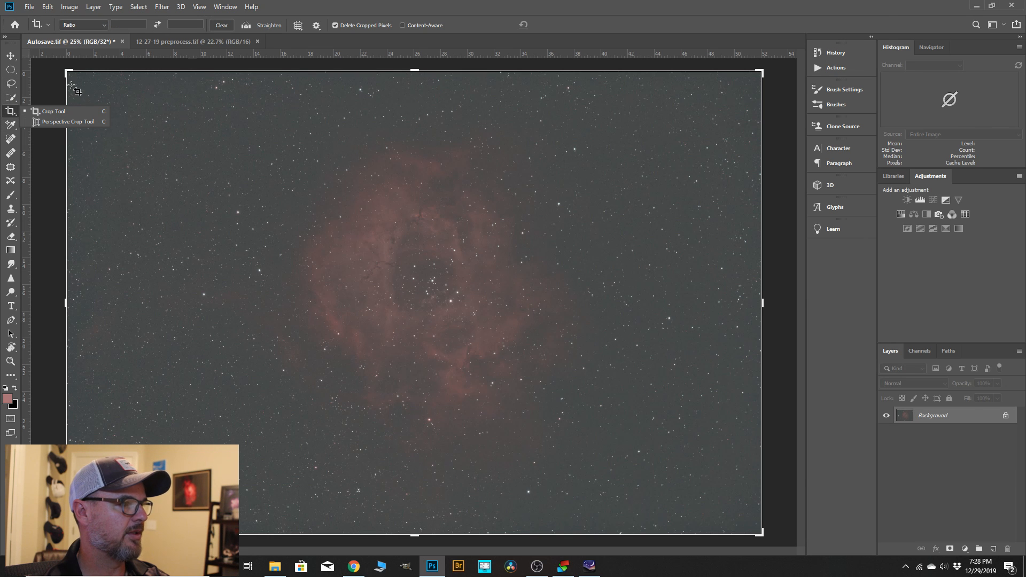
left_click_drag(73, 78, 759, 533)
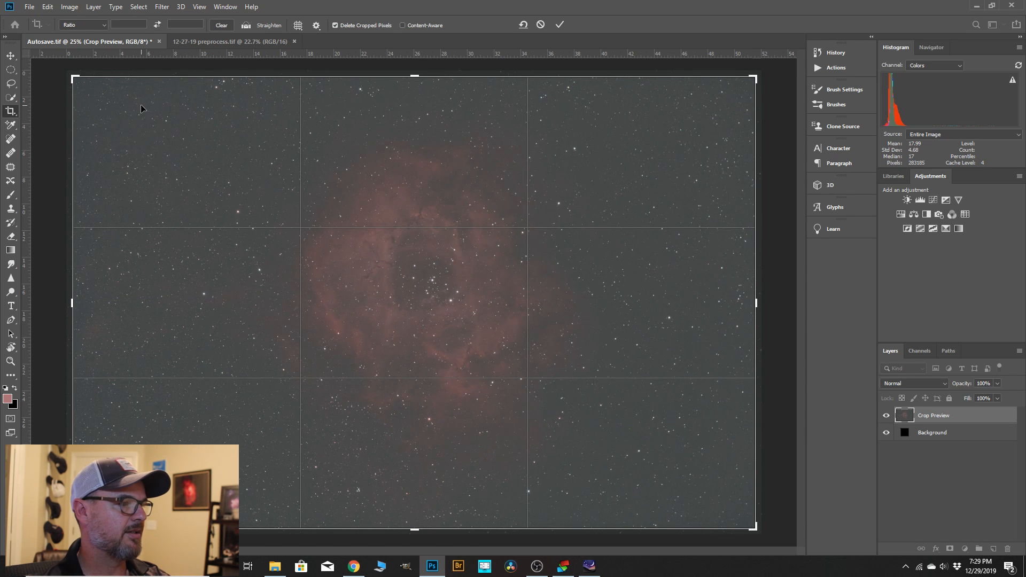
left_click(70, 6)
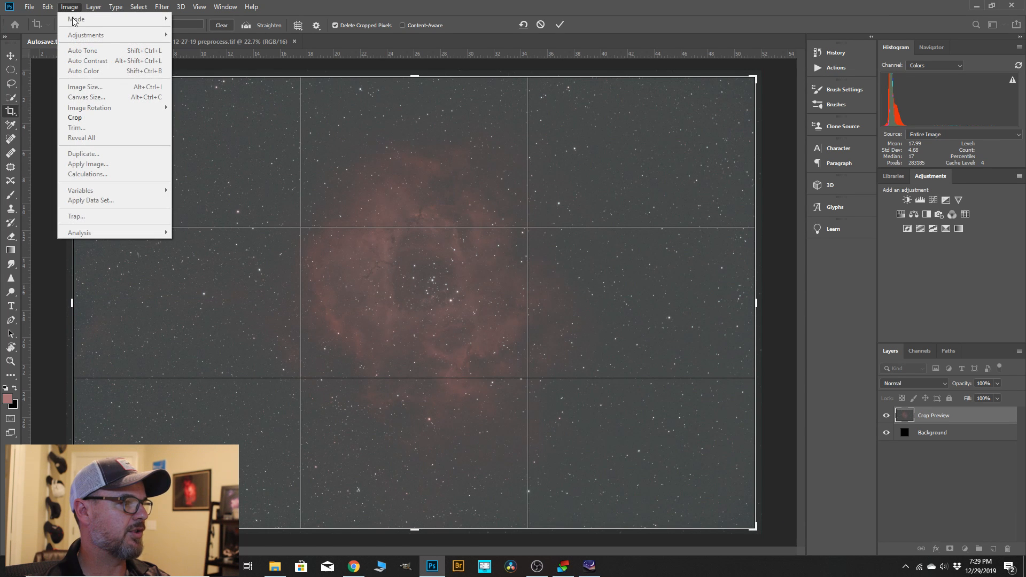
left_click(85, 117)
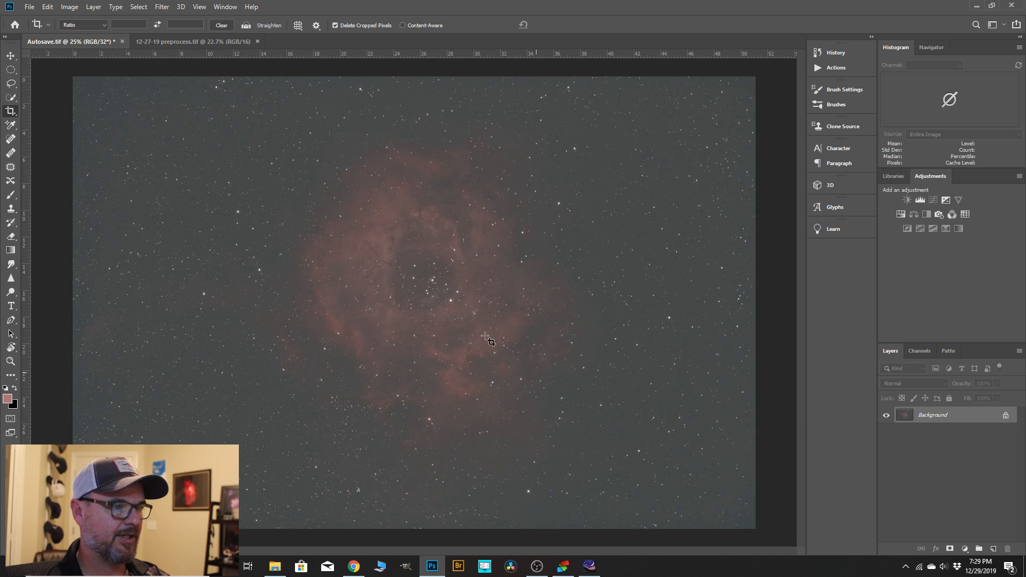
Convert the image to 16 bits per channel using the Exposure and Gamma method, with exposure 0.00 and gamma 1.00.
left_click(76, 9)
mouse_move(82, 18)
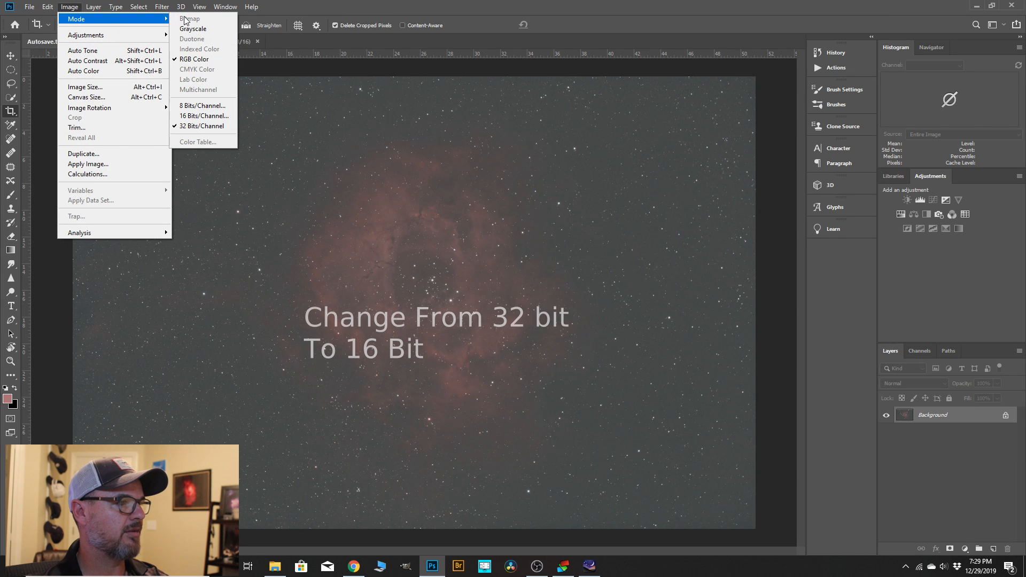
left_click(202, 116)
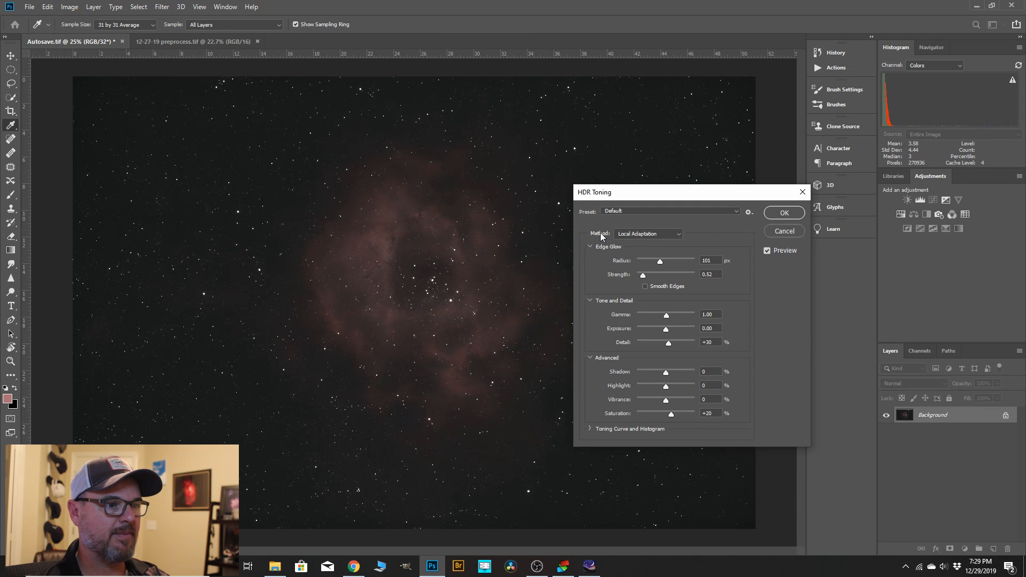
left_click(679, 237)
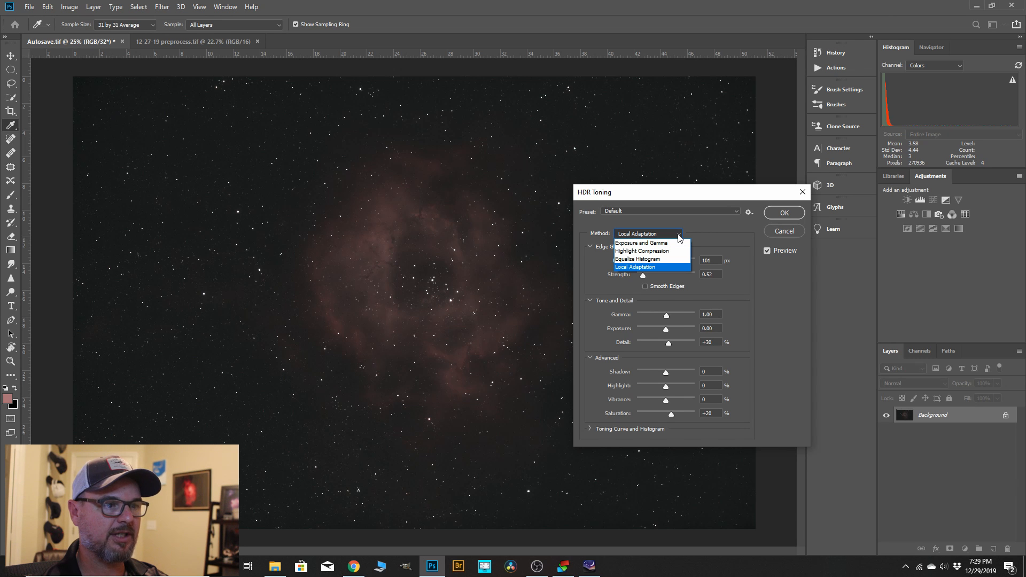
left_click(648, 243)
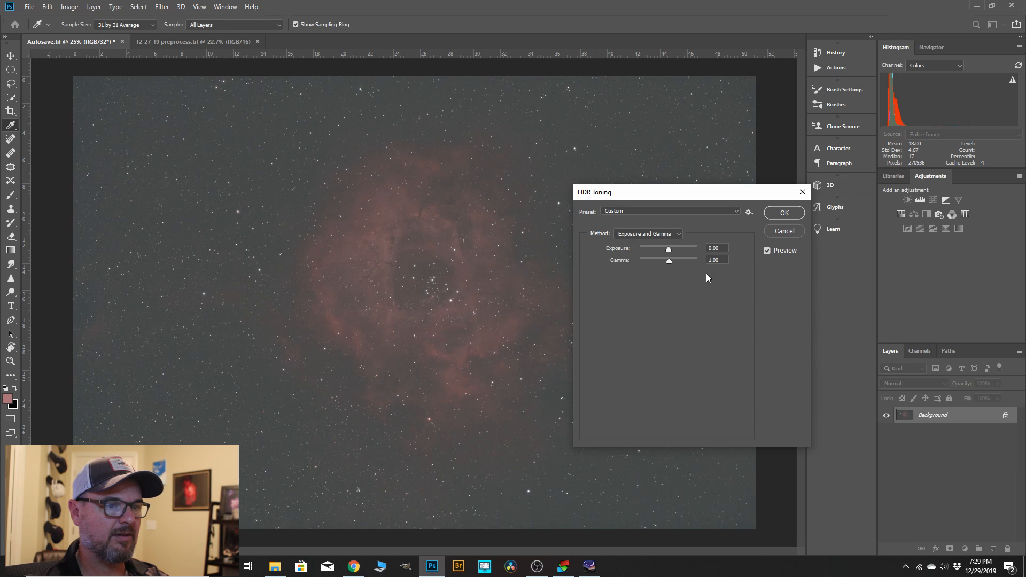
left_click(782, 213)
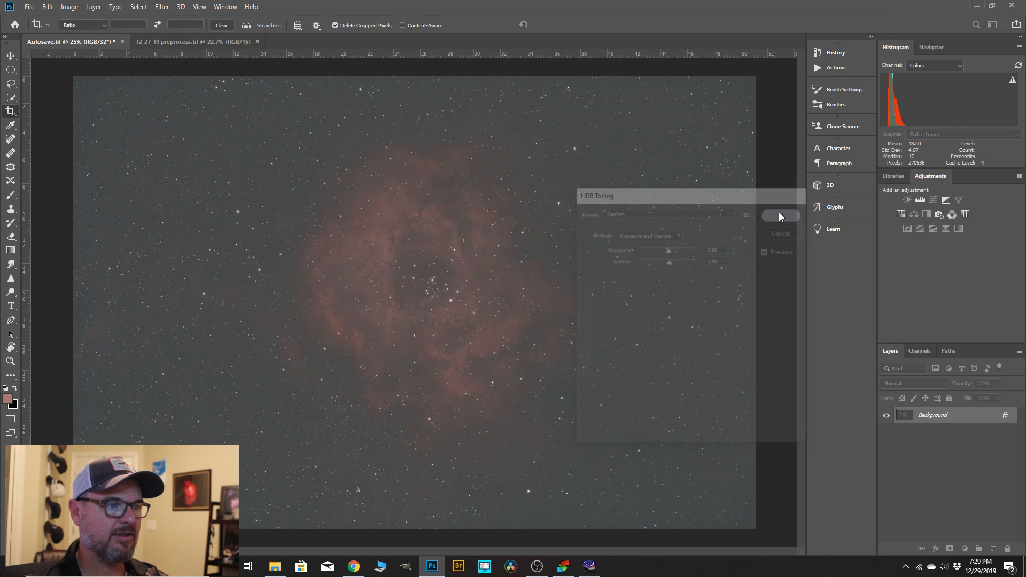
key("c")
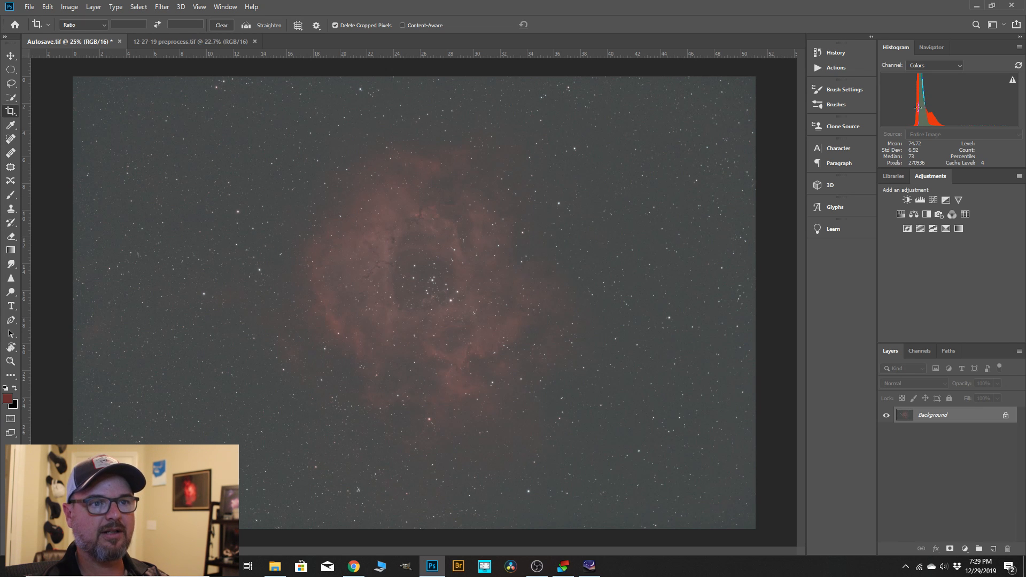
Duplicate the Background layer and rename the copy "bg align".
left_click(916, 103)
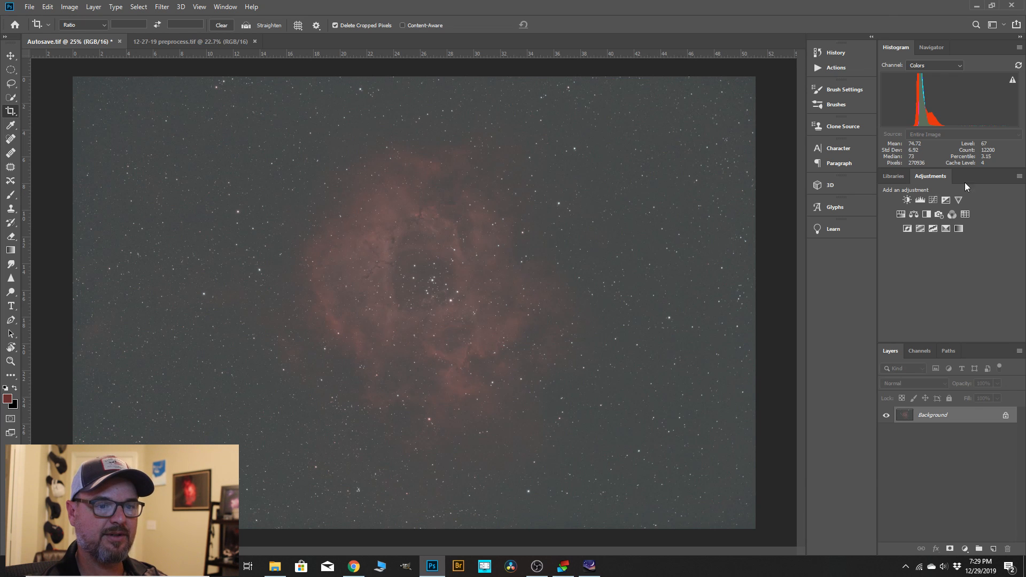
left_click_drag(934, 418, 995, 546)
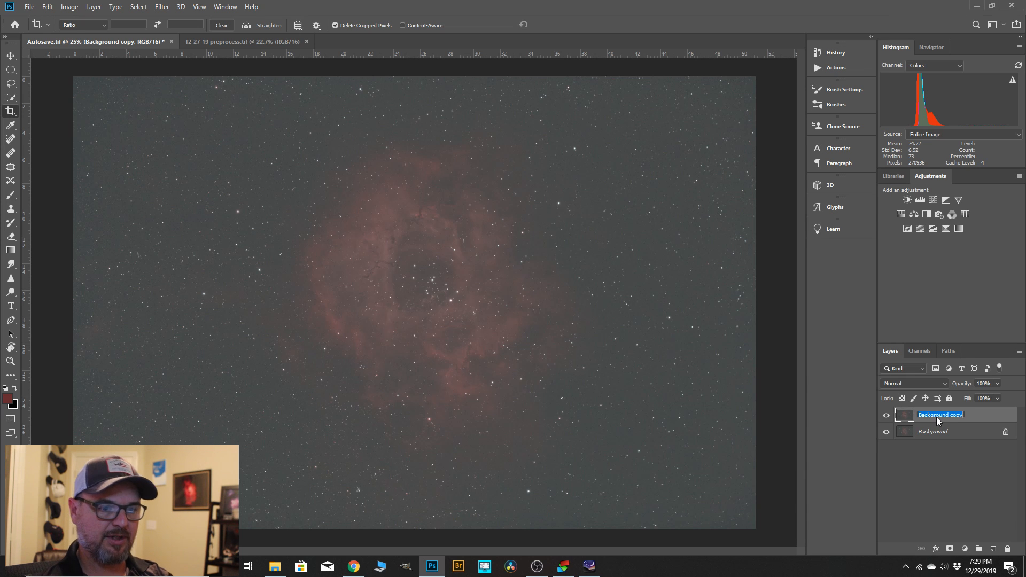
type("bg align")
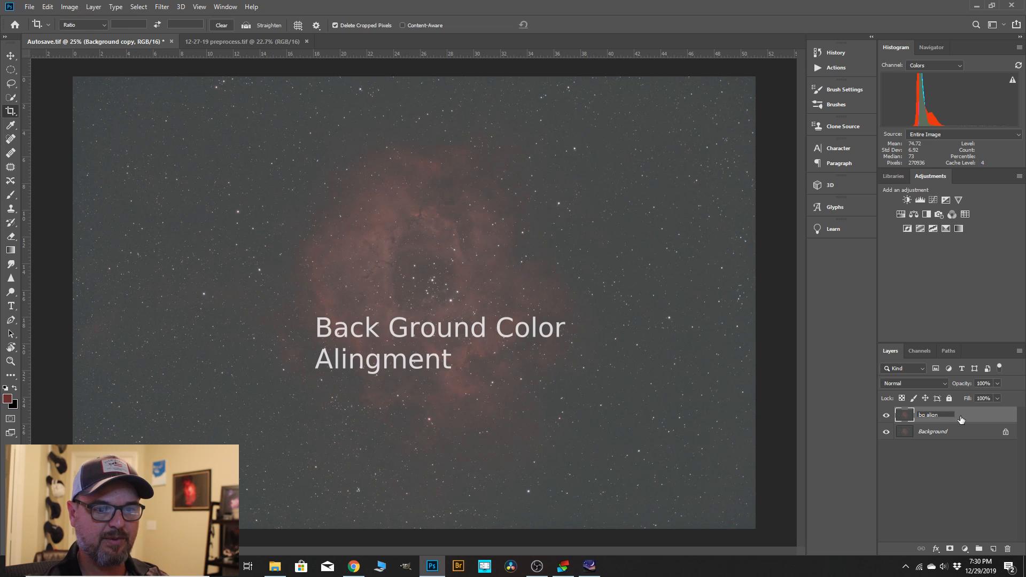
Add a Threshold adjustment layer above "bg align" and set its threshold level to 74.
key("Return")
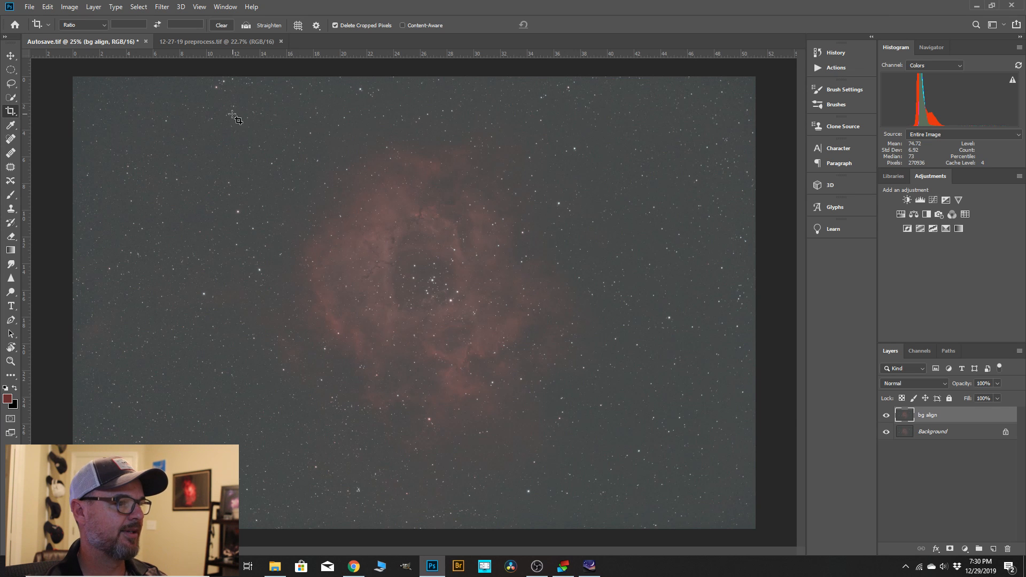
left_click(93, 7)
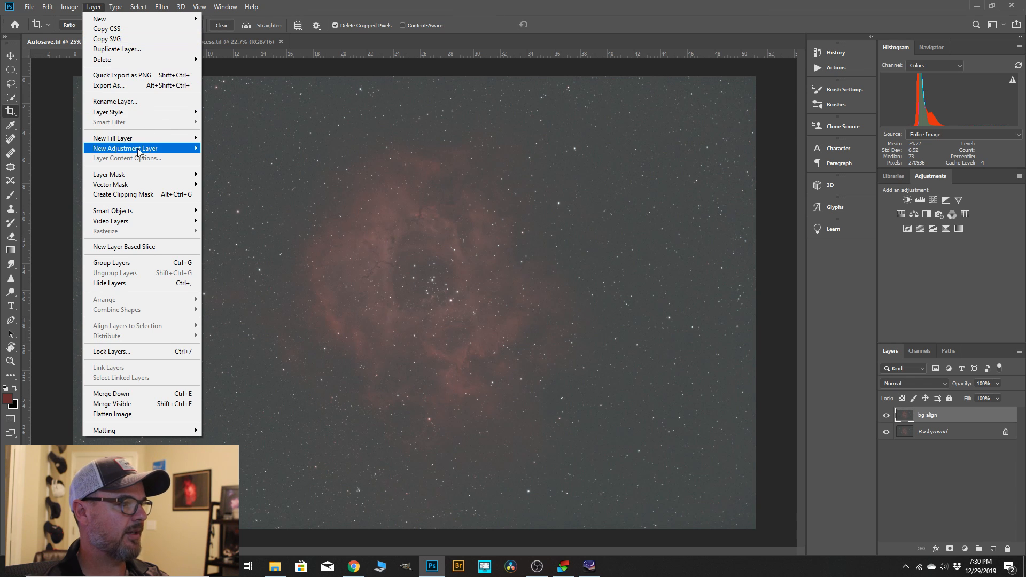
mouse_move(139, 149)
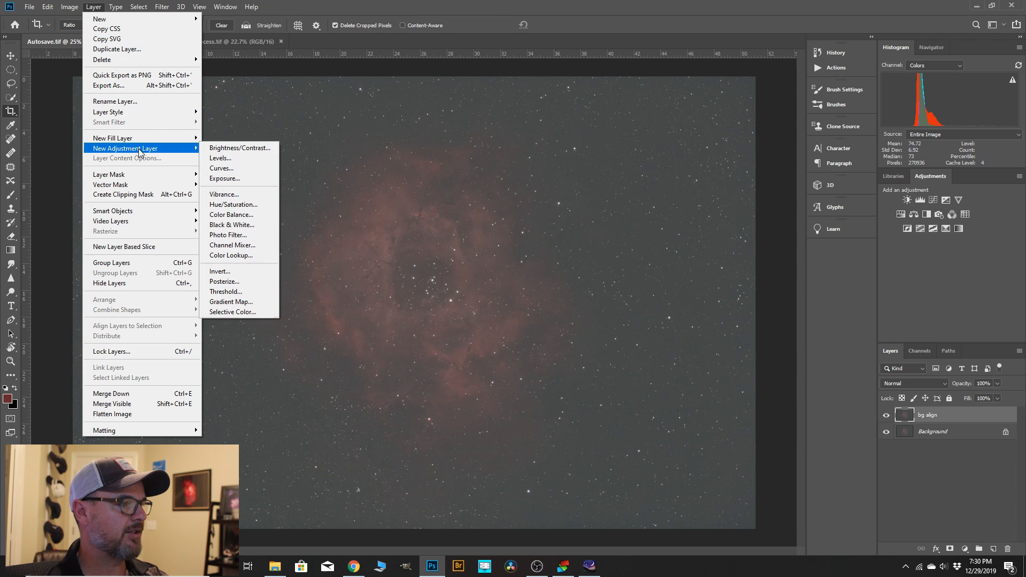
left_click(227, 292)
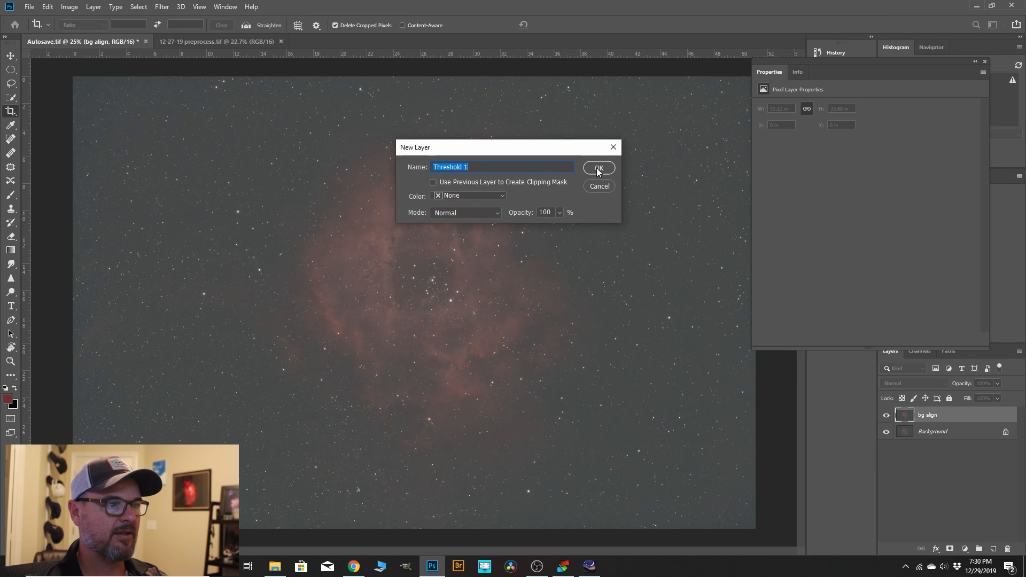
left_click(598, 169)
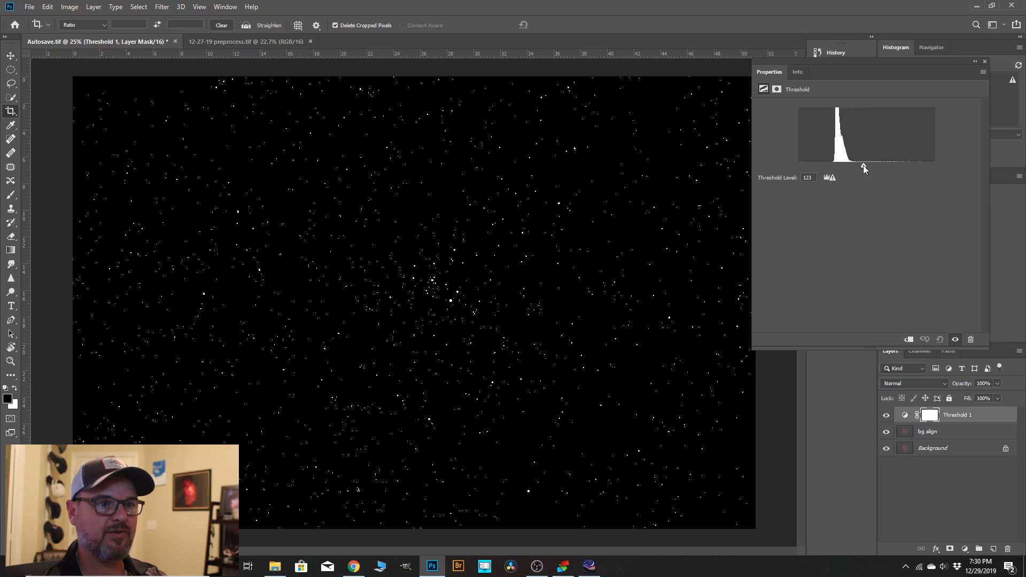
left_click_drag(855, 166, 838, 168)
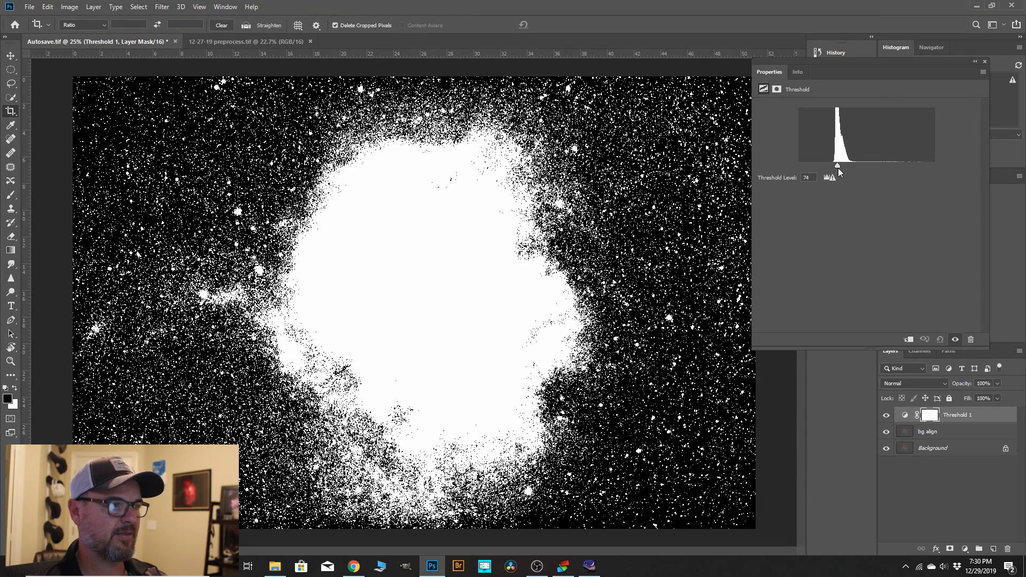
Place a Color Sampler point on a star-free black patch of background in the upper-left part of the image.
scroll(689, 323, "down", 1)
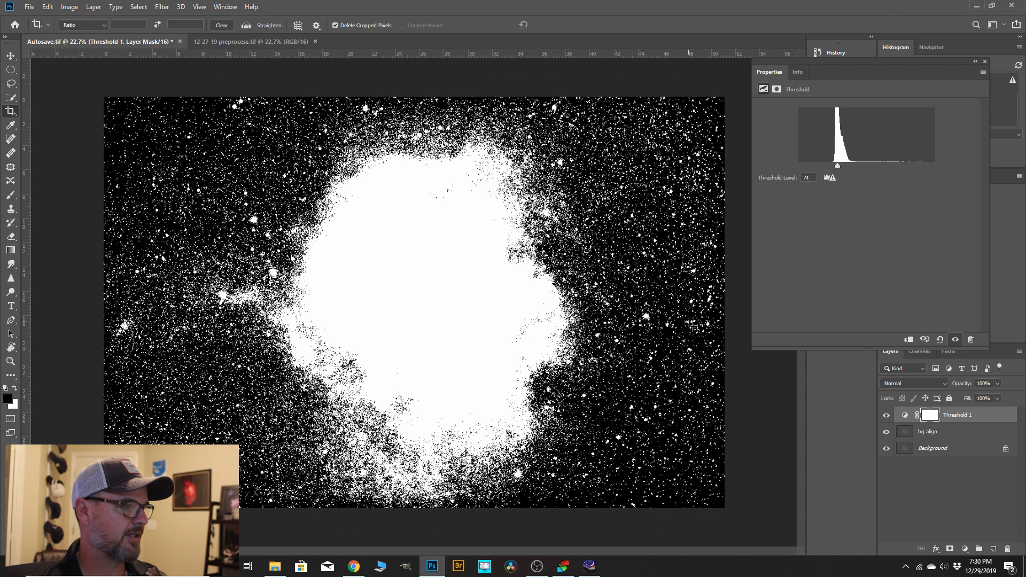
left_click(17, 130)
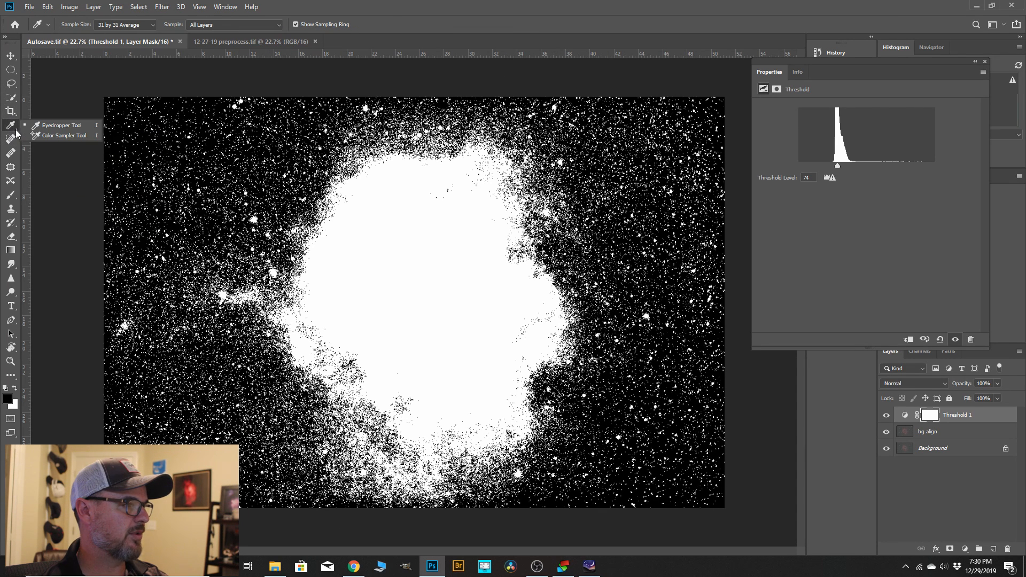
left_click(44, 137)
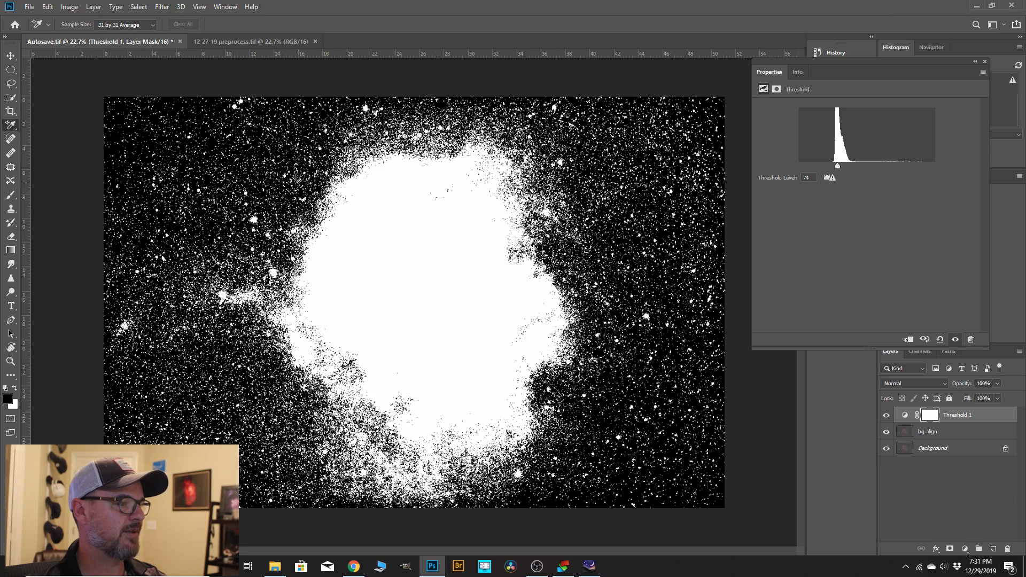
scroll(169, 155, "down", 1)
scroll(160, 156, "up", 5)
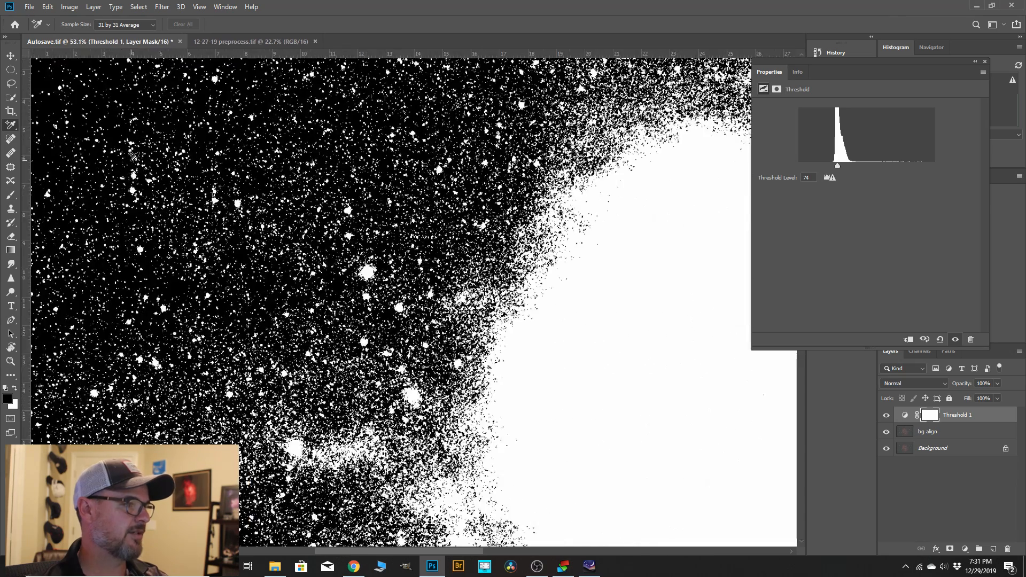
scroll(136, 156, "up", 2)
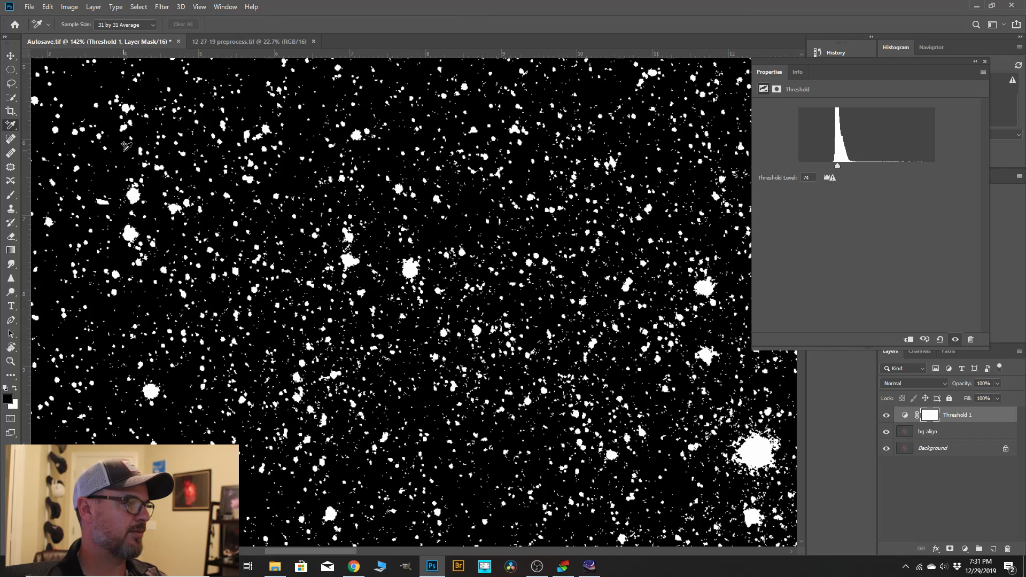
left_click(124, 150)
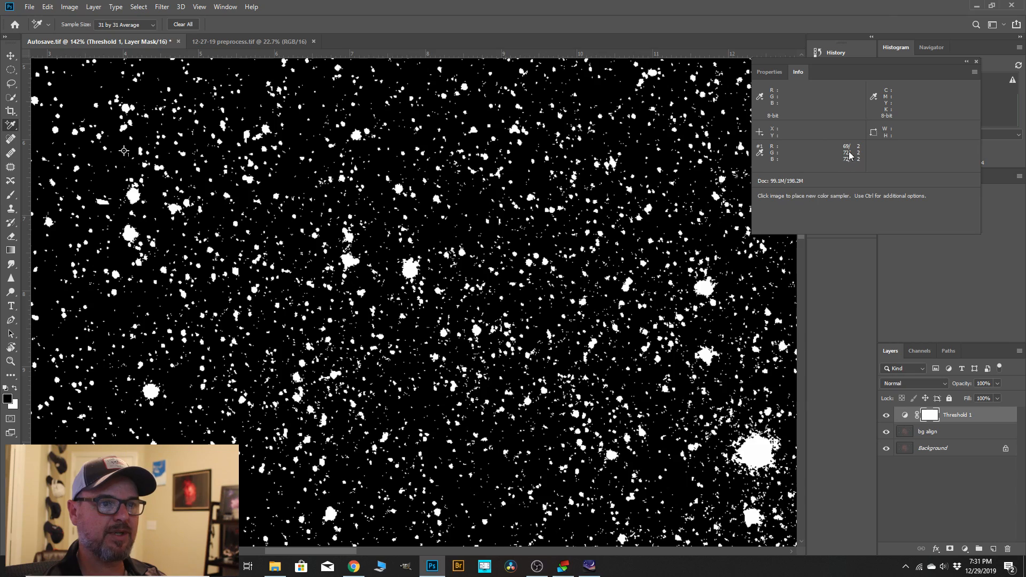
Delete the Threshold adjustment layer above "bg align".
scroll(321, 198, "down", 5)
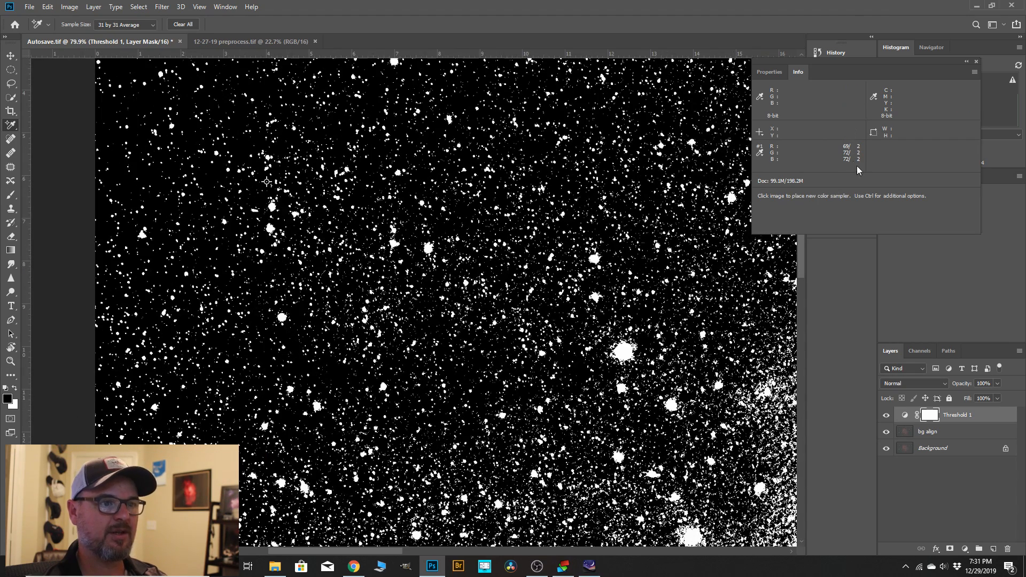
scroll(321, 198, "down", 3)
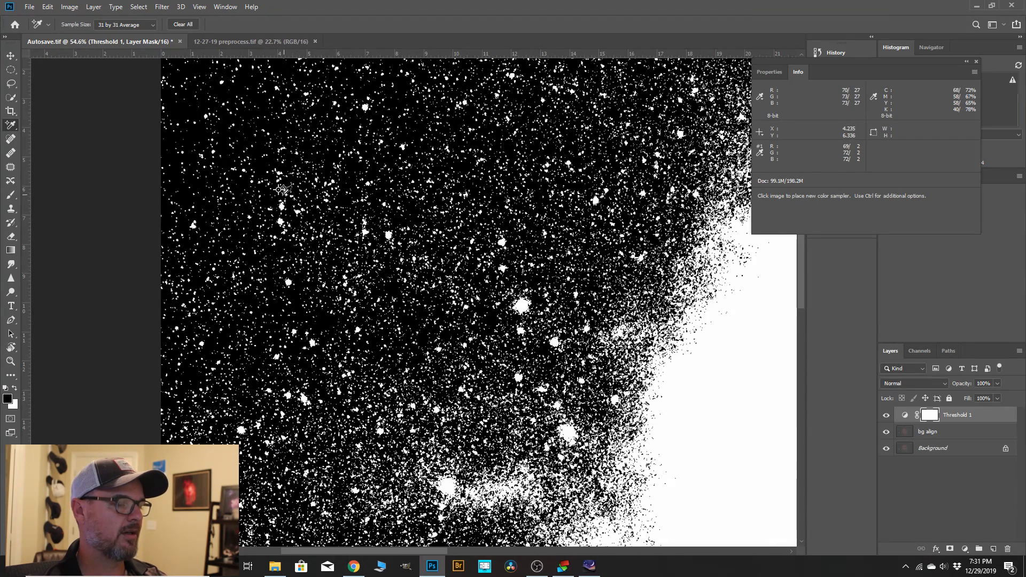
scroll(280, 194, "down", 3)
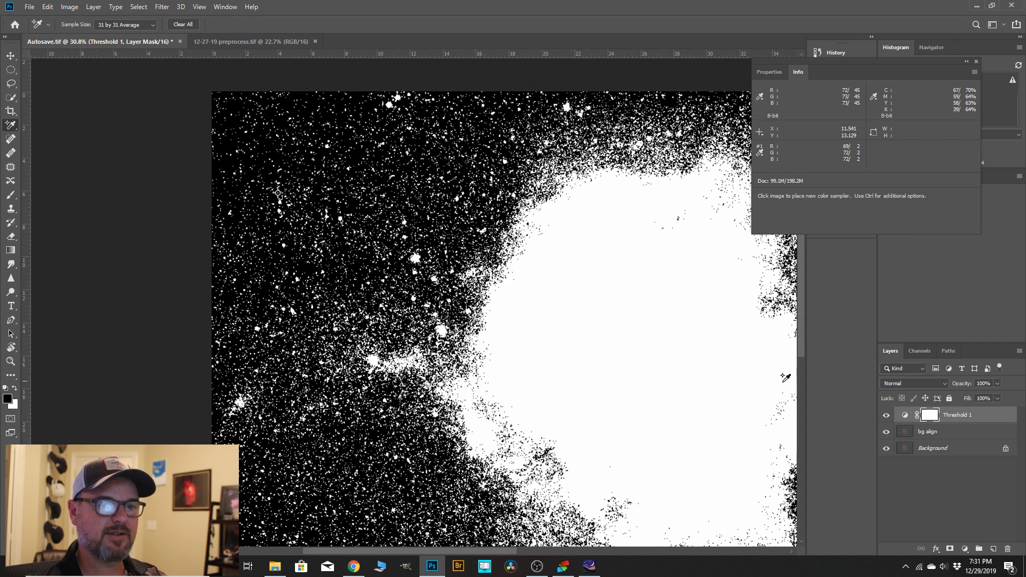
right_click(964, 419)
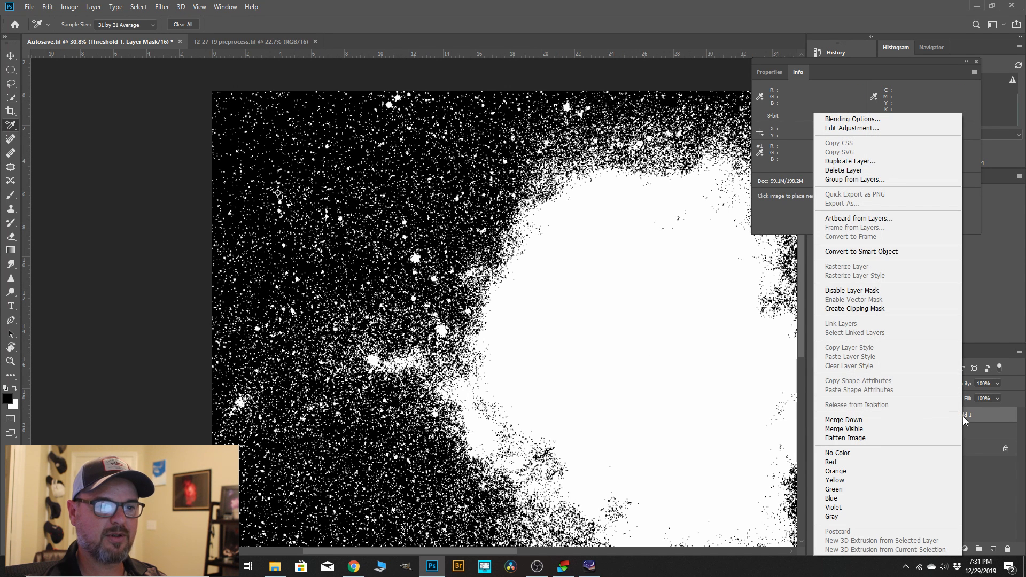
left_click(850, 171)
left_click(464, 210)
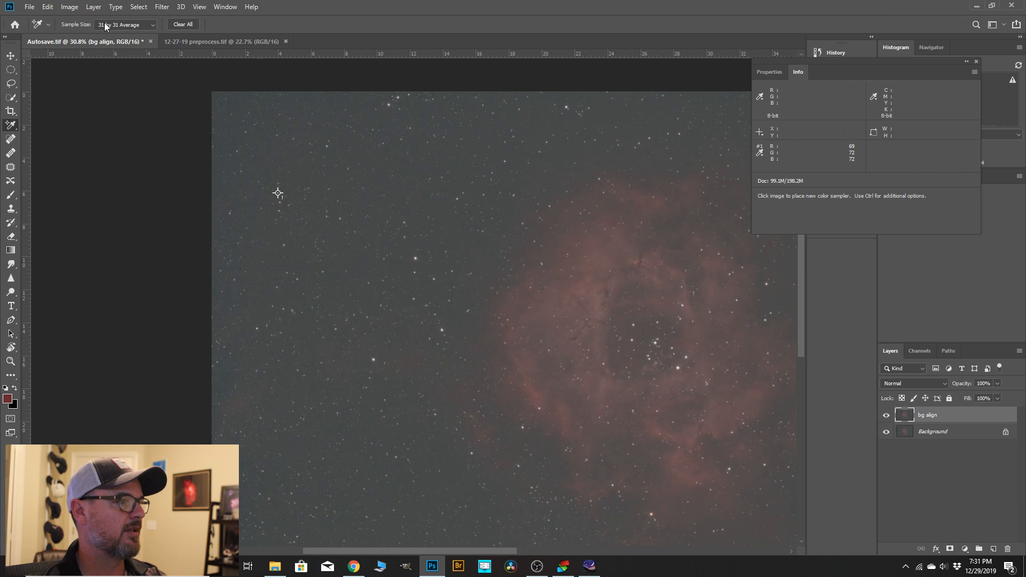
Start a Levels adjustment on the "bg align" layer and set the RGB black input level to 39.
left_click(71, 8)
mouse_move(134, 34)
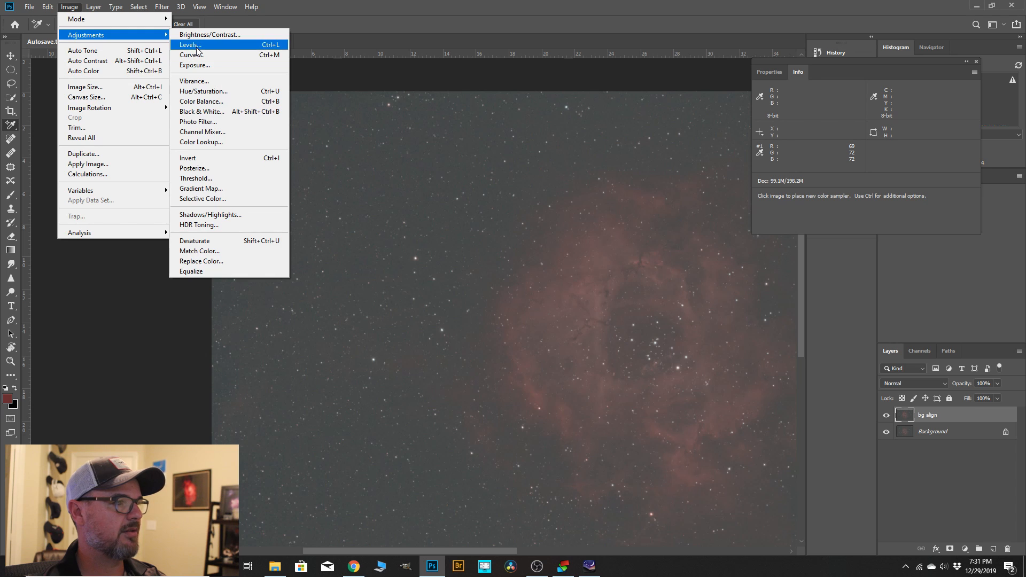
left_click(191, 45)
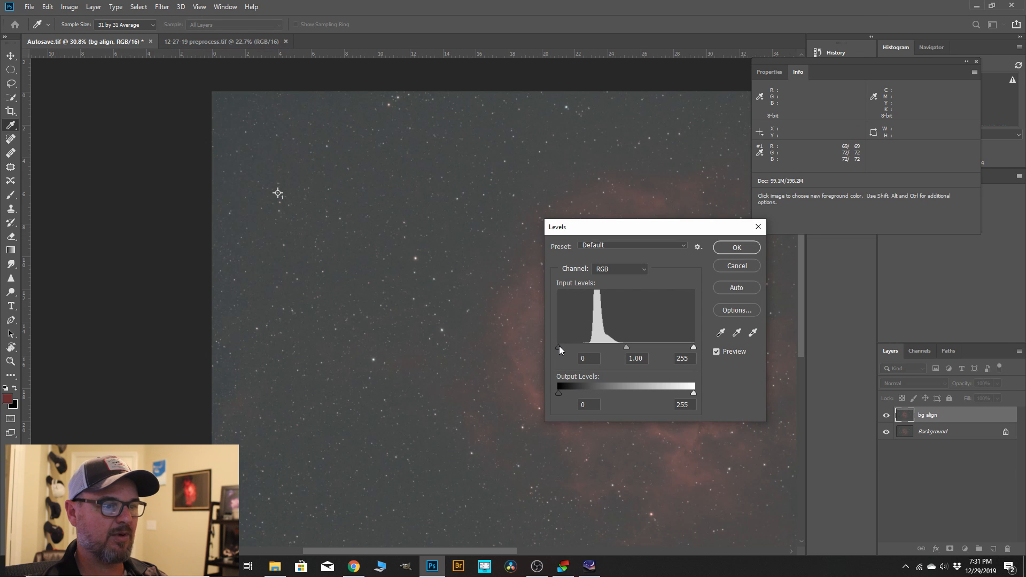
left_click(559, 345)
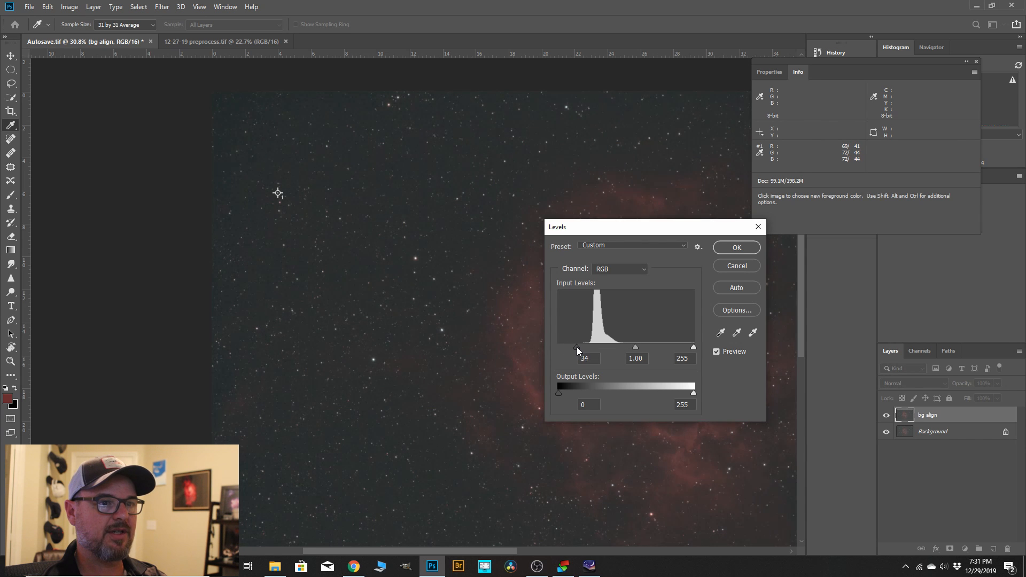
left_click_drag(580, 347, 579, 348)
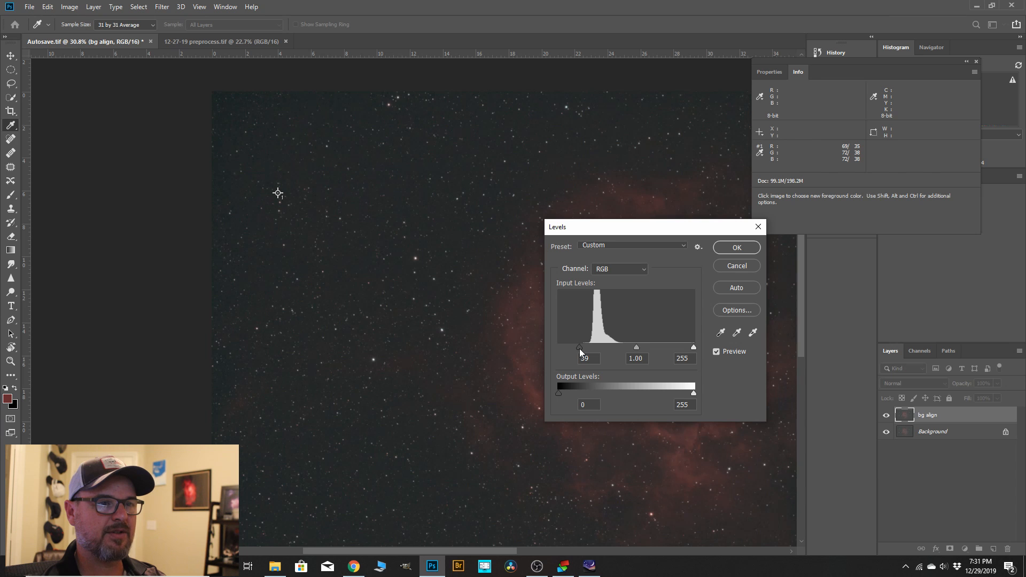
left_click_drag(580, 348, 579, 349)
Set the black input level to 4 for both the Green and Blue channels, apply Levels and close the sampler readout.
left_click(644, 269)
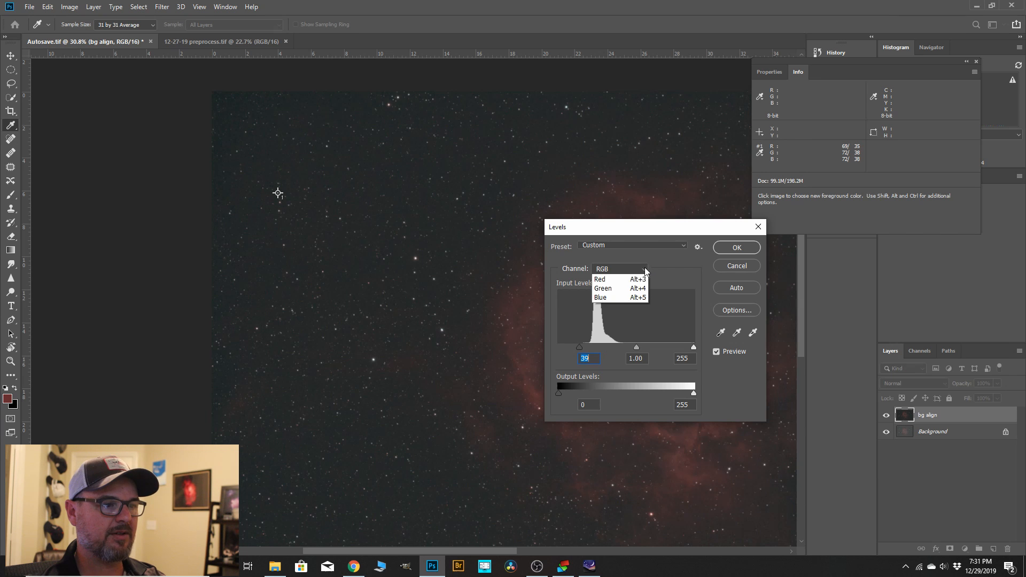
left_click(615, 291)
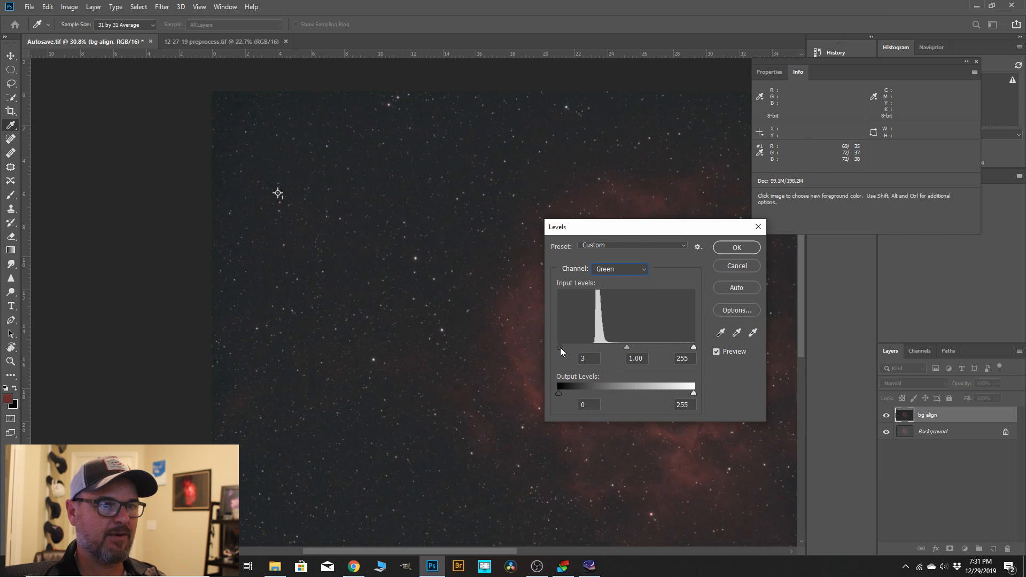
left_click(643, 270)
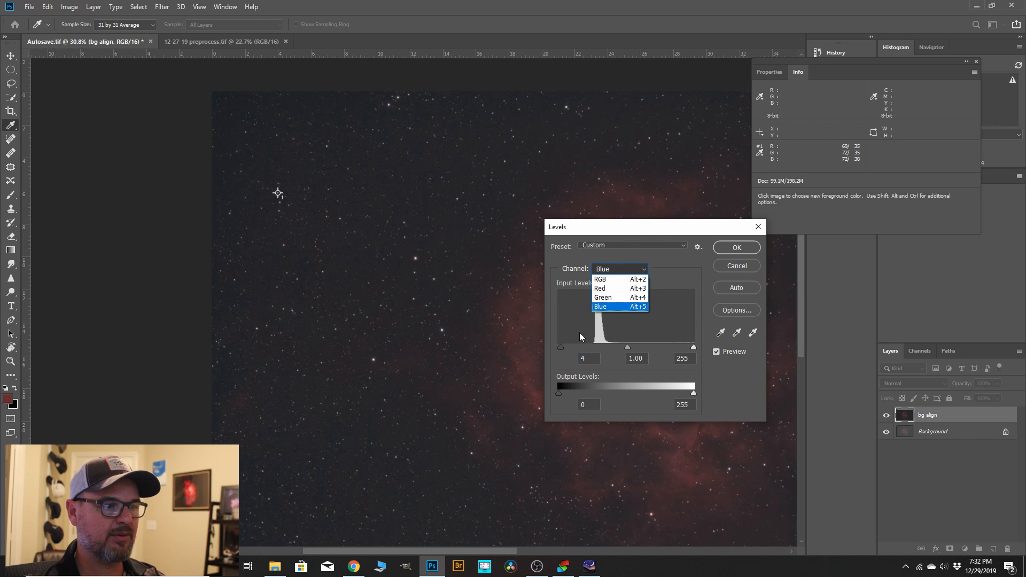
left_click(601, 304)
left_click(644, 269)
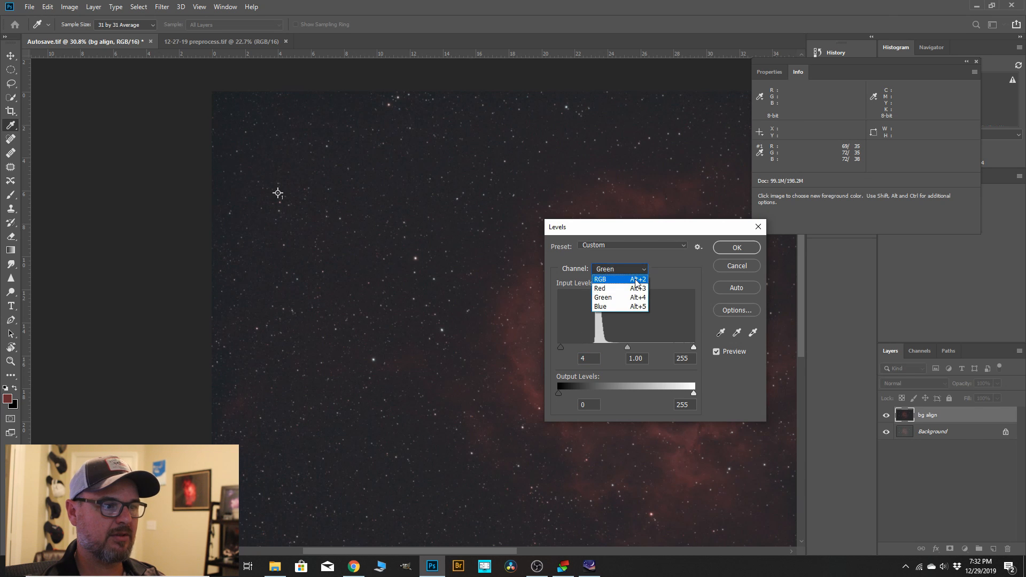
left_click(604, 309)
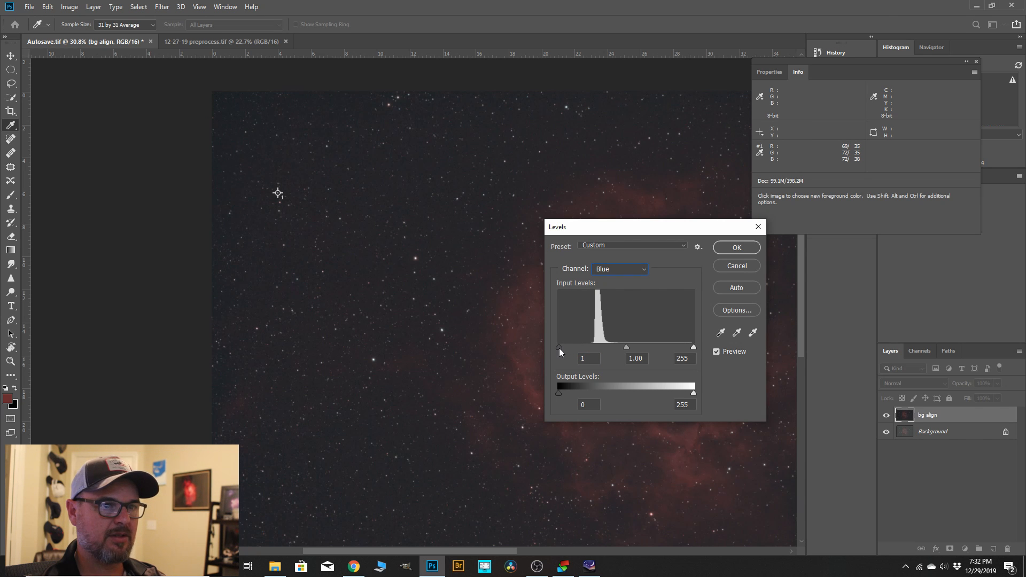
left_click(560, 348)
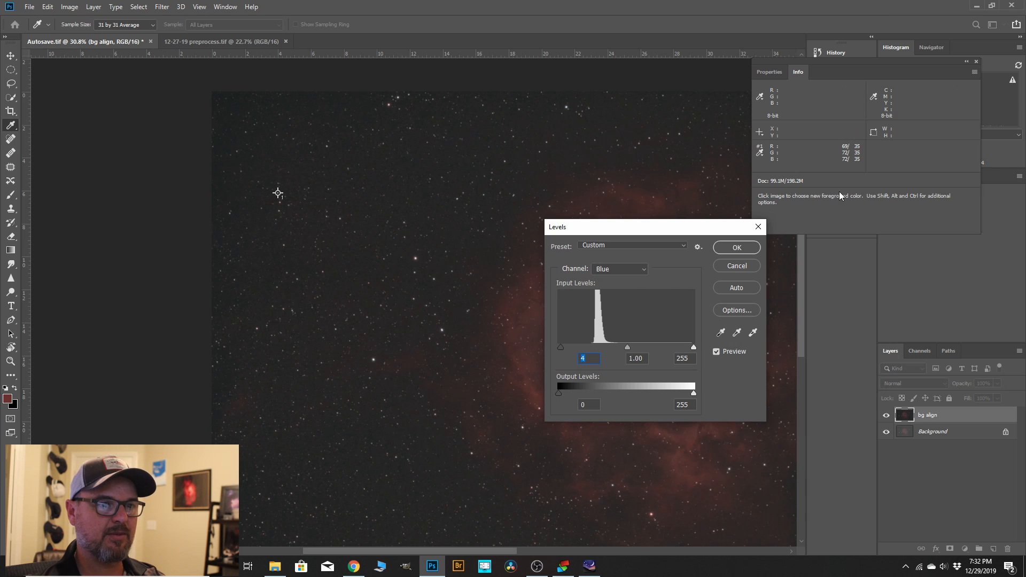
left_click(737, 248)
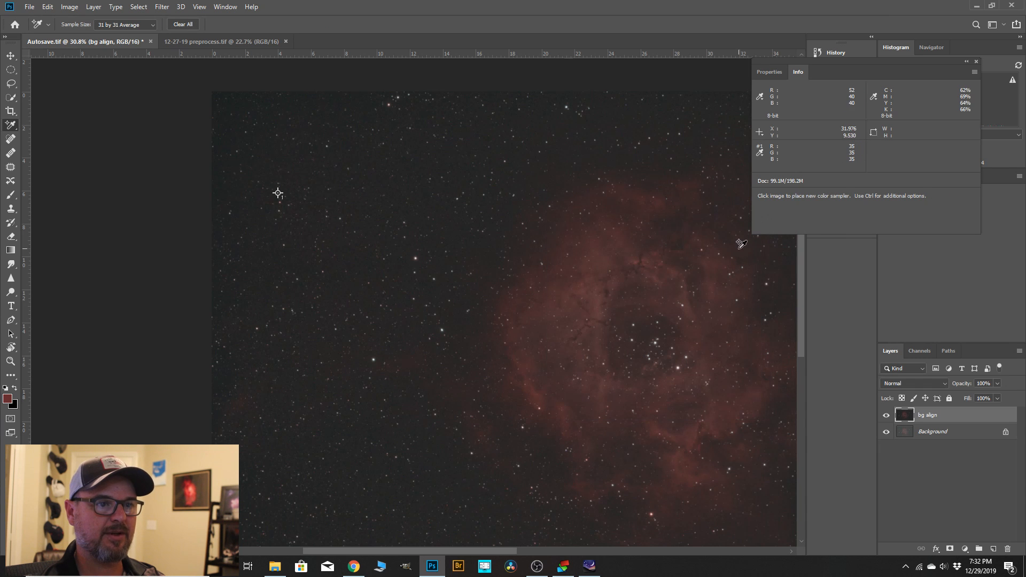
left_click(976, 62)
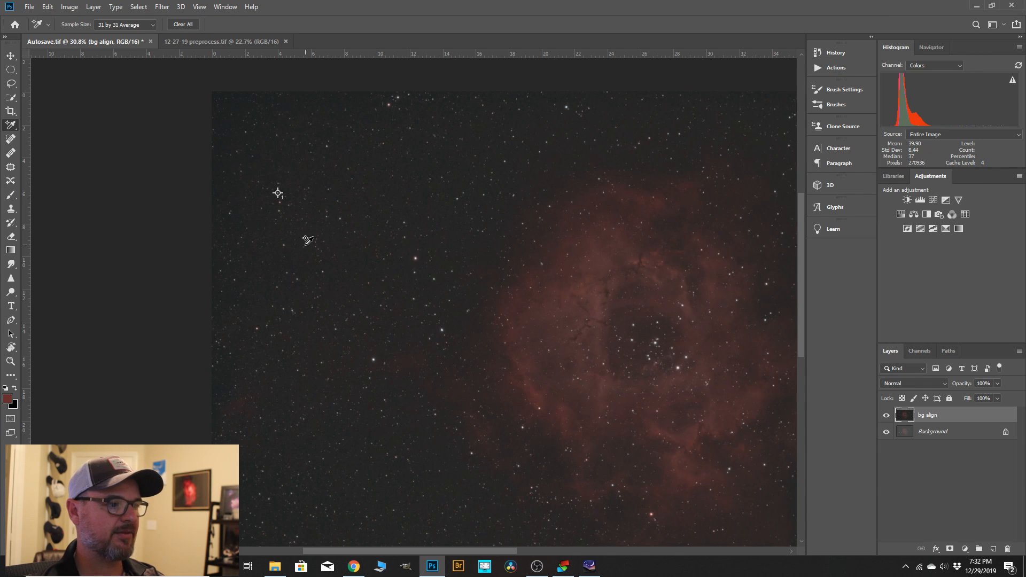
Duplicate the "bg align" layer and rename the copy "gradient".
scroll(368, 244, "down", 2)
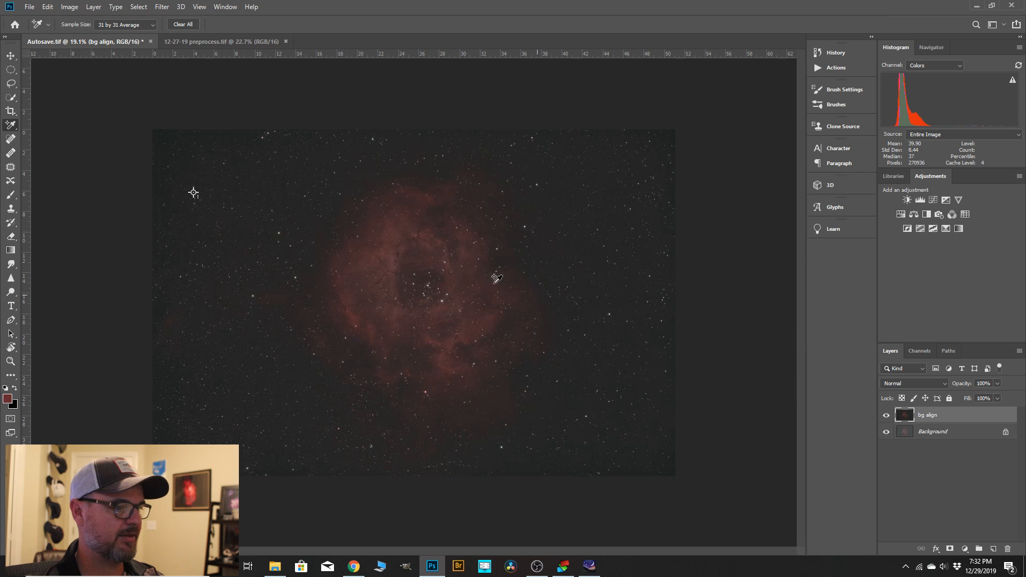
scroll(224, 268, "up", 1)
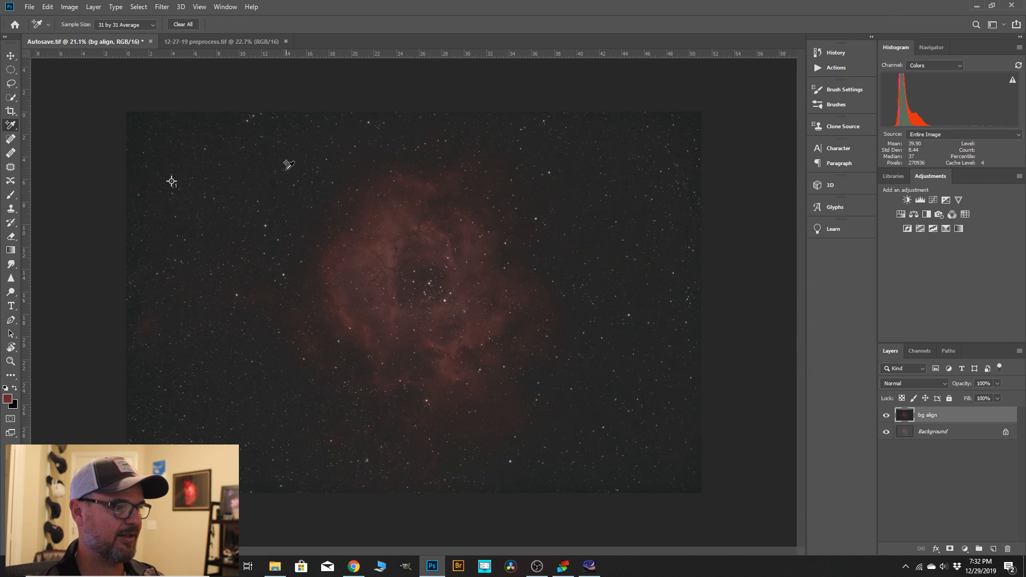
scroll(647, 332, "down", 1)
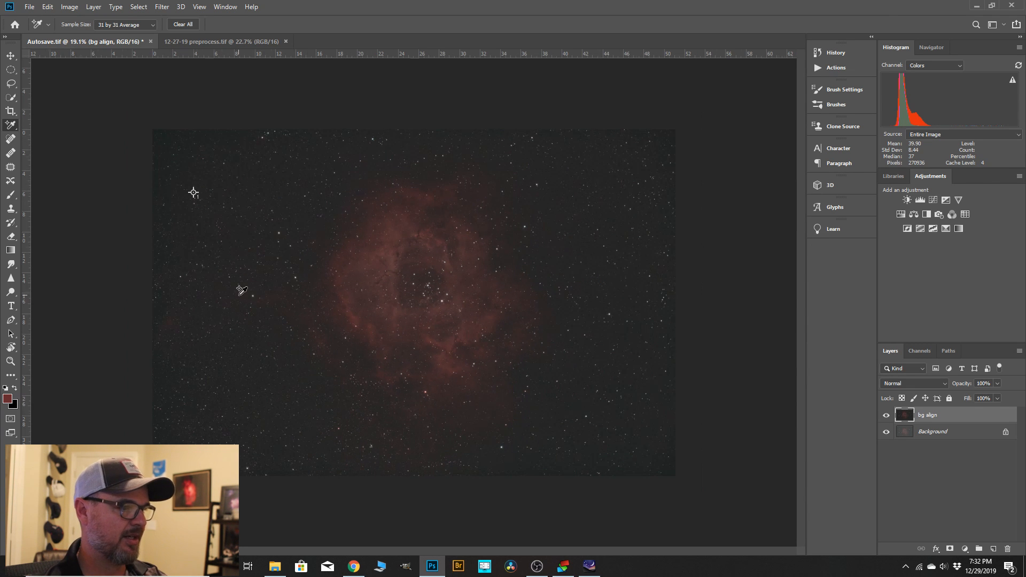
scroll(649, 359, "up", 2)
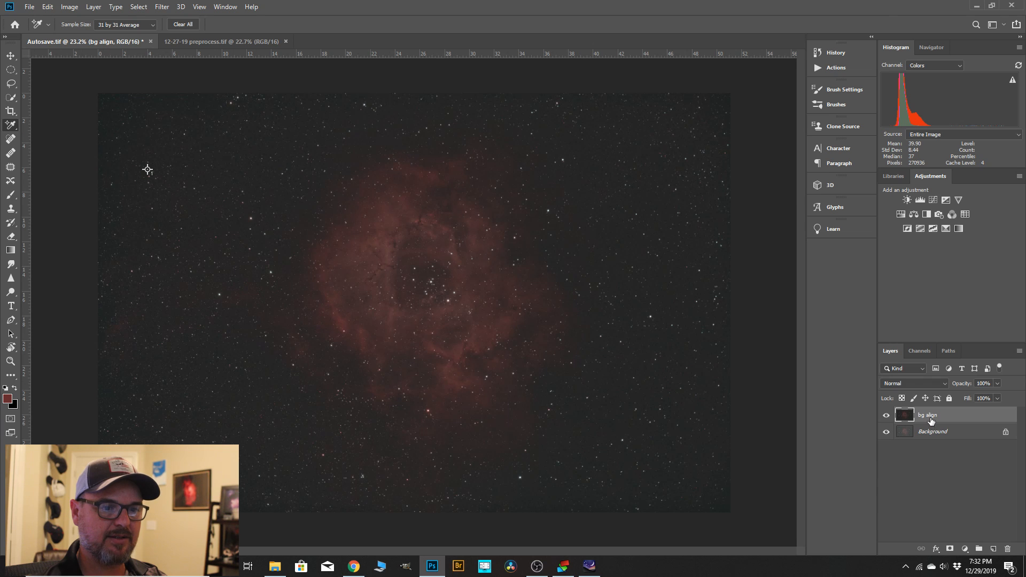
left_click_drag(932, 421, 991, 550)
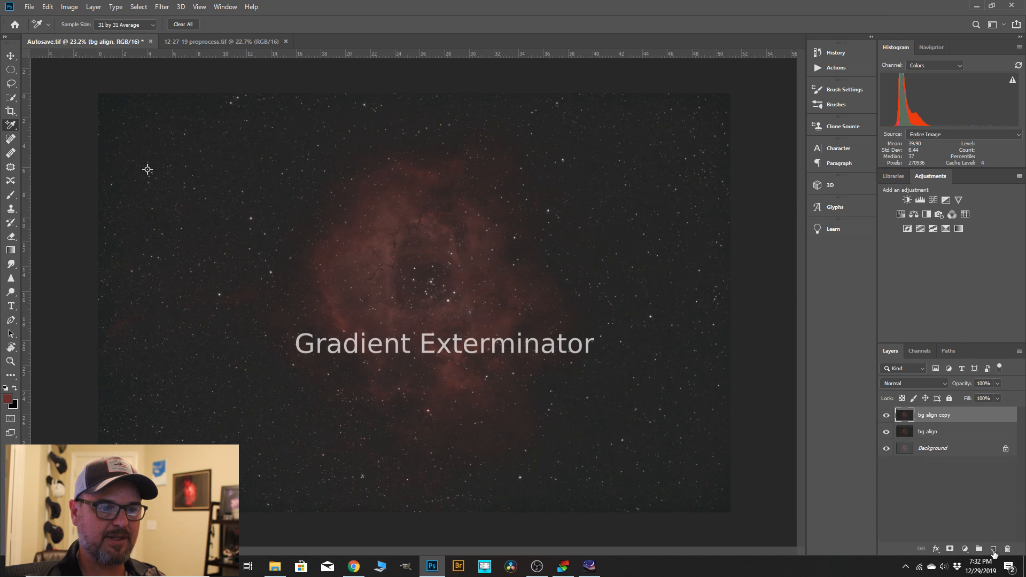
double_click(932, 415)
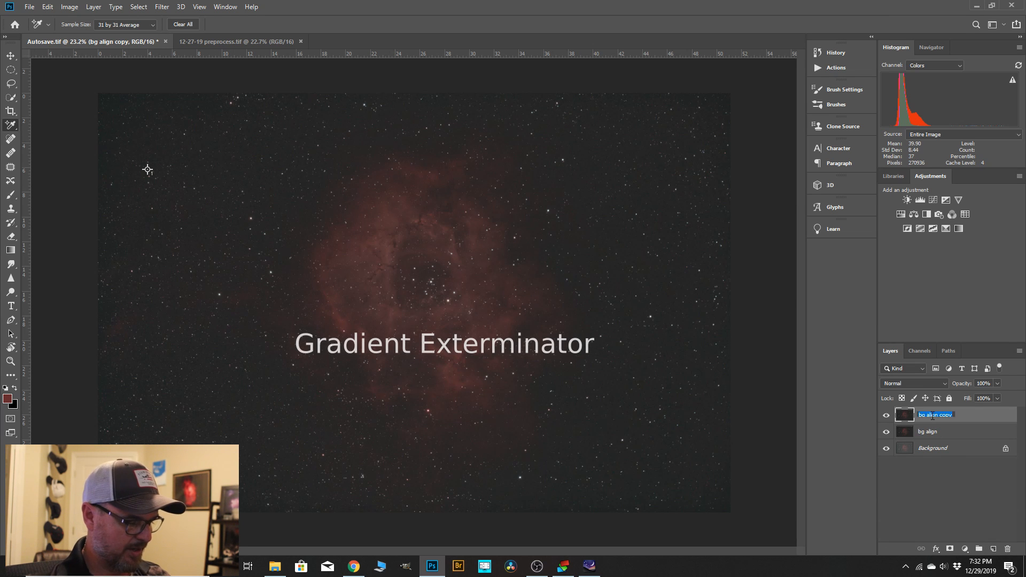
type("gradient")
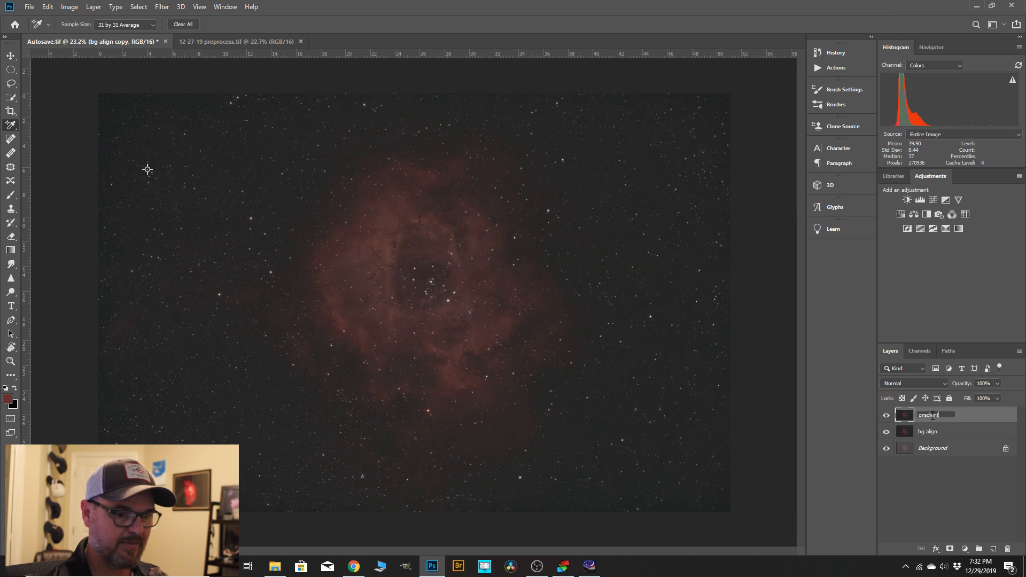
left_click(968, 422)
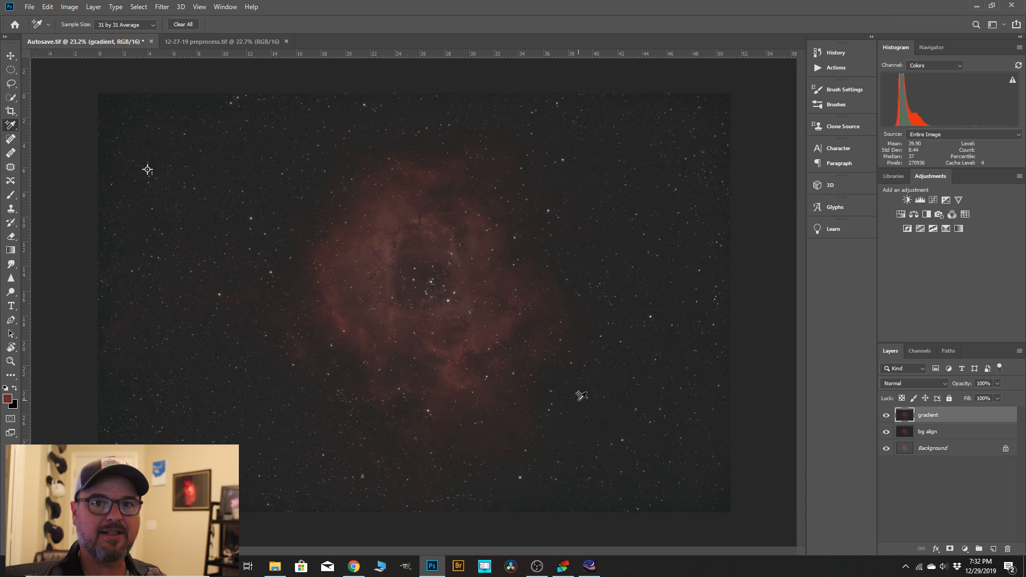
Lasso a loose freehand selection around the whole nebula and invert it so only the surrounding background is selected.
scroll(687, 337, "down", 1)
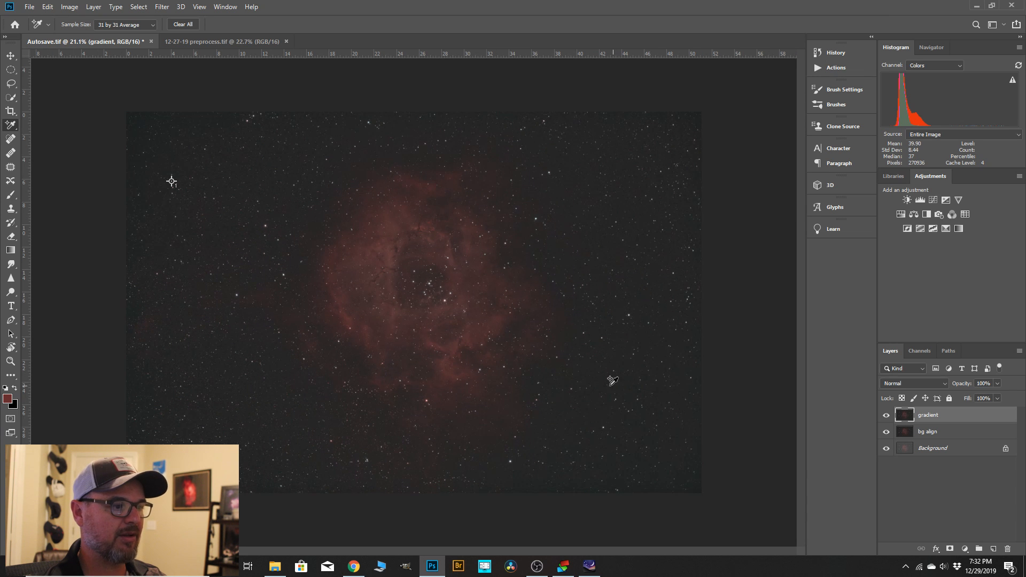
left_click_drag(11, 84, 36, 89)
mouse_move(420, 134)
left_mouse_down()
mouse_move(379, 137)
mouse_move(275, 176)
mouse_move(236, 268)
left_mouse_up()
mouse_move(275, 366)
left_mouse_down()
mouse_move(376, 468)
mouse_move(439, 481)
mouse_move(536, 471)
mouse_move(576, 392)
mouse_move(605, 299)
mouse_move(597, 203)
mouse_move(545, 152)
mouse_move(424, 132)
mouse_move(402, 160)
left_mouse_up()
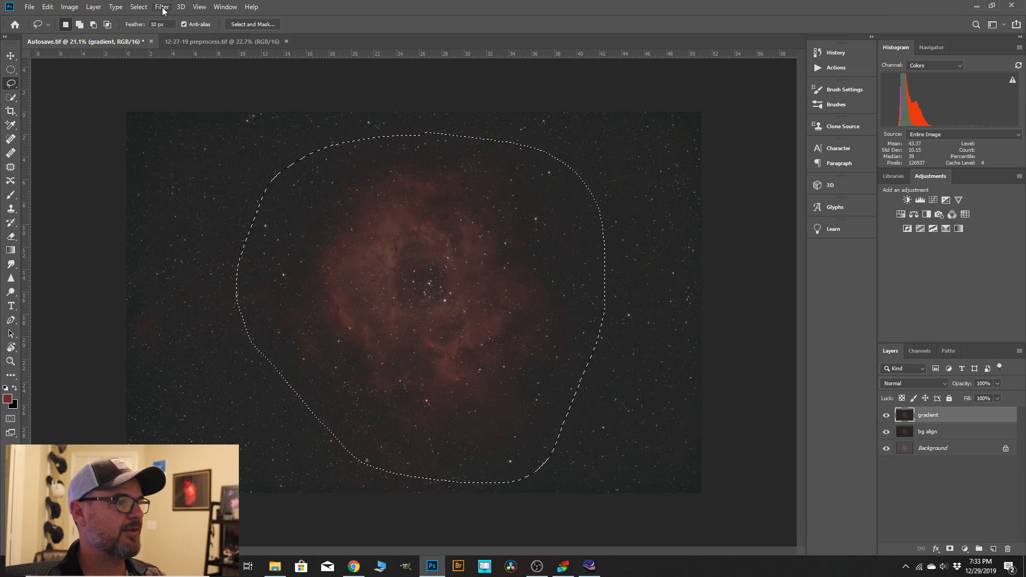
left_click(138, 7)
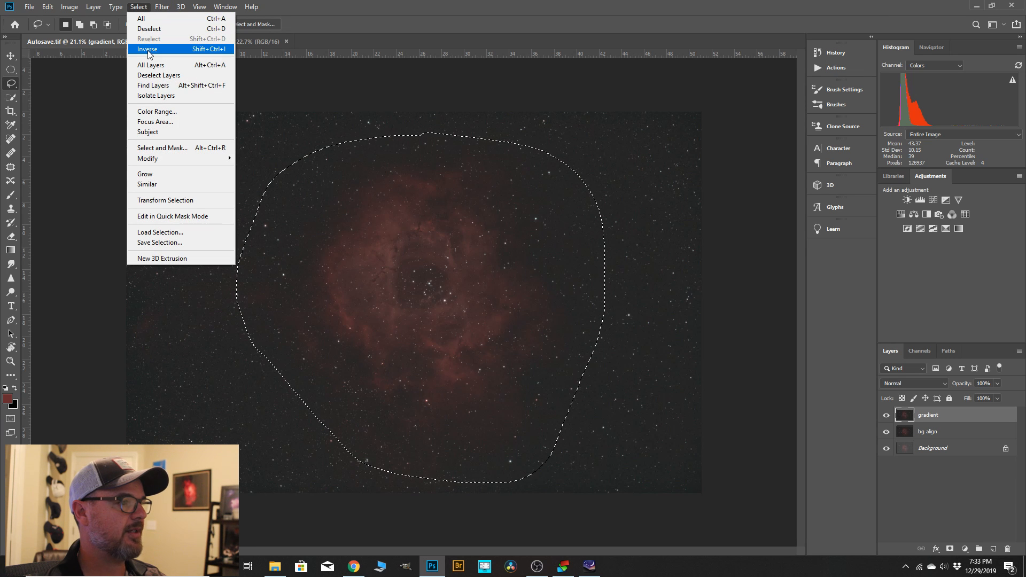
left_click(149, 51)
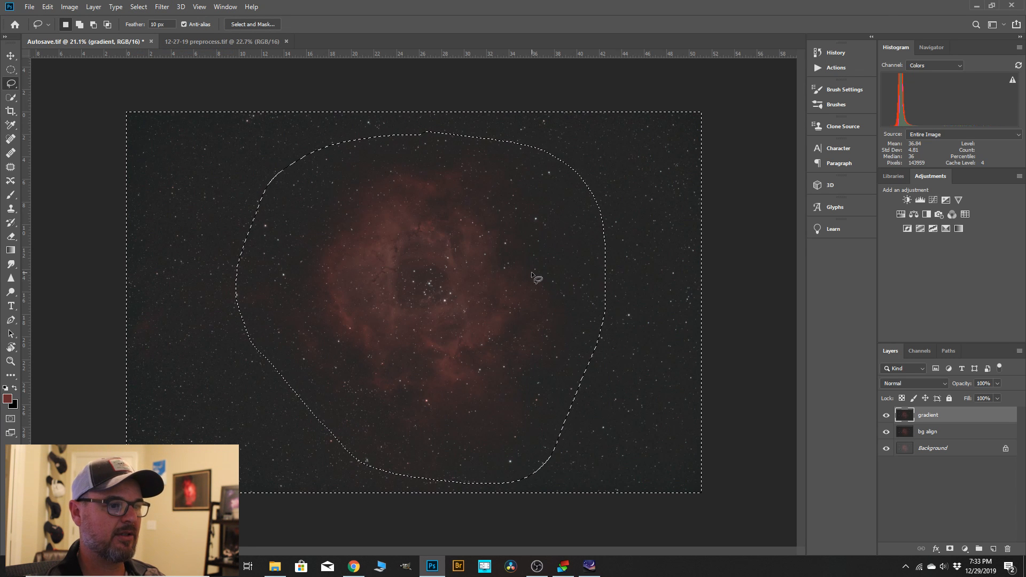
Apply GradientXTerminator to the selected background with Medium detail, Medium aggressiveness and Balance background color enabled, then deselect.
left_click(162, 7)
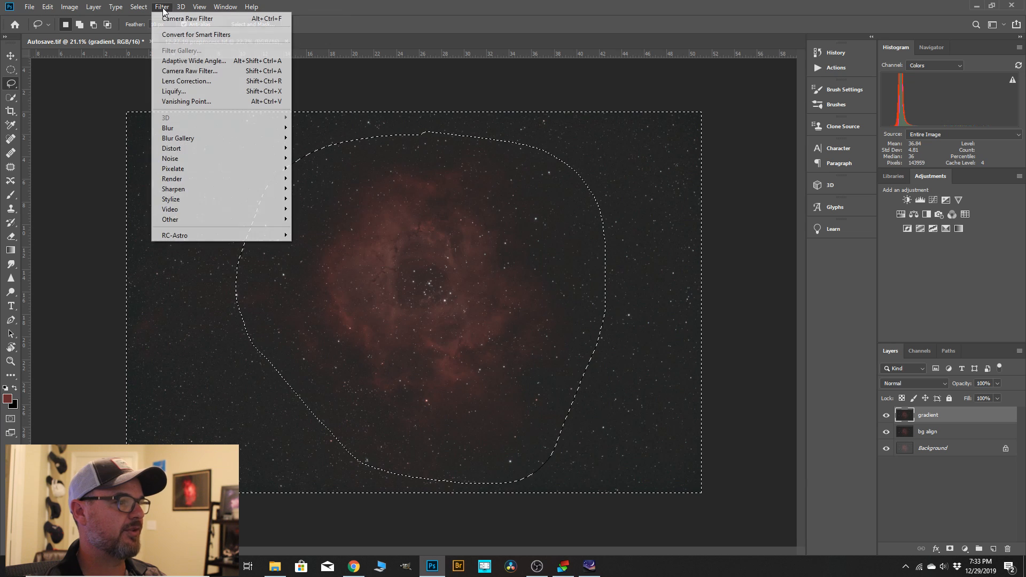
mouse_move(180, 236)
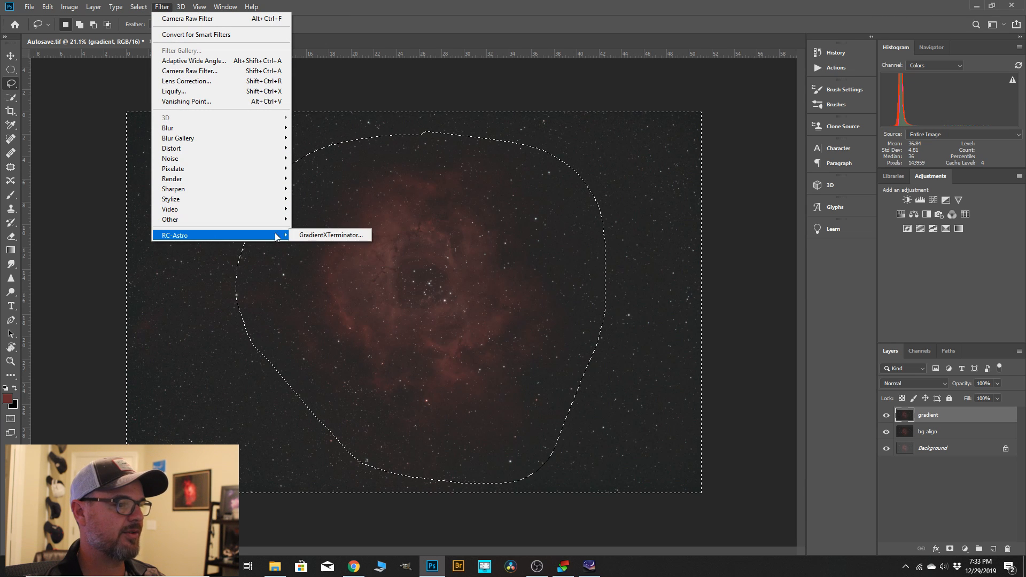
left_click(316, 235)
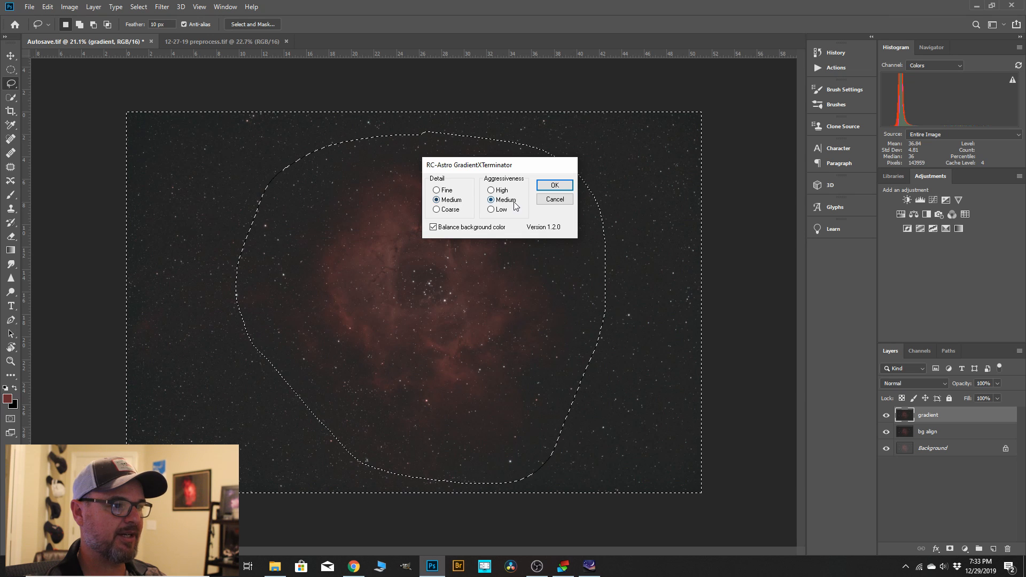
left_click(554, 185)
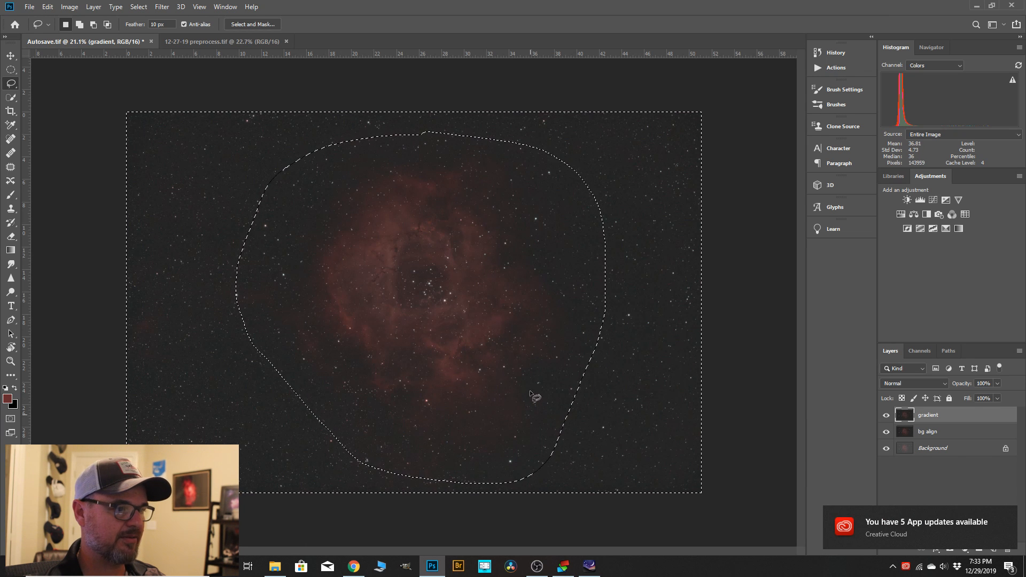
left_click(138, 6)
left_click(147, 28)
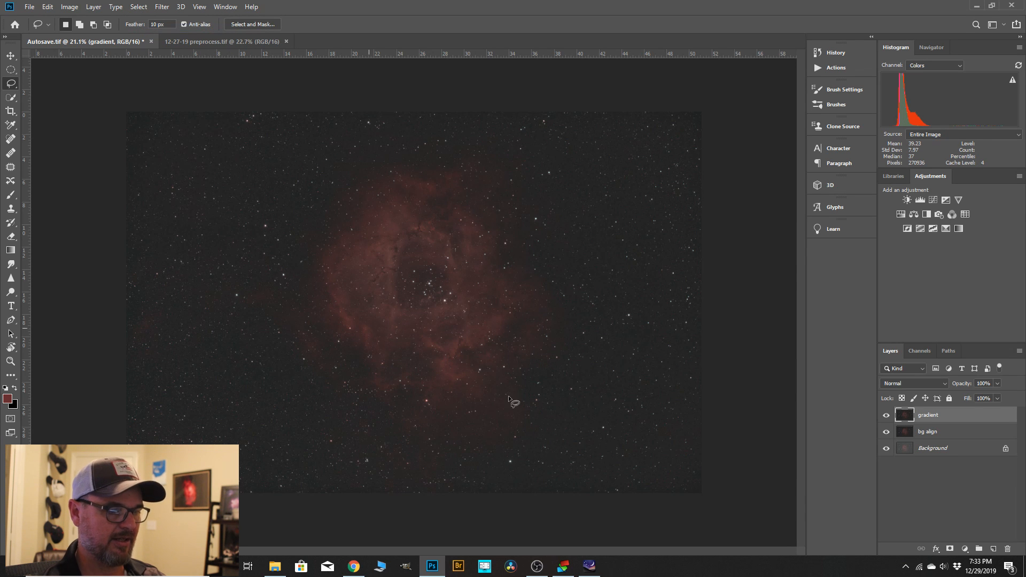
Isolate the Red channel of the "gradient" layer with the whole nebula in view.
scroll(390, 253, "up", 8)
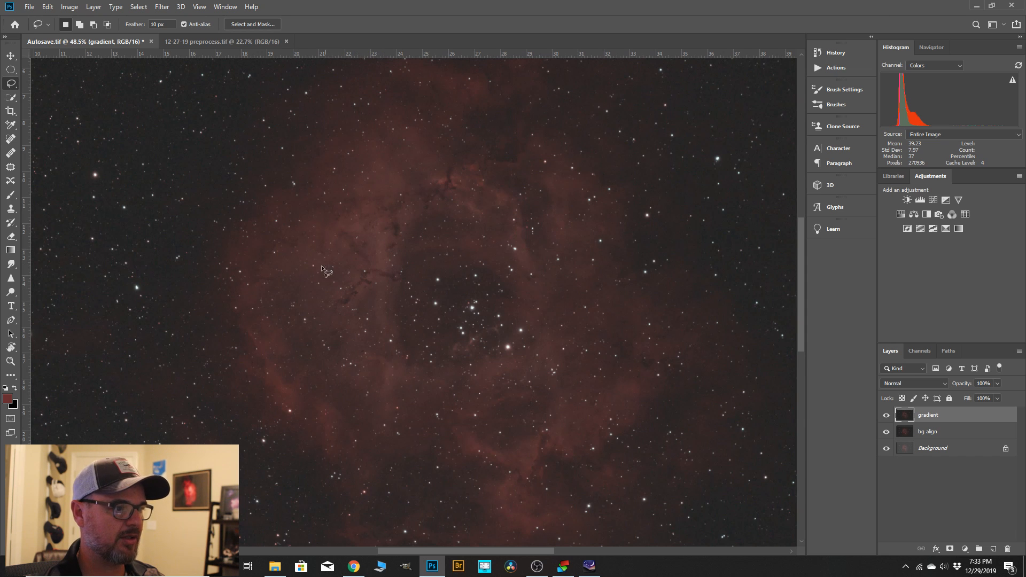
scroll(443, 178, "down", 5)
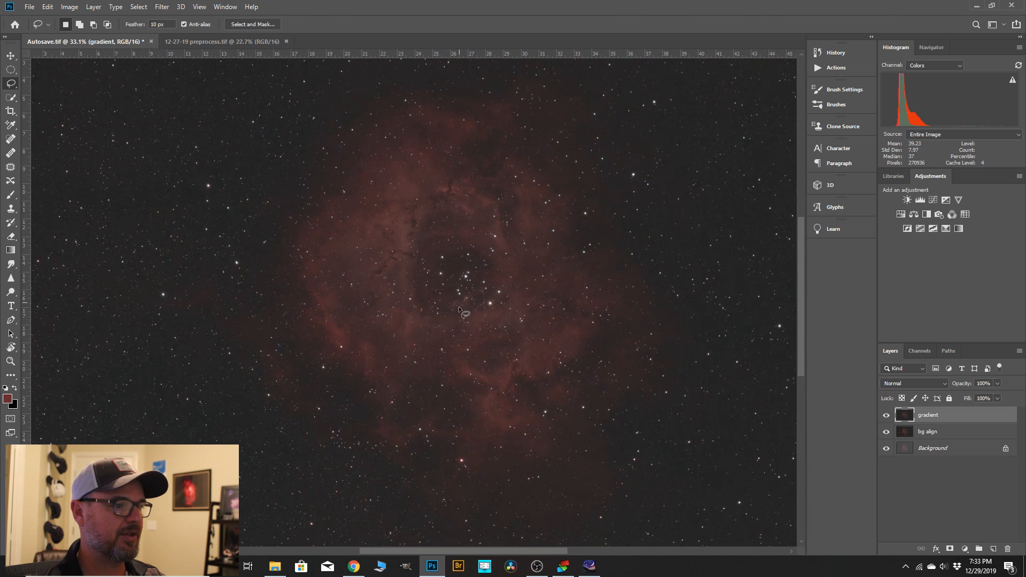
scroll(524, 403, "down", 1)
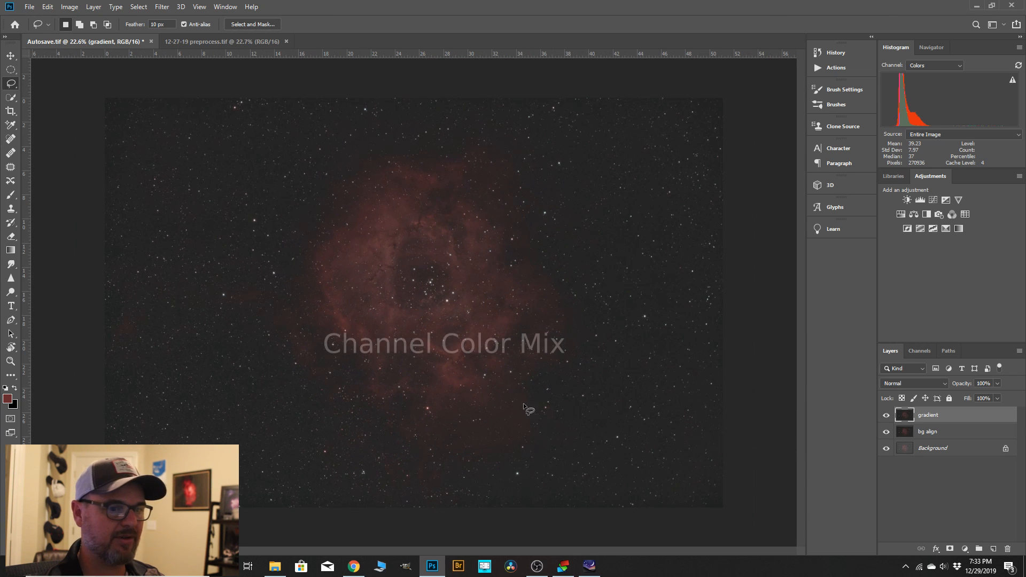
left_click(919, 351)
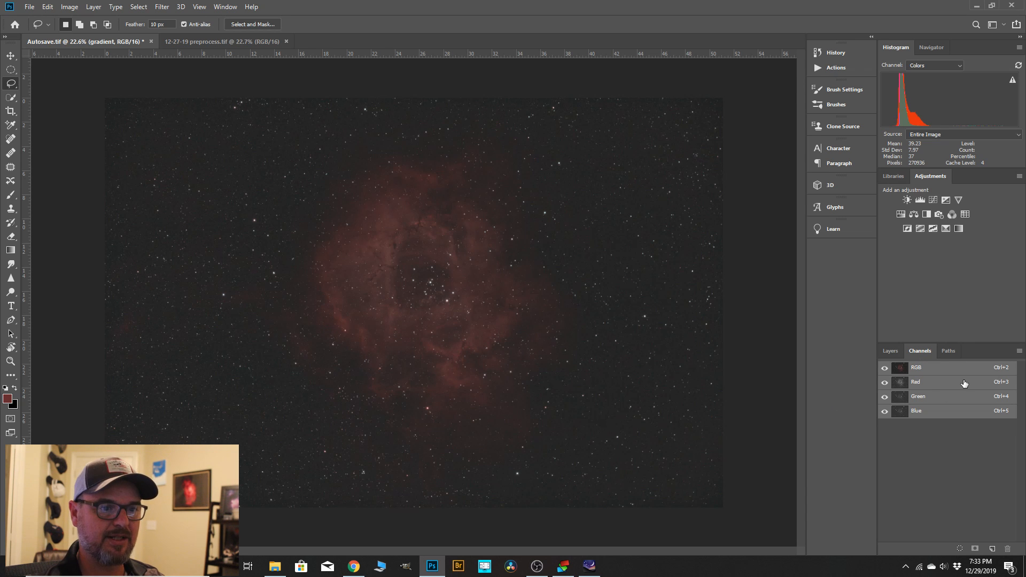
left_click(925, 382)
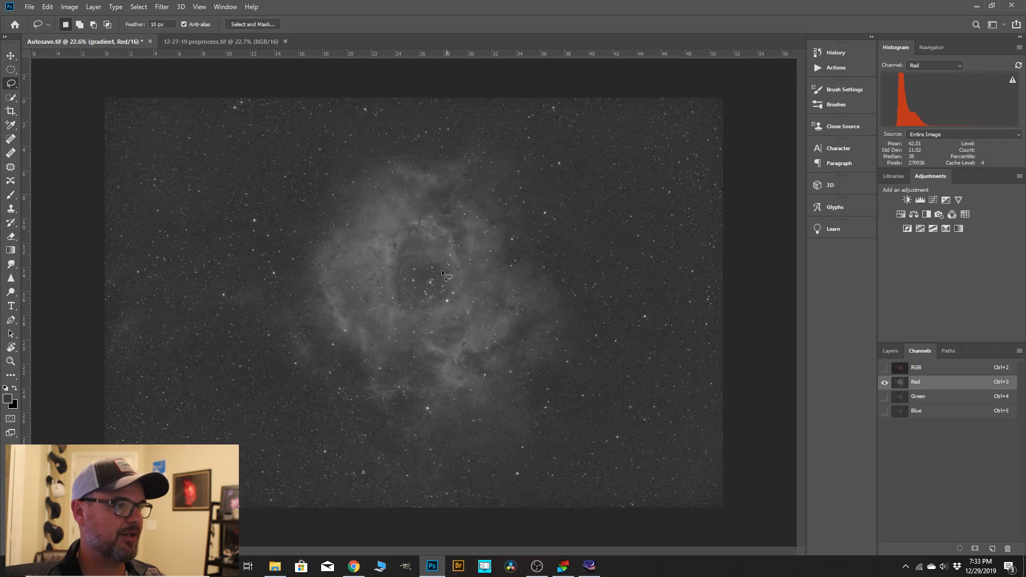
Select the nebula's midtones in the Red channel using Color Range with 50% fuzziness and a range of 95 to 138.
left_click(140, 8)
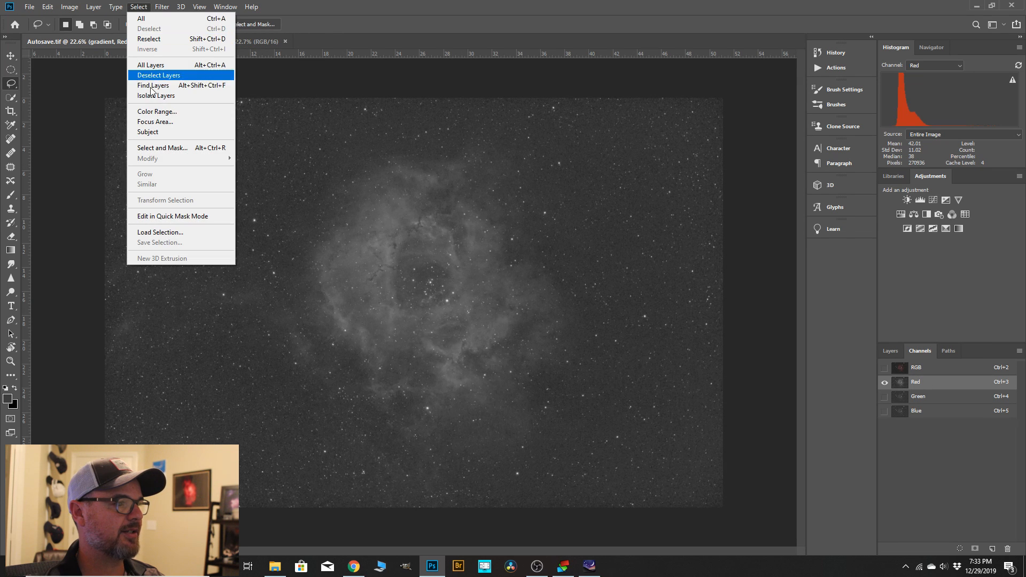
left_click(149, 111)
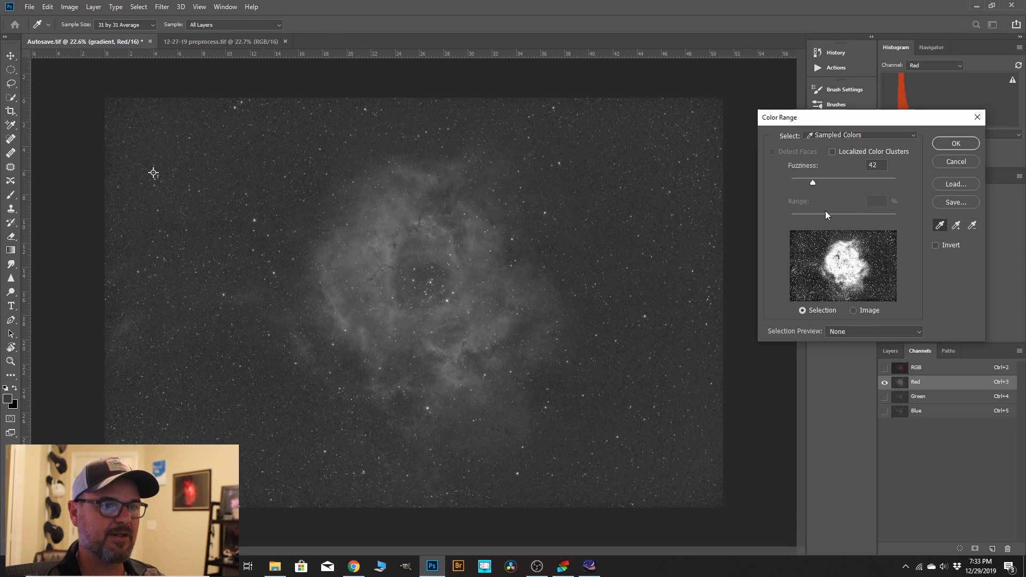
left_click(915, 135)
left_click(841, 174)
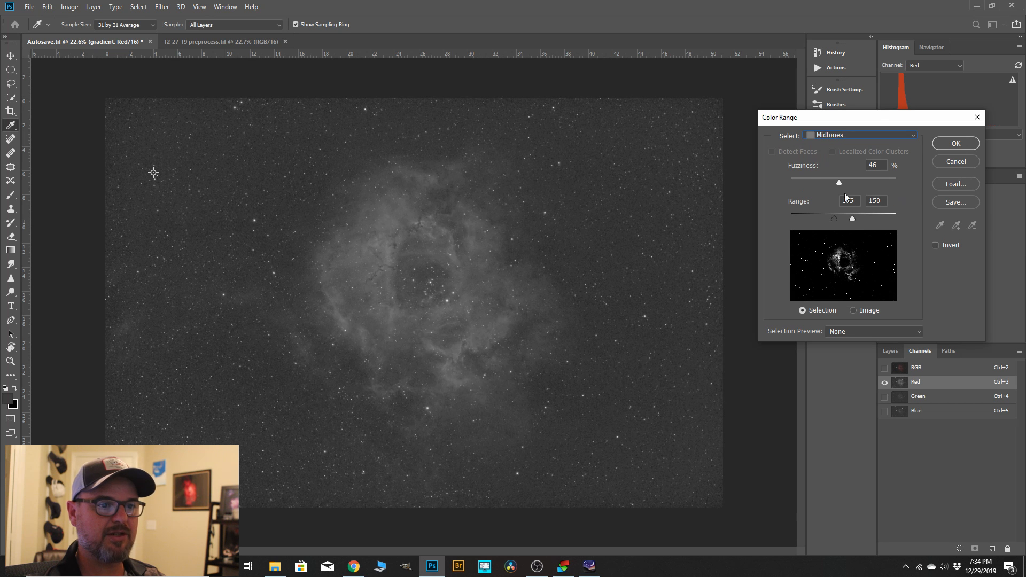
mouse_move(852, 219)
left_mouse_down()
mouse_move(829, 218)
mouse_move(847, 219)
left_mouse_up()
left_click_drag(840, 181, 843, 183)
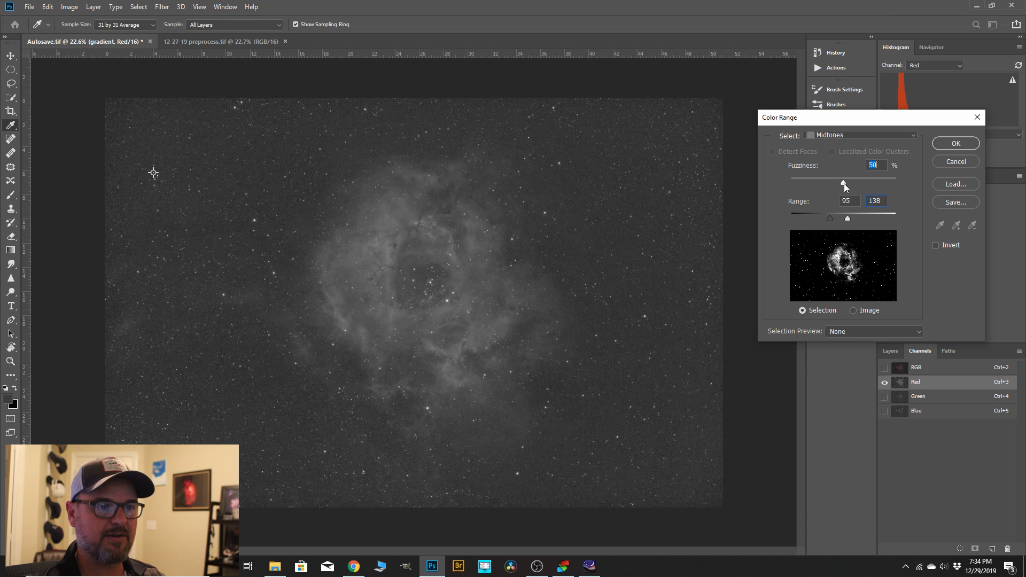
left_click(954, 143)
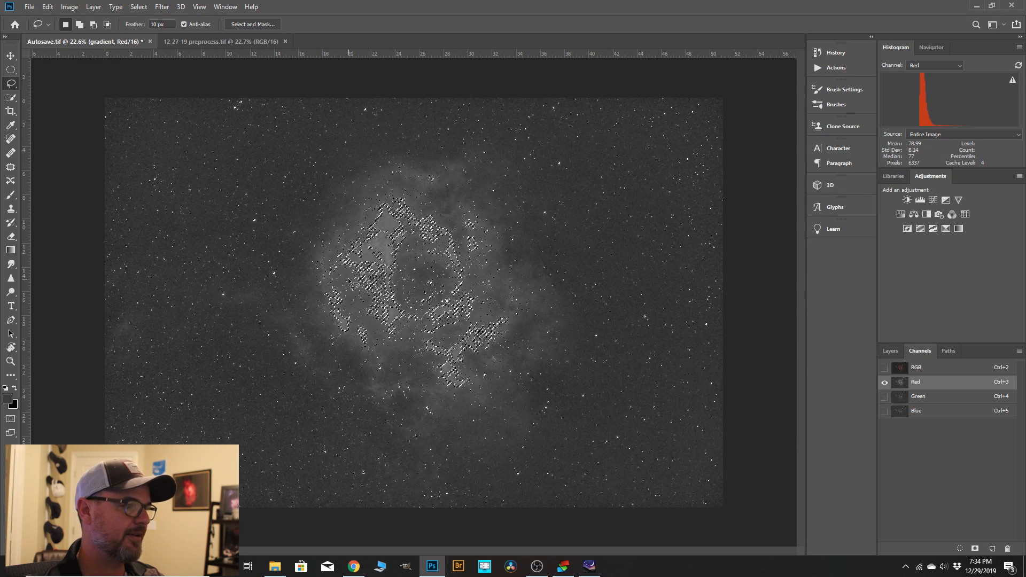
Refine the midtone selection with Select and Mask, setting the feather to 154.6 px.
left_click(138, 7)
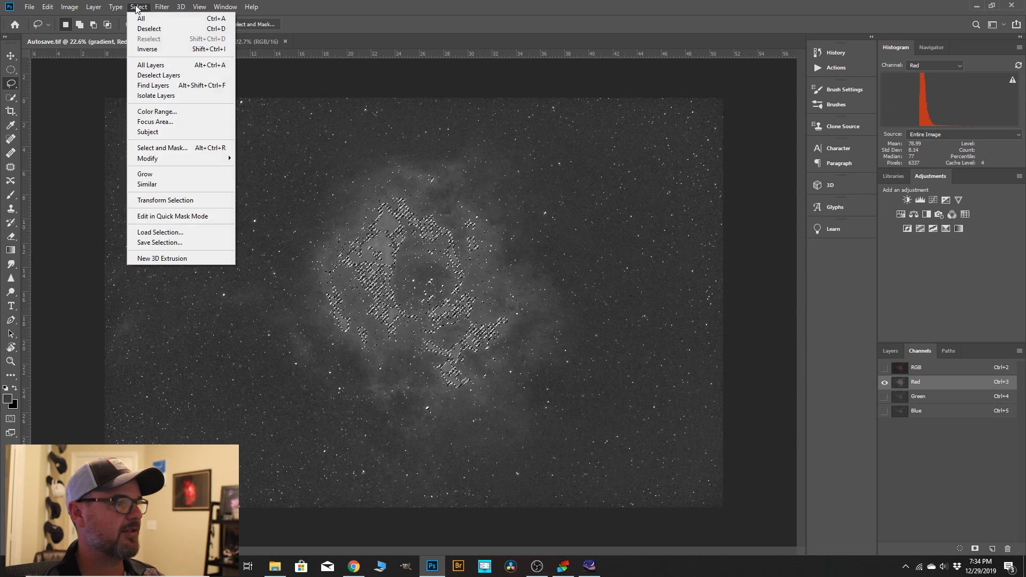
left_click(162, 152)
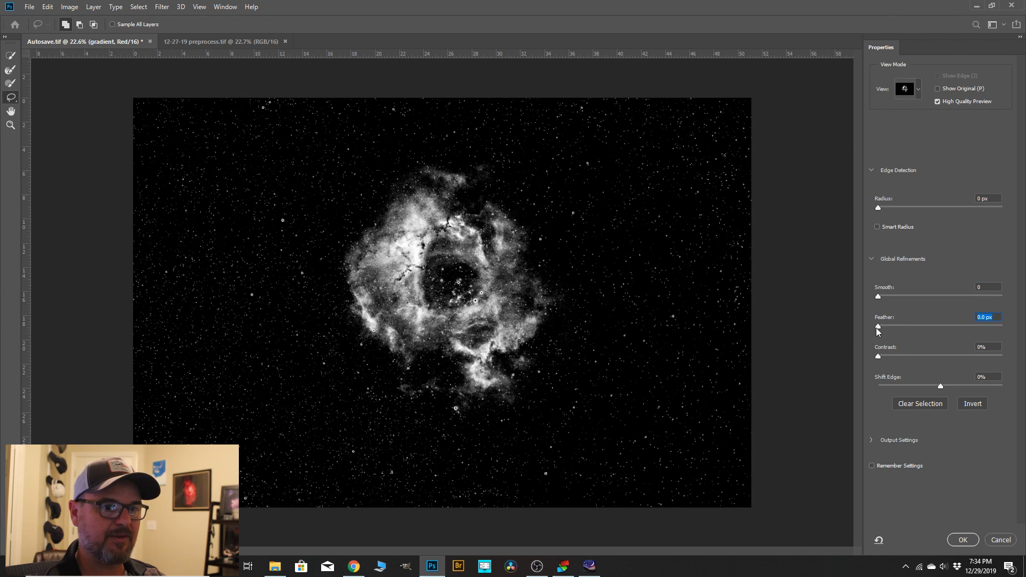
left_click_drag(919, 328, 961, 328)
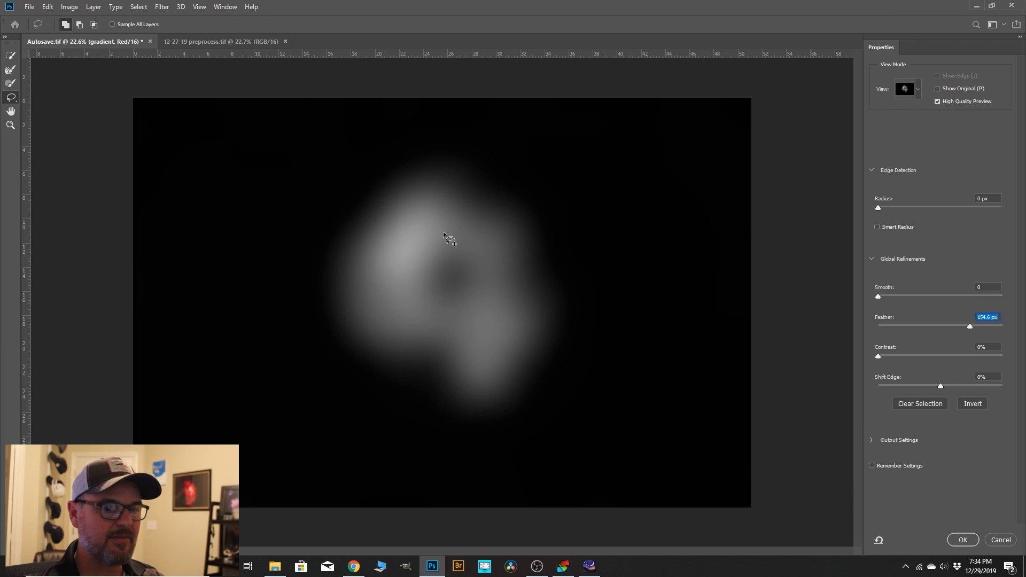
left_click(964, 541)
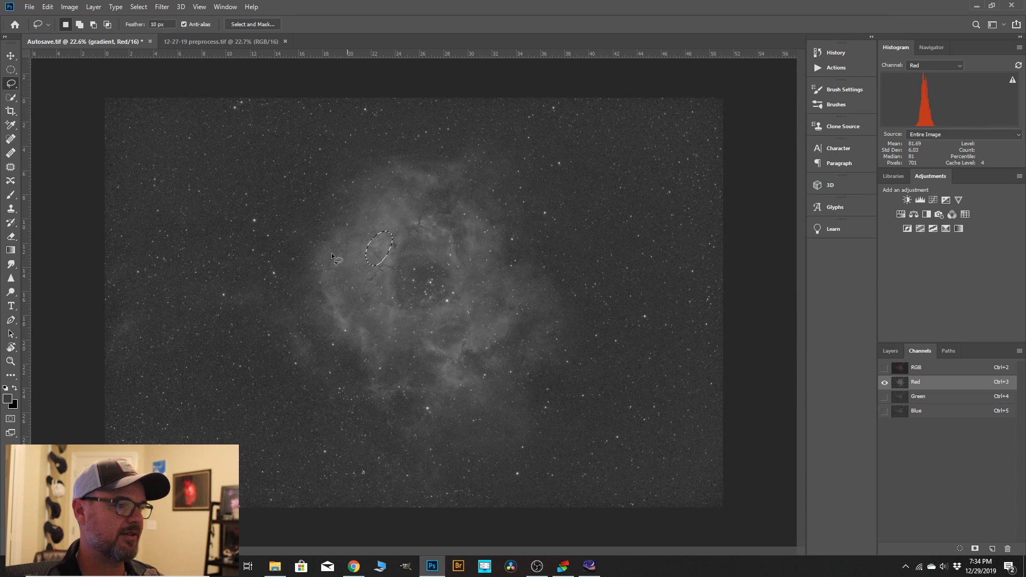
Copy the selected nebula midtones from the Red channel and paste them into the Green channel.
left_click(47, 7)
left_click(59, 78)
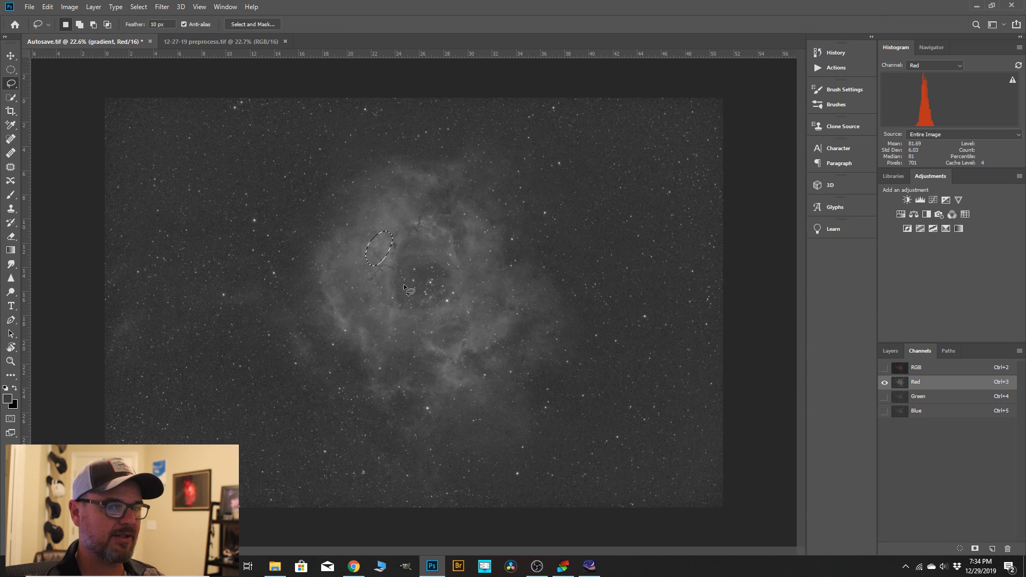
key("ctrl+4")
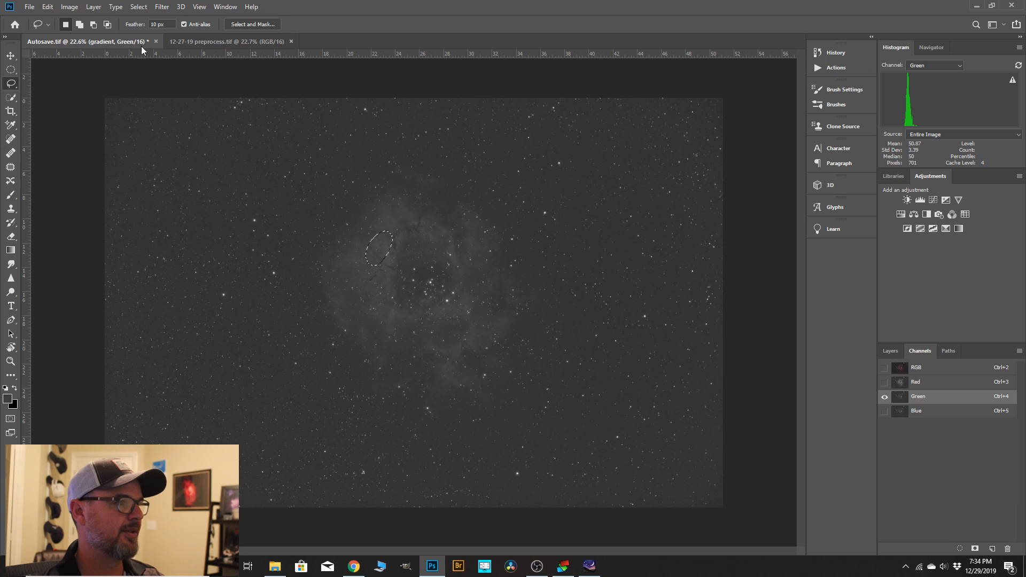
left_click(47, 7)
left_click(59, 102)
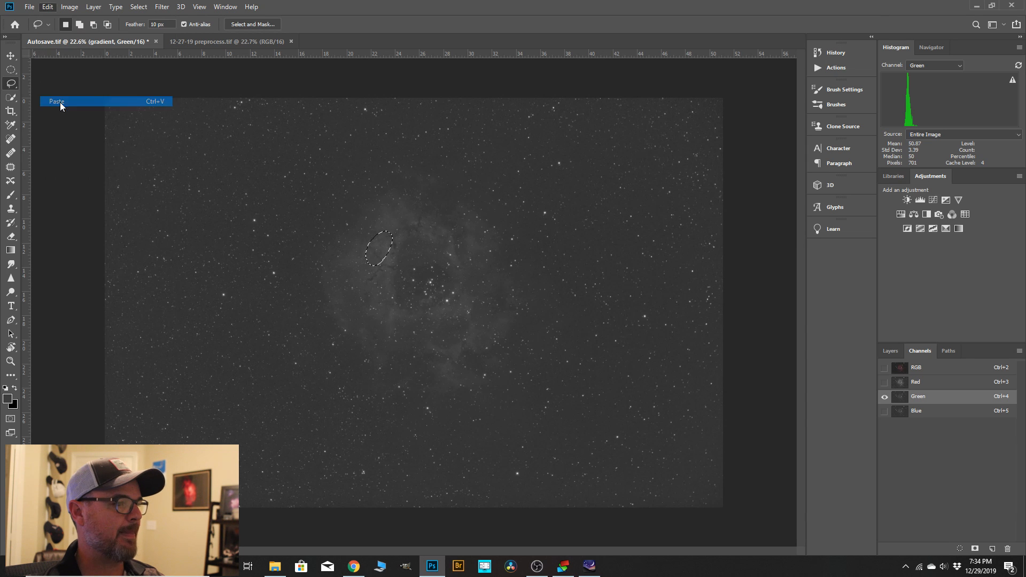
Paste the copied Red-channel nebula detail into the Blue channel.
left_click(918, 411)
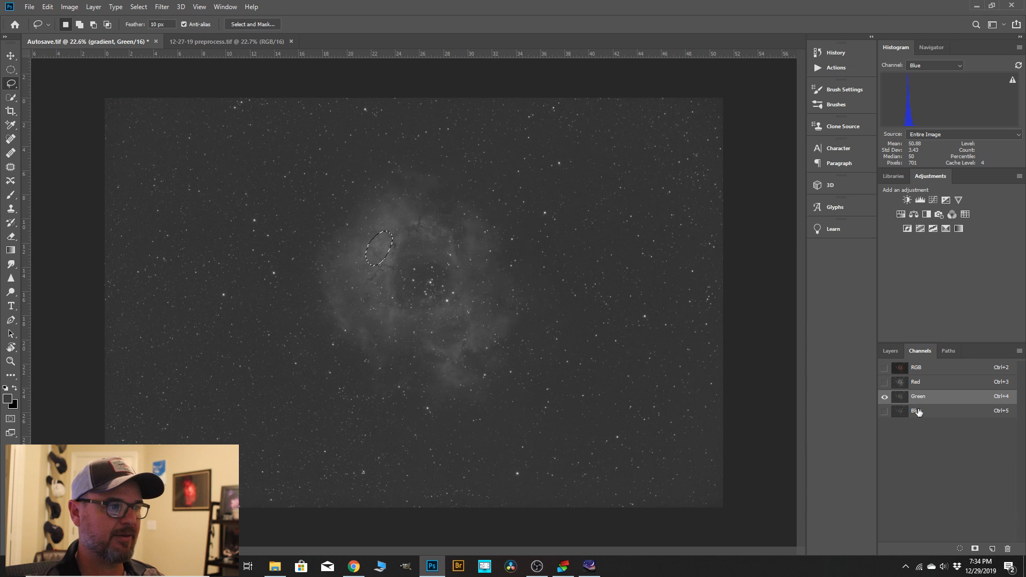
left_click(45, 9)
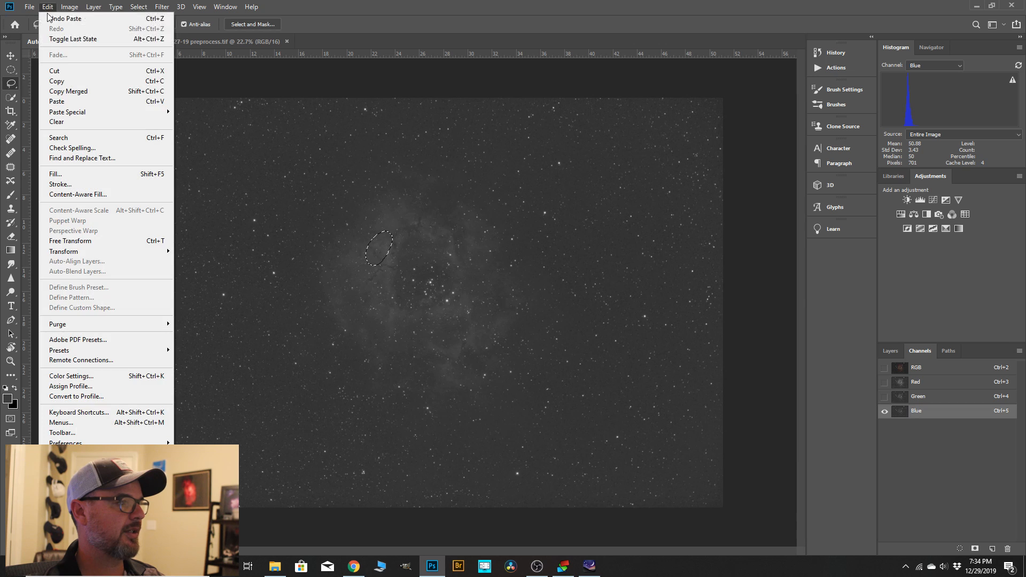
left_click(61, 102)
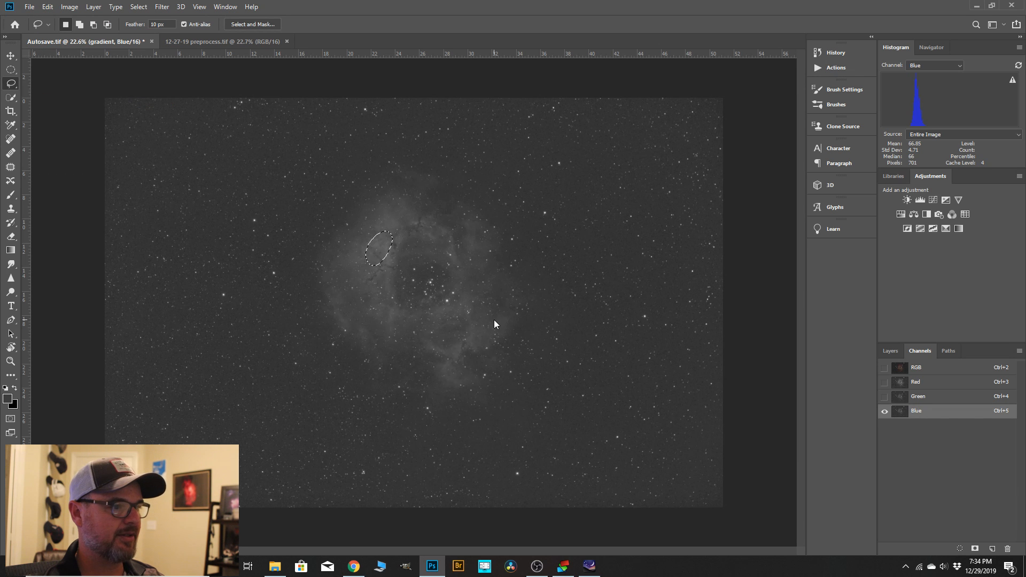
Return to the full-colour RGB composite and clear the nebula selection.
left_click(922, 368)
scroll(363, 246, "up", 4)
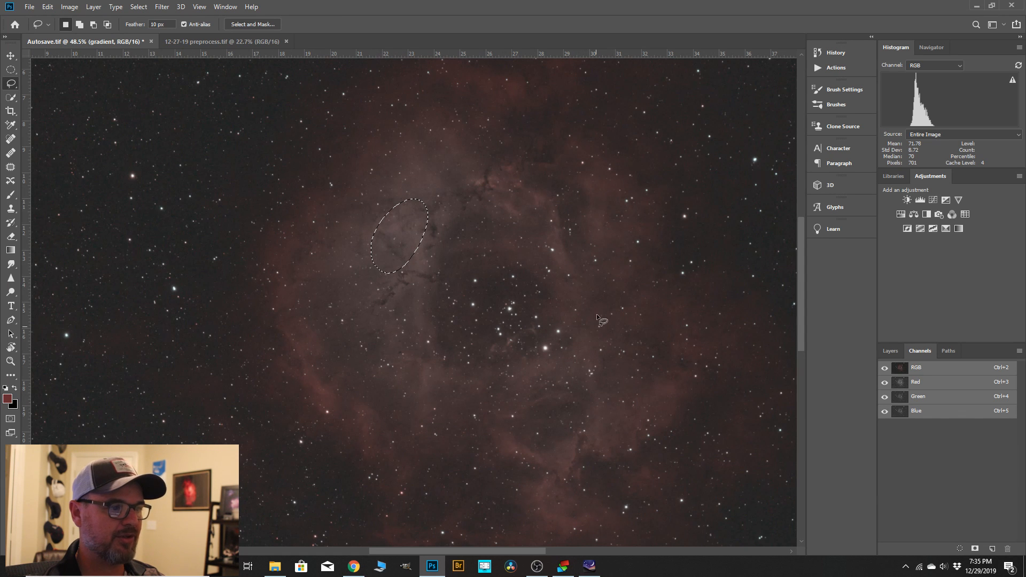
left_click(140, 7)
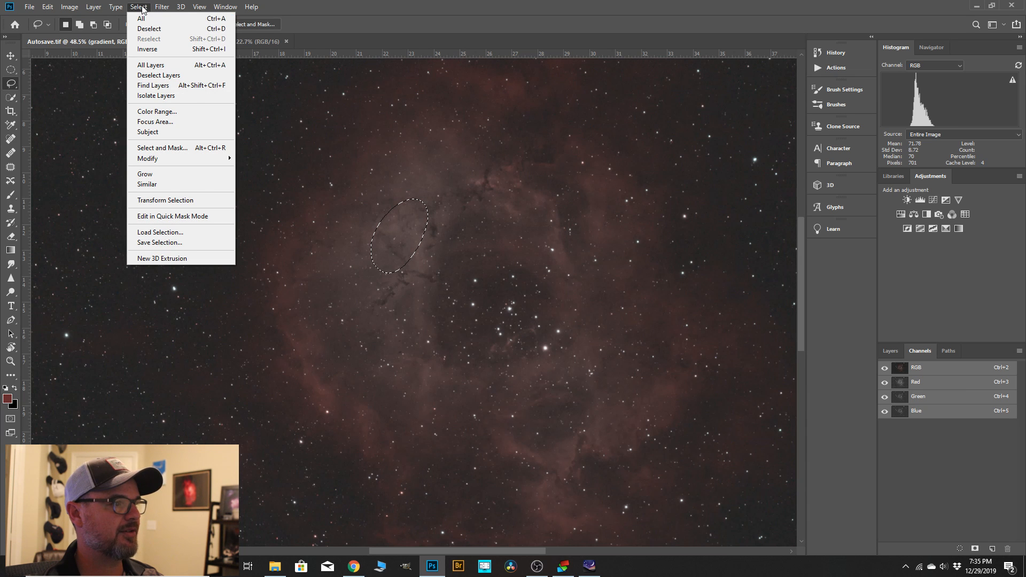
left_click(149, 28)
scroll(430, 312, "down", 1)
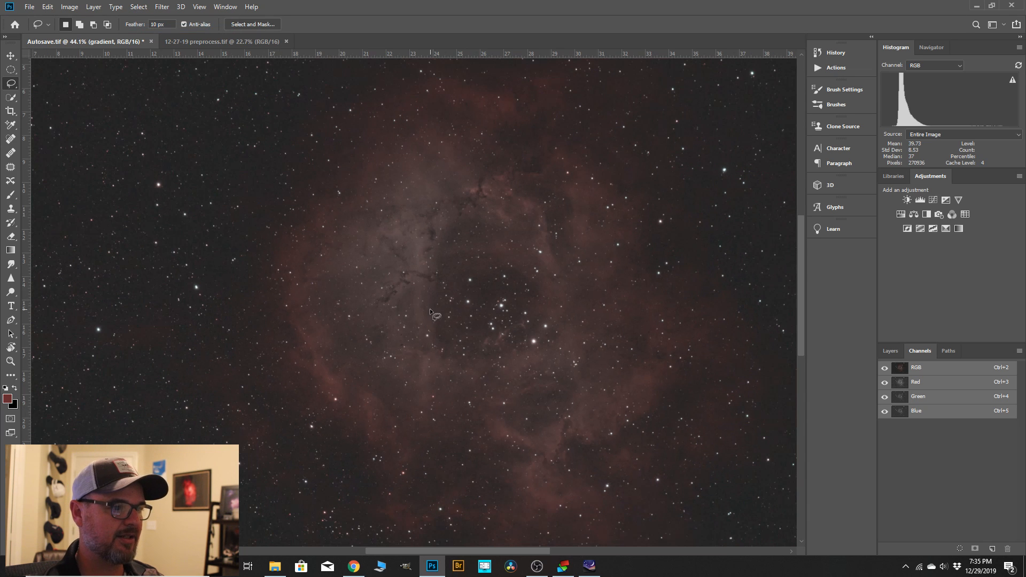
Duplicate the "gradient" layer and rename the copy "precurve".
left_click(891, 351)
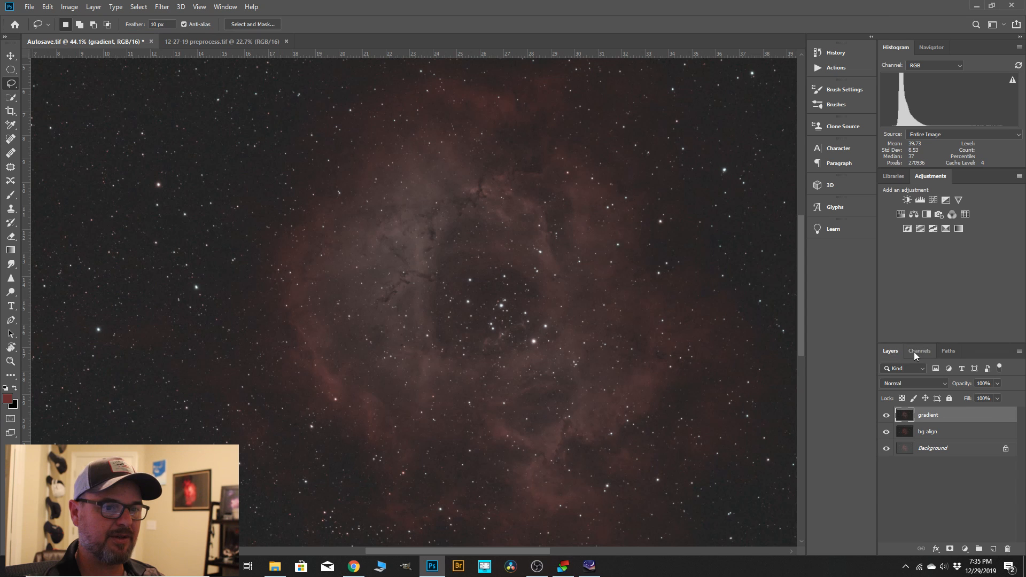
scroll(431, 241, "up", 1)
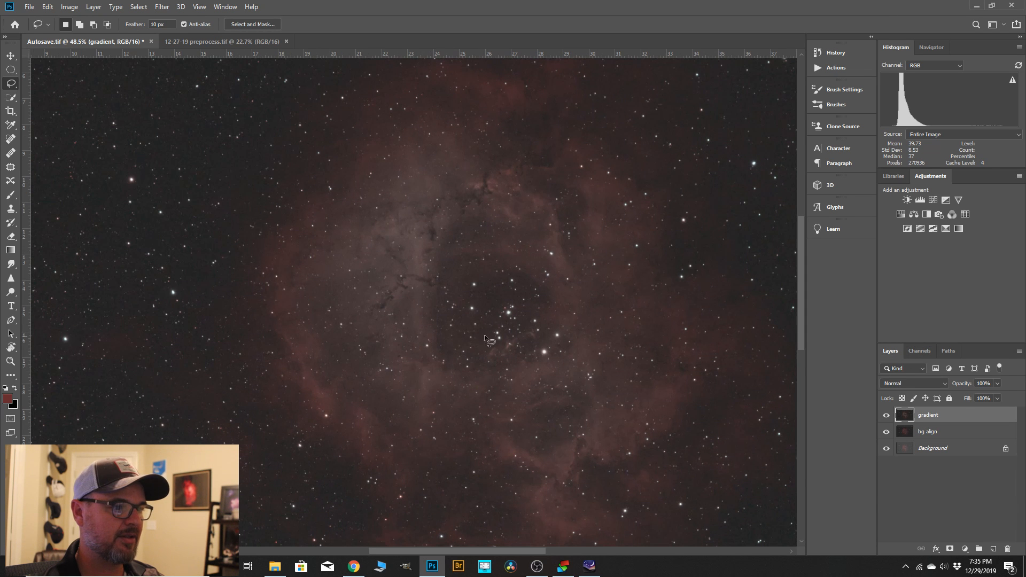
scroll(415, 260, "up", 6)
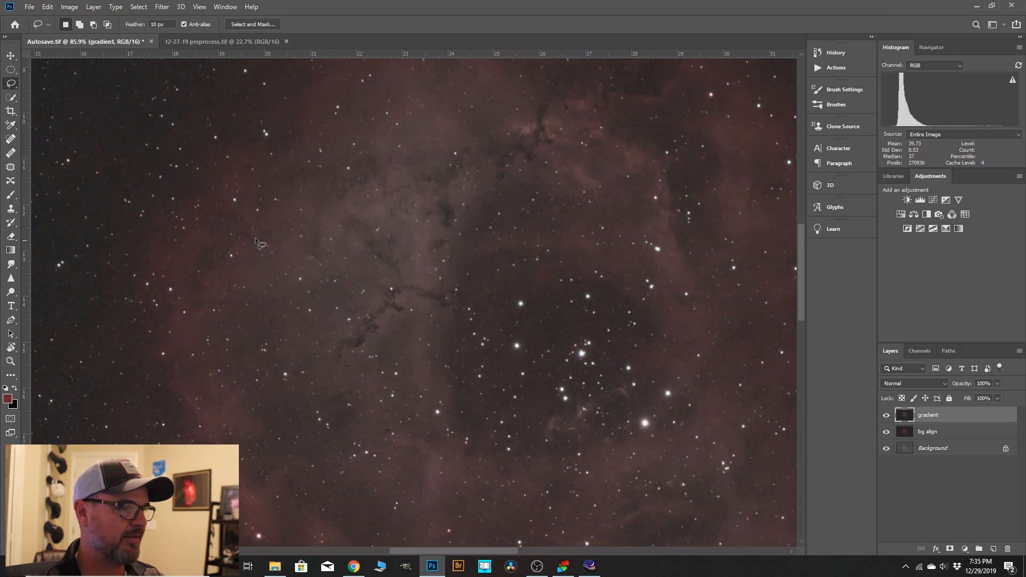
scroll(328, 303, "down", 14)
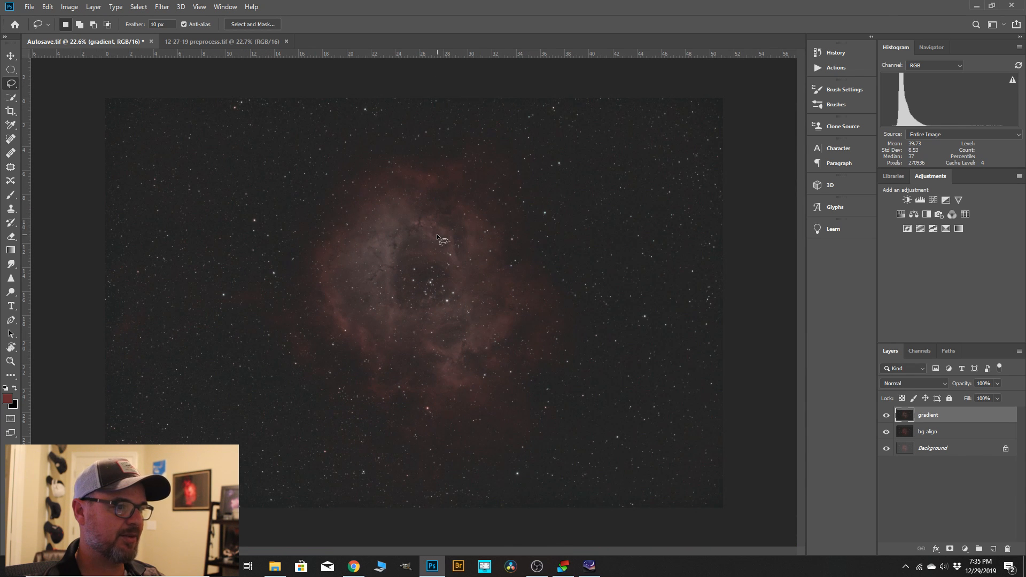
scroll(374, 299, "up", 3)
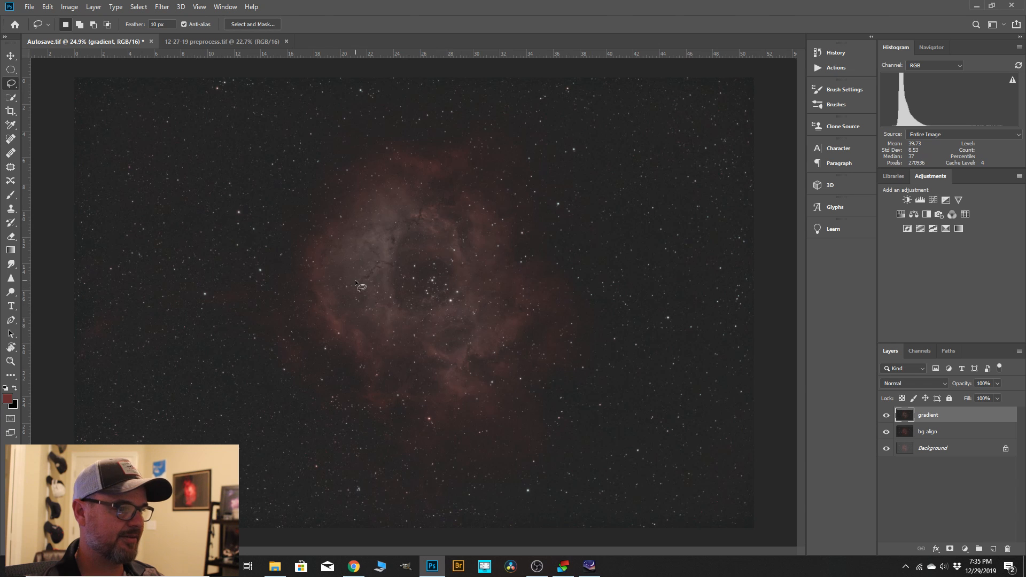
scroll(385, 286, "down", 2)
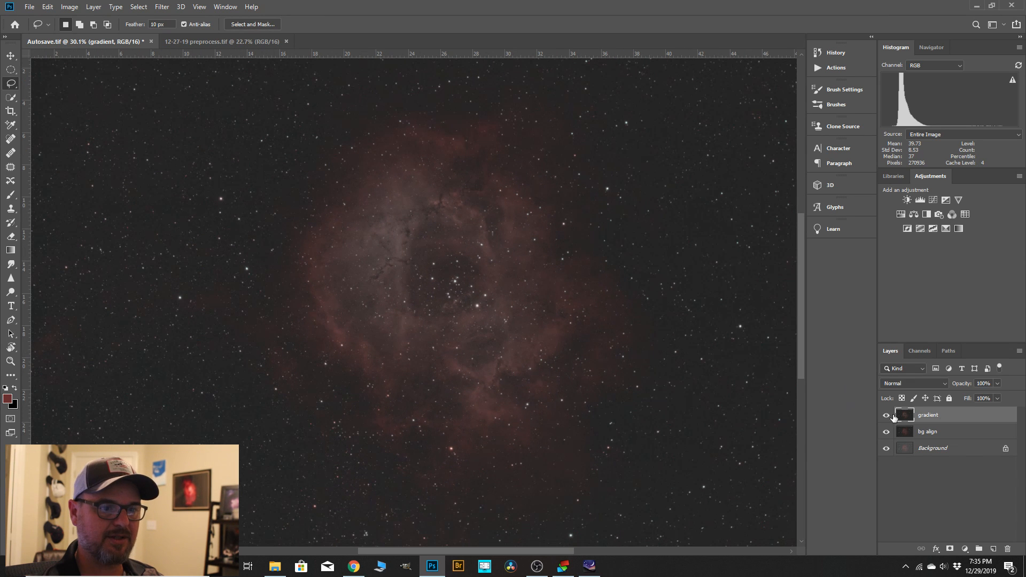
left_click_drag(893, 417, 994, 543)
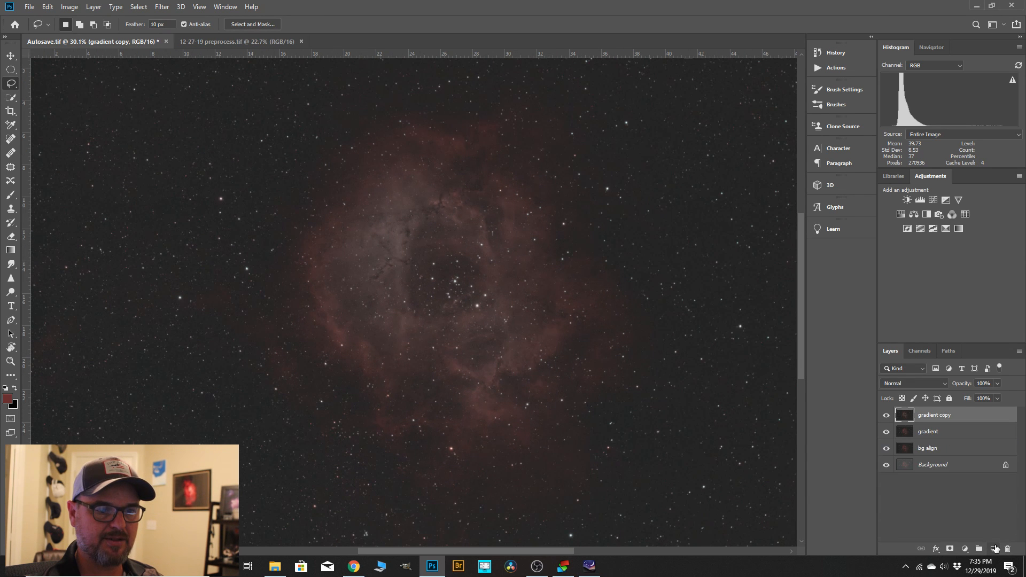
double_click(936, 416)
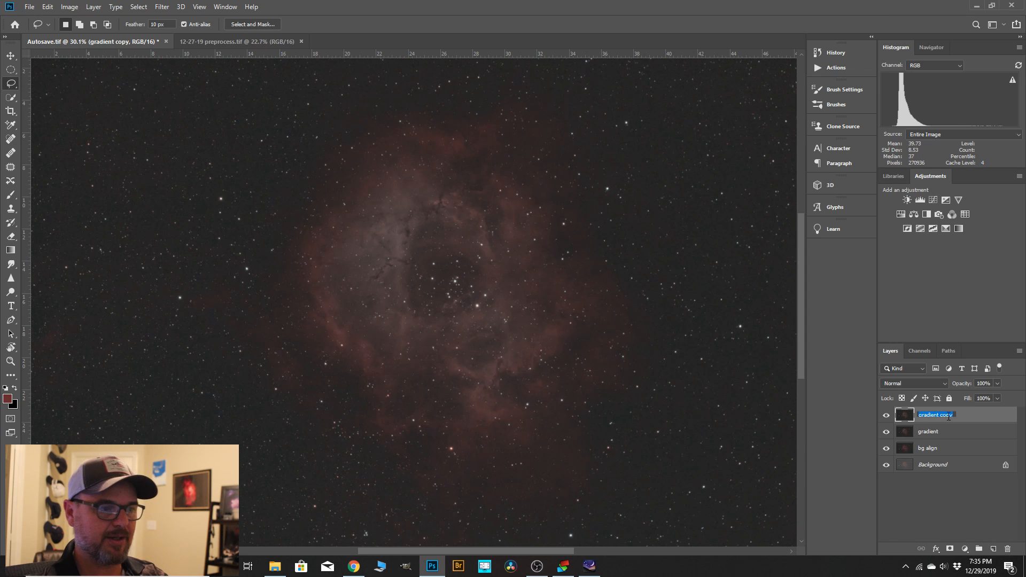
type("grec")
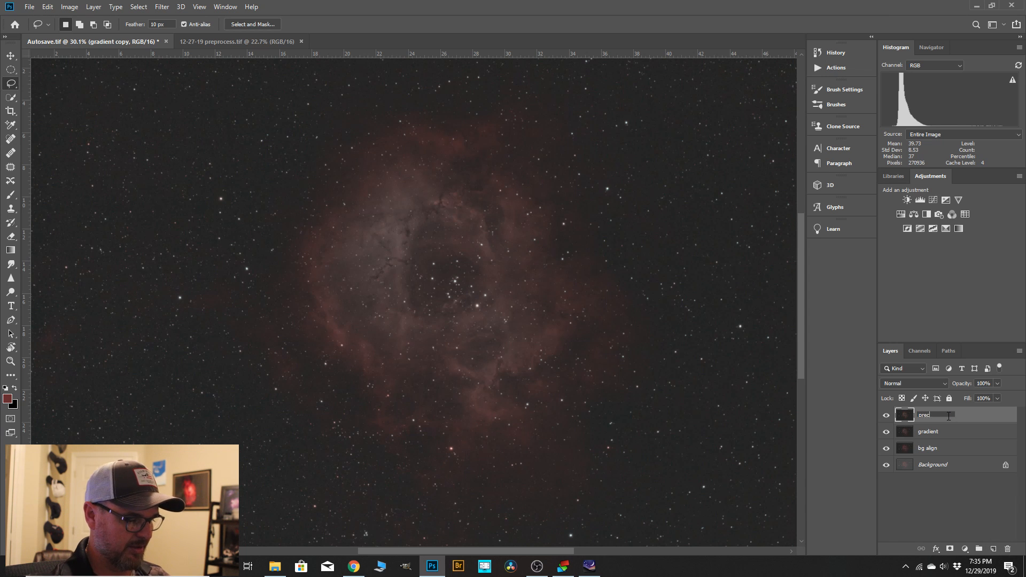
type("urve")
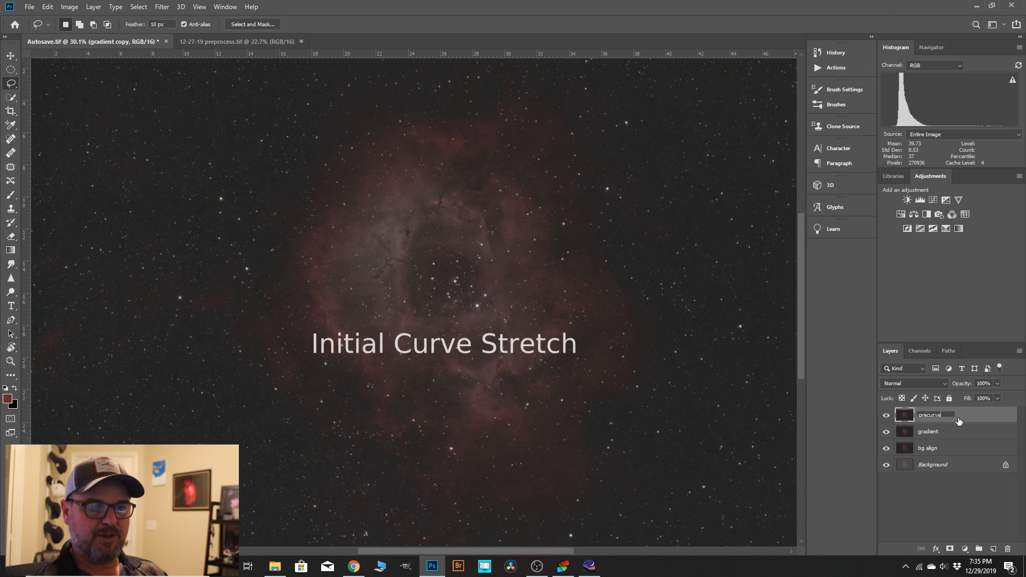
key("Return")
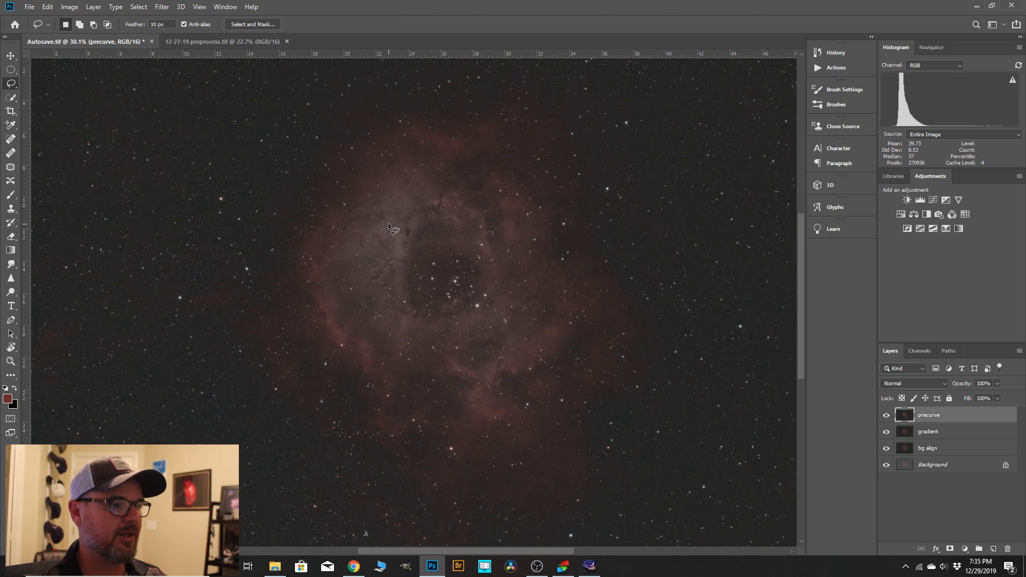
Start a Curves adjustment on the "precurve" layer and anchor the curve at 37 by sampling the background sky with the on-image tool.
scroll(408, 265, "down", 3)
scroll(405, 259, "down", 1)
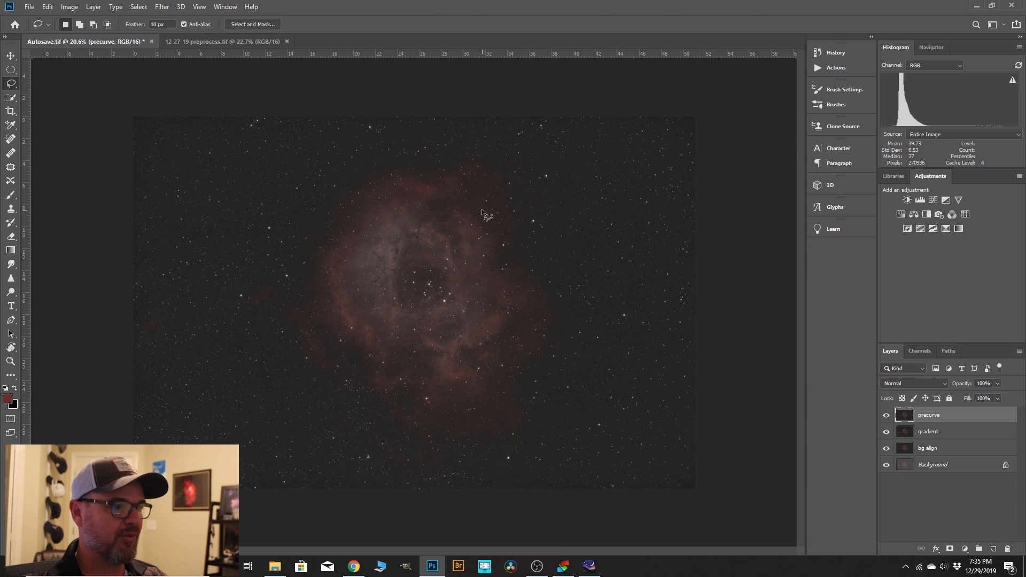
left_click(69, 7)
mouse_move(87, 36)
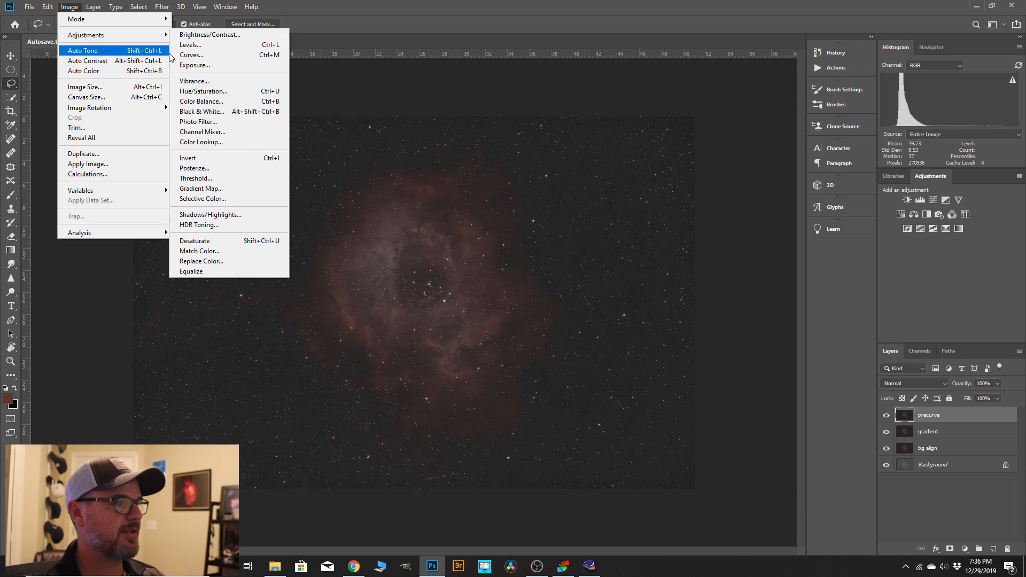
left_click(192, 55)
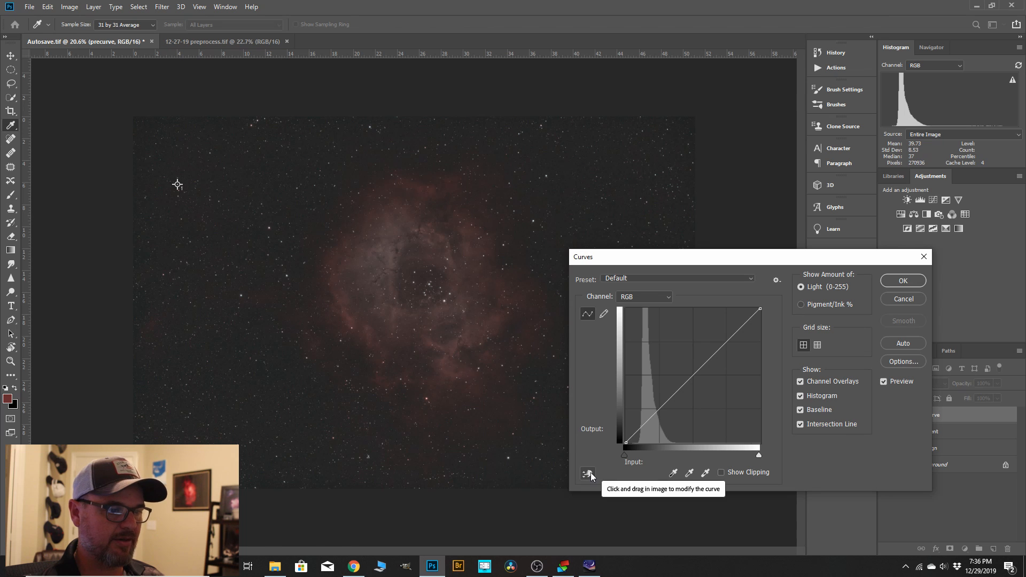
left_click(591, 472)
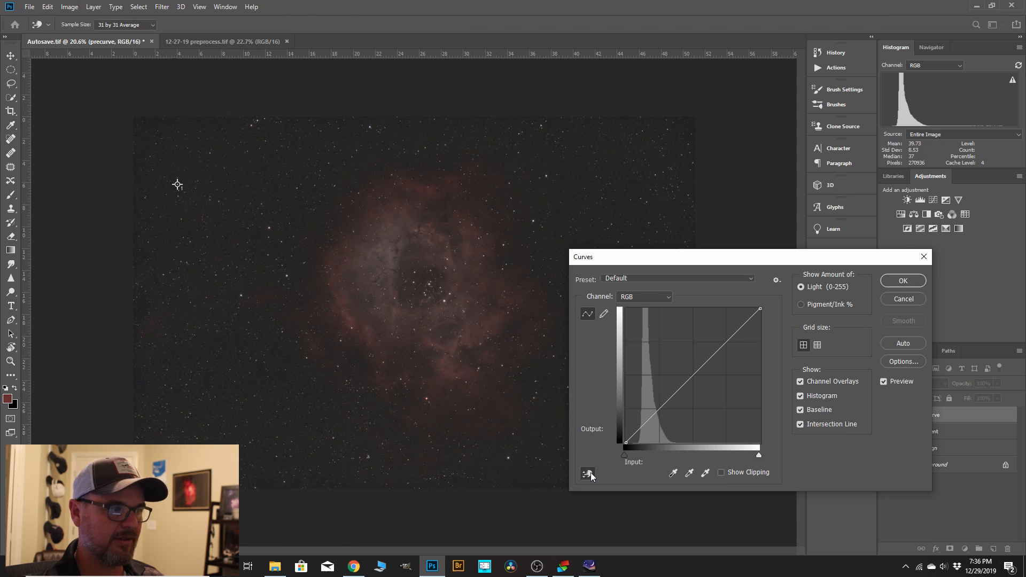
left_click(178, 184)
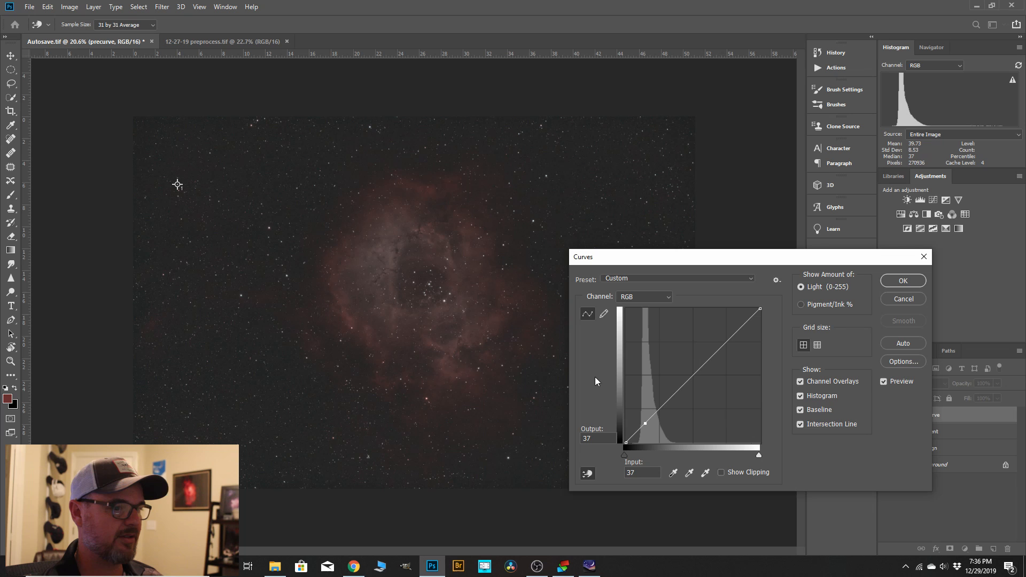
Add a shadow anchor at input 25, output 25, raise the curve at input 55 to output 73, and apply it.
left_click(639, 429)
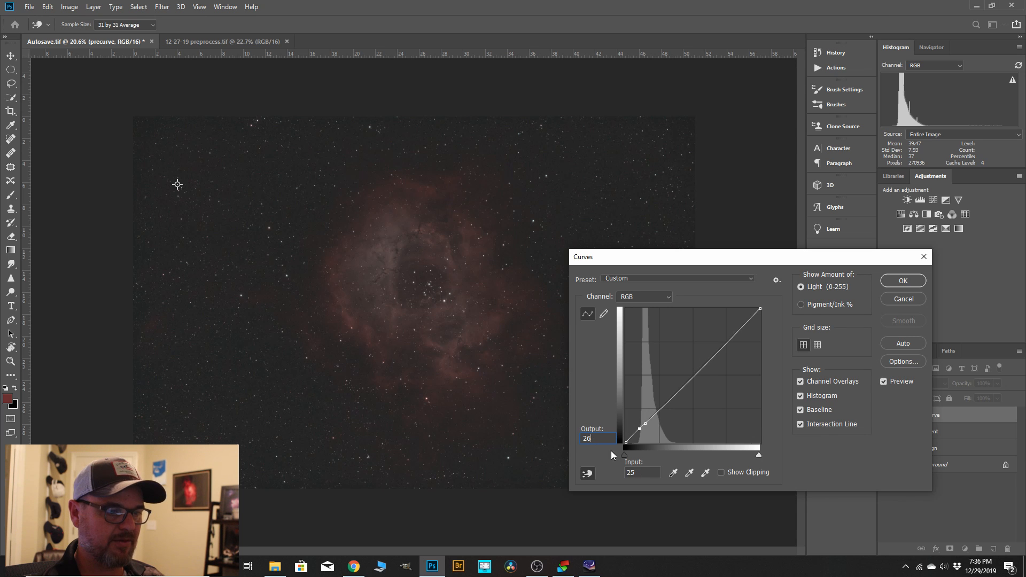
key("BackSpace")
type("5")
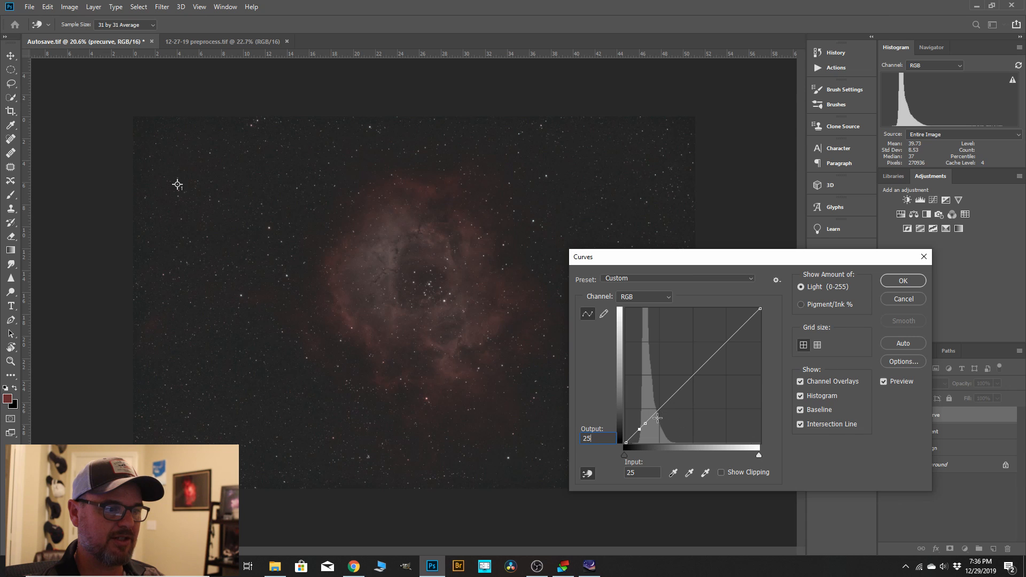
left_click_drag(658, 416, 655, 405)
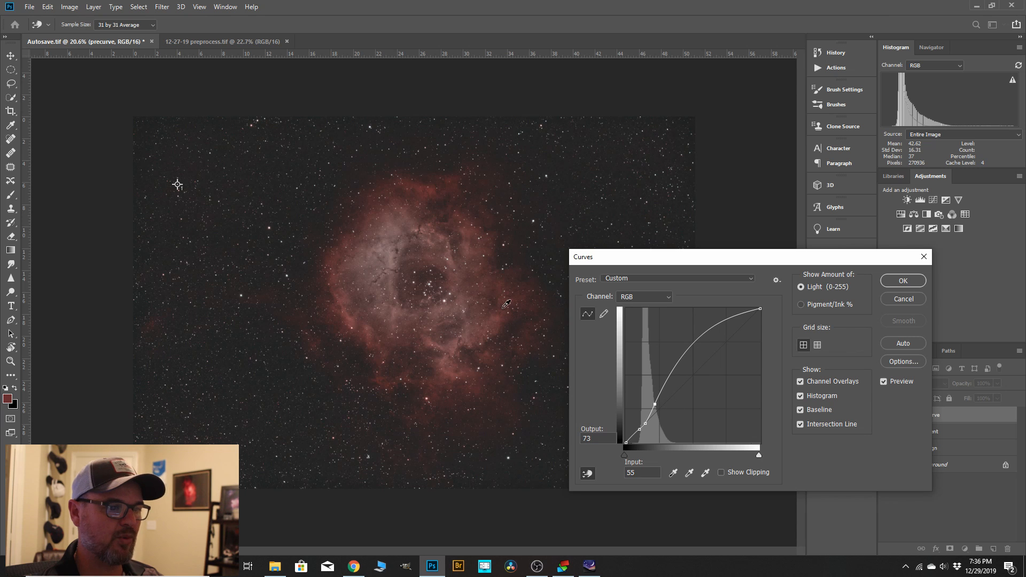
left_click(890, 281)
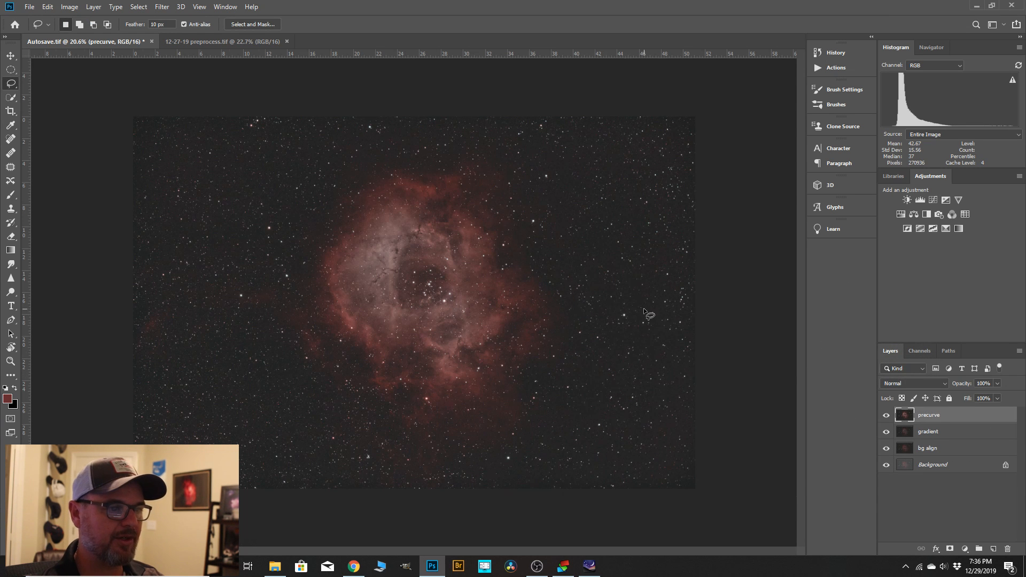
Examine the noise and stars in the stretched background up close, along with the overall look of the nebula.
scroll(605, 320, "up", 5)
scroll(605, 319, "up", 5)
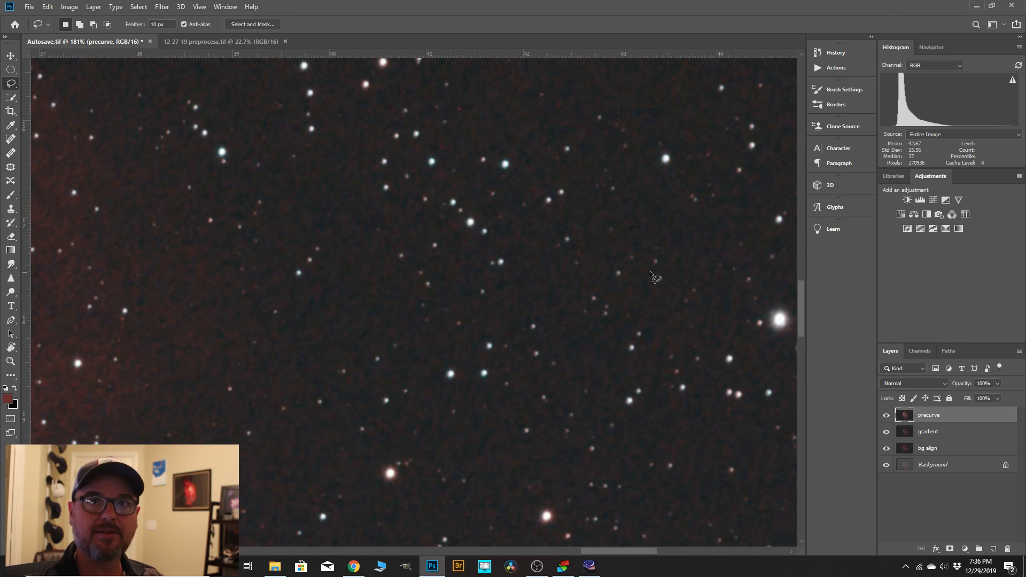
scroll(648, 306, "down", 2)
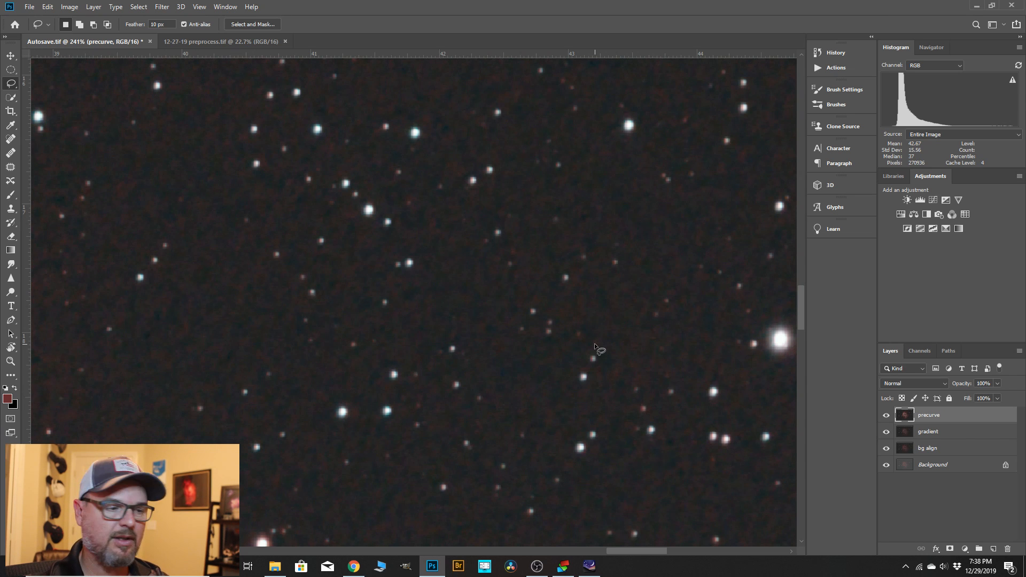
scroll(594, 343, "down", 10)
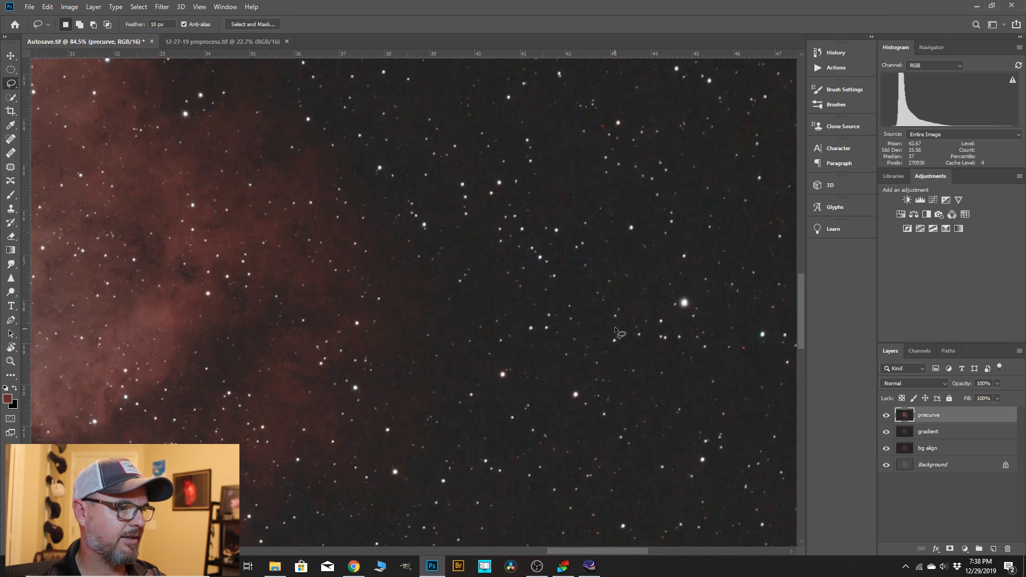
scroll(572, 359, "down", 3)
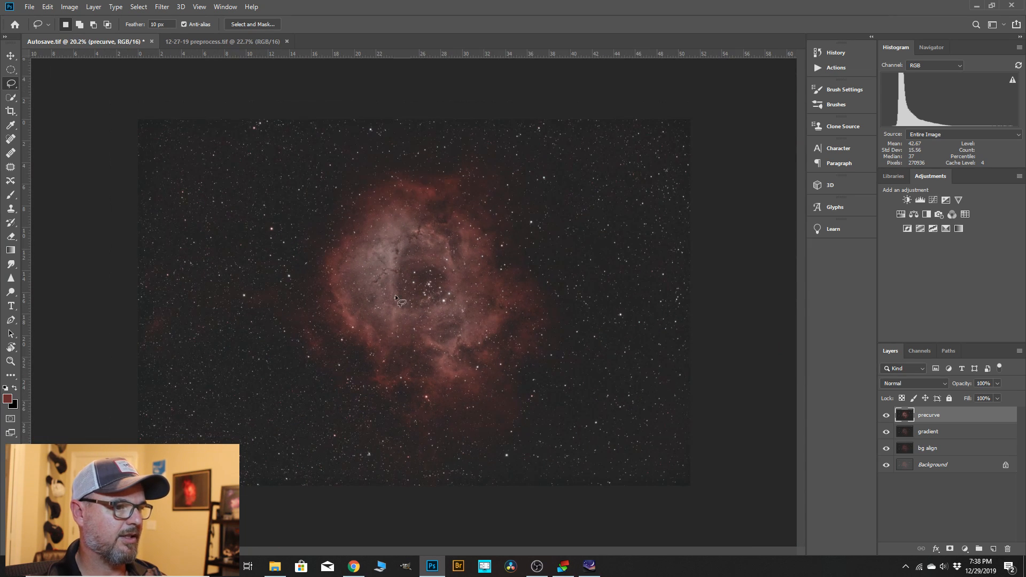
scroll(447, 350, "up", 1)
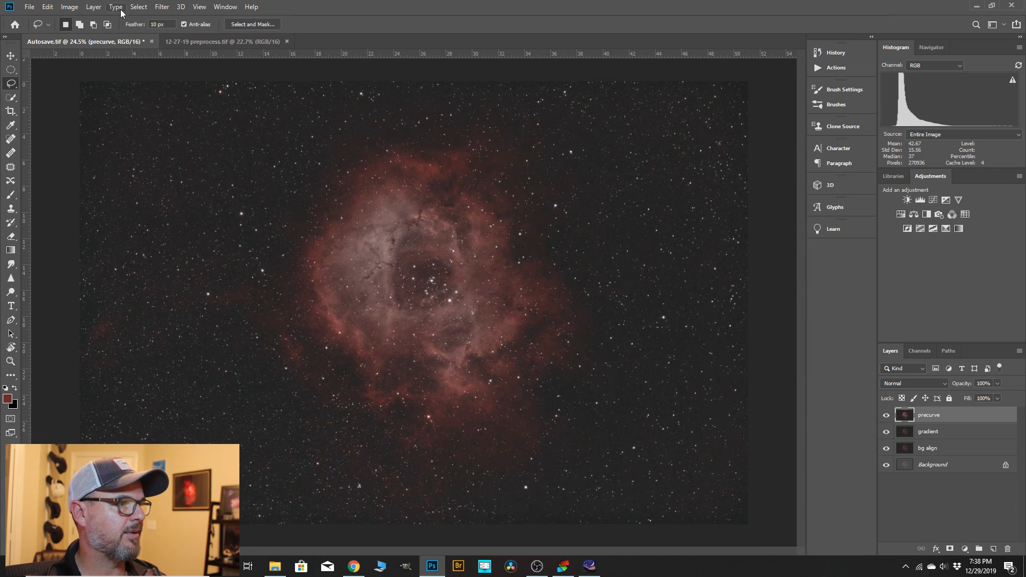
Select the highlights of the "precurve" layer by Color Range with fuzziness 27% and range 51.
left_click(138, 7)
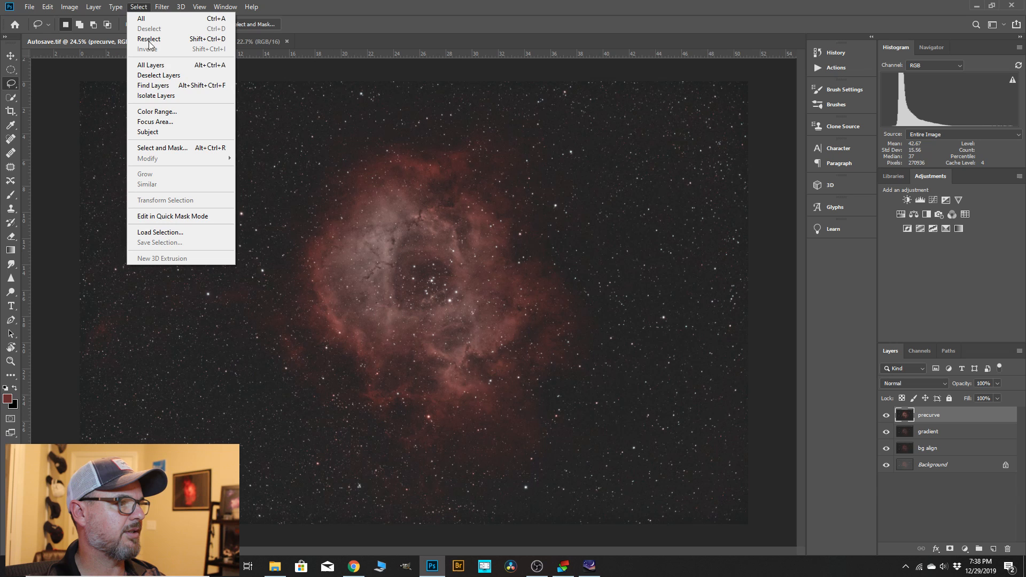
left_click(155, 111)
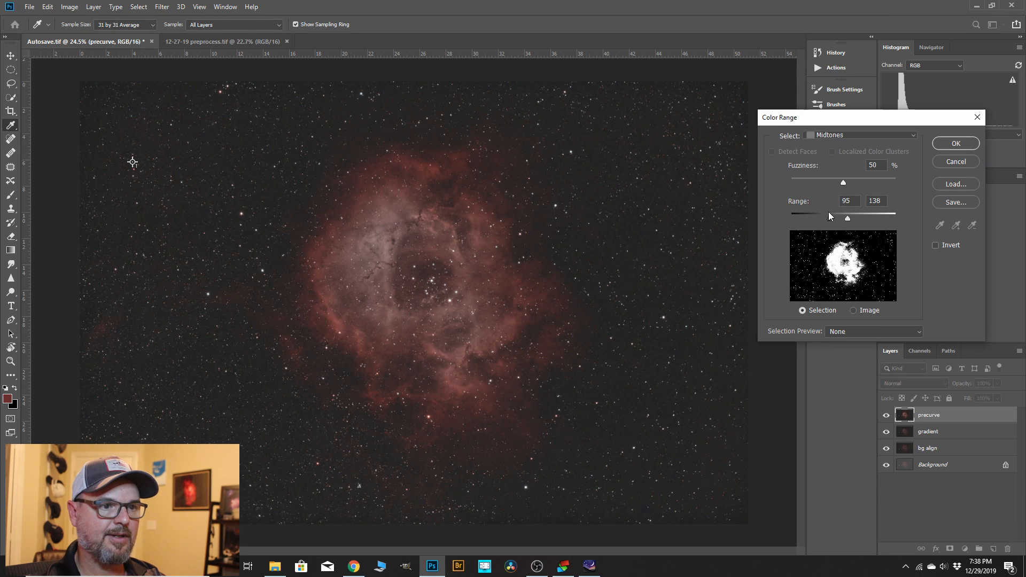
left_click(912, 136)
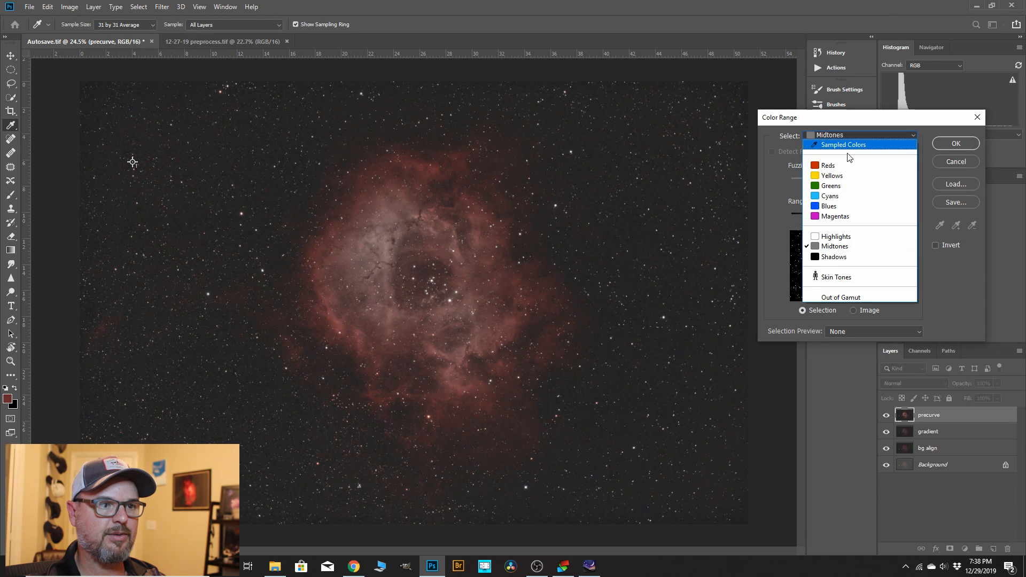
left_click(903, 237)
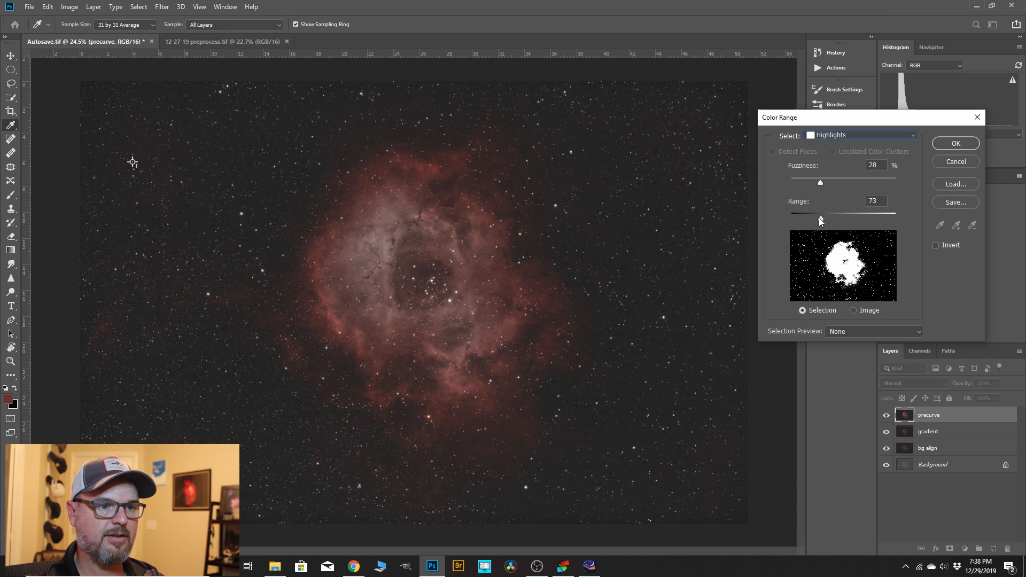
left_click_drag(821, 218, 813, 220)
left_click_drag(820, 184, 819, 184)
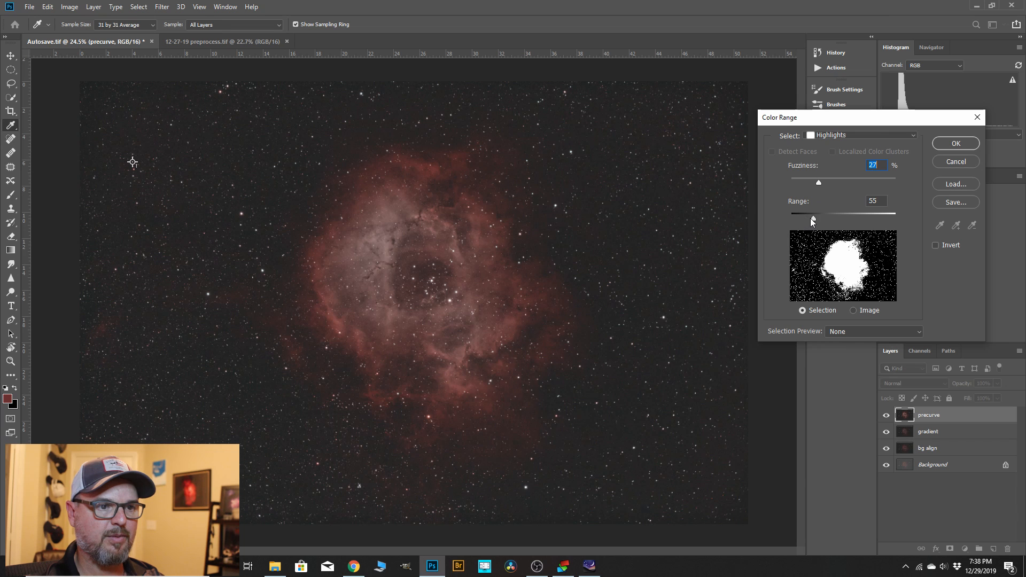
left_click_drag(810, 218, 812, 220)
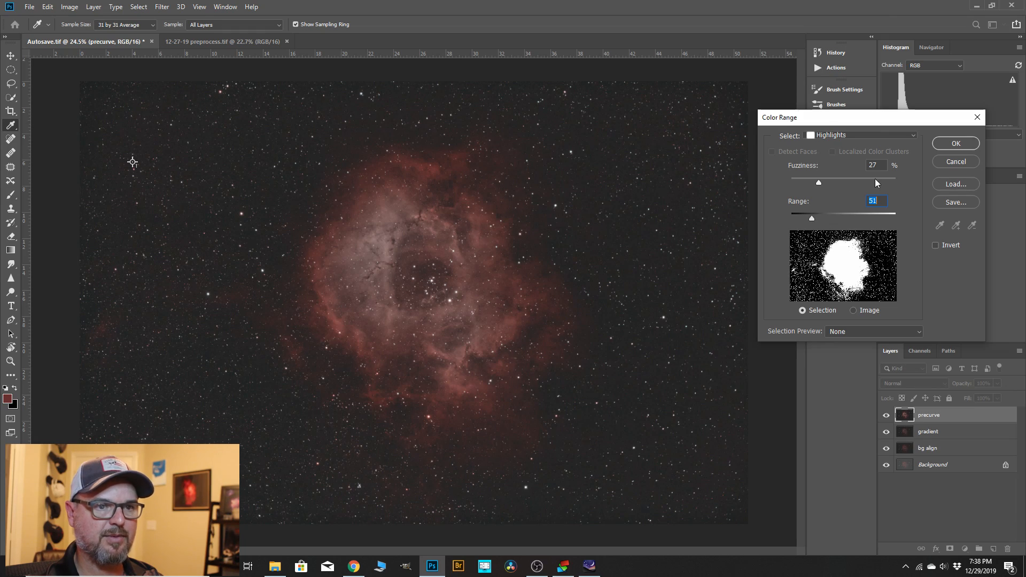
left_click(955, 143)
key("l")
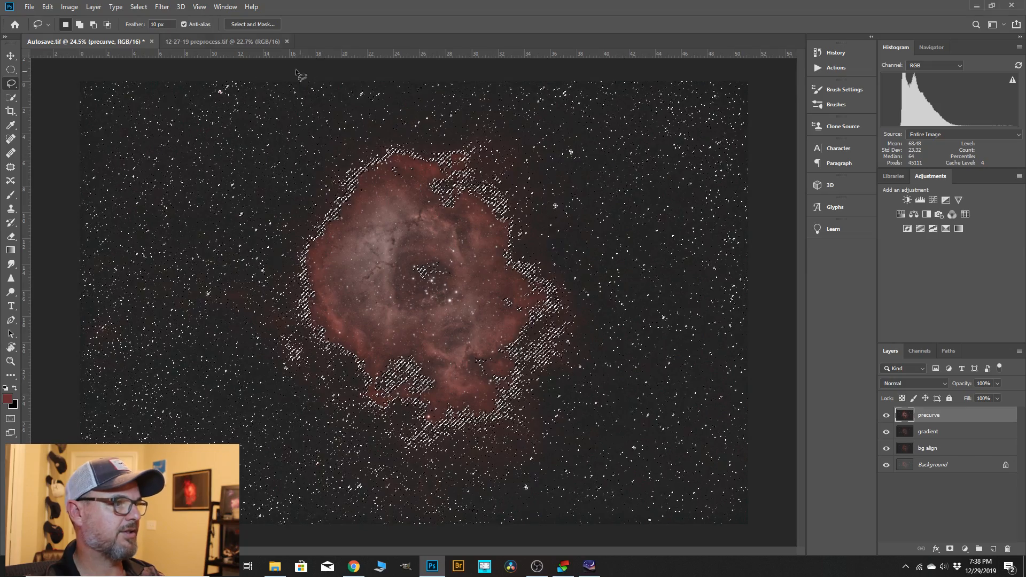
Expand the highlights selection around the stars and nebula by 2 pixels.
scroll(316, 176, "up", 7)
scroll(220, 180, "down", 2)
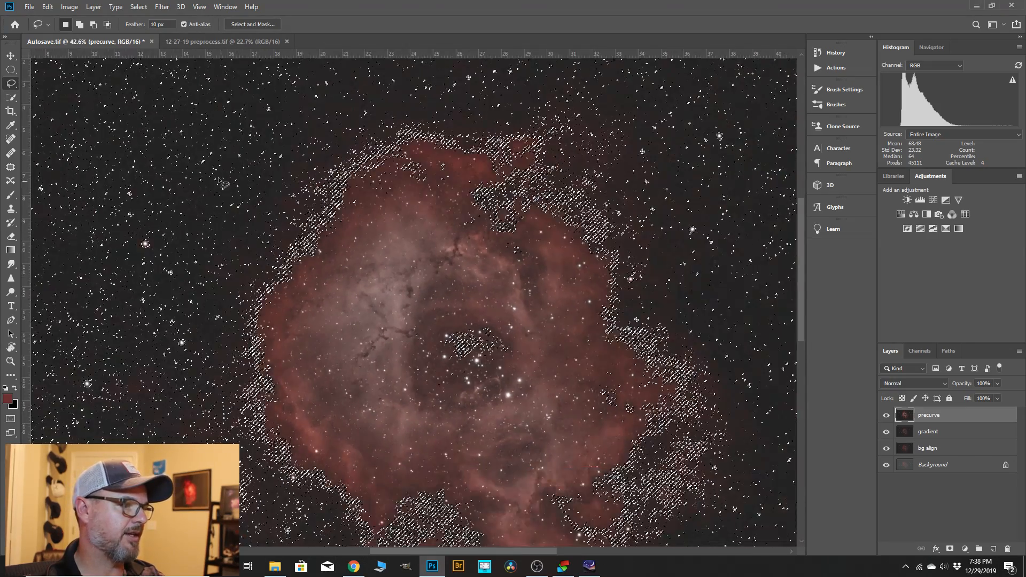
scroll(223, 184, "up", 10)
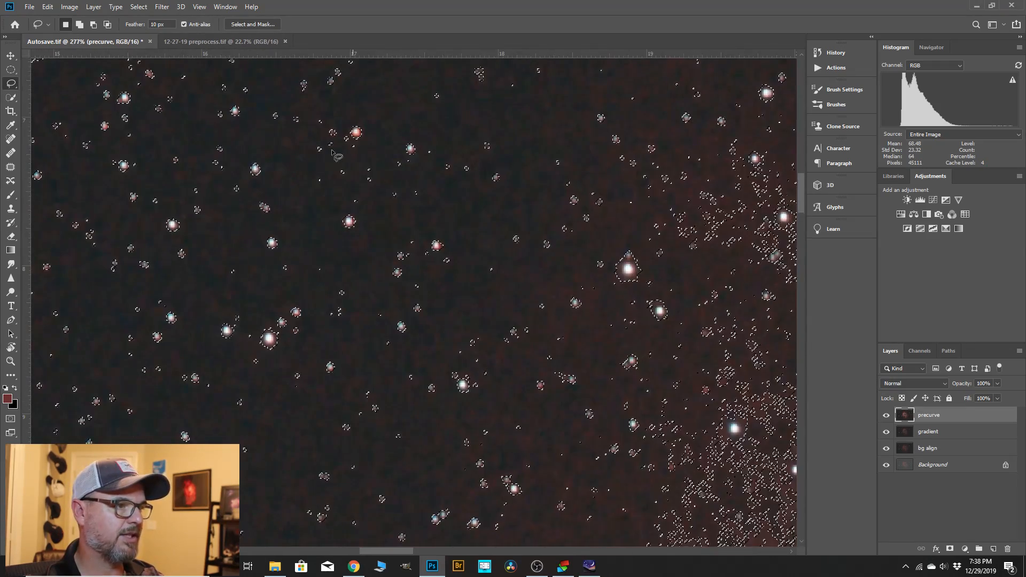
left_click(139, 7)
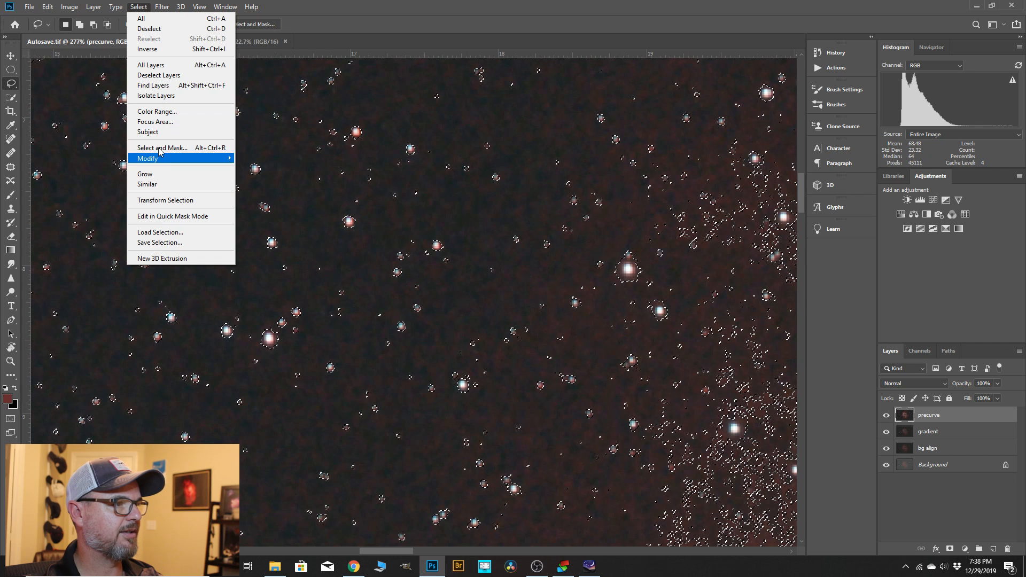
mouse_move(149, 163)
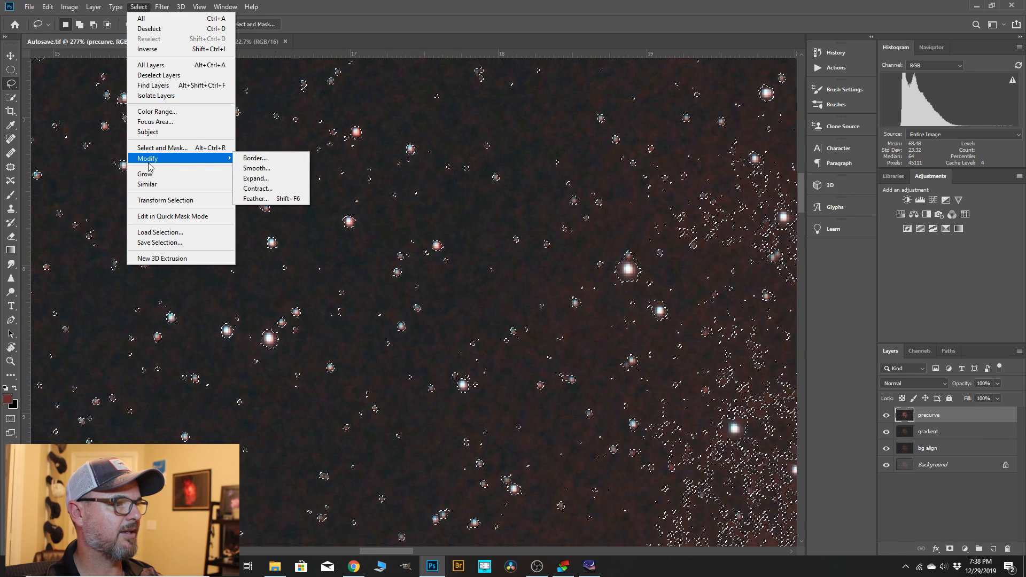
left_click(256, 178)
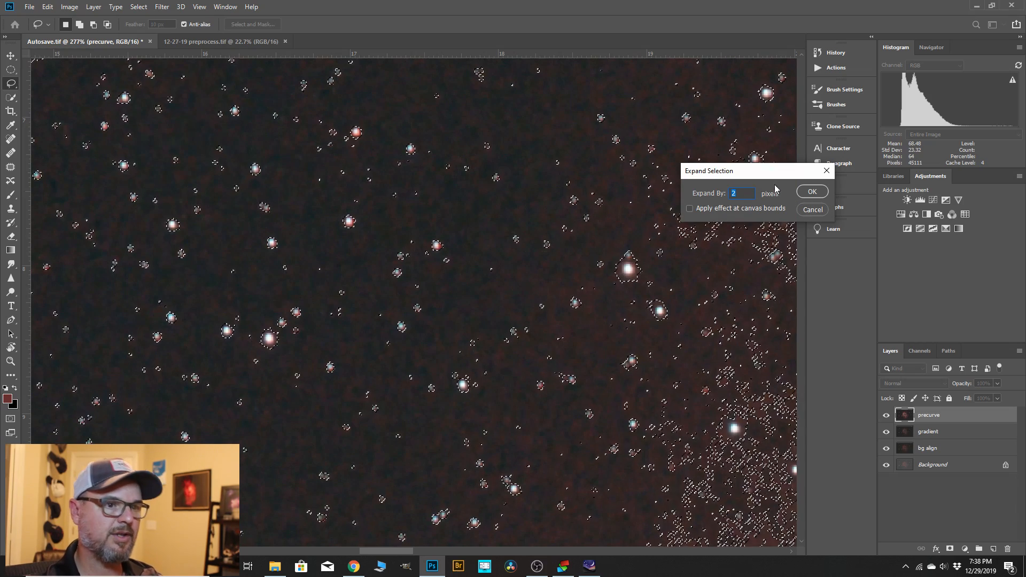
left_click(810, 193)
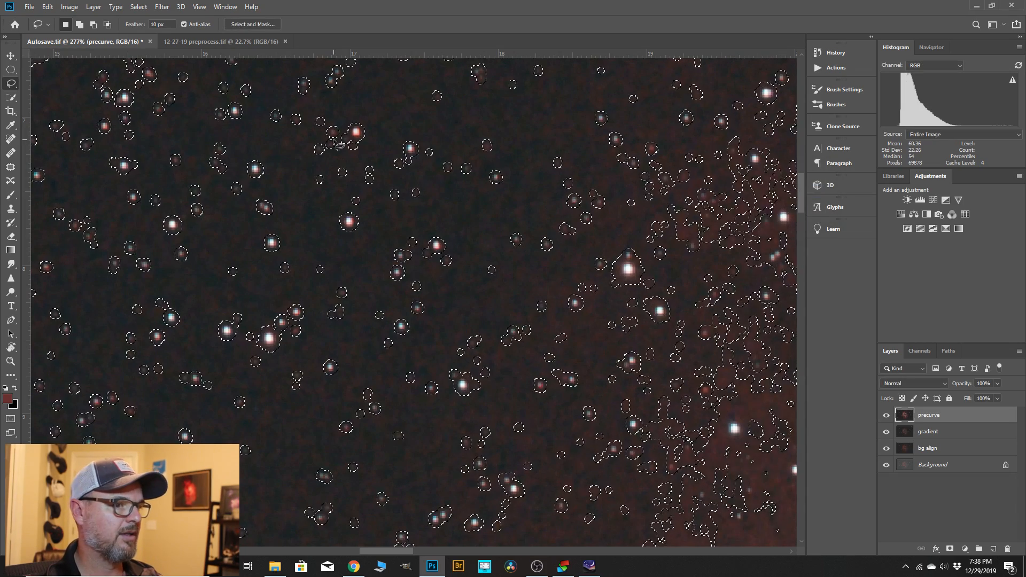
Feather the expanded selection and copy the selected stars and nebula to a new layer.
left_click(138, 7)
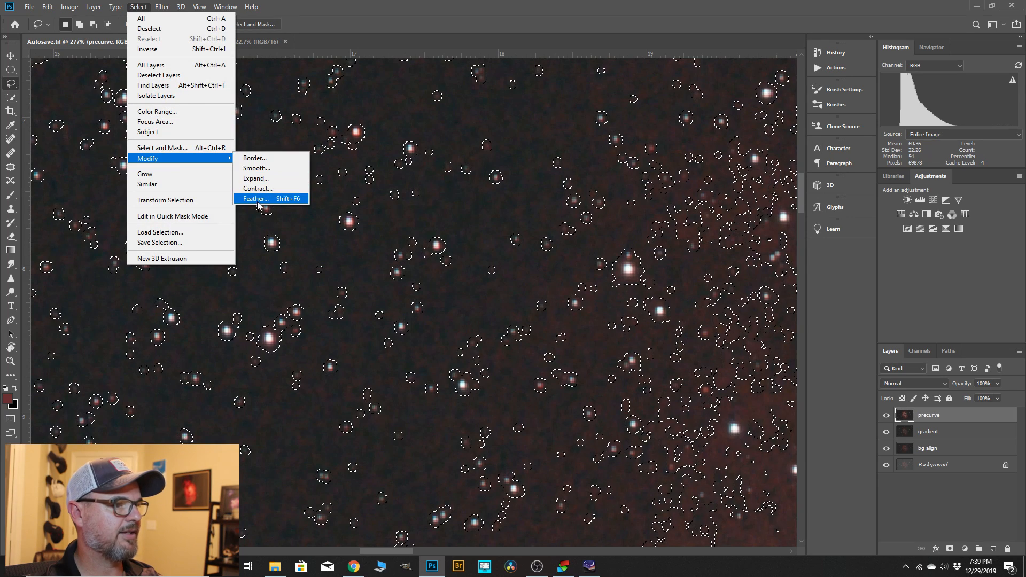
left_click(257, 203)
left_click(565, 196)
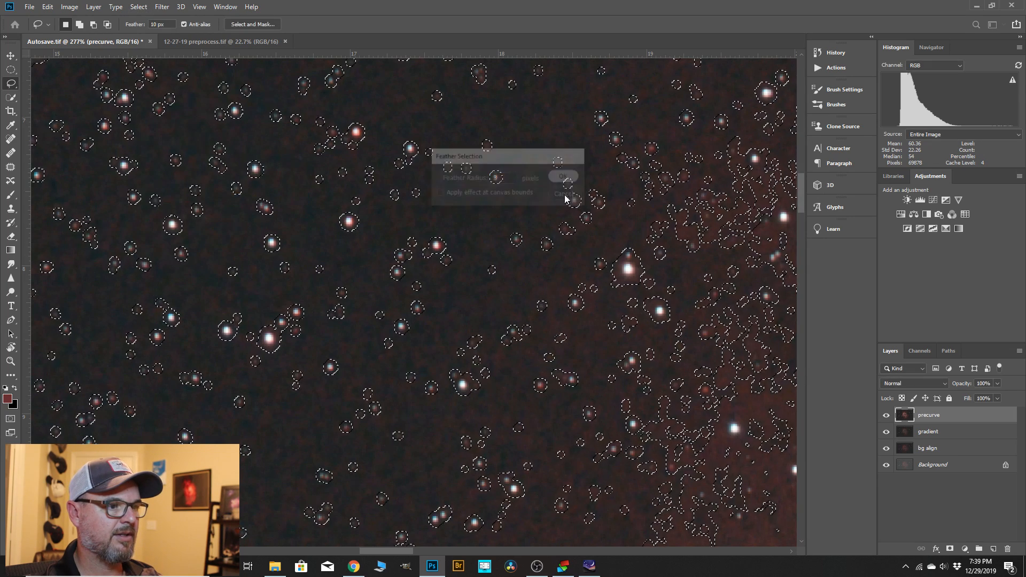
scroll(482, 276, "down", 6)
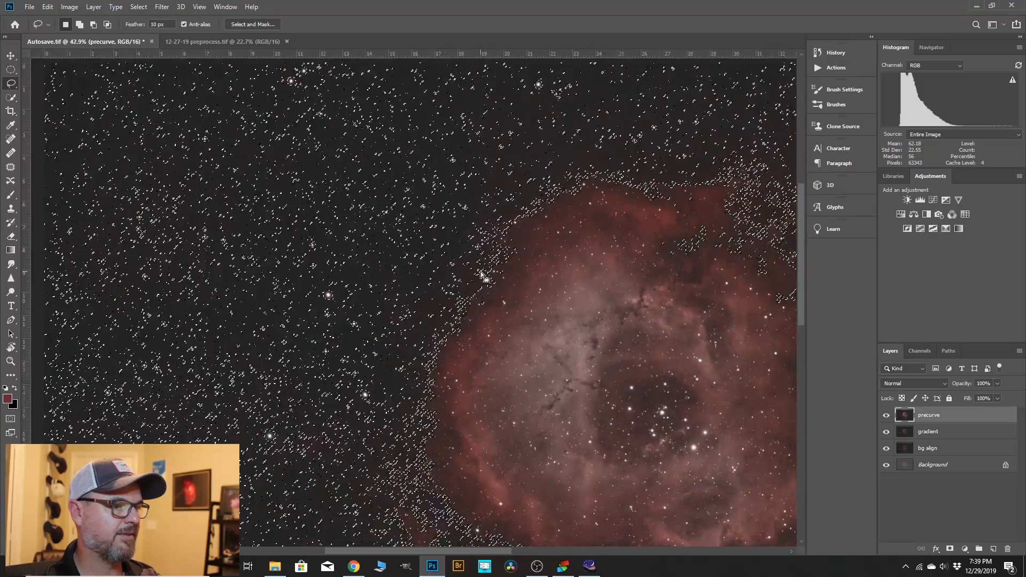
scroll(481, 274, "down", 3)
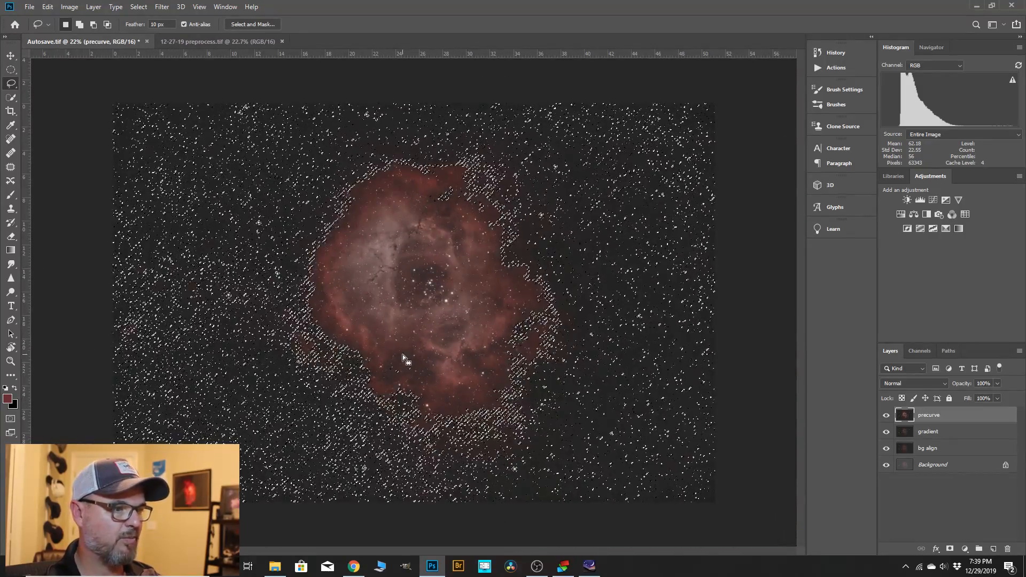
scroll(418, 306, "up", 1)
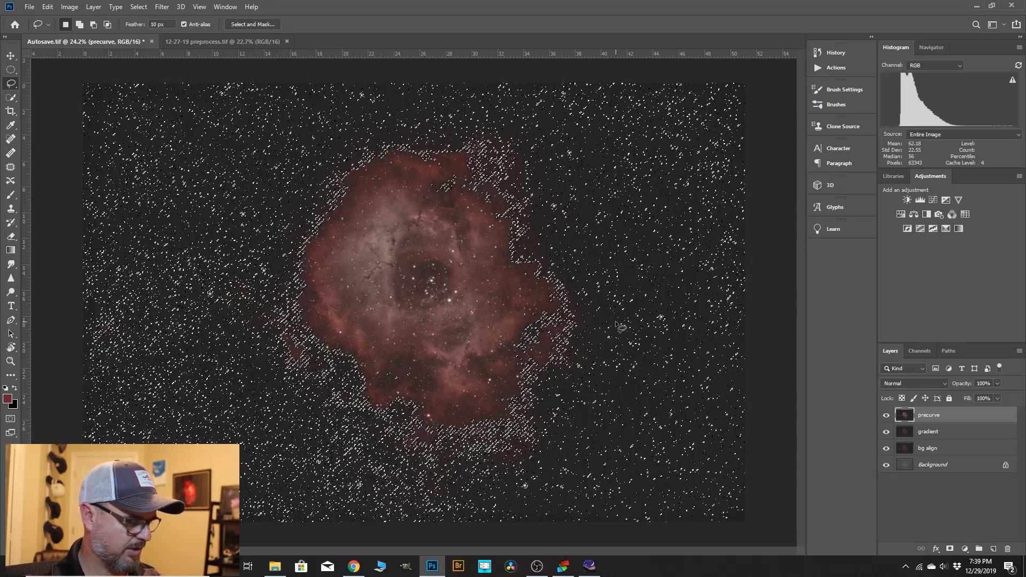
key("ctrl+j")
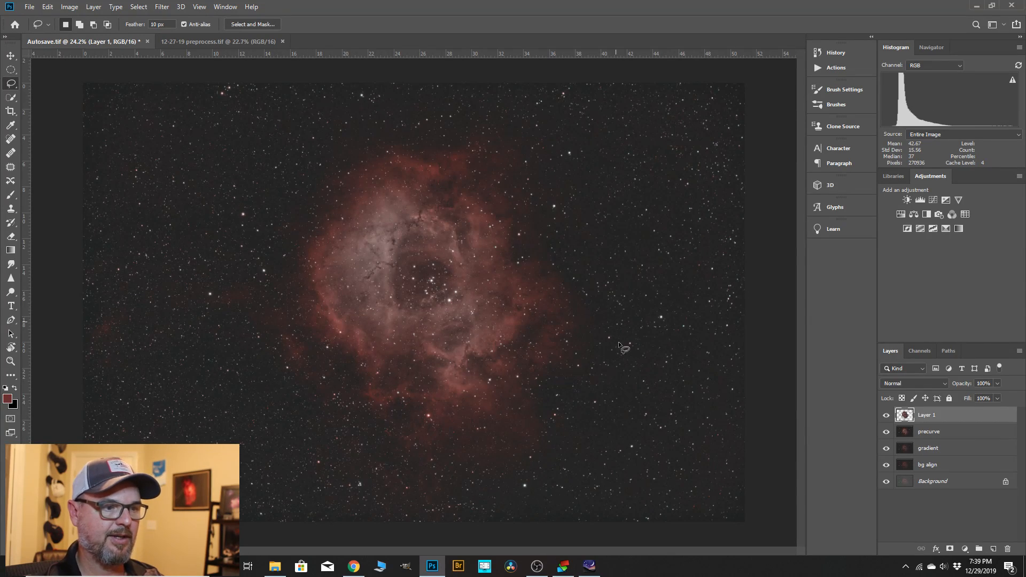
Duplicate the "precurve" layer and rename the copy "bg noise".
left_click(932, 434)
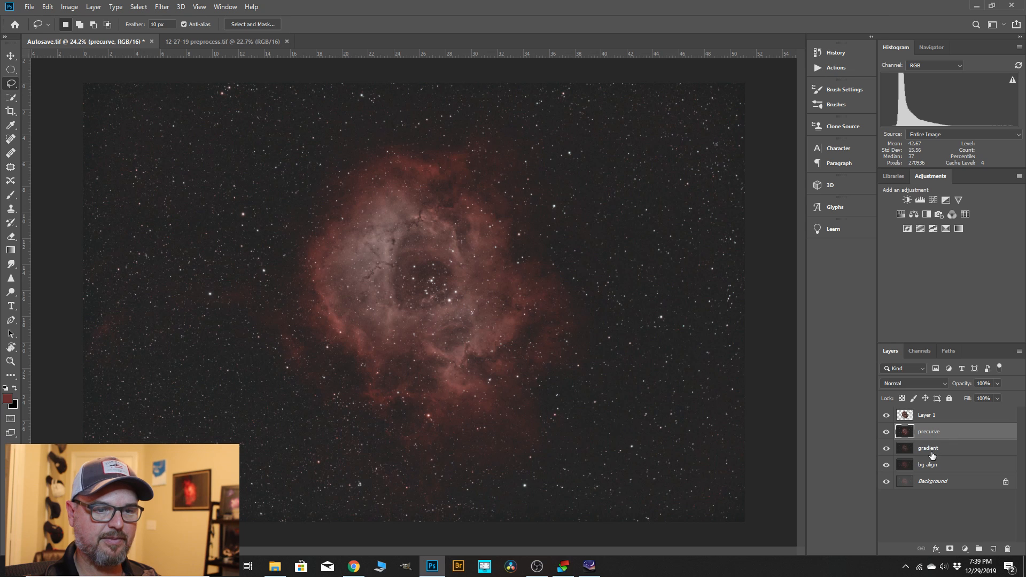
left_click_drag(930, 434, 990, 544)
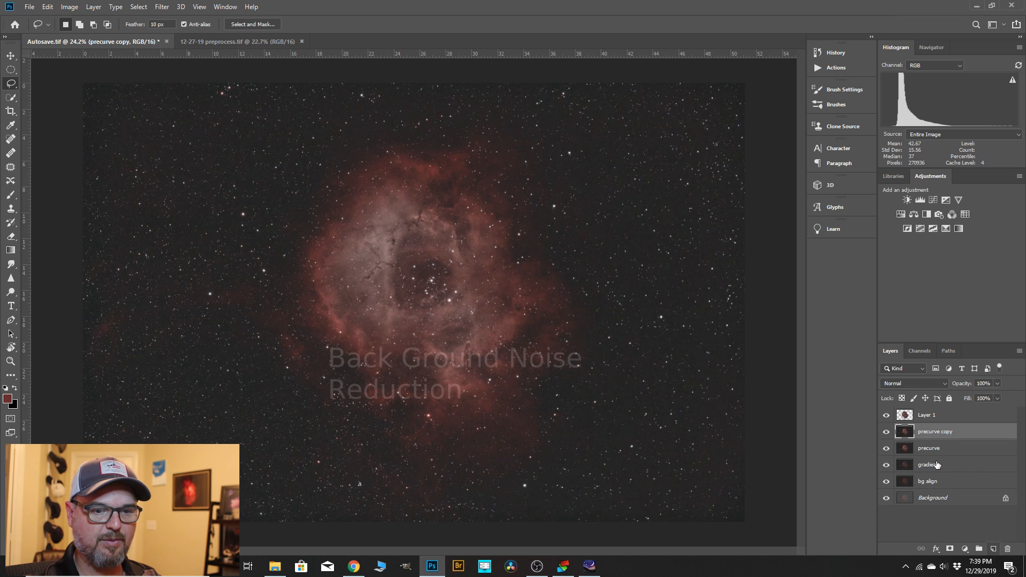
double_click(935, 433)
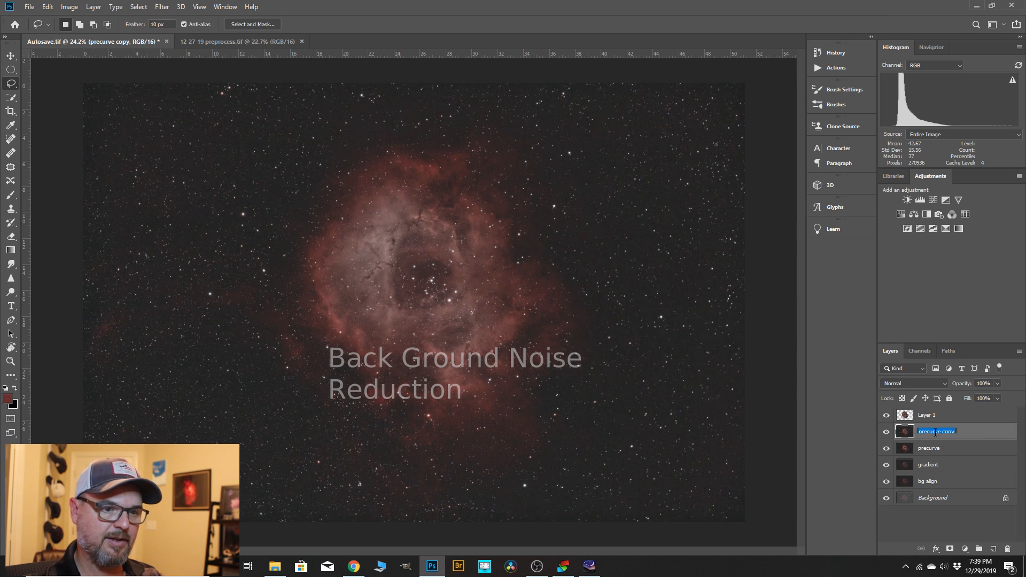
type("bg noise")
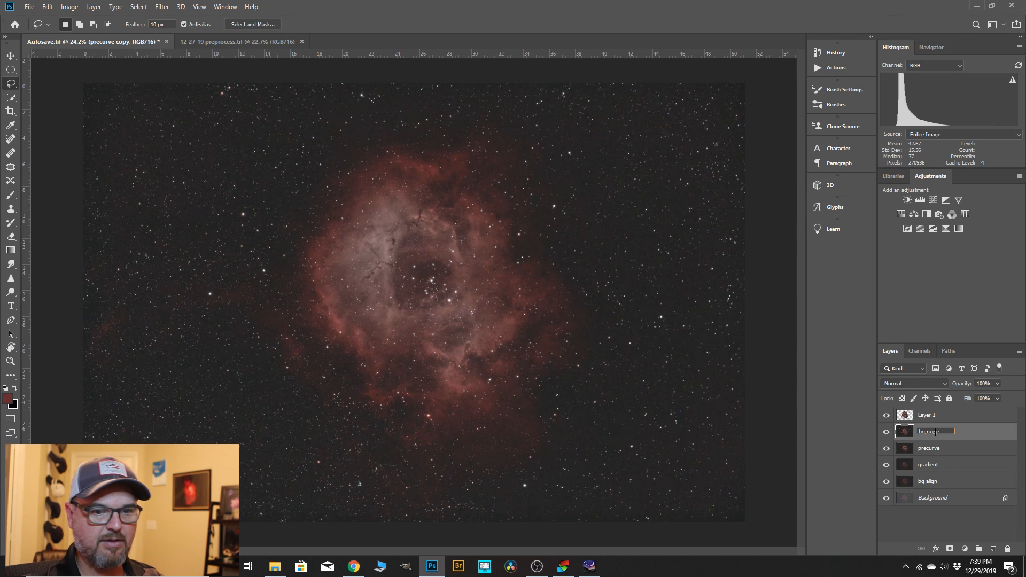
key("Return")
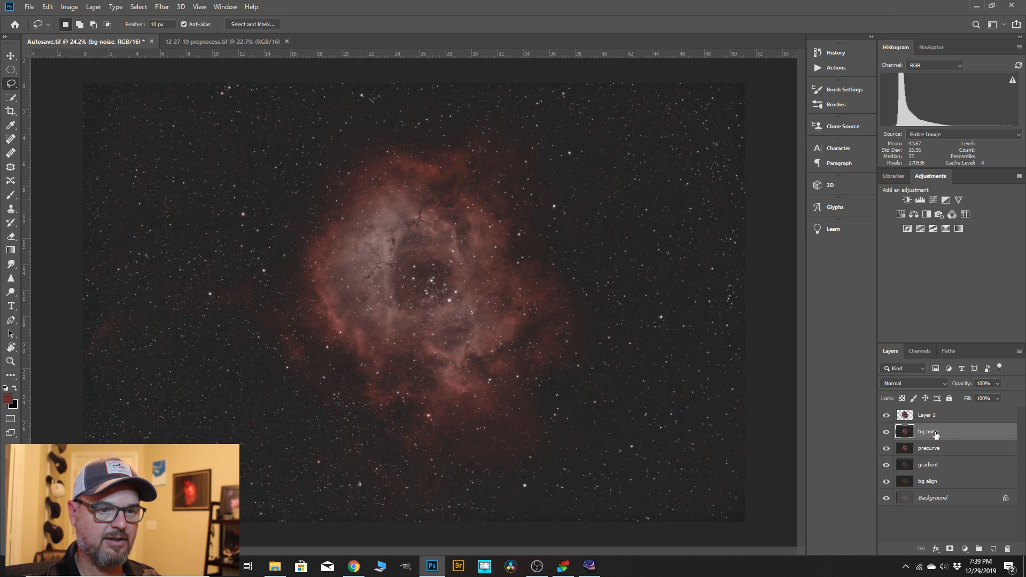
Run the Deep Space Noise Reduction action on the "bg noise" layer and compare the background with that layer hidden and shown.
scroll(714, 233, "up", 3)
scroll(719, 238, "down", 3)
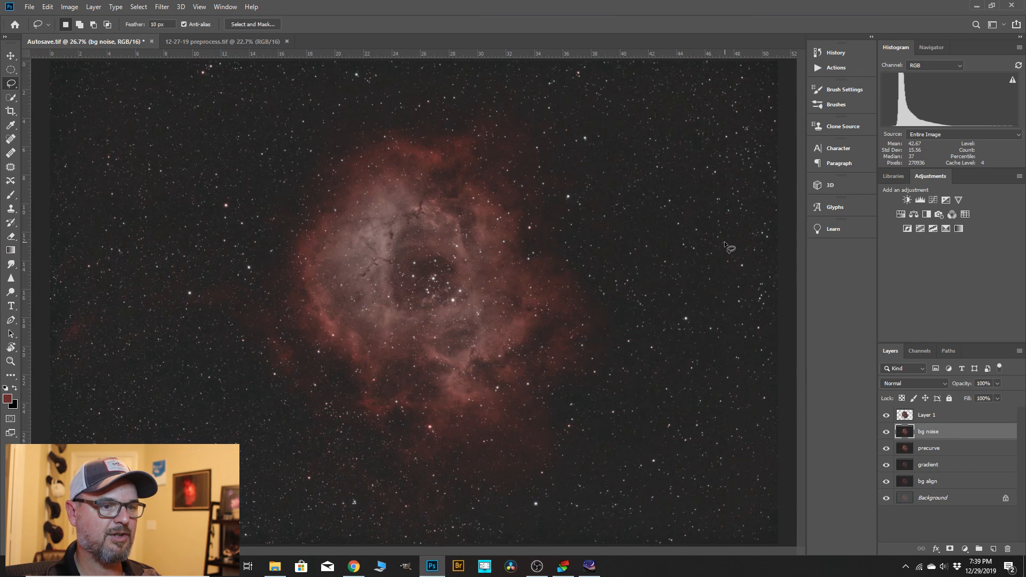
scroll(733, 236, "up", 6)
scroll(733, 232, "up", 2)
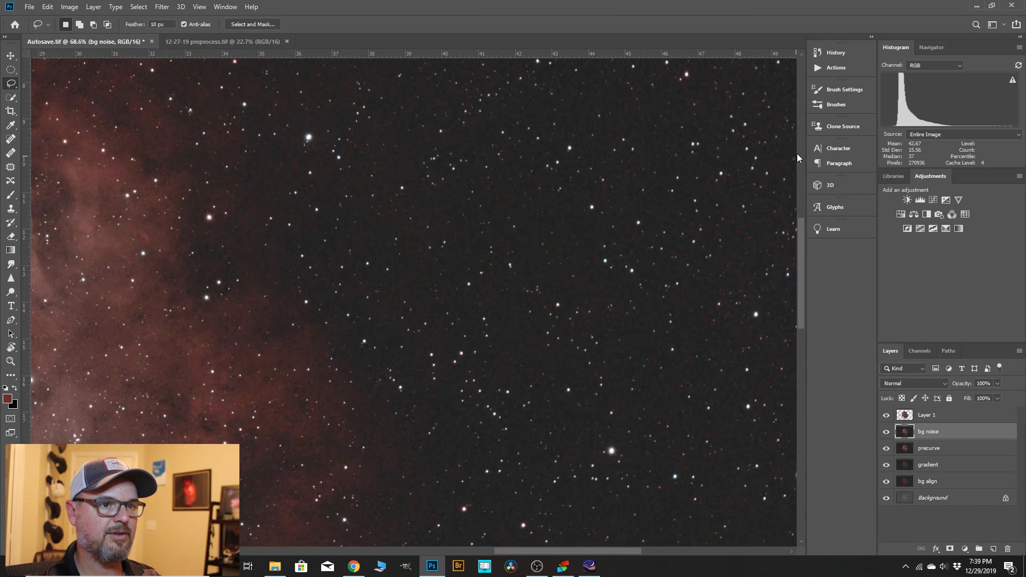
left_click(821, 68)
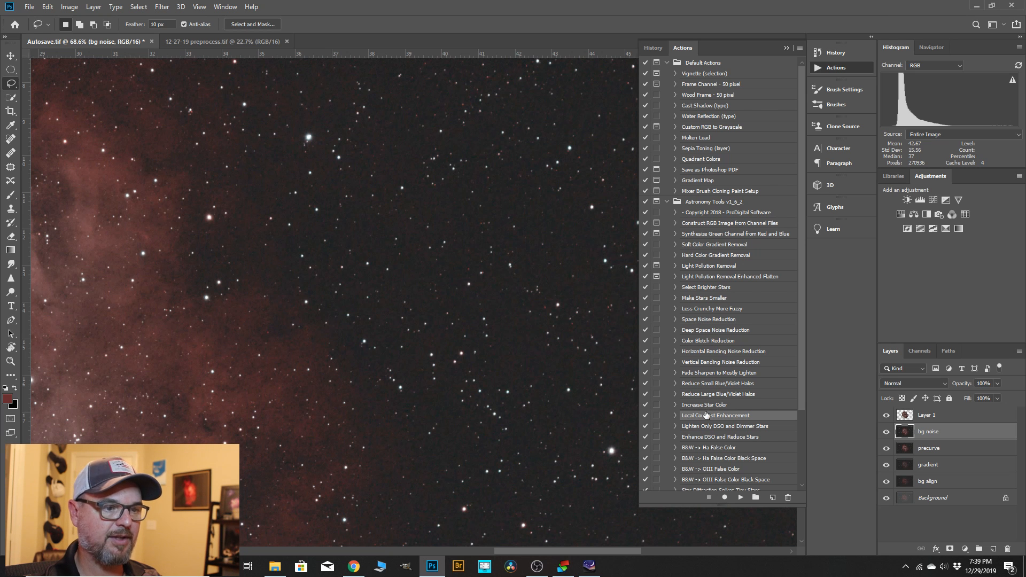
left_click(693, 331)
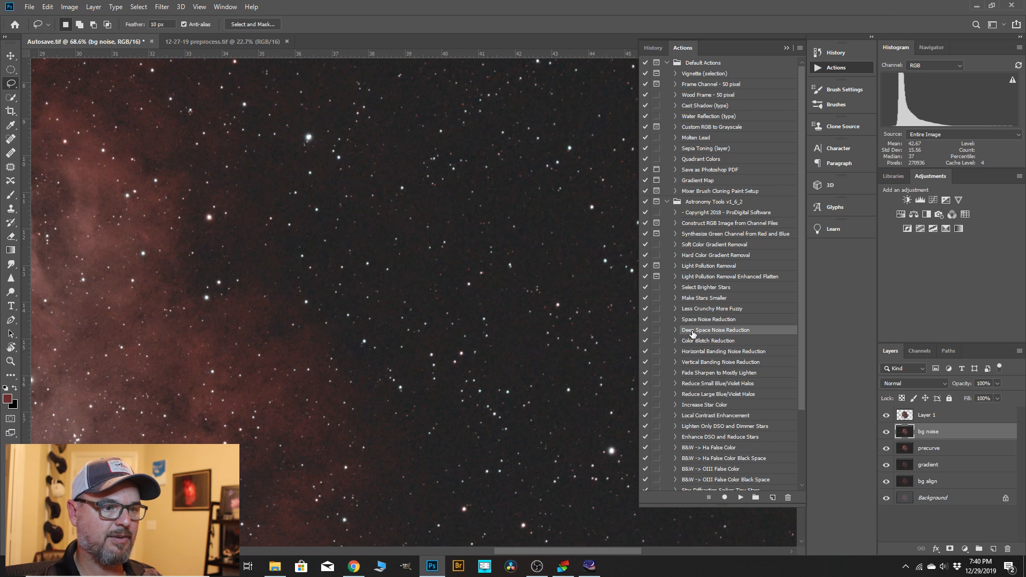
left_click(741, 497)
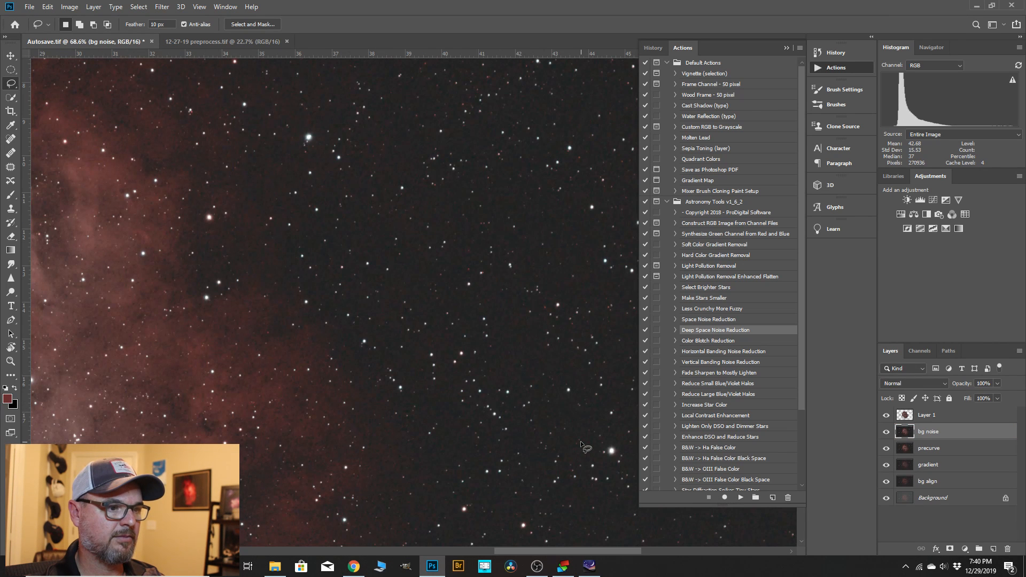
scroll(559, 251, "up", 5)
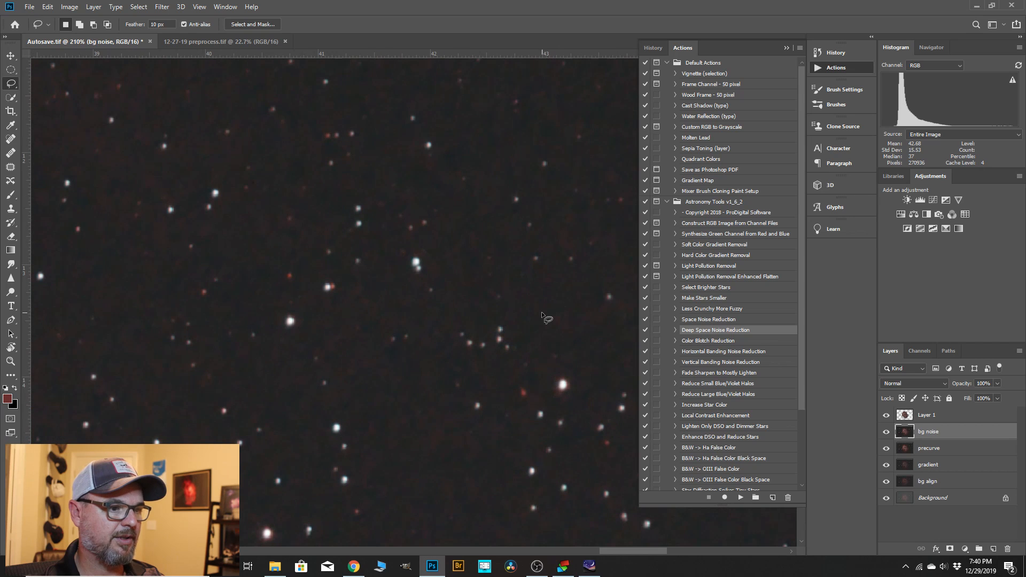
left_click(886, 433)
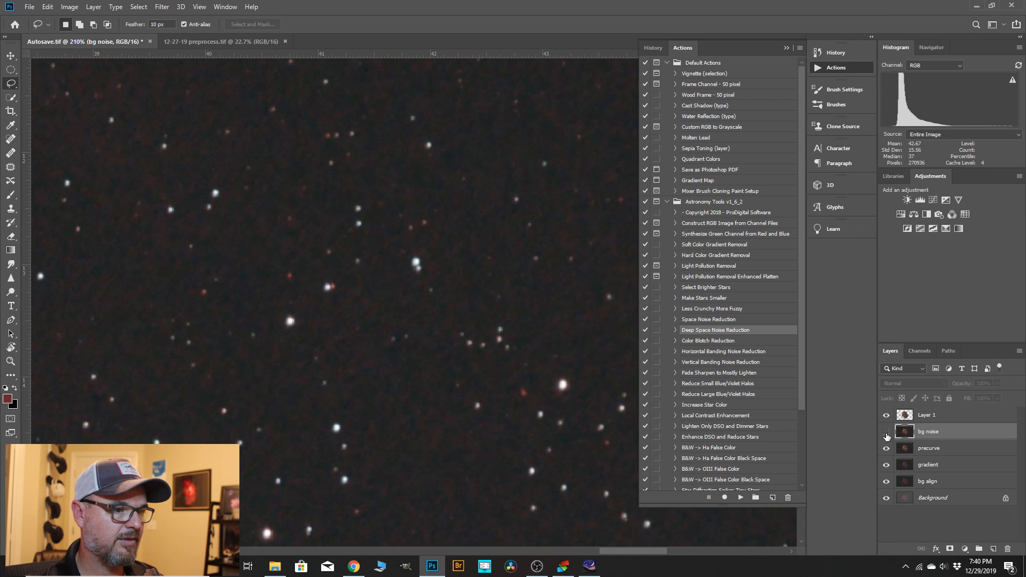
scroll(504, 311, "up", 4)
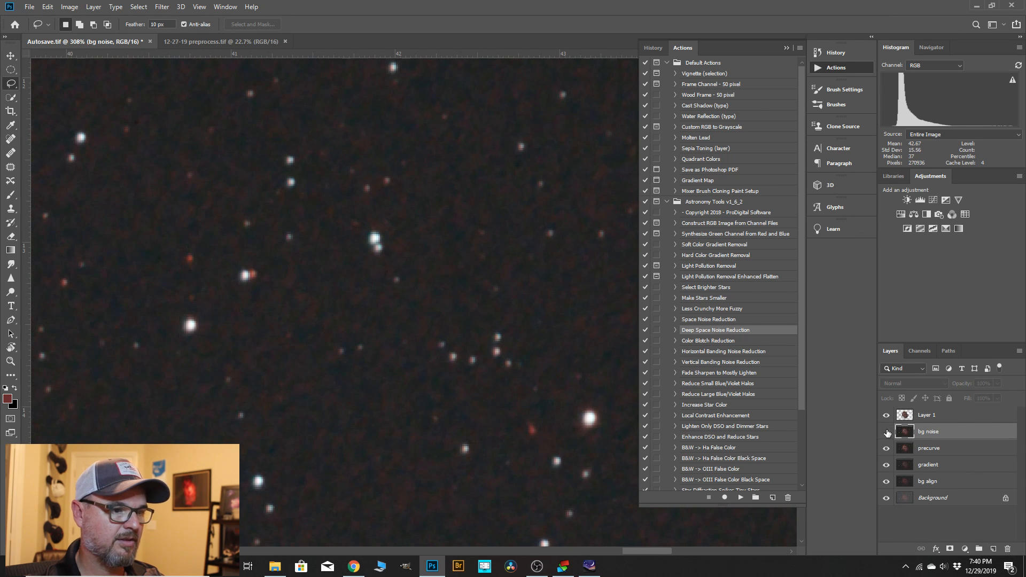
left_click(887, 432)
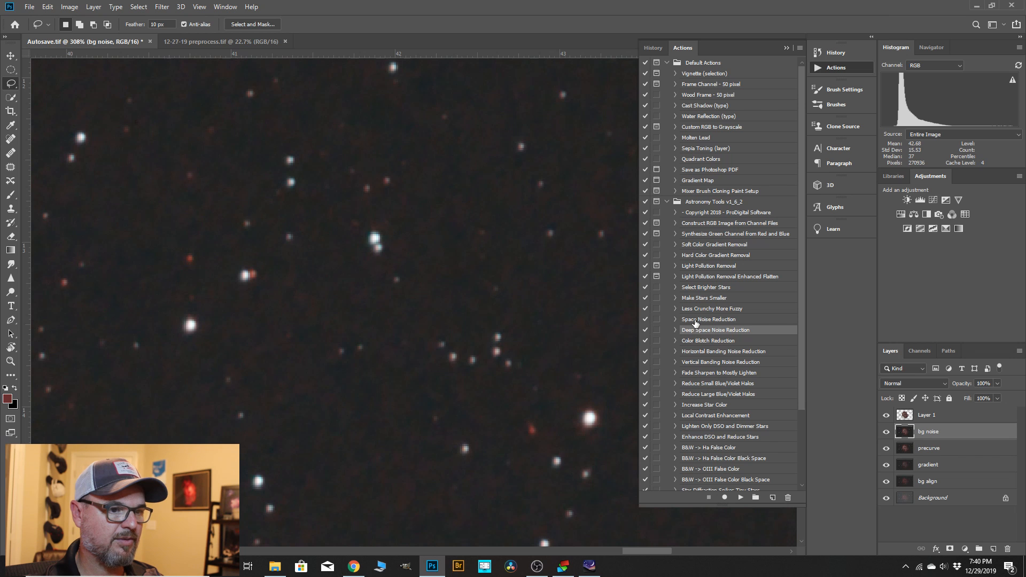
Run the Space Noise Reduction action on the "bg noise" layer and check the background up close.
left_click(696, 320)
left_click(742, 498)
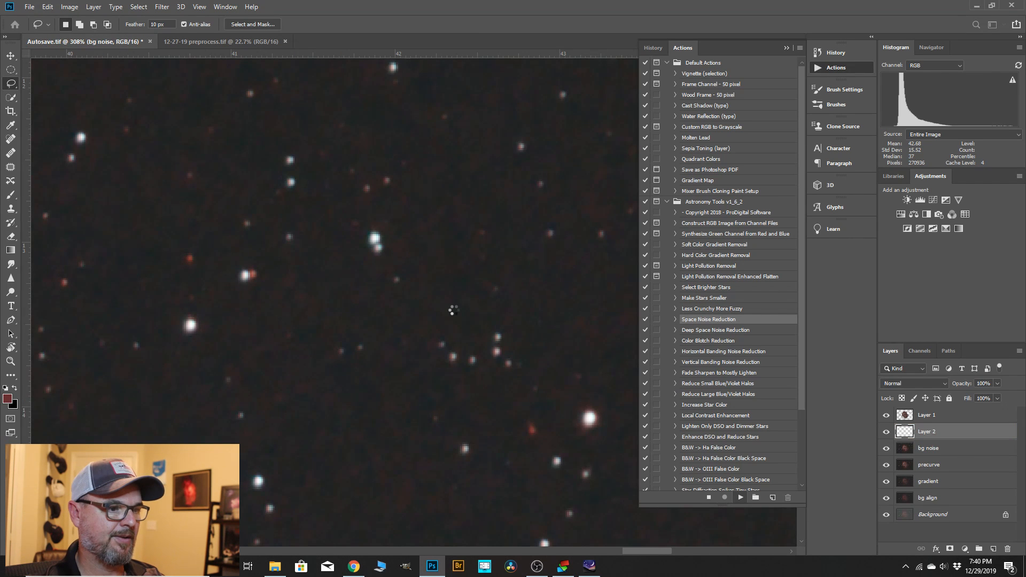
scroll(495, 318, "up", 2)
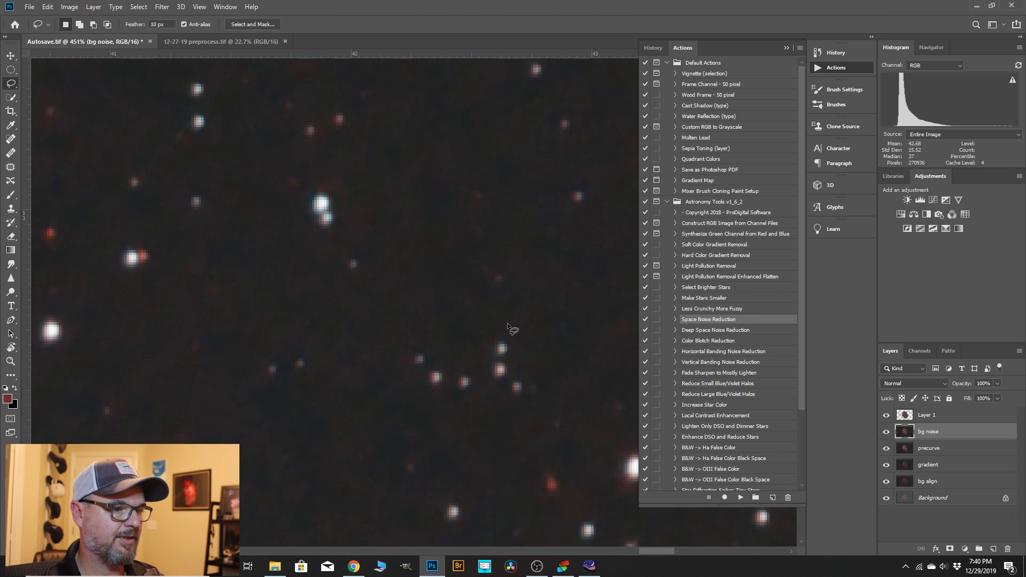
Compare the background noise with the "bg noise" layer hidden and shown, and put the list of actions away.
left_click(887, 432)
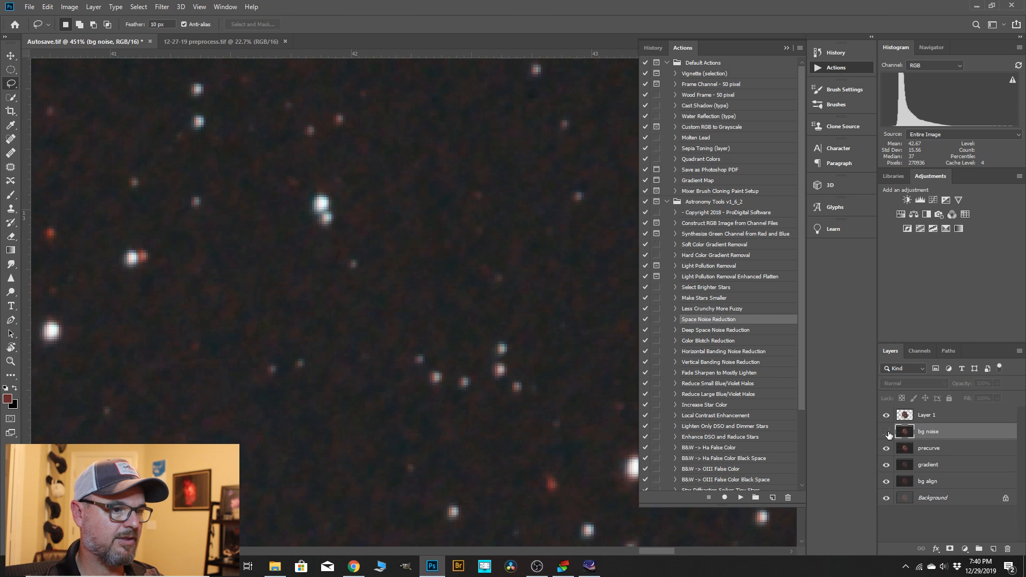
left_click(887, 433)
scroll(572, 331, "down", 3)
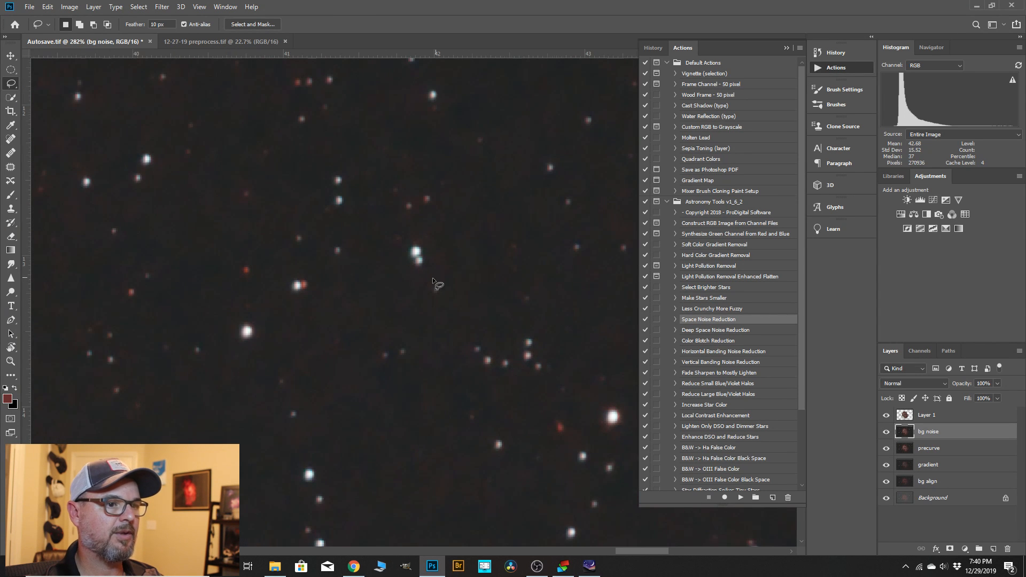
scroll(434, 280, "down", 1)
left_click(784, 47)
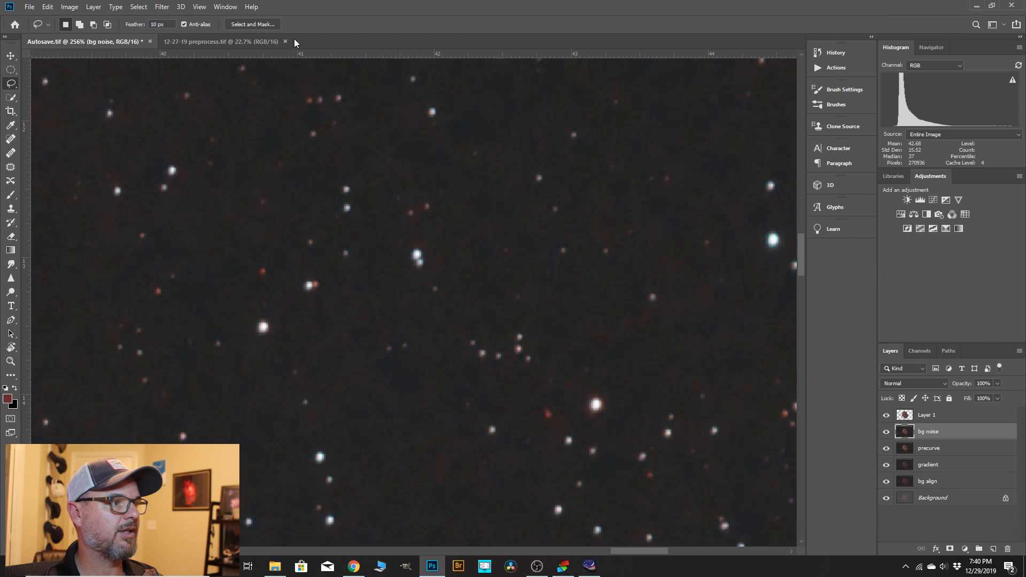
Apply Camera Raw noise reduction to the "bg noise" layer with Luminance 17 and Color 24.
left_click(162, 7)
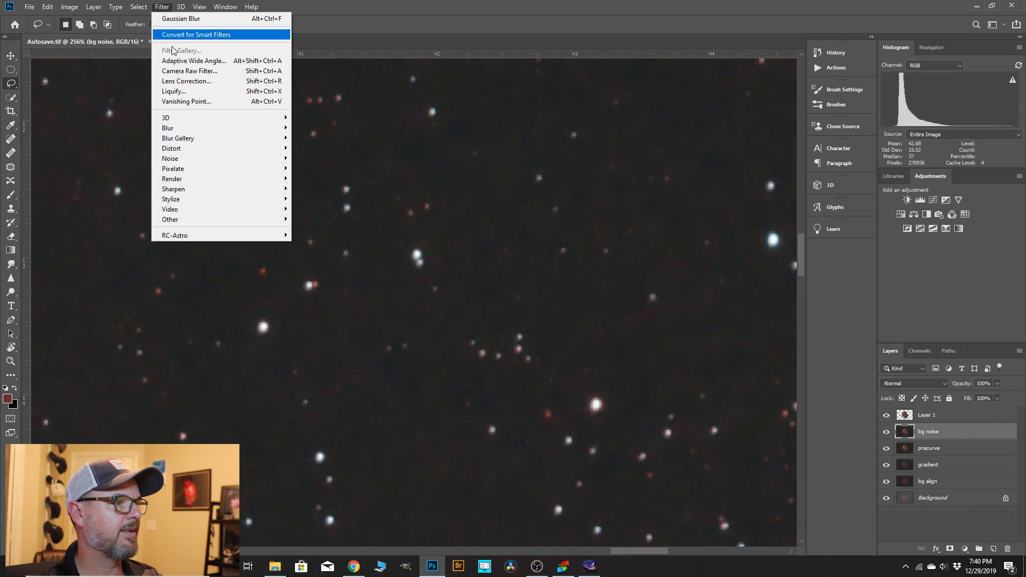
left_click(190, 71)
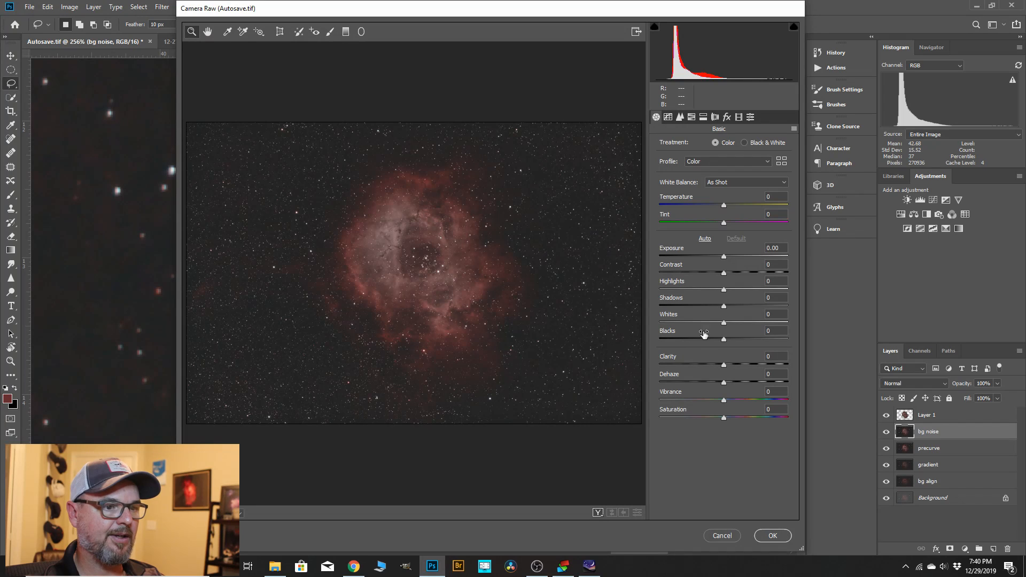
left_click(680, 116)
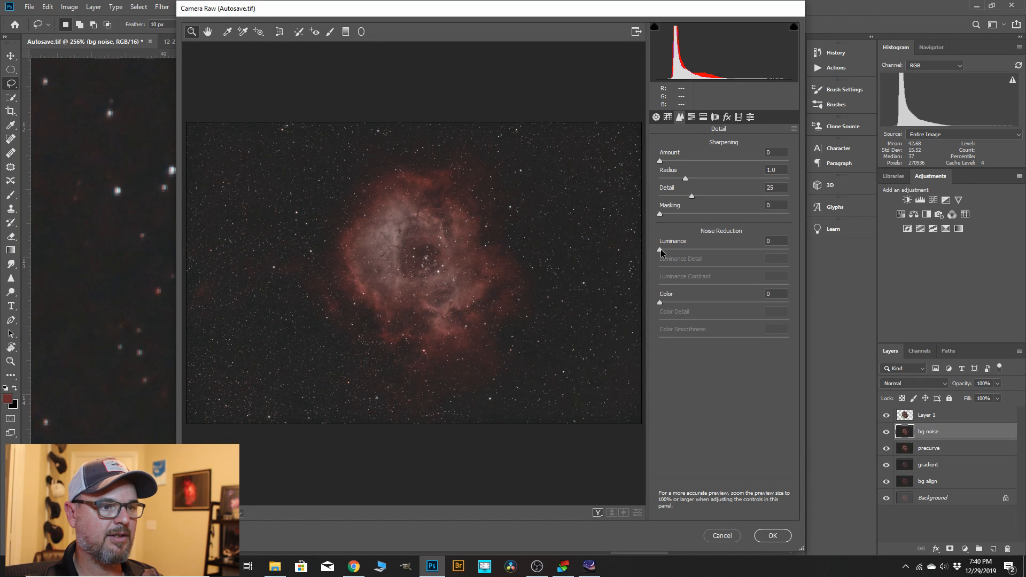
left_click_drag(660, 249, 682, 252)
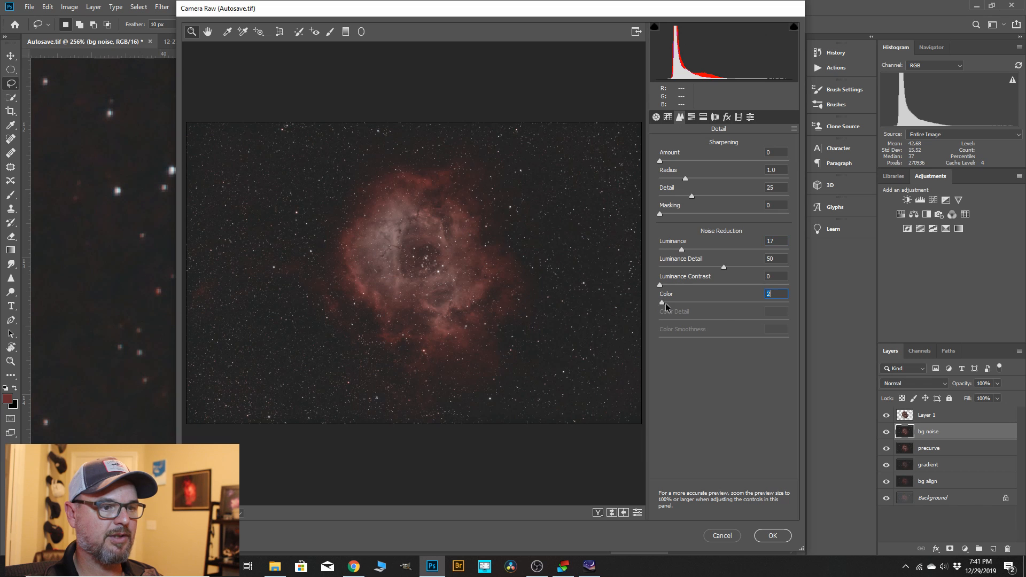
left_click_drag(666, 303, 690, 308)
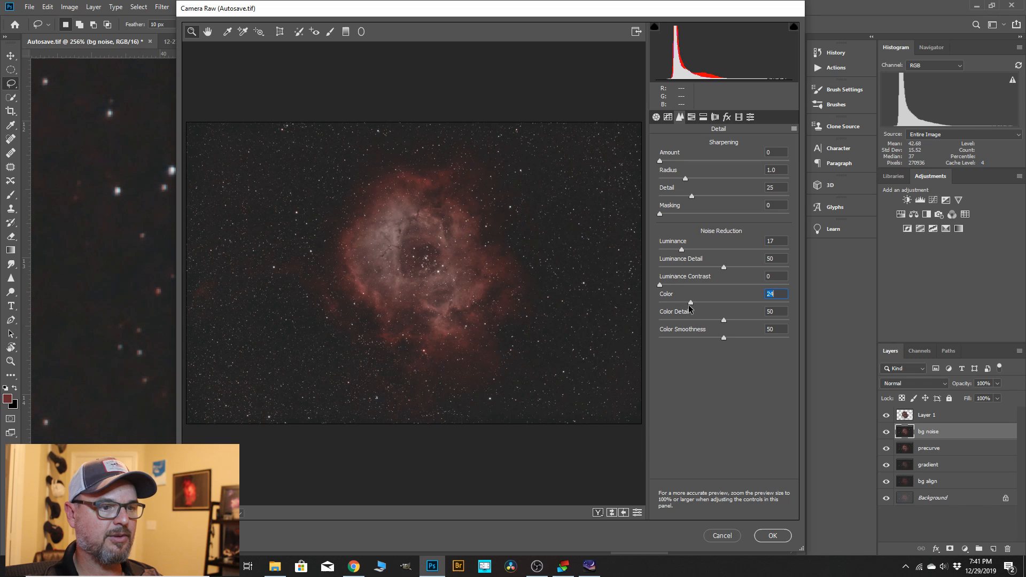
left_click(773, 536)
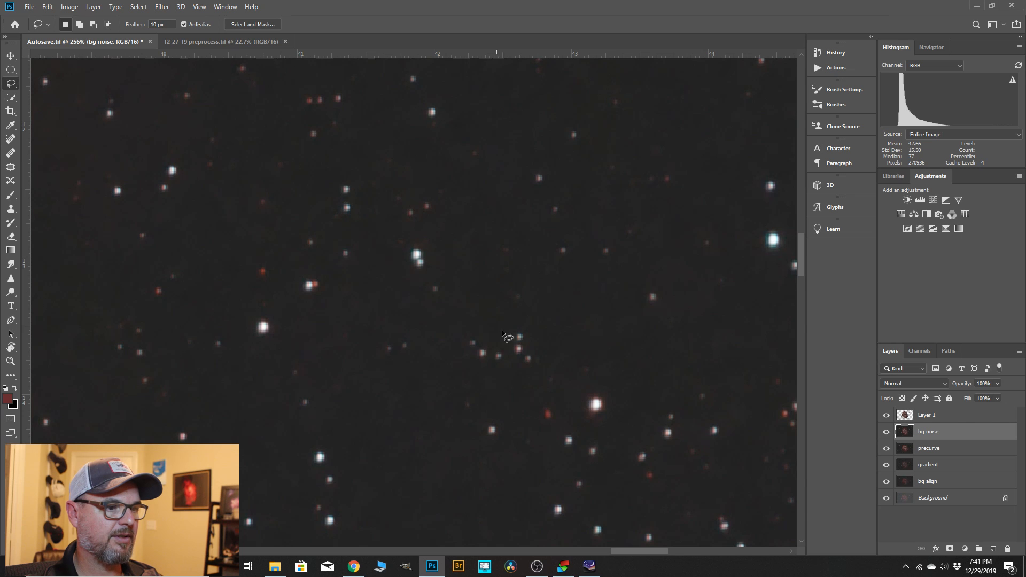
Compare the image with the "bg noise" layer hidden and shown, with the histogram channel set to Colors.
left_click(885, 435)
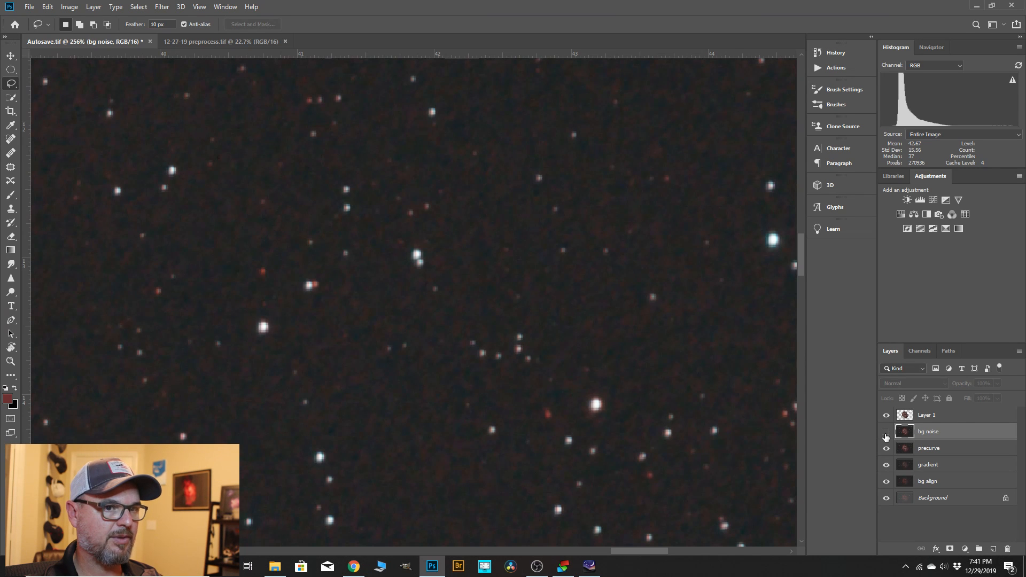
left_click(961, 64)
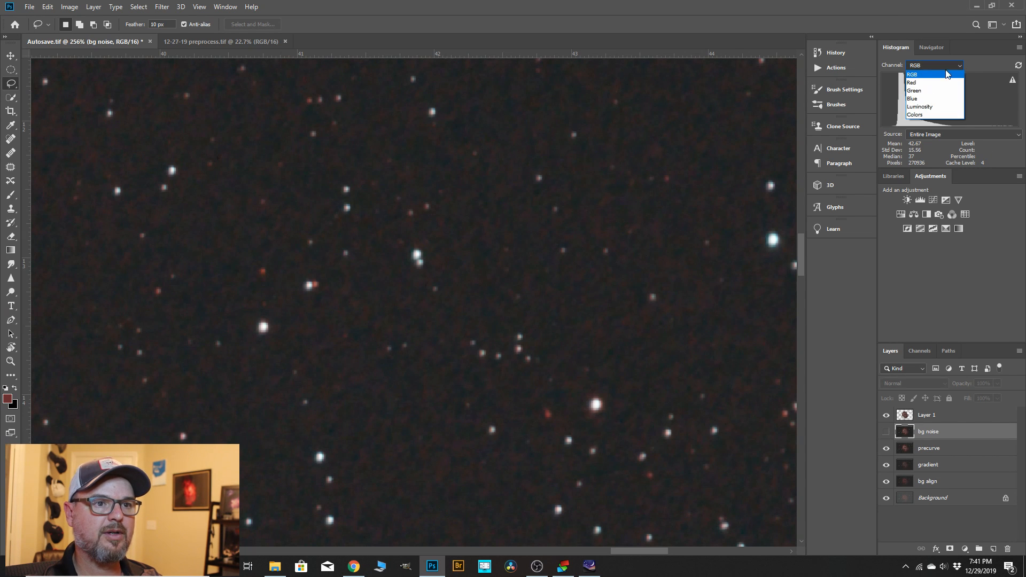
left_click(921, 115)
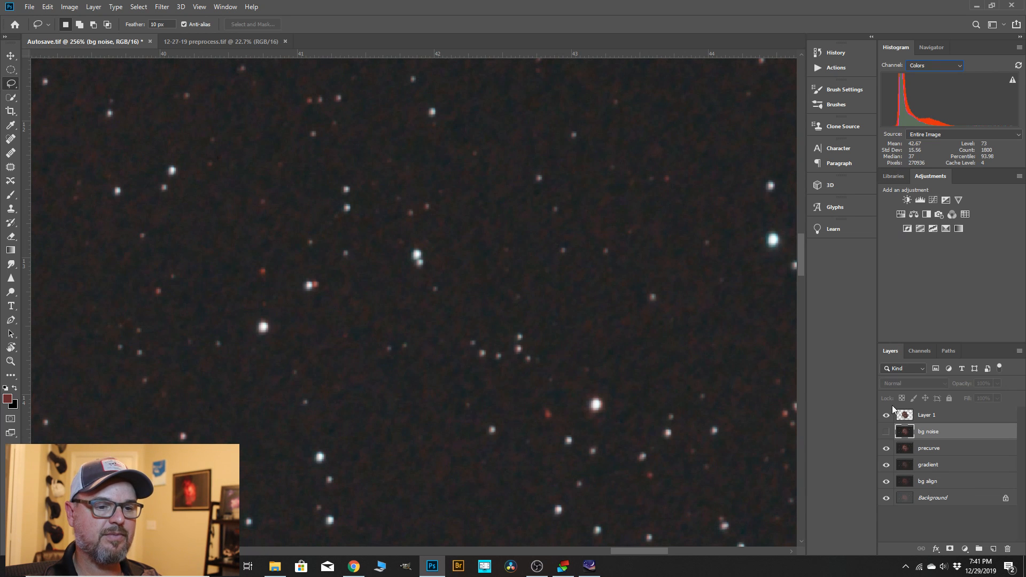
left_click(887, 433)
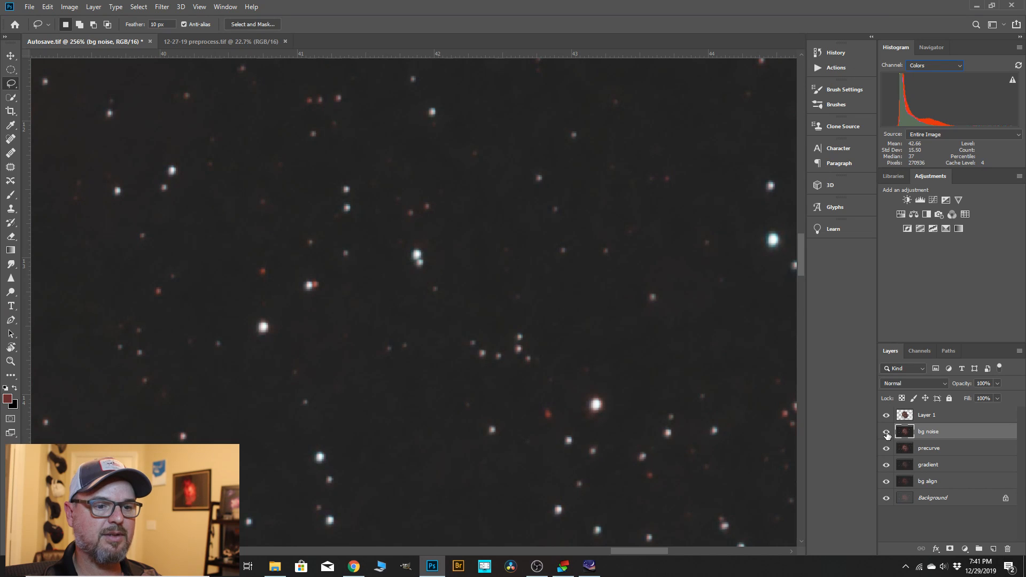
left_click(887, 433)
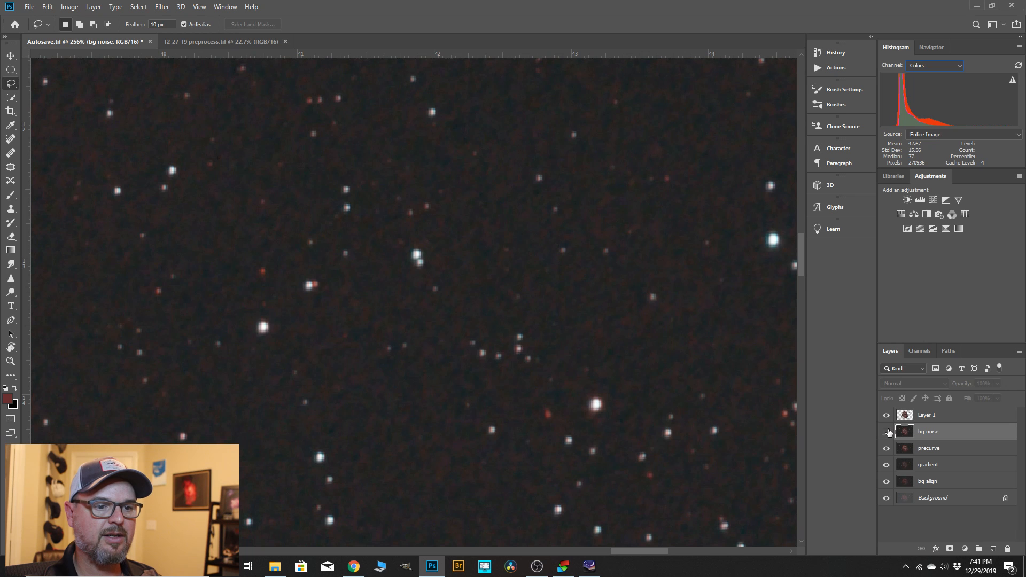
left_click(887, 433)
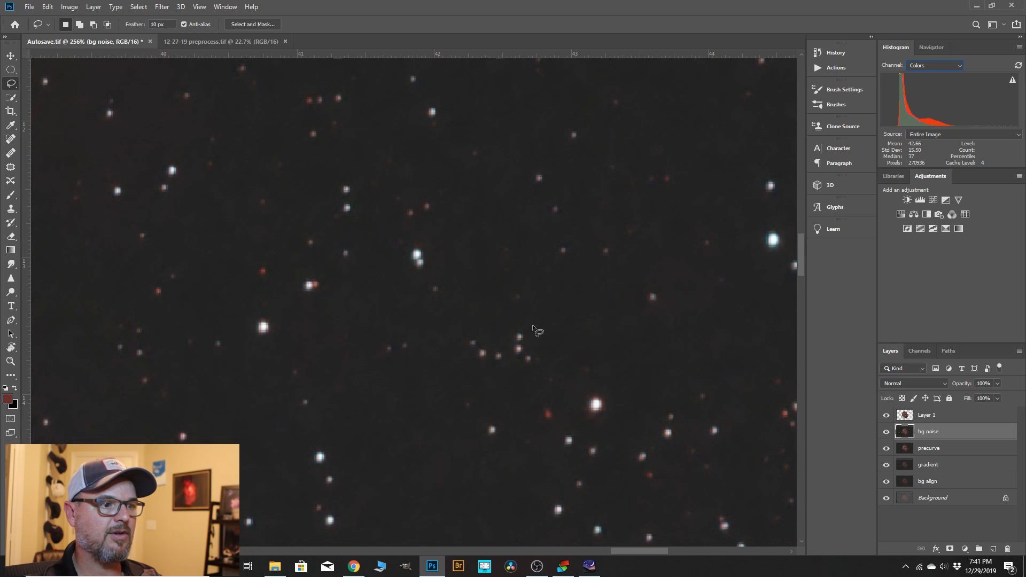
Merge "Layer 1" with the copied stars and nebula down into the "bg noise" layer.
left_click(927, 417)
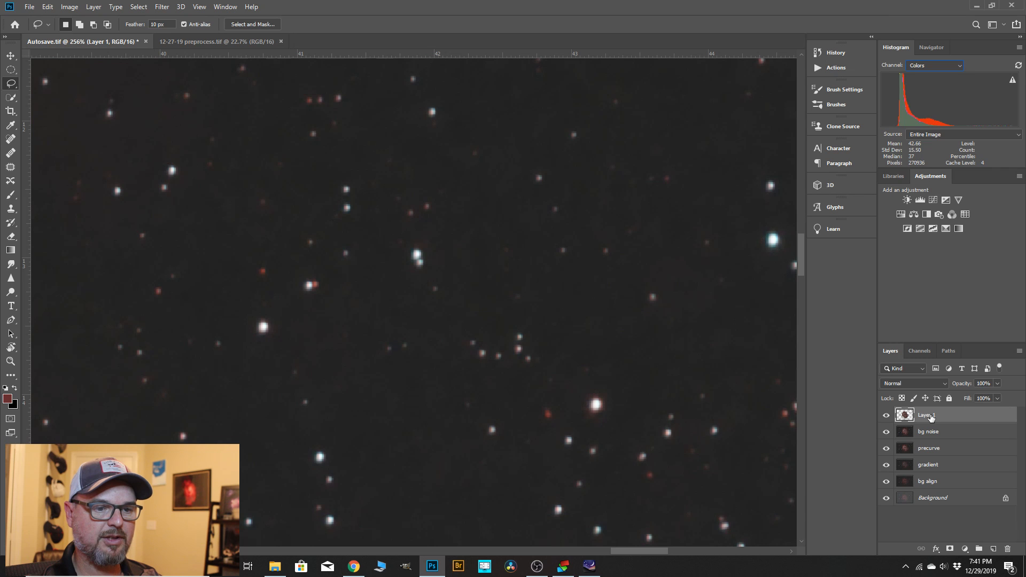
right_click(931, 418)
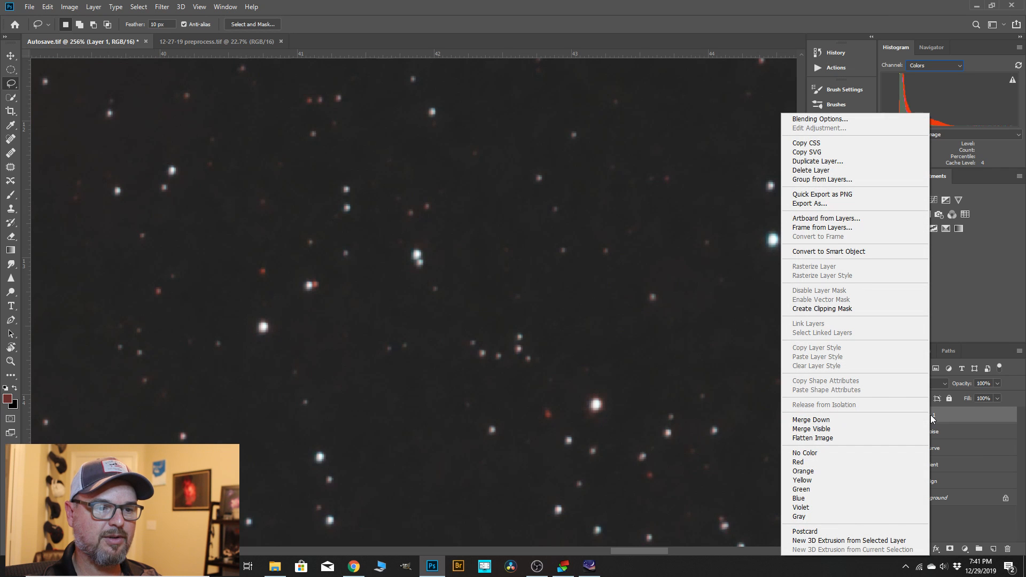
left_click(821, 420)
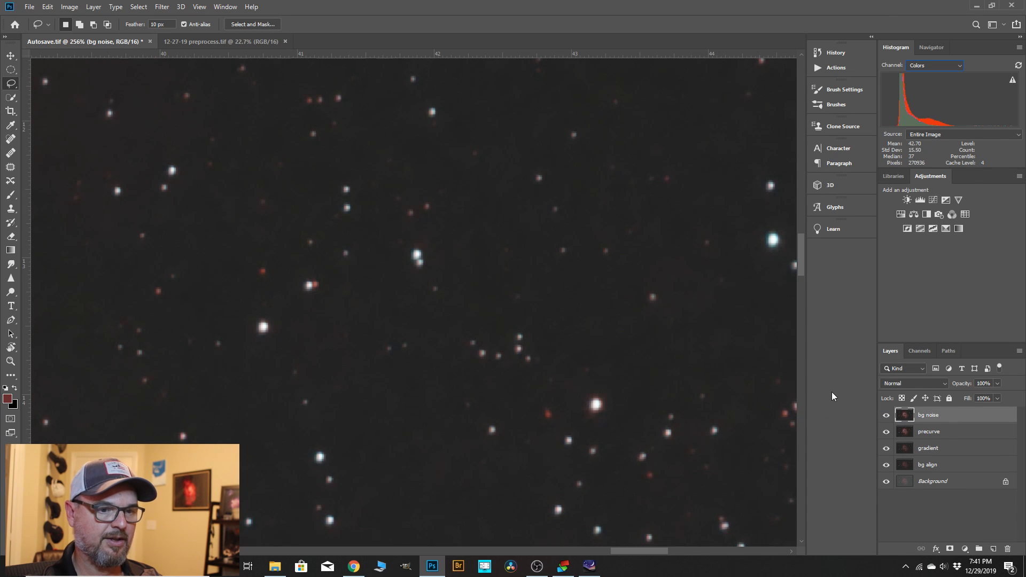
Duplicate the merged "bg noise" layer and rename the copy "curves".
left_click_drag(937, 418, 992, 548)
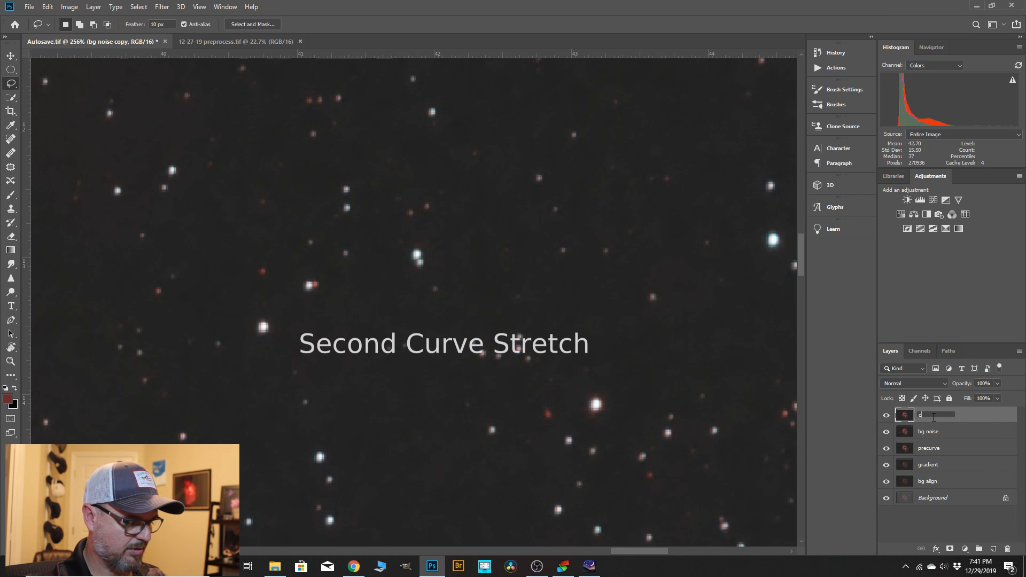
left_click(934, 418)
type("curves")
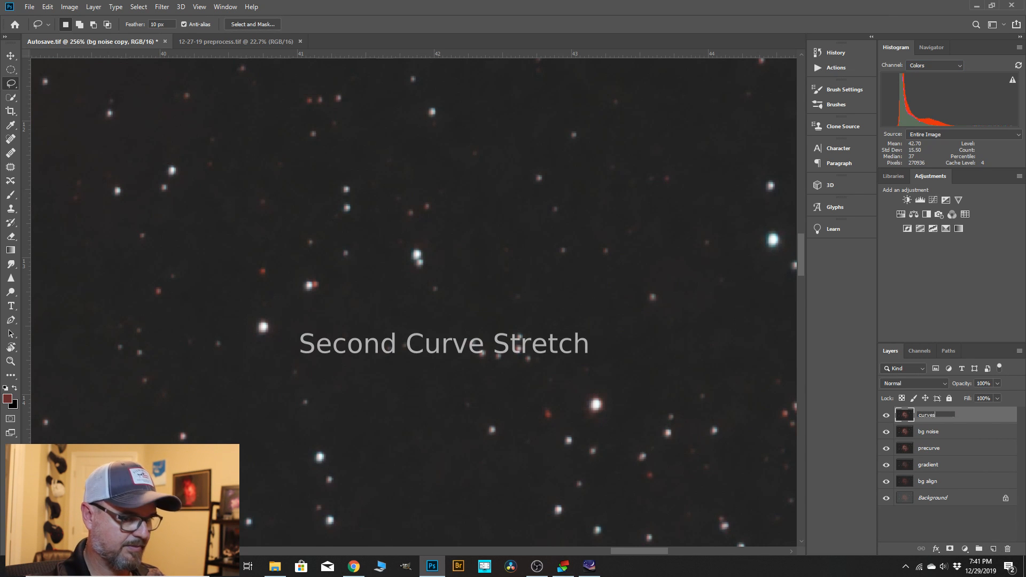
left_click(971, 417)
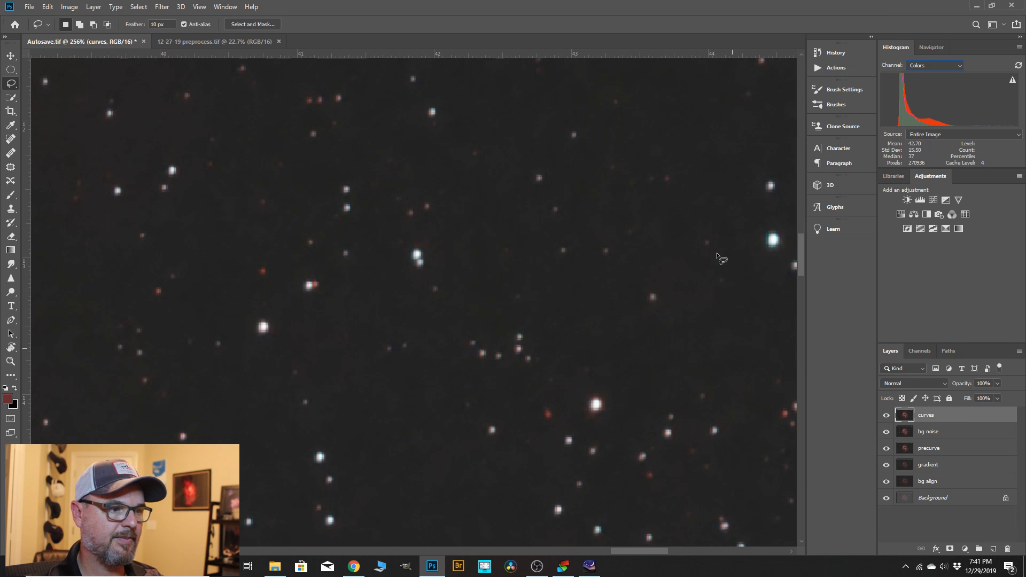
Start a Curves adjustment on the "curves" layer and anchor the curve at the background level sampled beside the color sampler mark.
key("z")
scroll(750, 290, "down", 3)
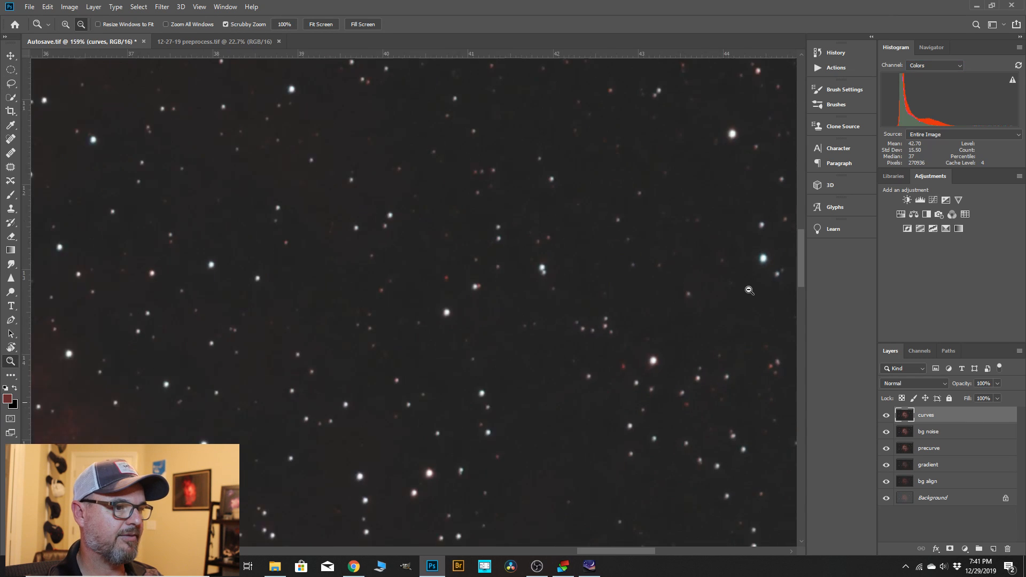
scroll(749, 290, "down", 5)
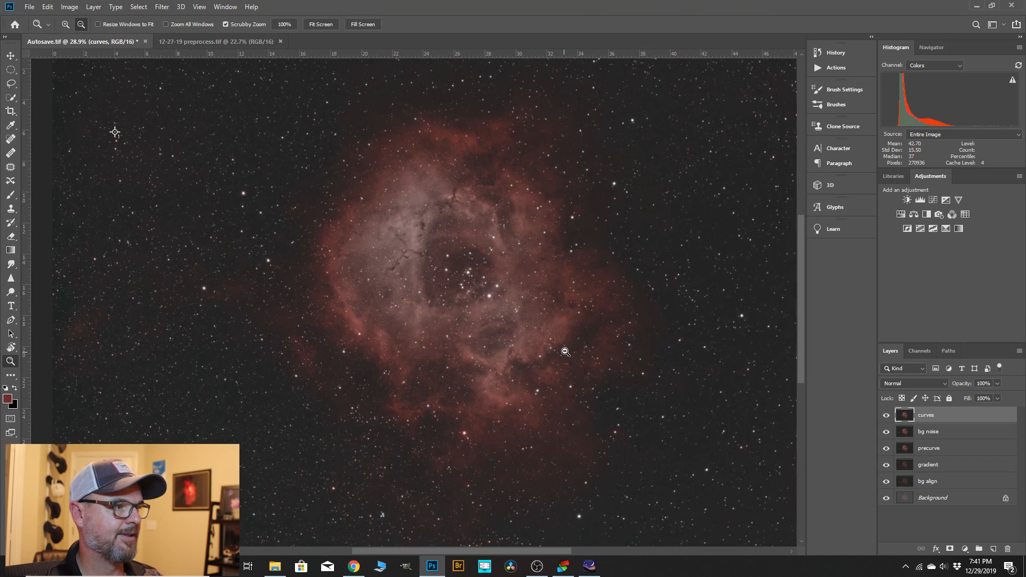
scroll(566, 352, "down", 1)
left_click(69, 7)
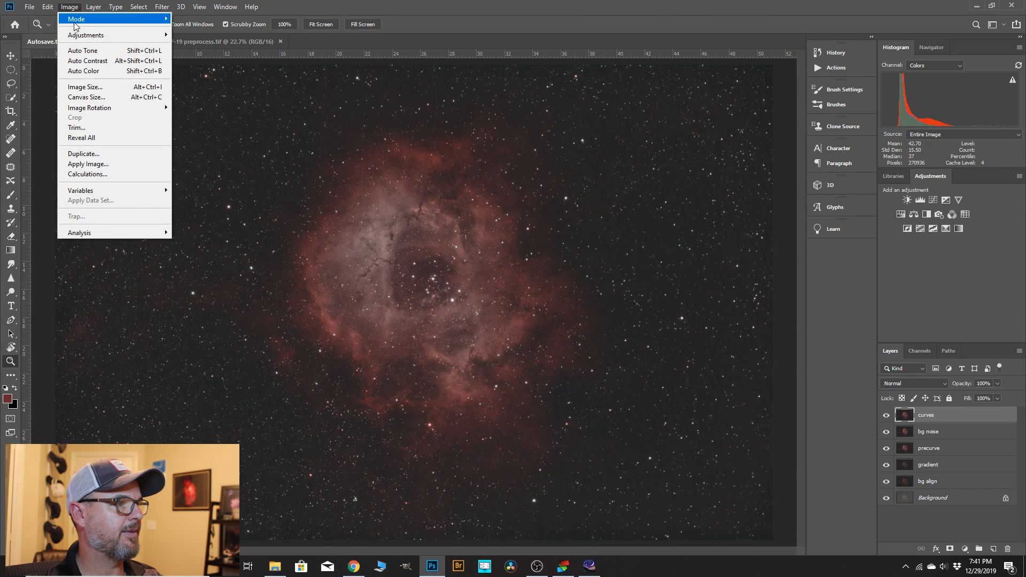
mouse_move(88, 33)
left_click(192, 54)
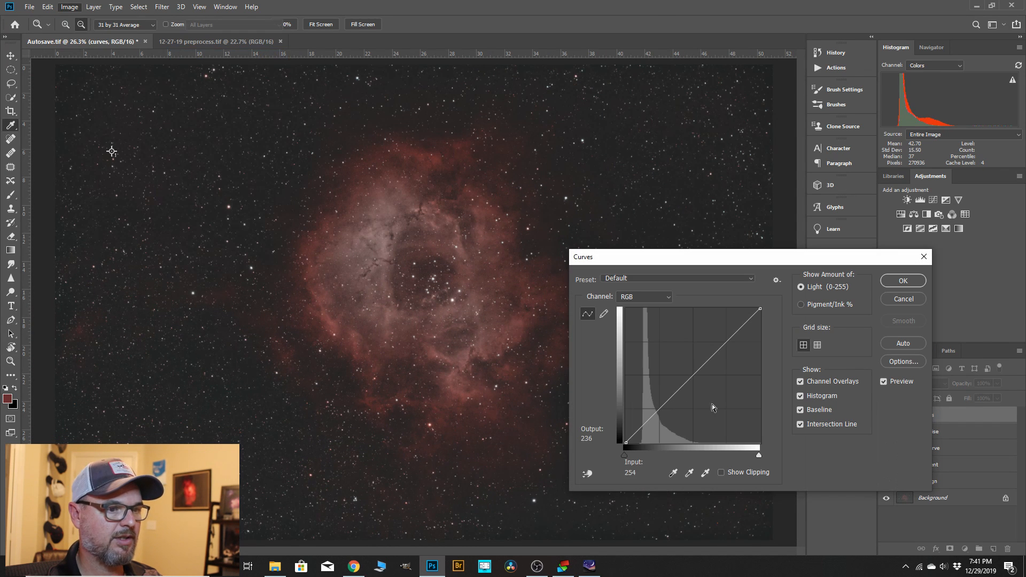
left_click(588, 473)
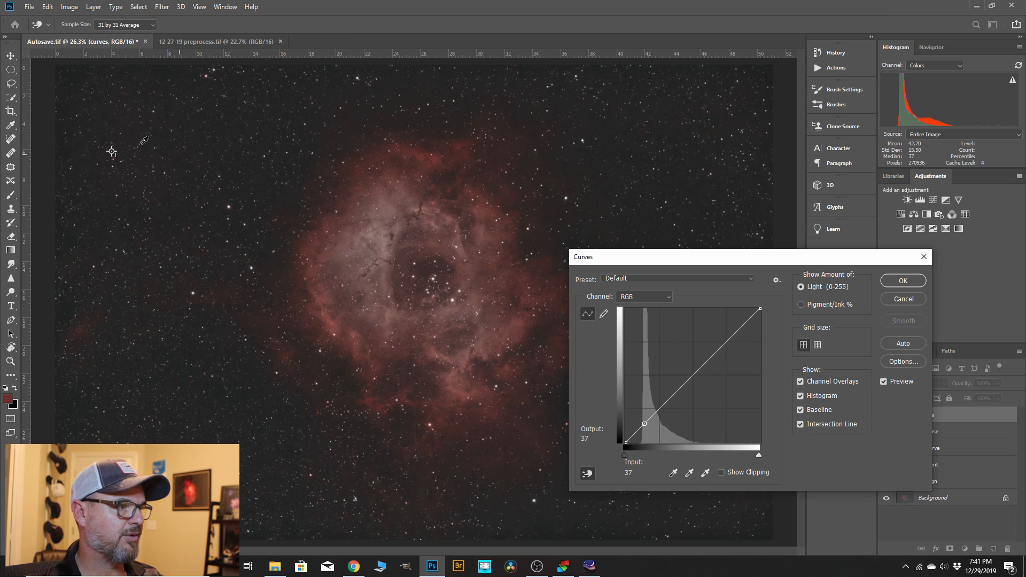
left_click(114, 150)
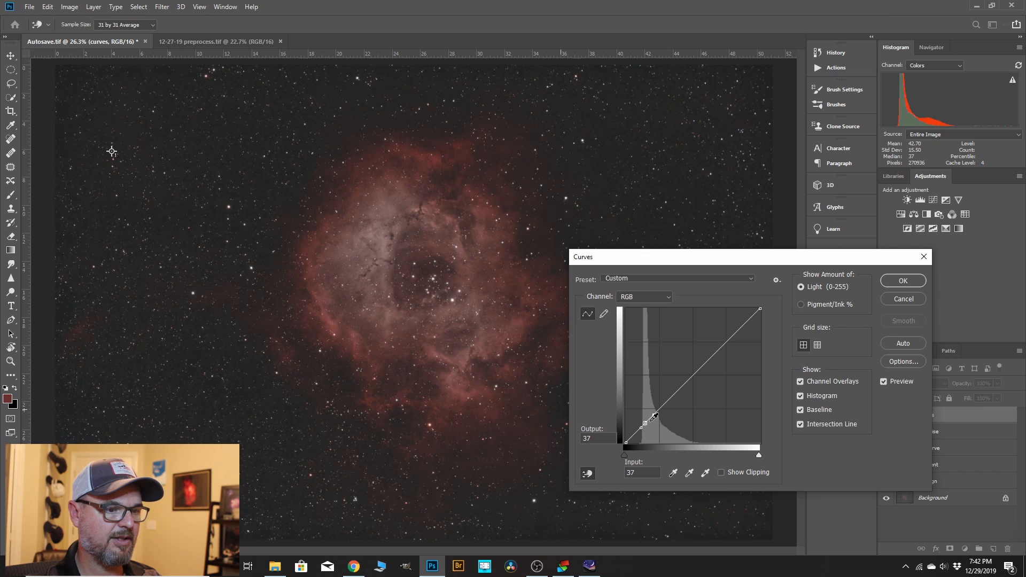
Stretch the nebula by raising the curve at input 52 to output 63 and input 183 to output 202, and apply it.
left_click_drag(654, 414, 653, 410)
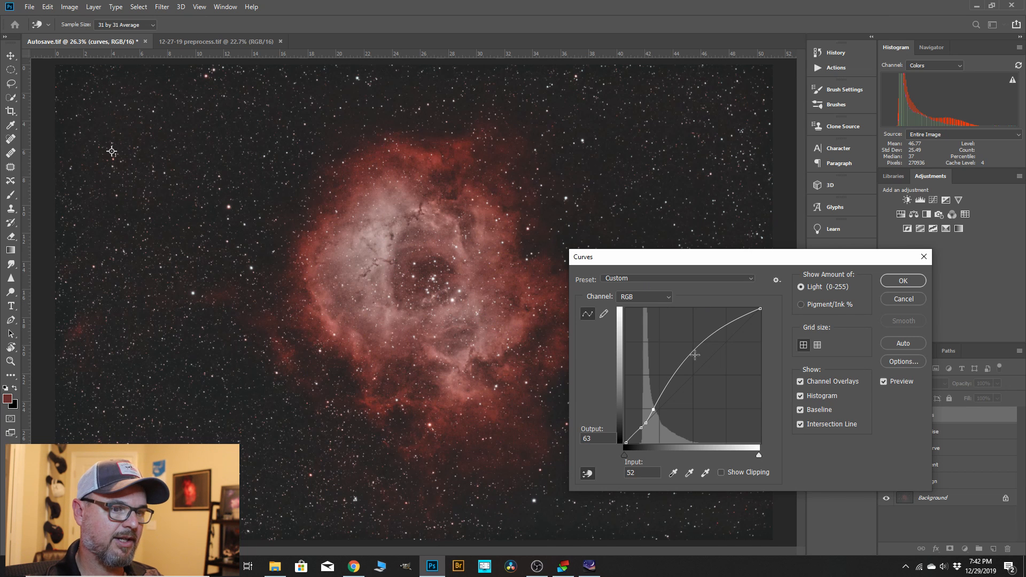
left_click_drag(713, 334, 722, 335)
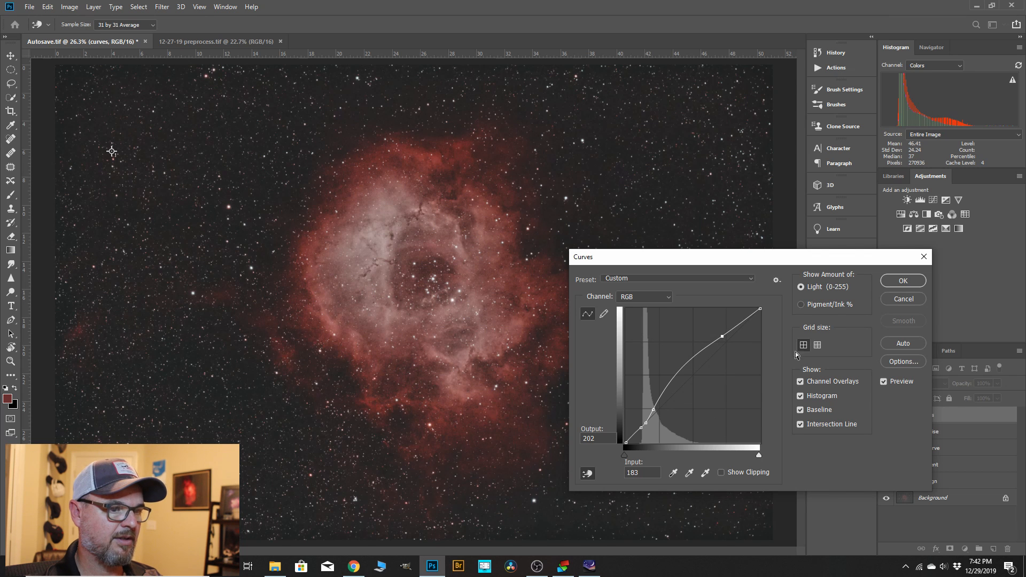
key("z")
left_click(903, 281)
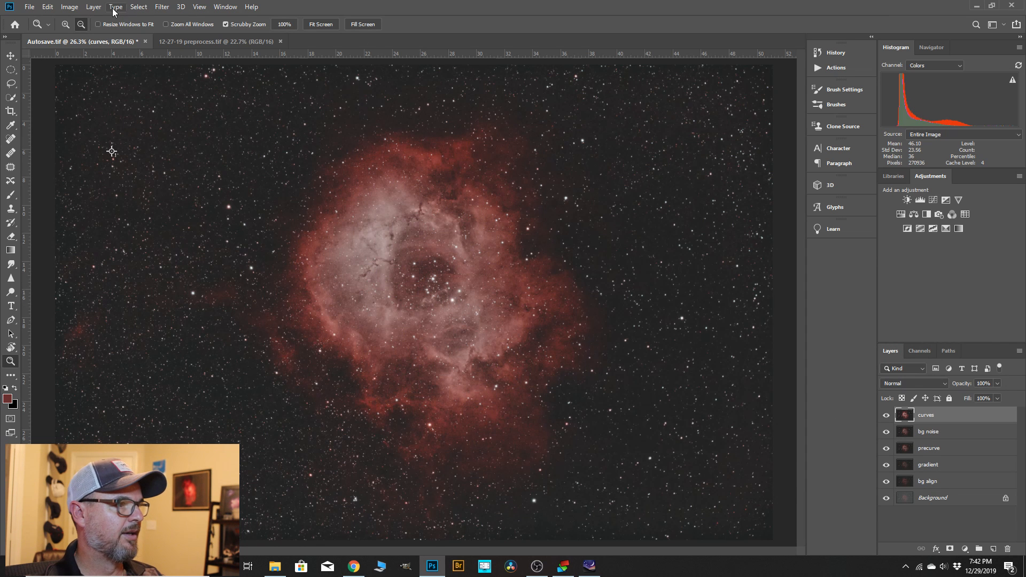
Start another Curves adjustment on the "curves" layer and anchor the curve at the sampled background level and at input 28.
left_click(69, 7)
mouse_move(100, 36)
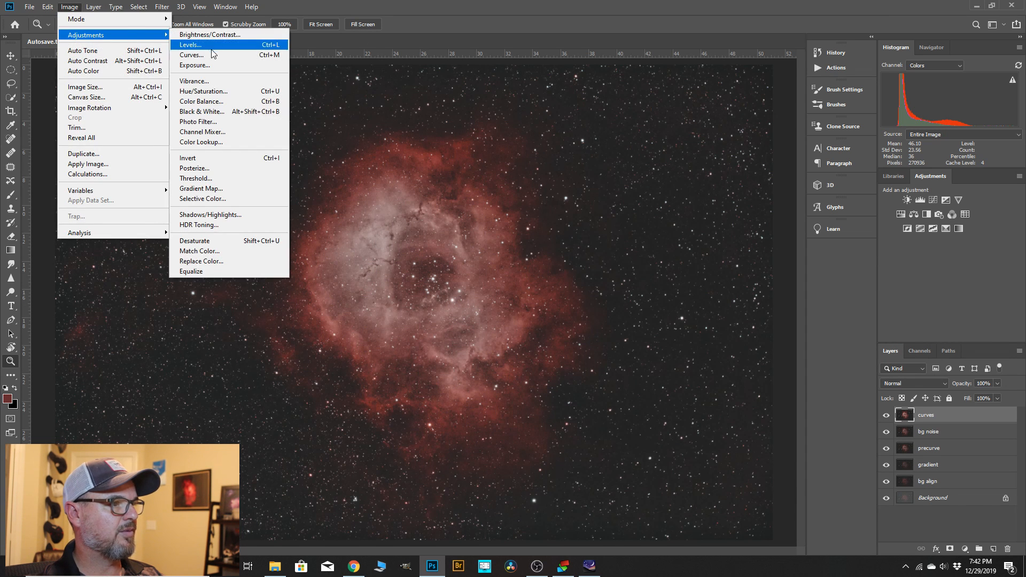
left_click(213, 54)
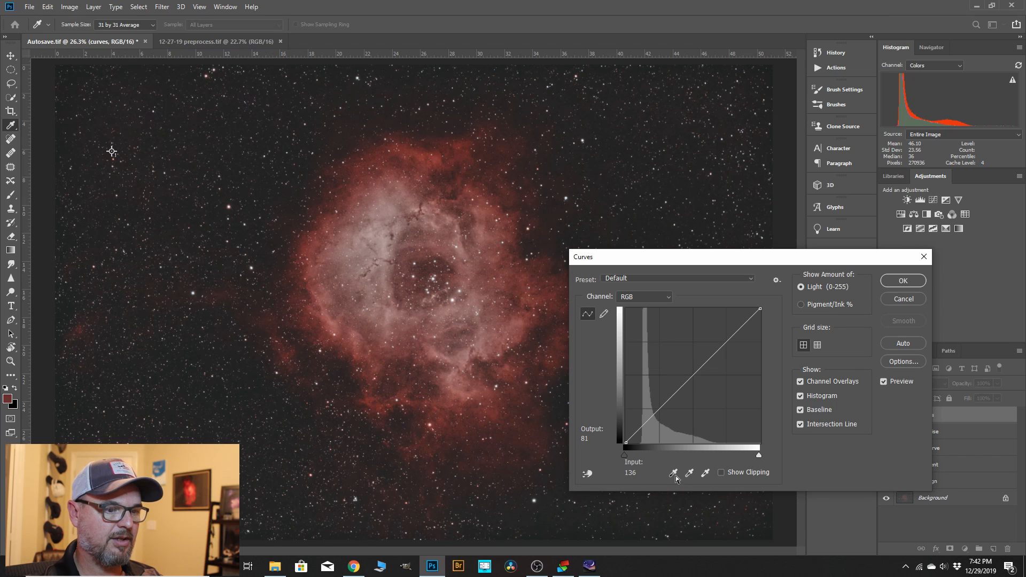
left_click(587, 473)
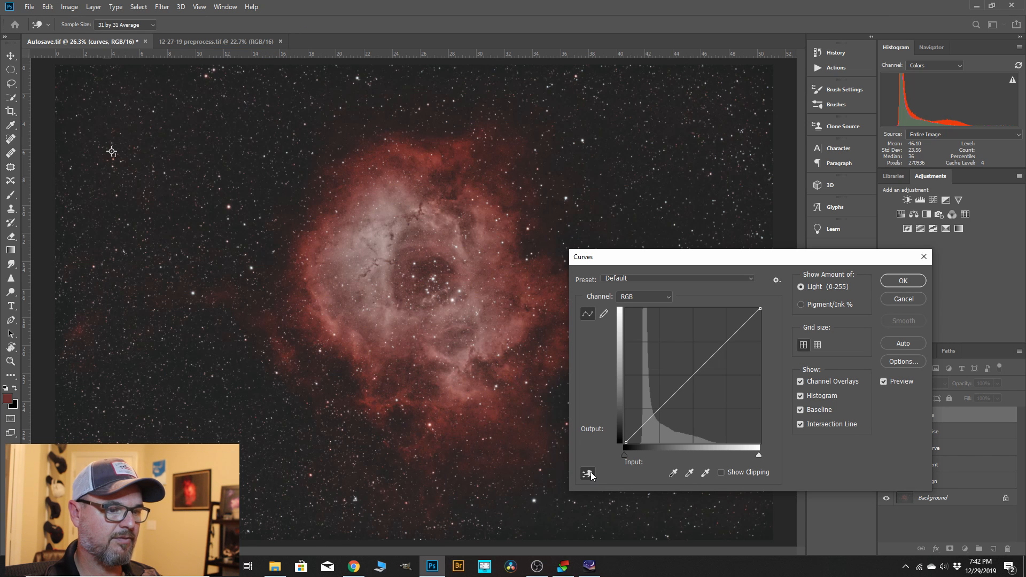
left_click(120, 146)
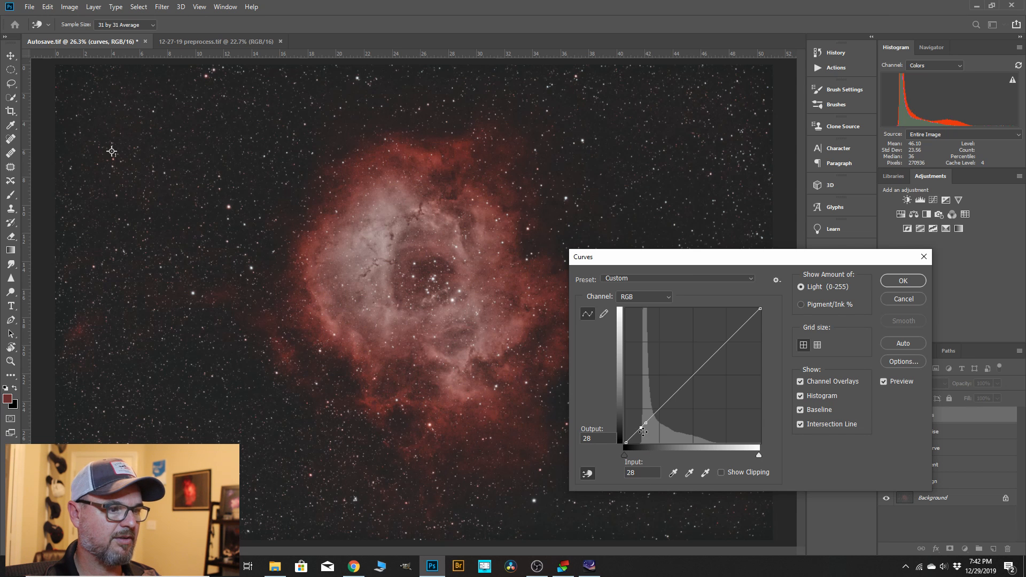
Anchor the curve at input 142, raise input 57 to output 61 and input 77 to output 83, and apply the adjustment.
scroll(439, 315, "up", 2)
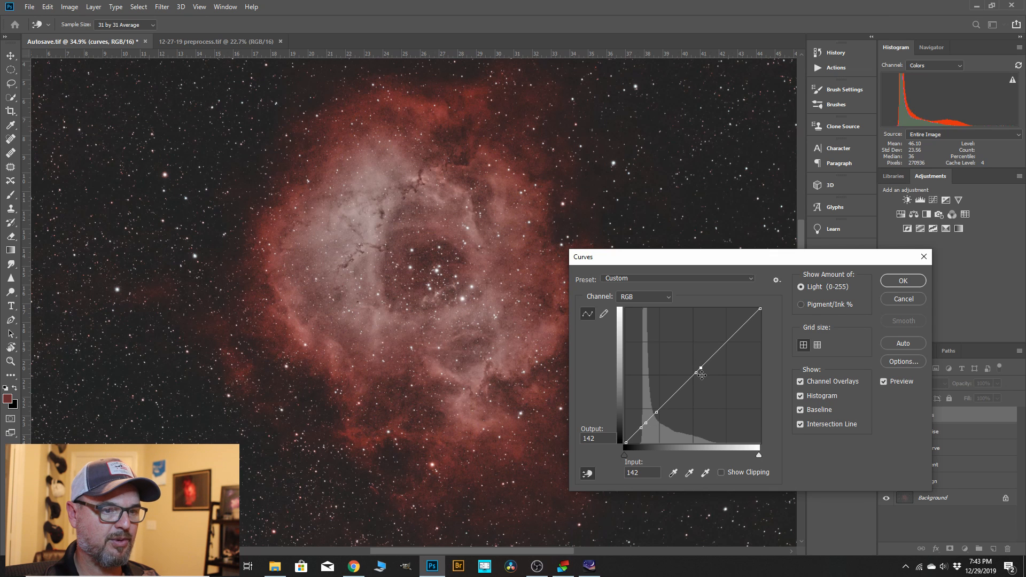
left_click(657, 412)
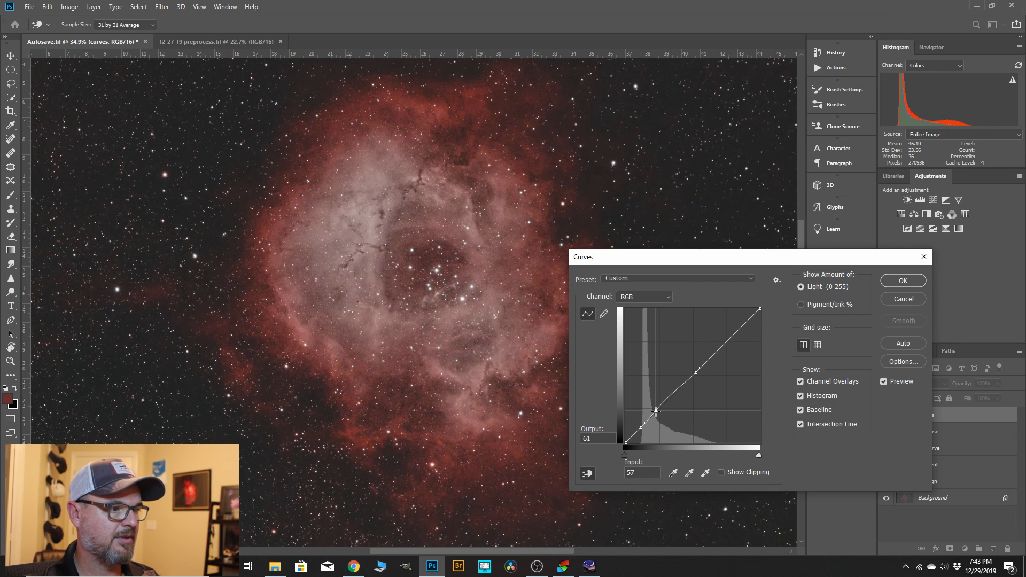
scroll(419, 314, "down", 1)
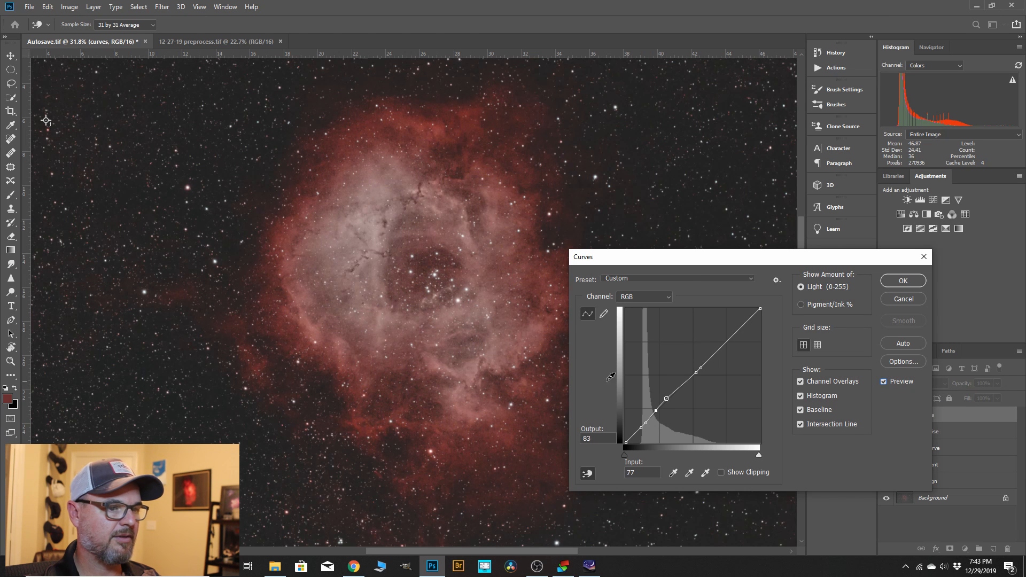
left_click(896, 284)
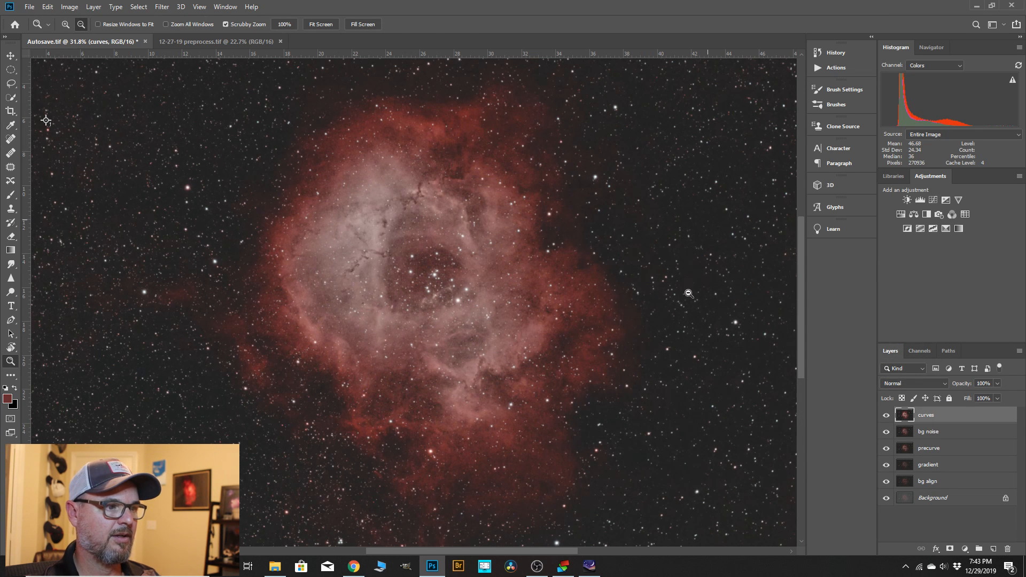
Duplicate the "curves" layer and rename the copy "select n mask".
scroll(692, 311, "down", 4)
scroll(600, 408, "down", 2)
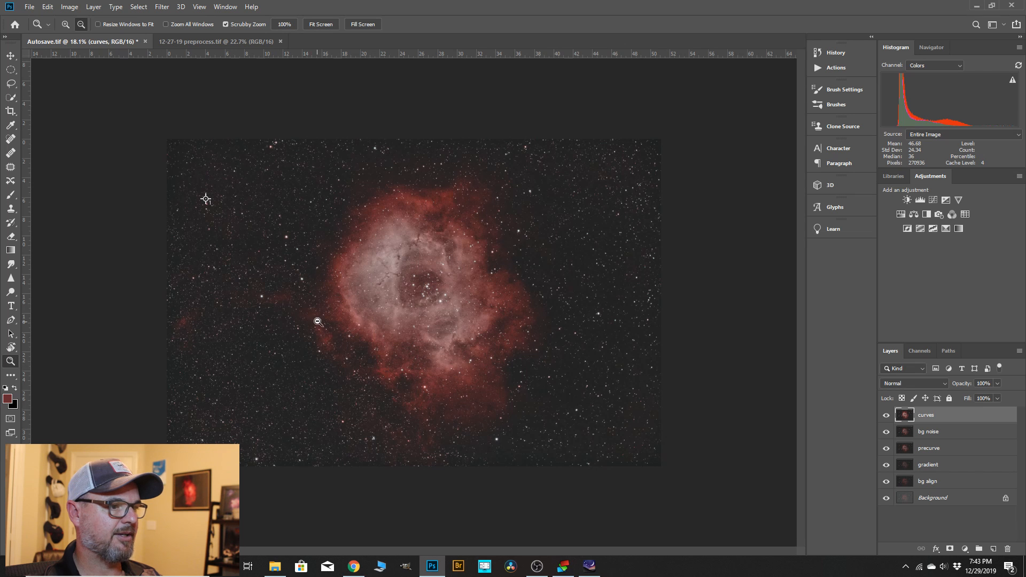
scroll(318, 320, "up", 1)
left_click_drag(933, 422, 997, 541)
double_click(934, 415)
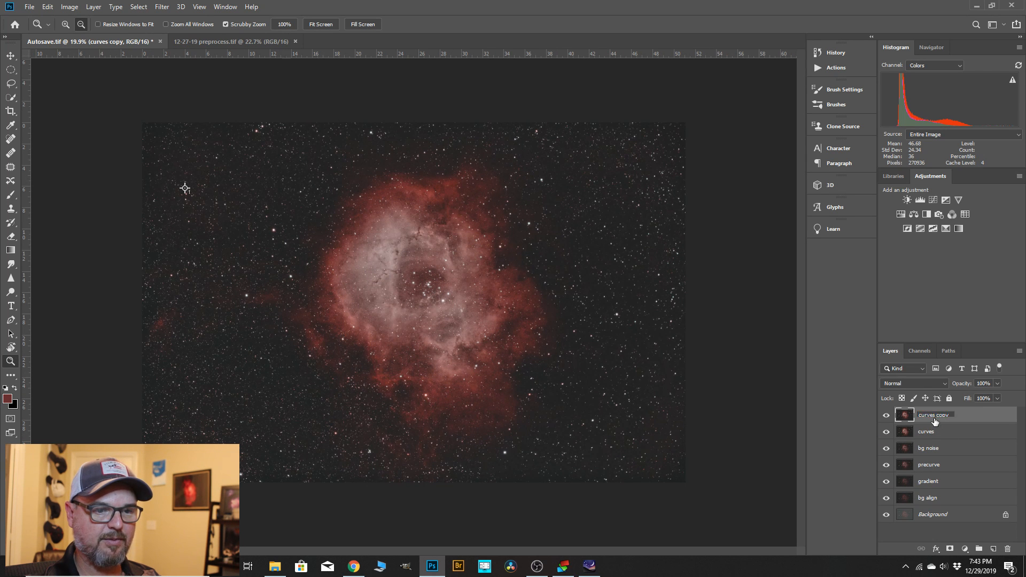
type("select n mask")
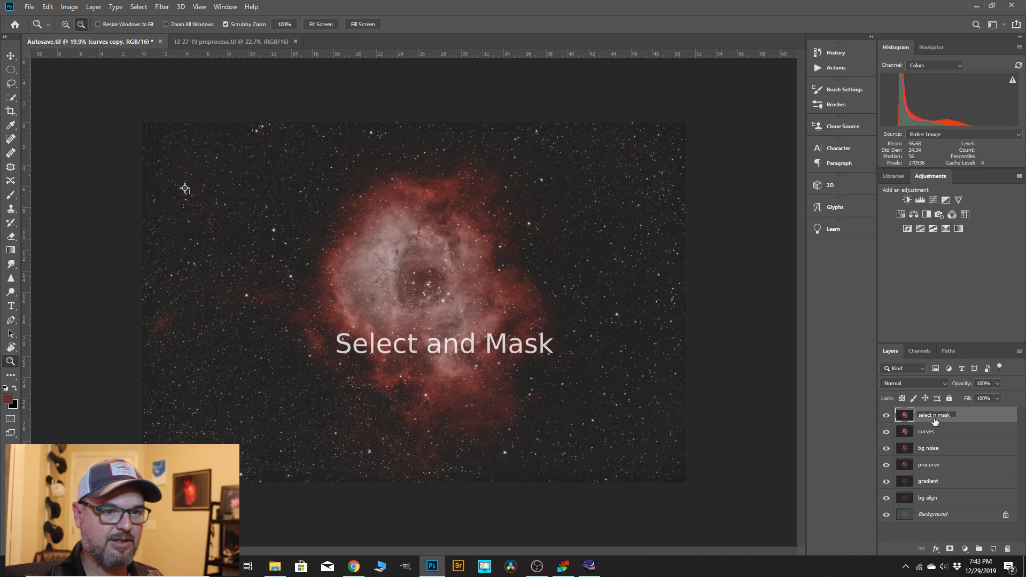
key("Return")
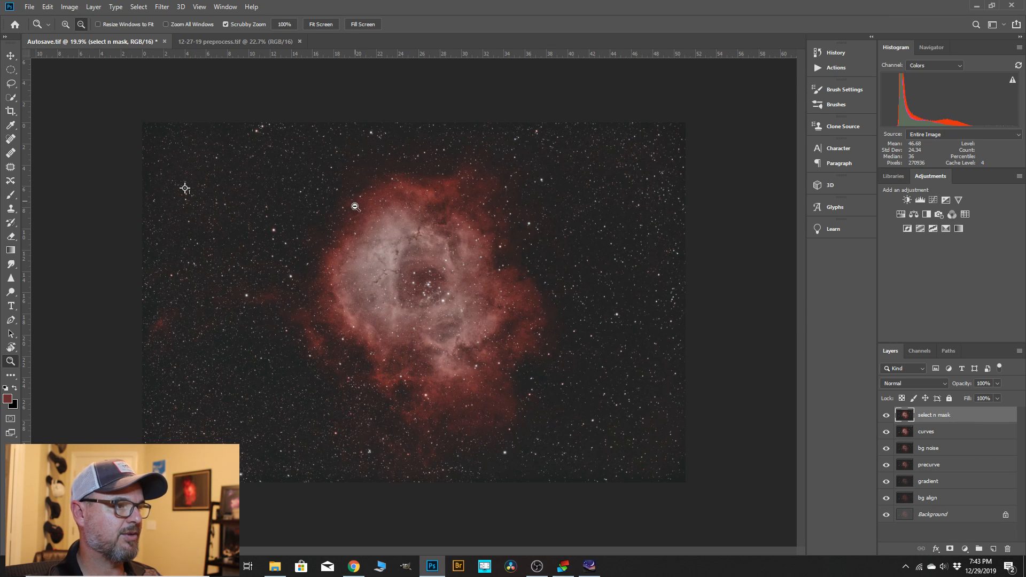
Select the faint outer nebula with Color Range, using Sampled Colors taken from its dim upper edge and a fuzziness of 42.
left_click(139, 7)
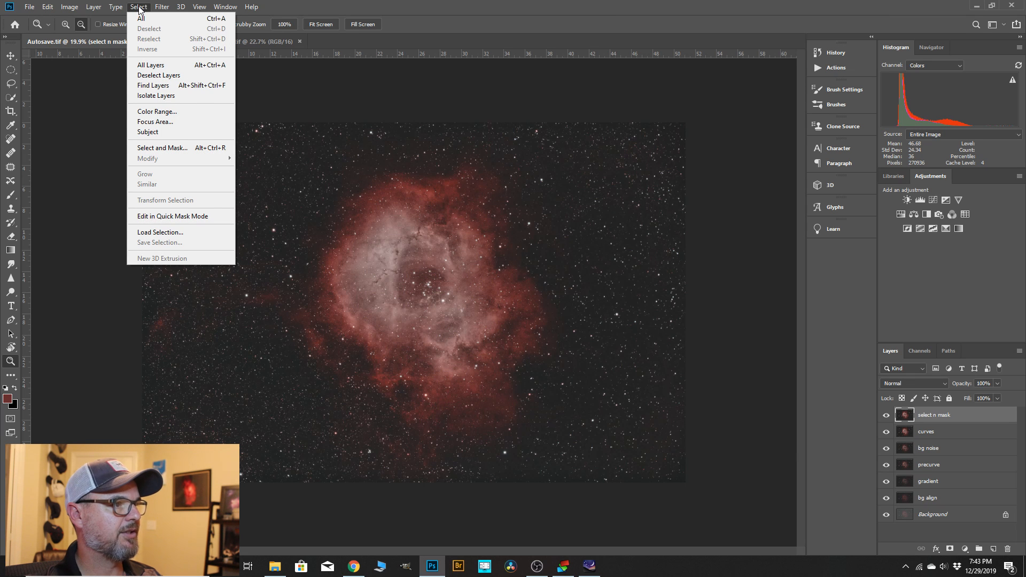
left_click(156, 112)
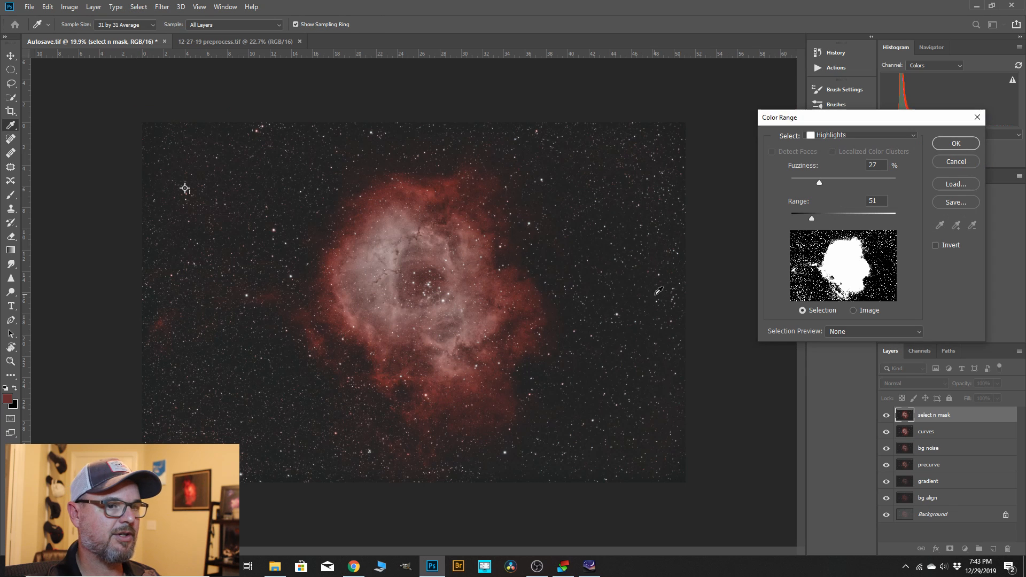
left_click(913, 136)
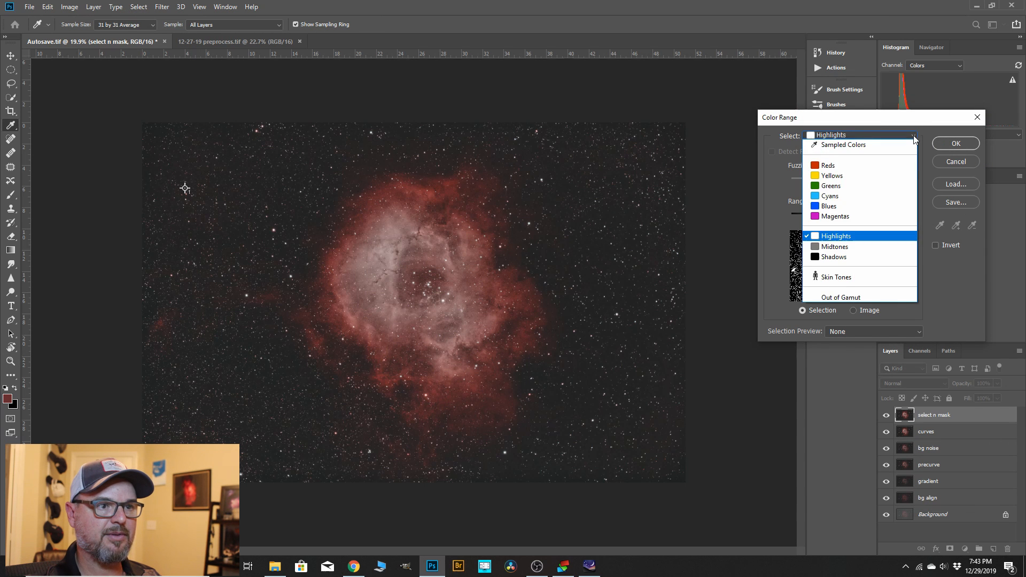
left_click(879, 144)
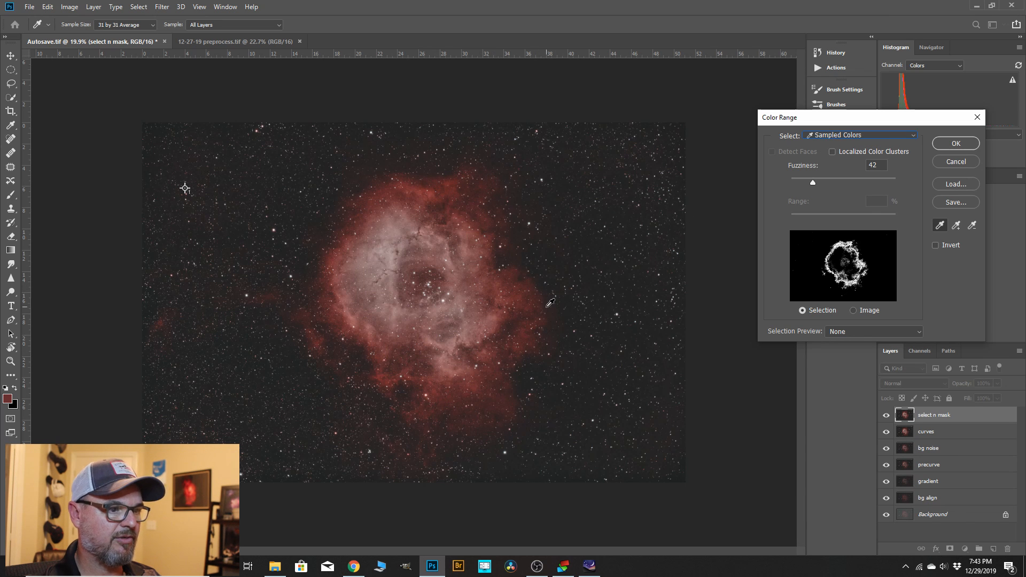
left_click(490, 184)
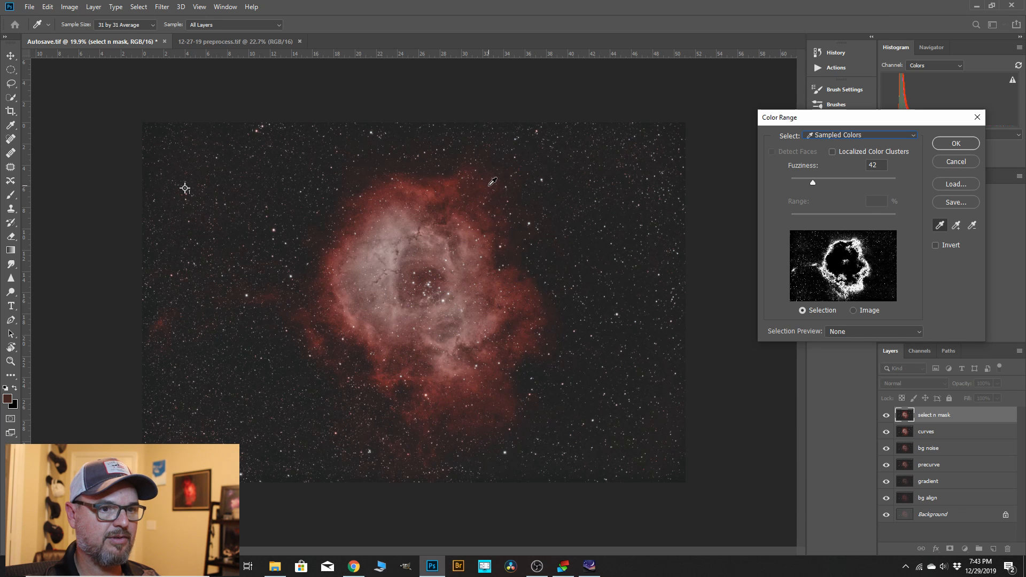
mouse_move(812, 185)
left_mouse_down()
mouse_move(823, 187)
mouse_move(813, 191)
left_mouse_up()
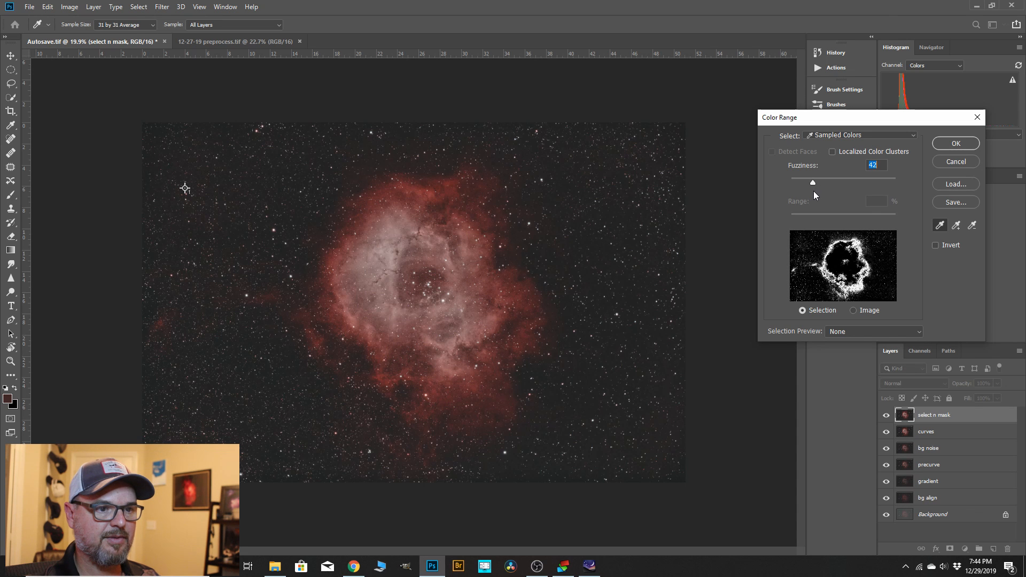
left_click(944, 143)
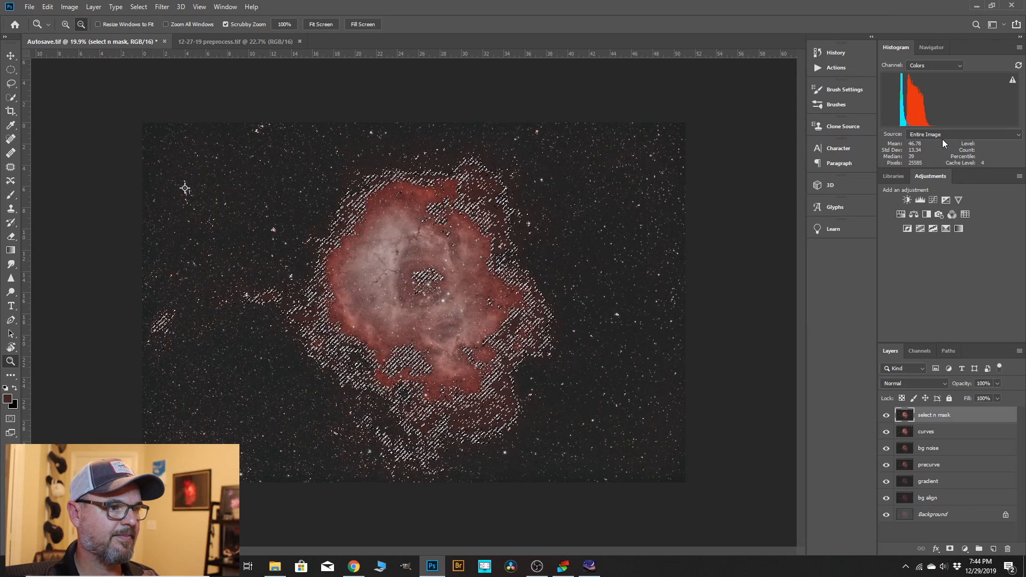
Feather the selection by 68.7 px in Select and Mask, and copy the selected nebula area to a new layer.
left_click(140, 7)
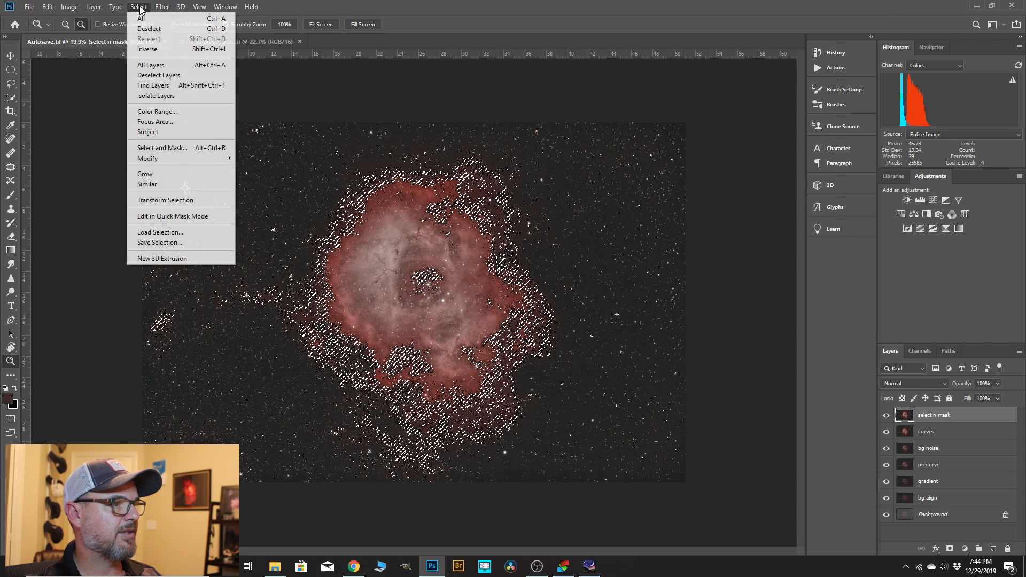
left_click(172, 150)
key("k")
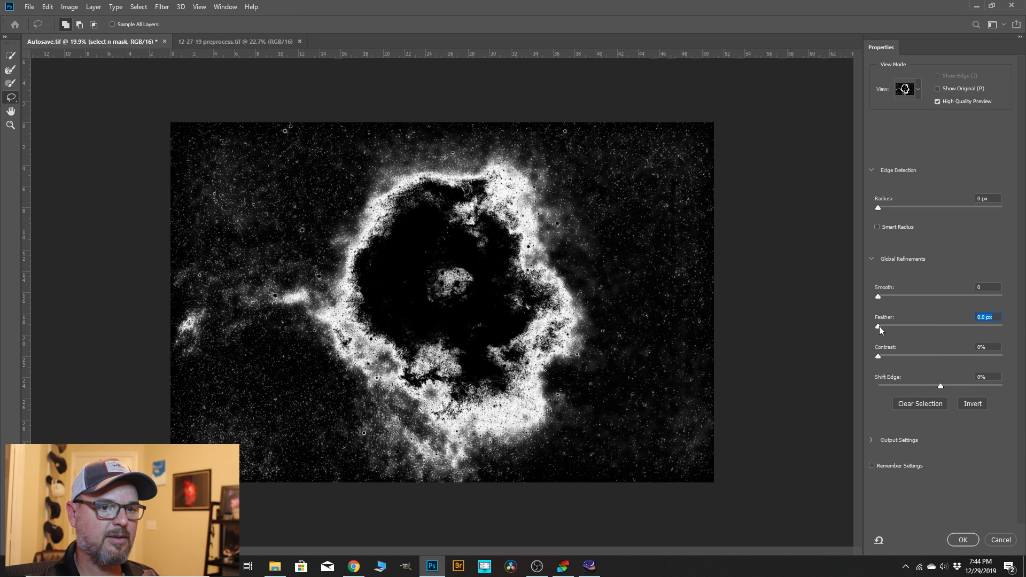
left_click_drag(880, 326, 949, 335)
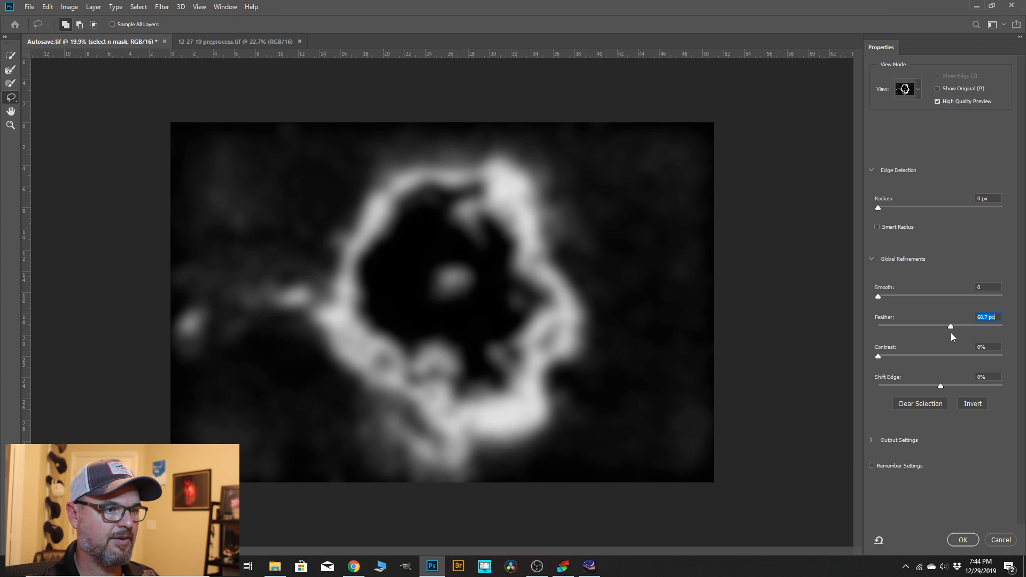
left_click(968, 541)
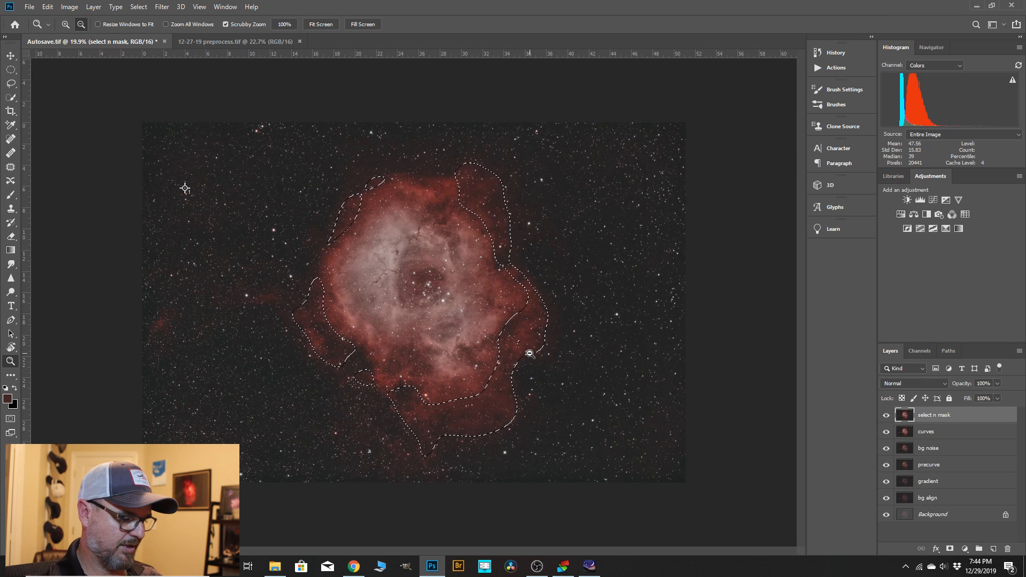
key("ctrl+j")
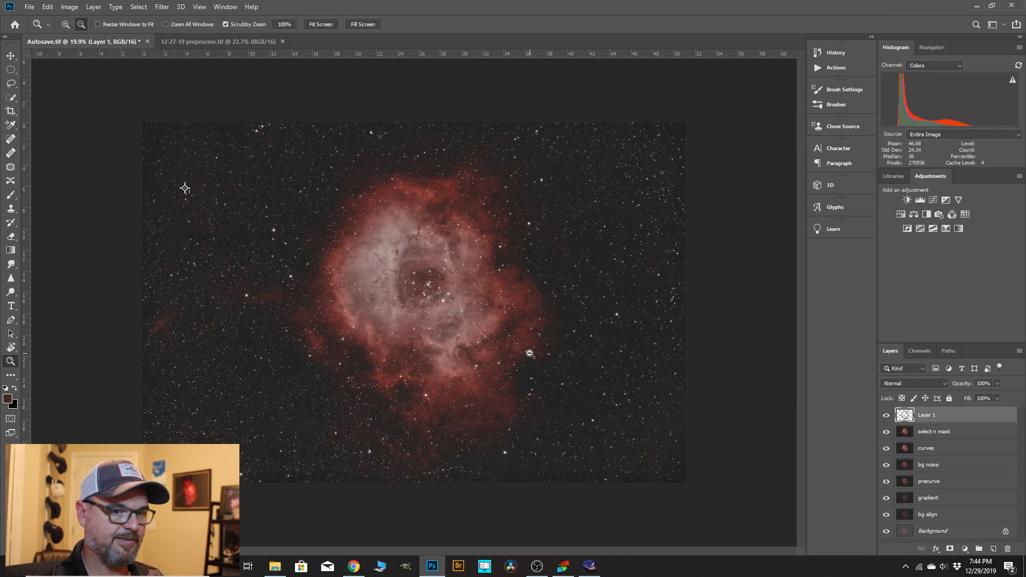
Start a Curves adjustment for the red channel of "Layer 1" and add a point sampled from the faint outer nebula.
left_click(78, 6)
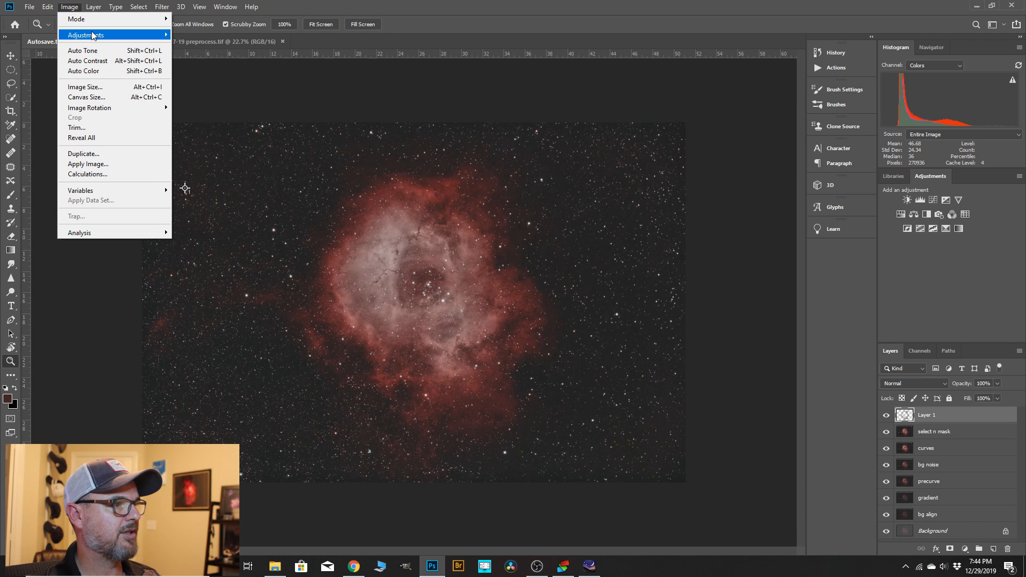
mouse_move(93, 36)
left_click(189, 56)
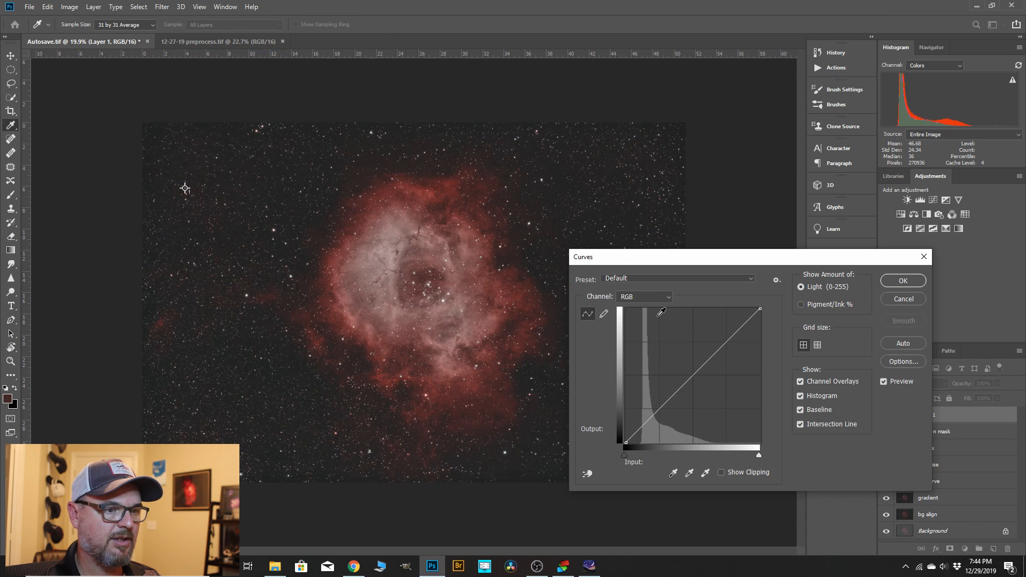
left_click(668, 299)
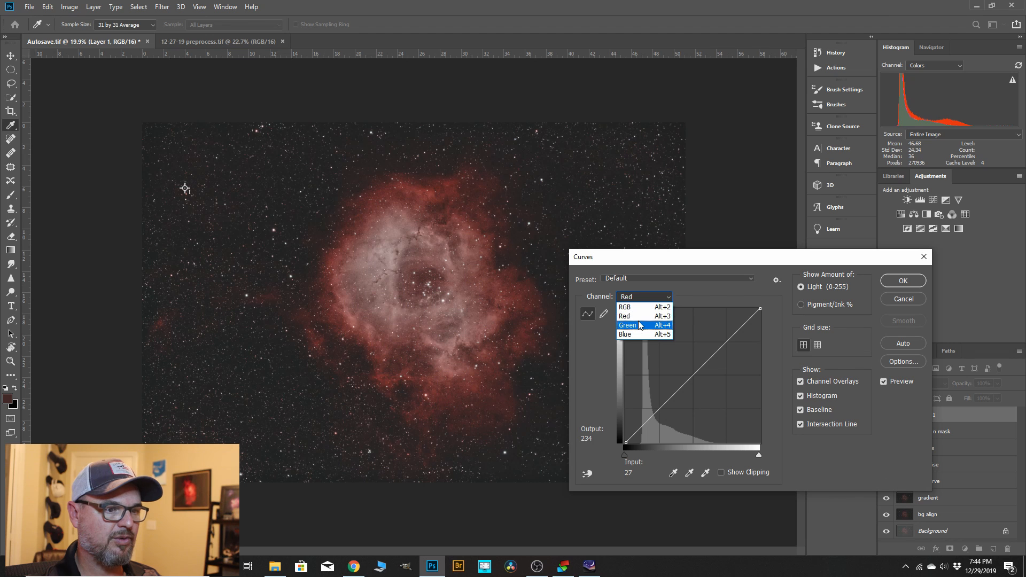
left_click(658, 317)
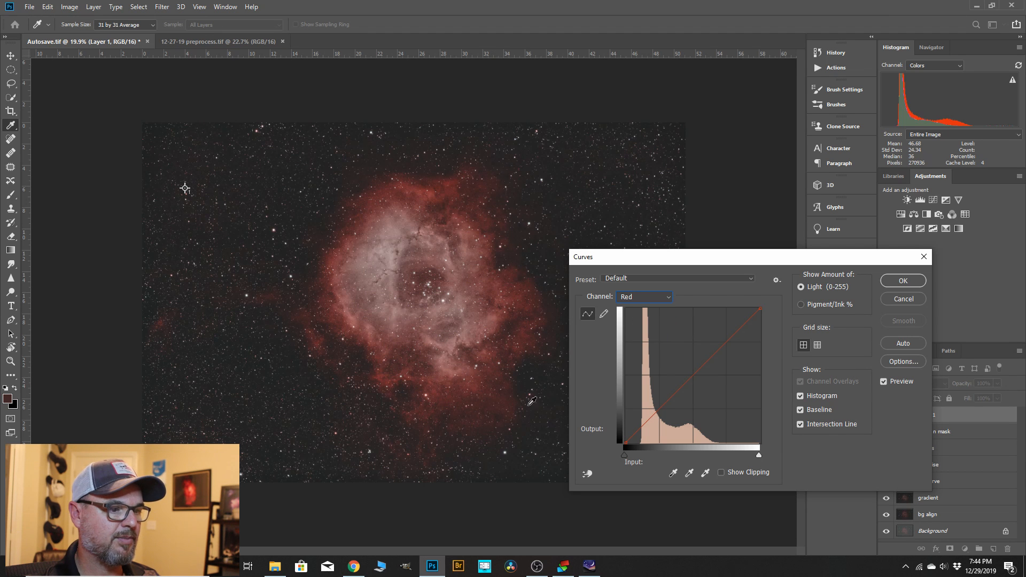
left_click(587, 474)
left_click(490, 182)
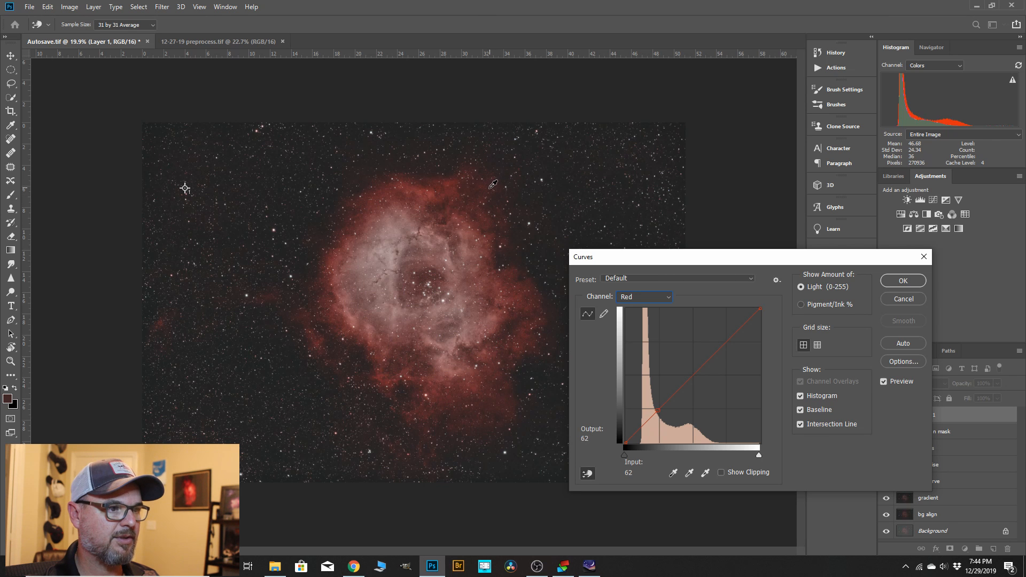
left_click(492, 185)
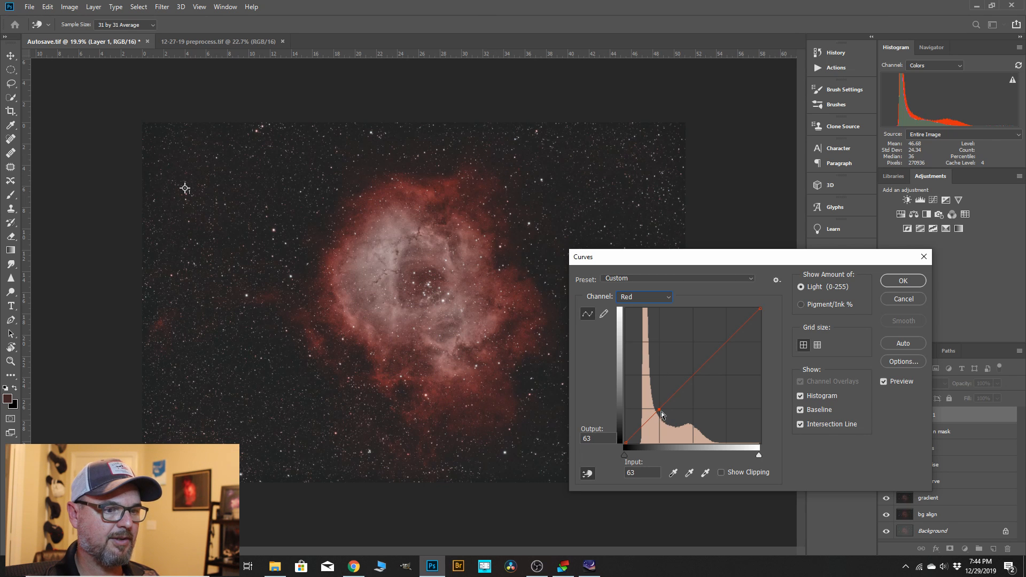
Brighten the faint red nebula by raising the red curve, with input 72 at output 84, and apply it.
left_click_drag(659, 410, 657, 406)
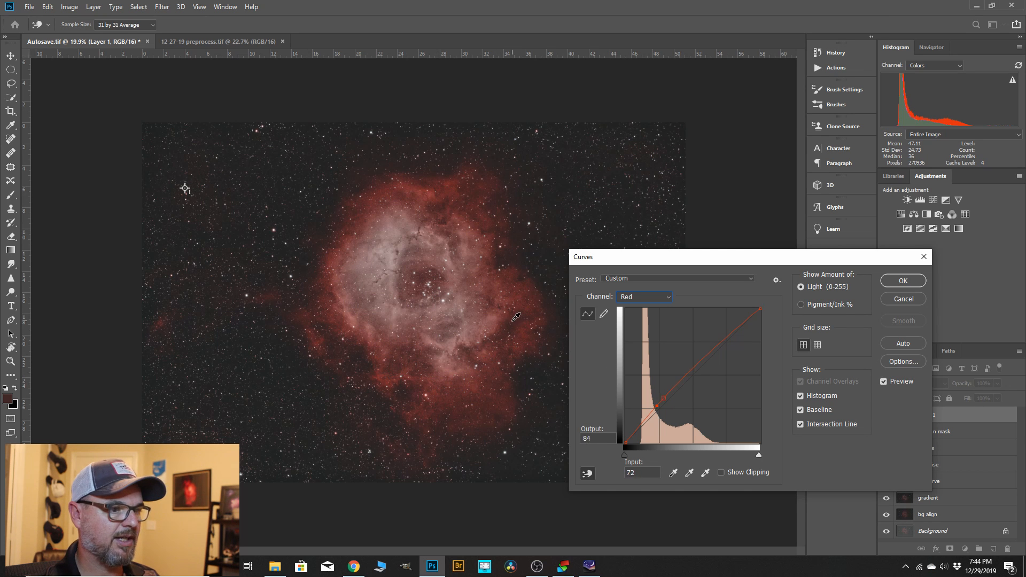
left_click(899, 280)
key("z")
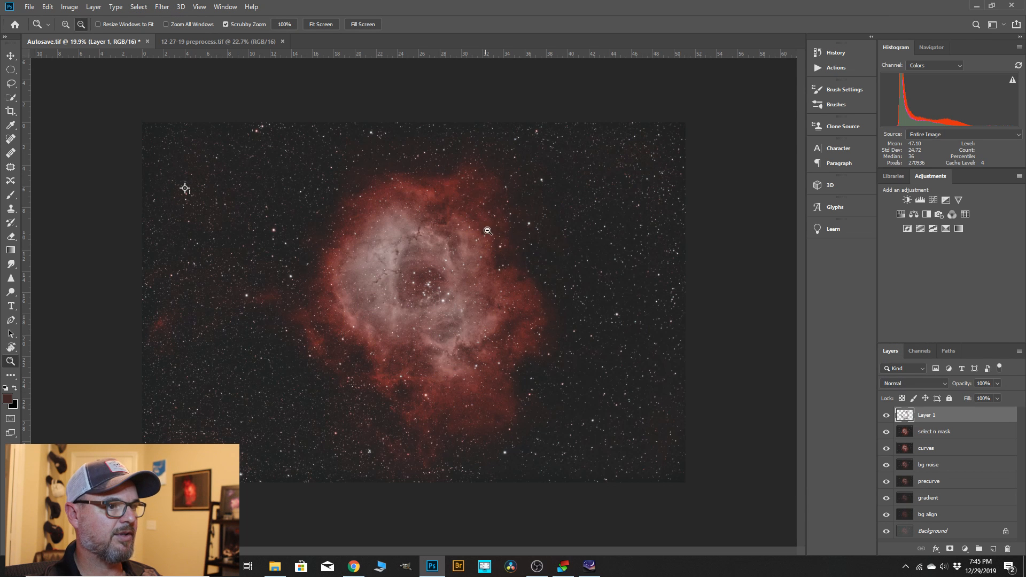
key("ctrl+0")
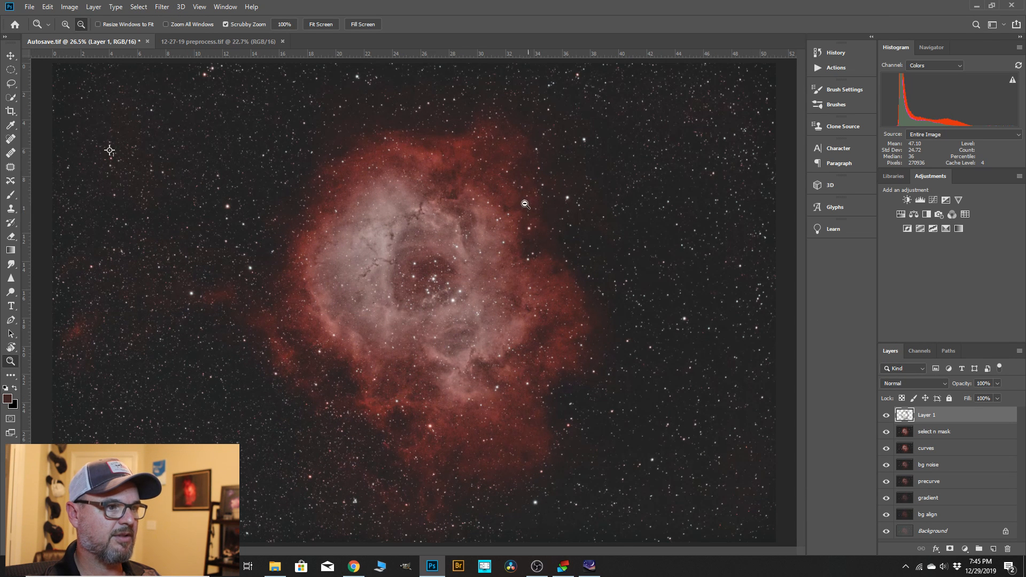
Apply the Camera Raw Filter to "Layer 1" with vibrance +11, luminance noise reduction 28 and color noise reduction 41.
left_click(504, 347, "alt")
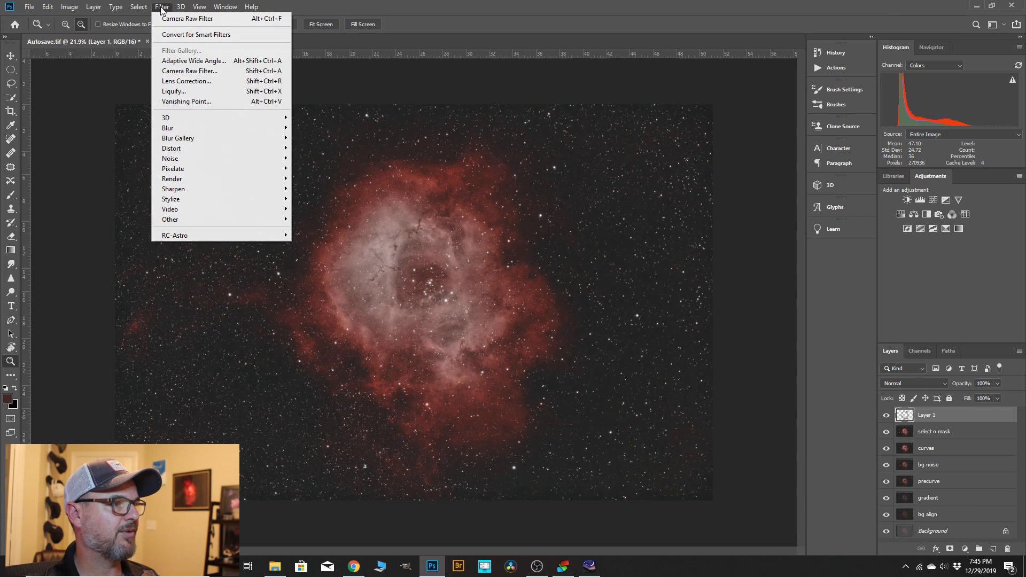
left_click(189, 70)
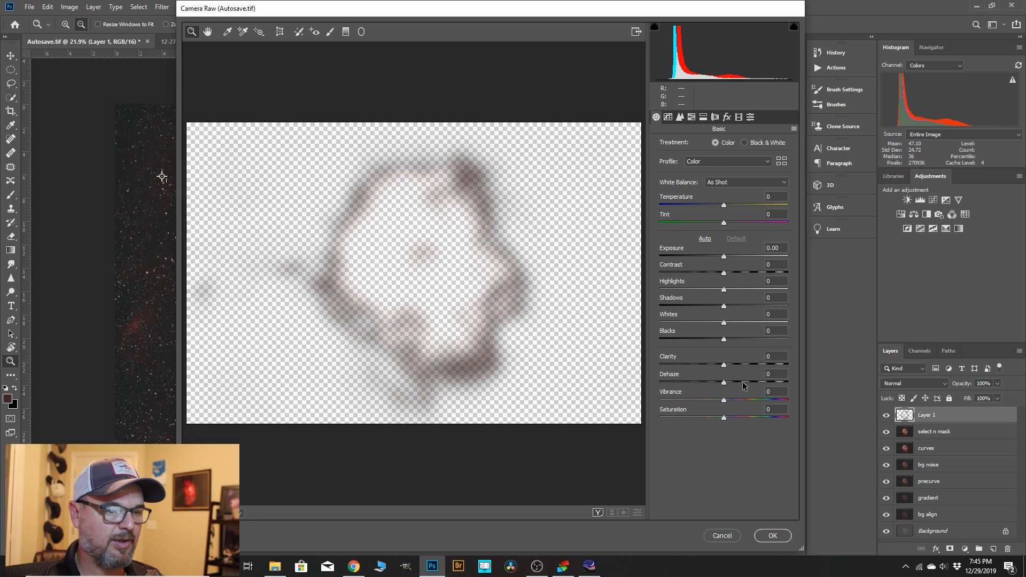
left_click_drag(724, 400, 730, 400)
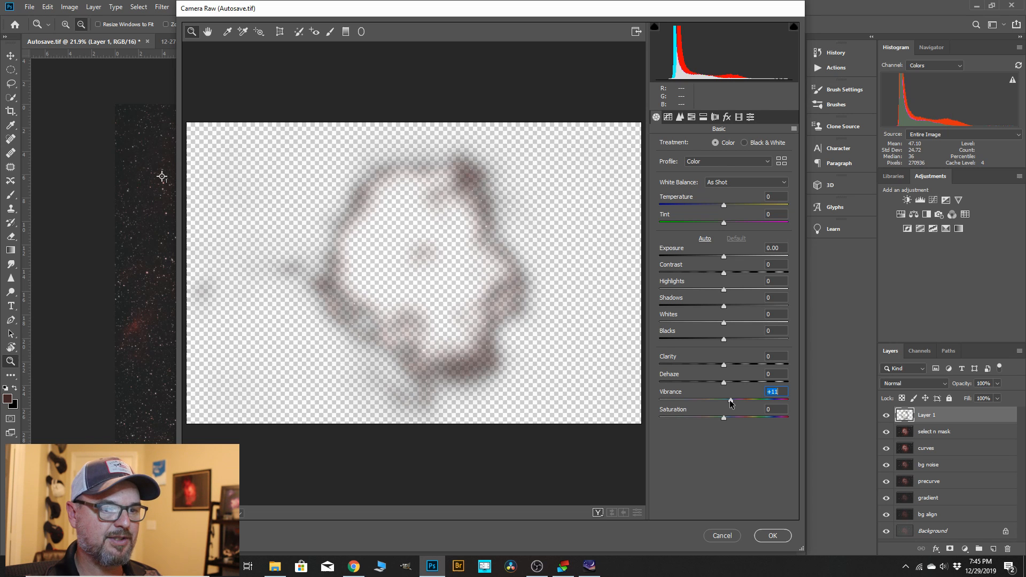
left_click(680, 116)
left_click_drag(662, 252, 696, 255)
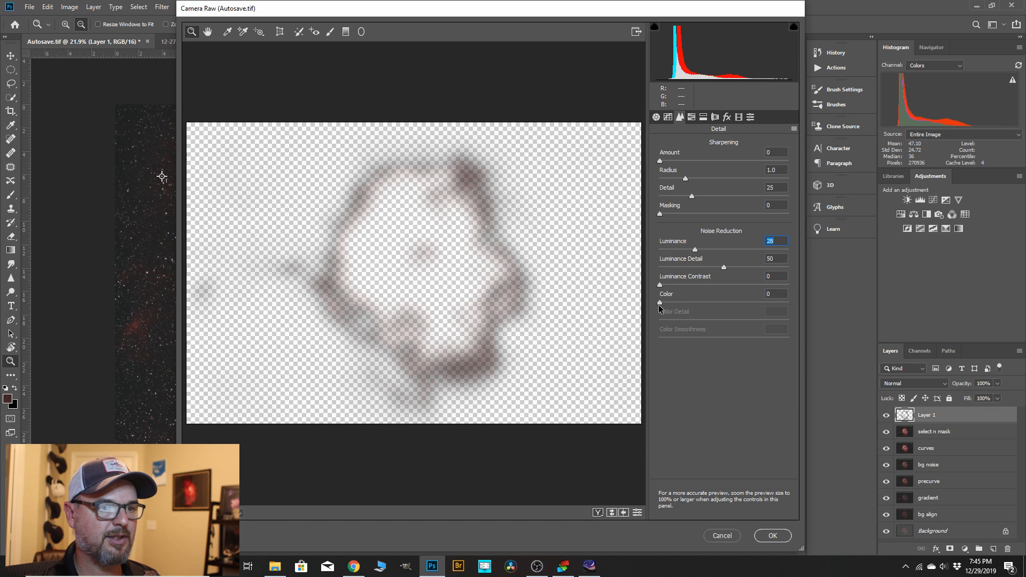
left_click_drag(660, 302, 712, 303)
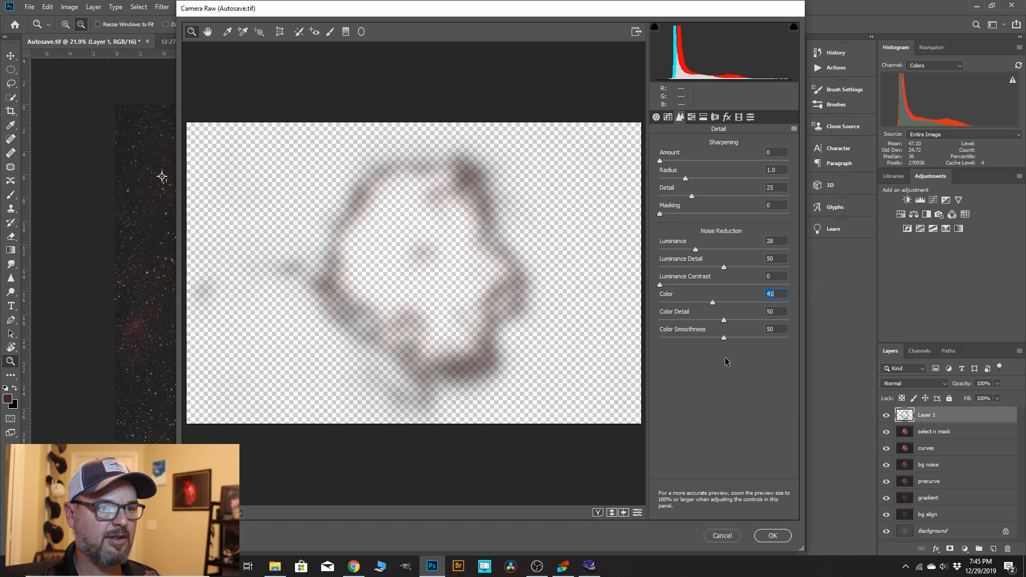
left_click(772, 537)
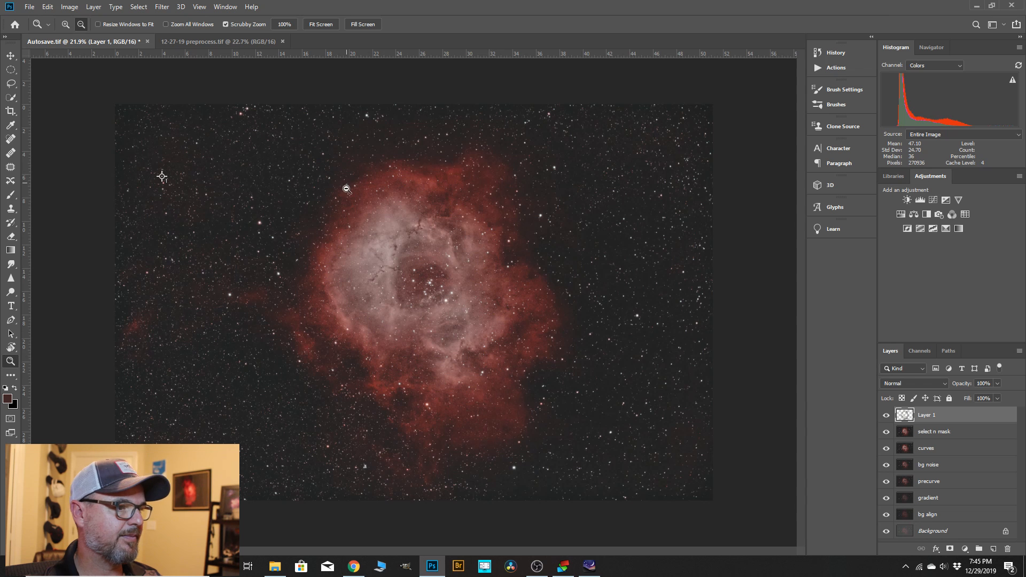
Merge "Layer 1" down into the "select n mask" layer.
scroll(400, 188, "up", 2)
scroll(399, 188, "down", 1)
right_click(931, 416)
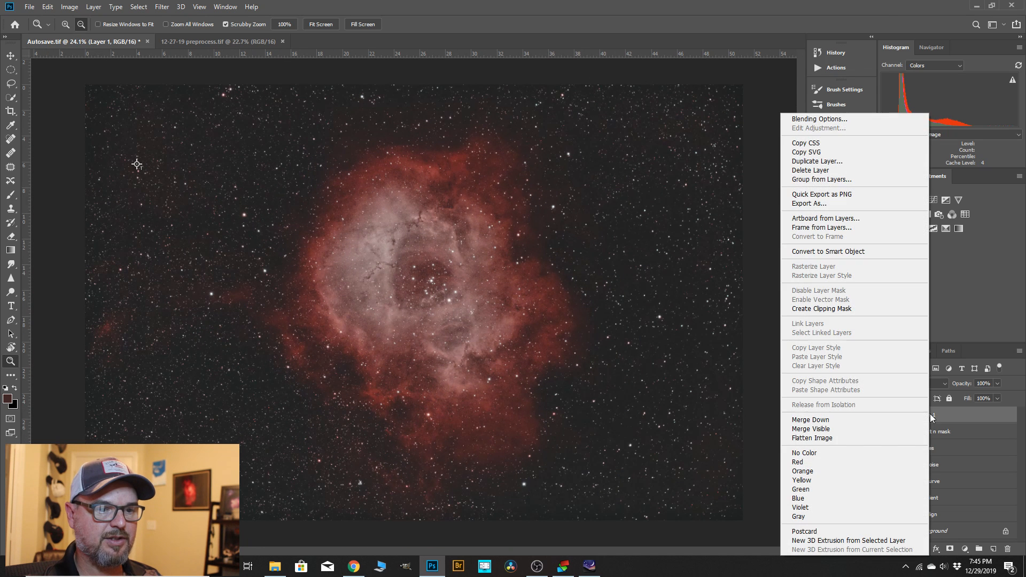
left_click(859, 420)
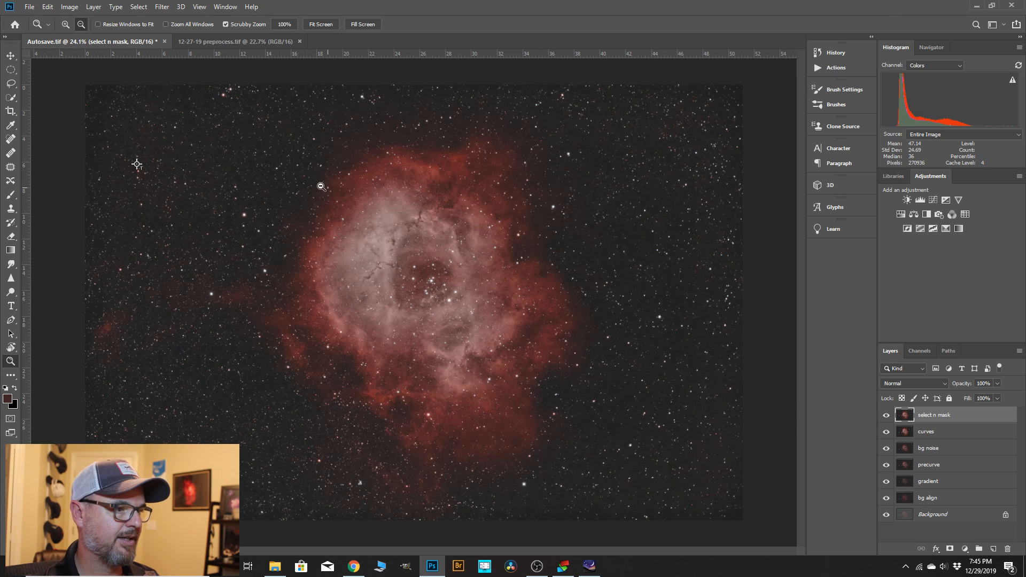
Select the brighter red nebula ring with Color Range, sampling its lower right part and using a fuzziness of 53.
left_click(161, 7)
mouse_move(144, 8)
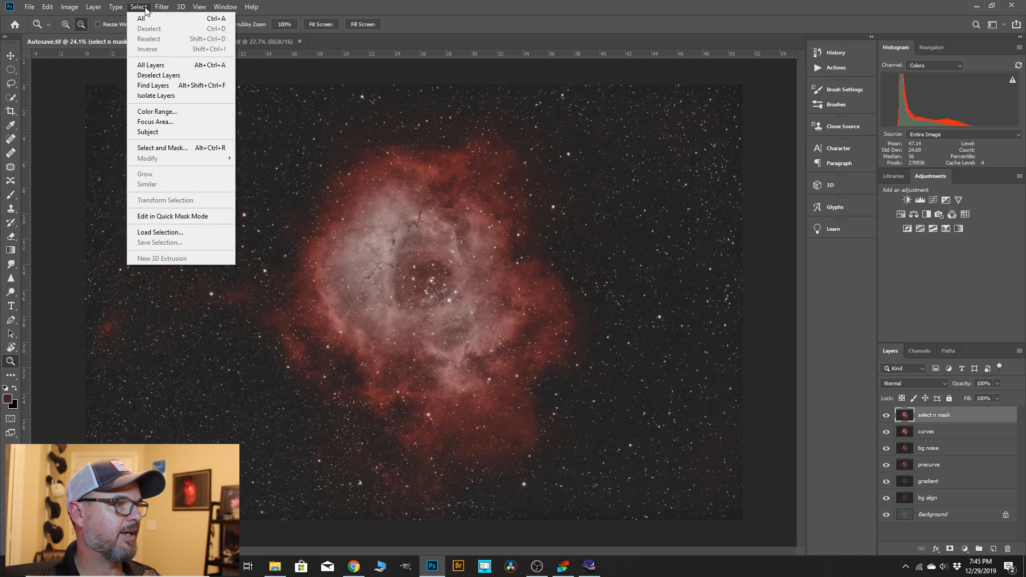
left_click(155, 112)
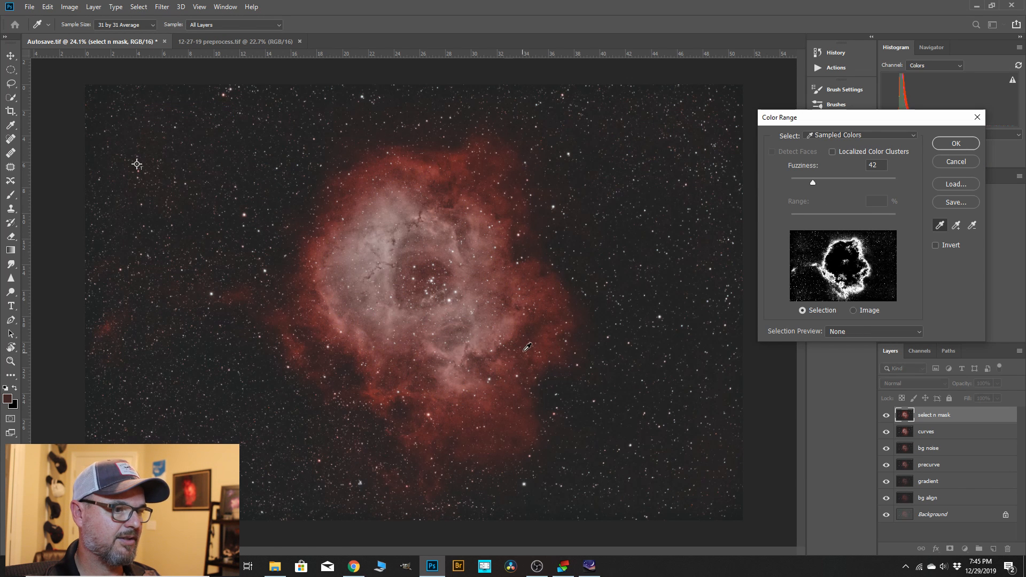
left_click(523, 315)
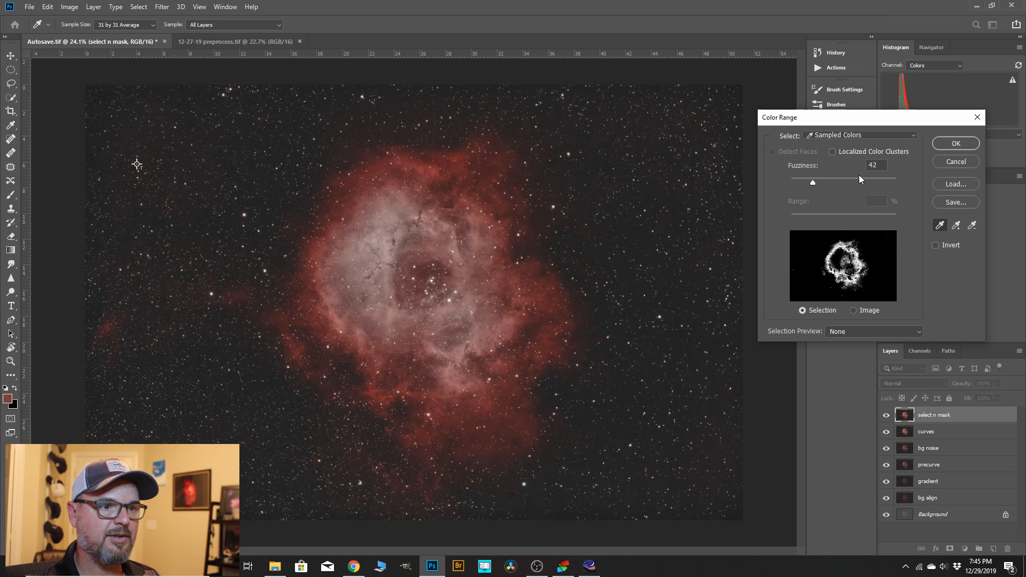
left_click_drag(815, 185, 819, 184)
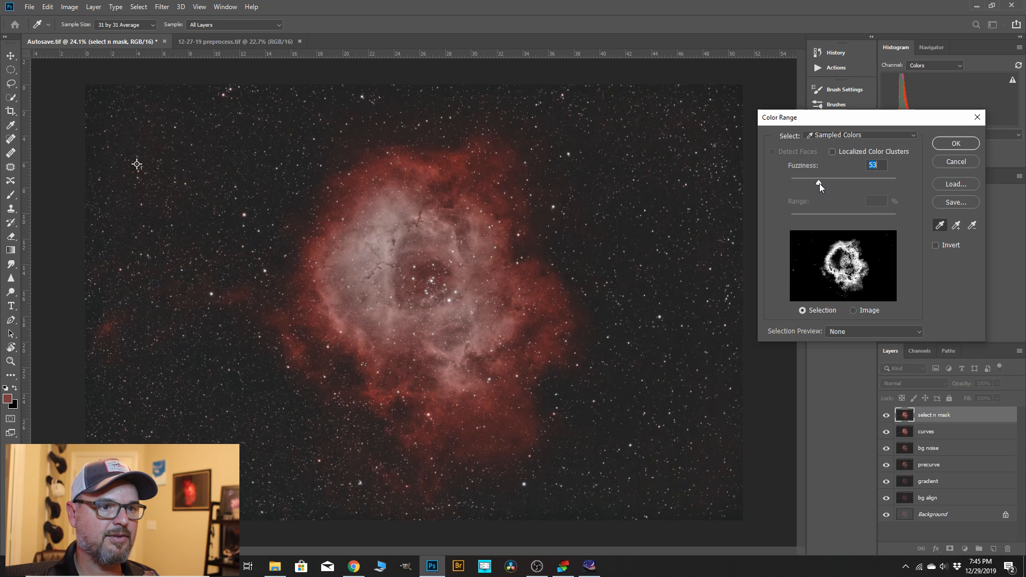
key("Return")
key("z")
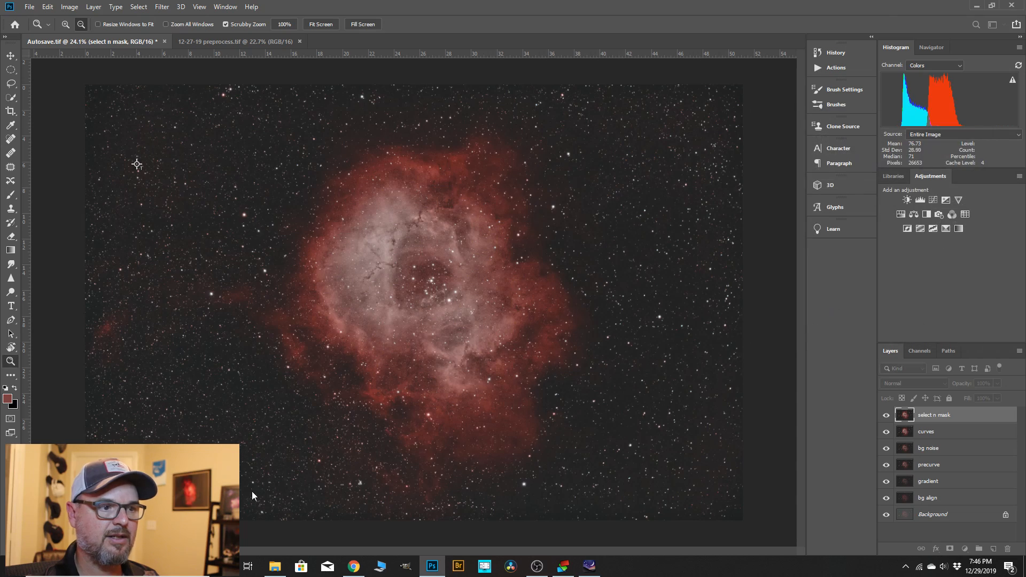
Feather the selection by 41.8 px in Select and Mask, and copy the selected red ring to a new layer.
left_click(139, 7)
left_click(160, 148)
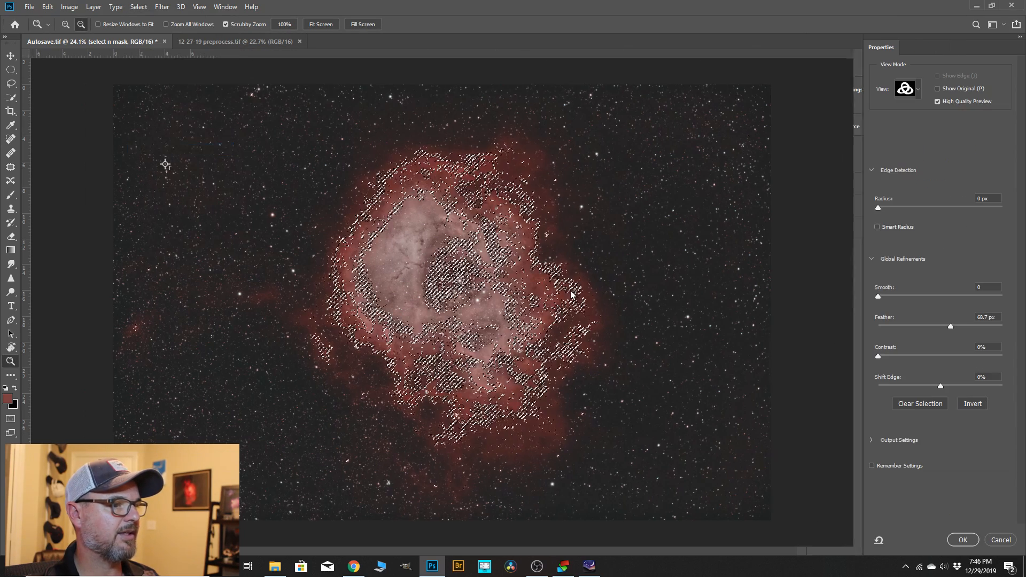
key("k")
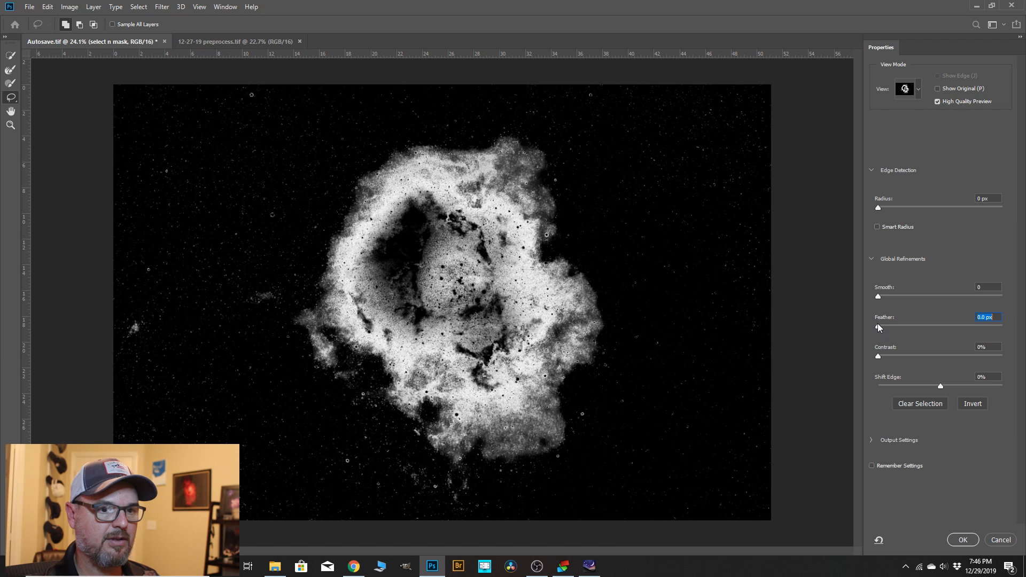
left_click_drag(878, 325, 943, 328)
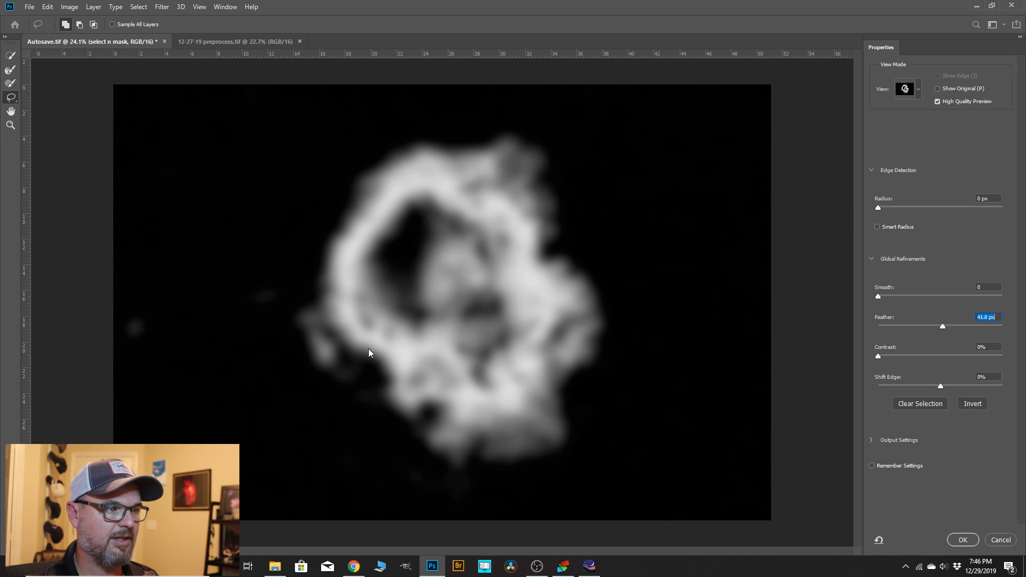
left_click(963, 540)
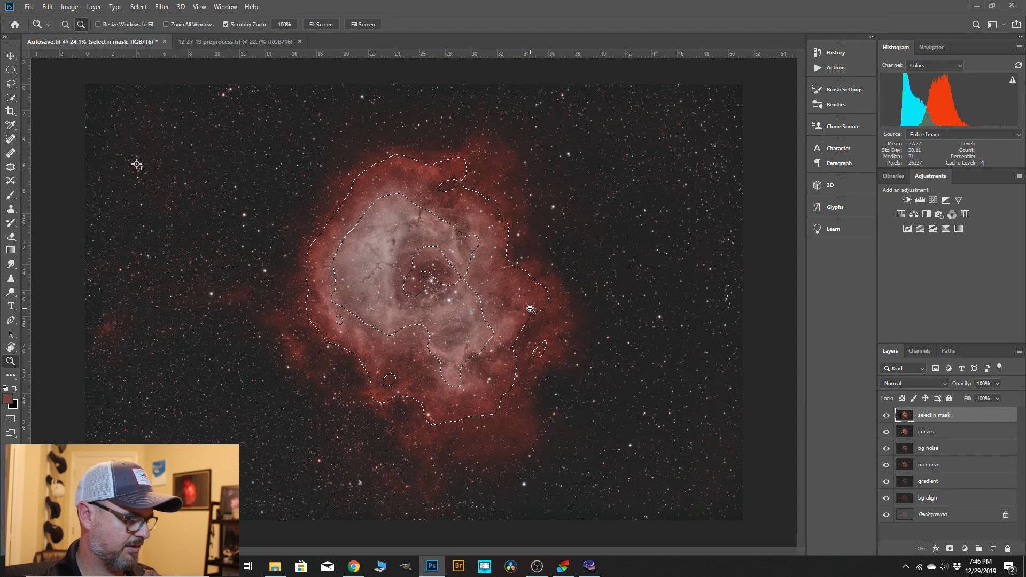
key("ctrl+j")
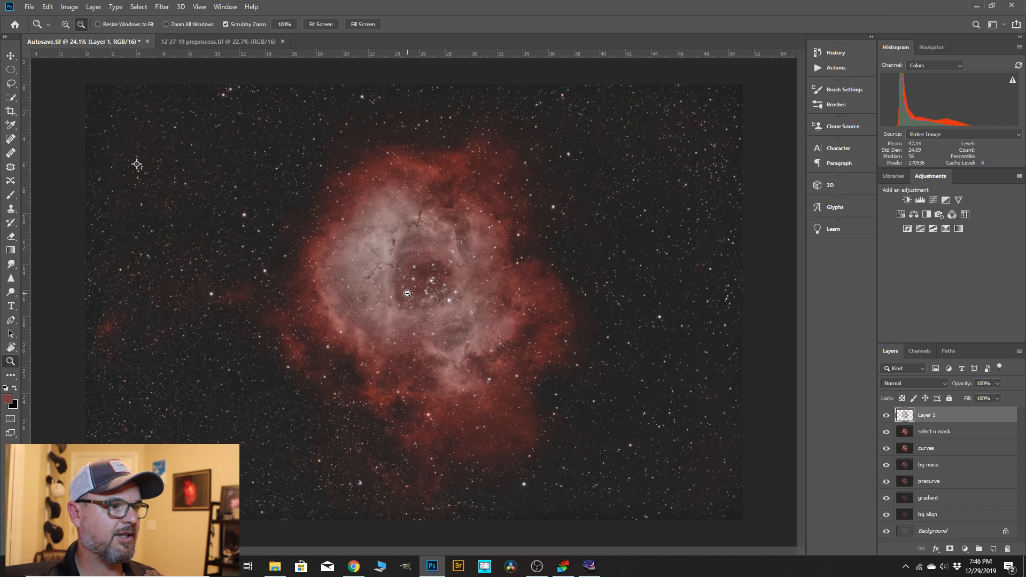
Start the Camera Raw Filter on the new layer and set clarity +19, vibrance +17 and highlights +7.
left_click(167, 10)
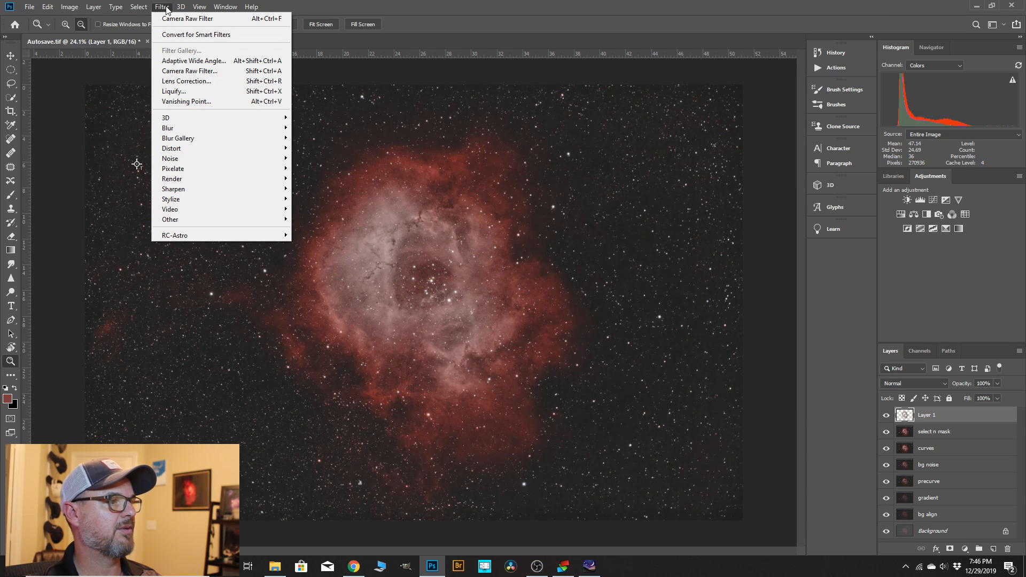
left_click(189, 71)
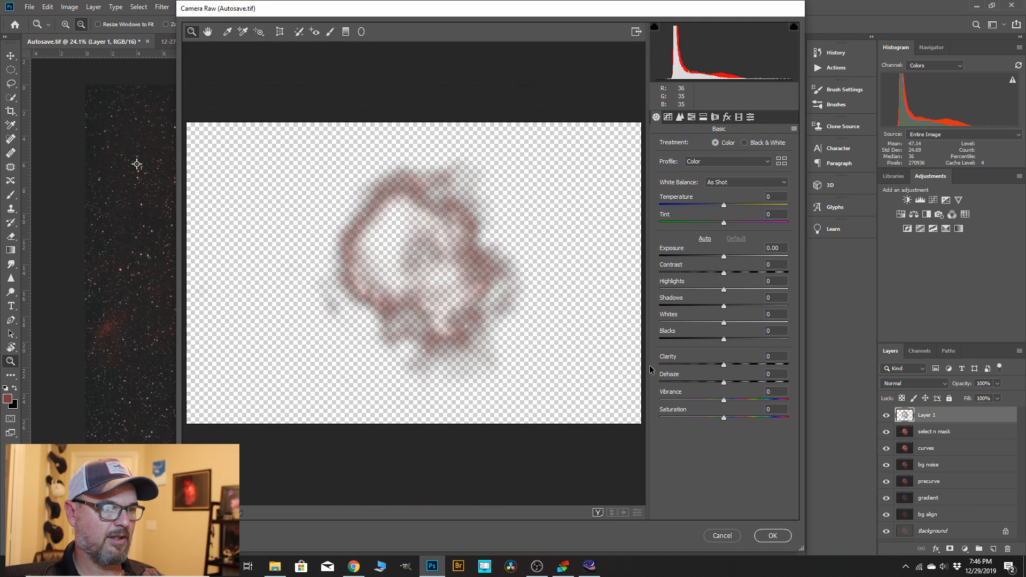
left_click_drag(722, 373, 735, 400)
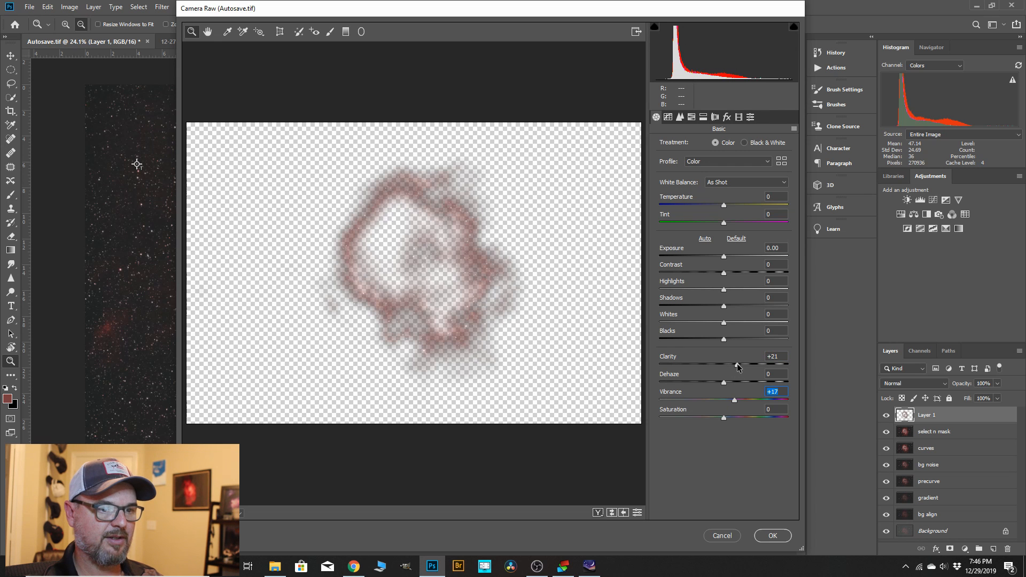
left_click_drag(737, 364, 736, 364)
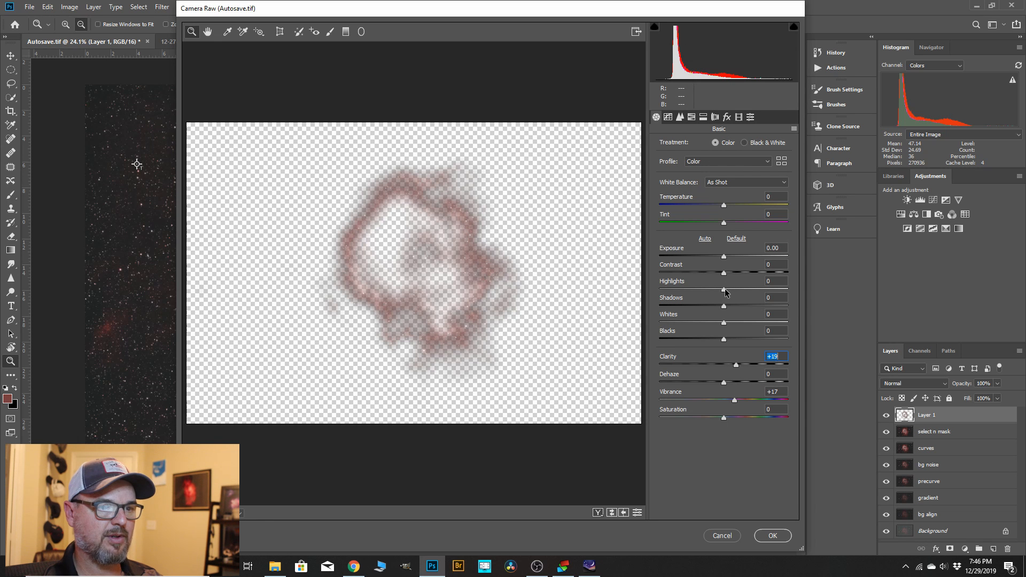
left_click_drag(724, 289, 730, 293)
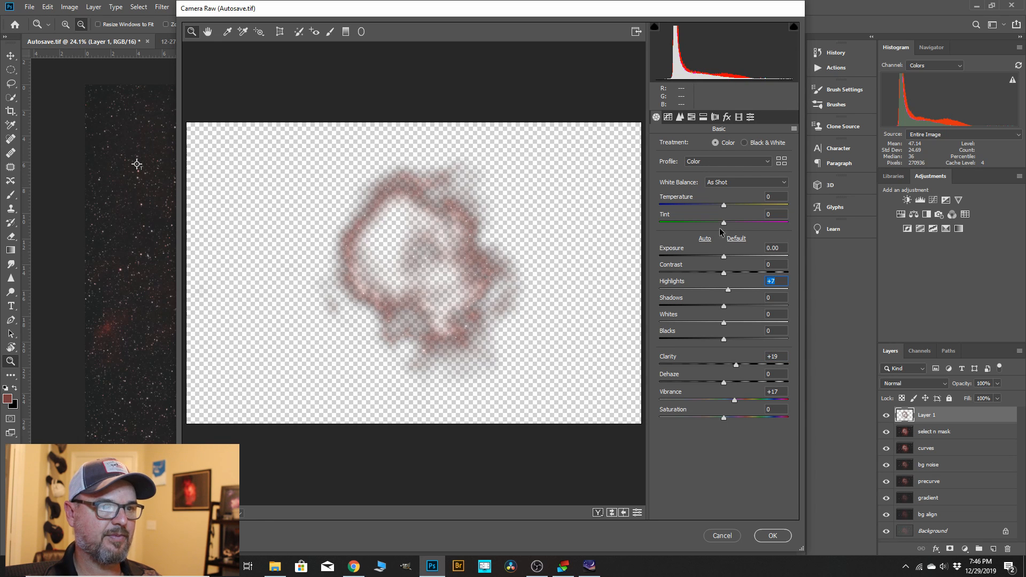
Add light luminance noise reduction and slightly stronger color noise reduction, and apply the Camera Raw Filter.
left_click(679, 118)
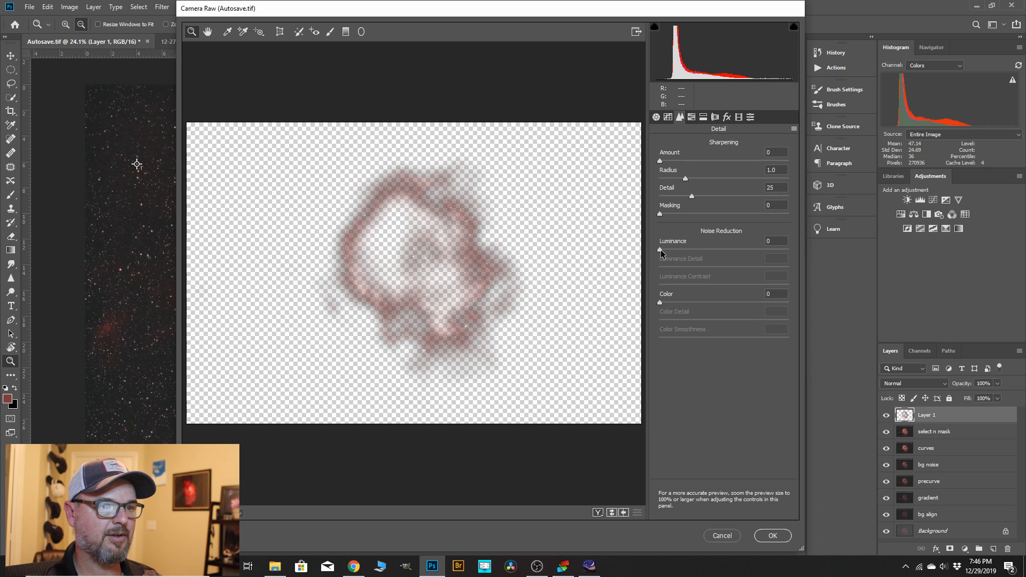
left_click_drag(661, 249, 677, 249)
left_click_drag(660, 303, 688, 303)
left_click(773, 536)
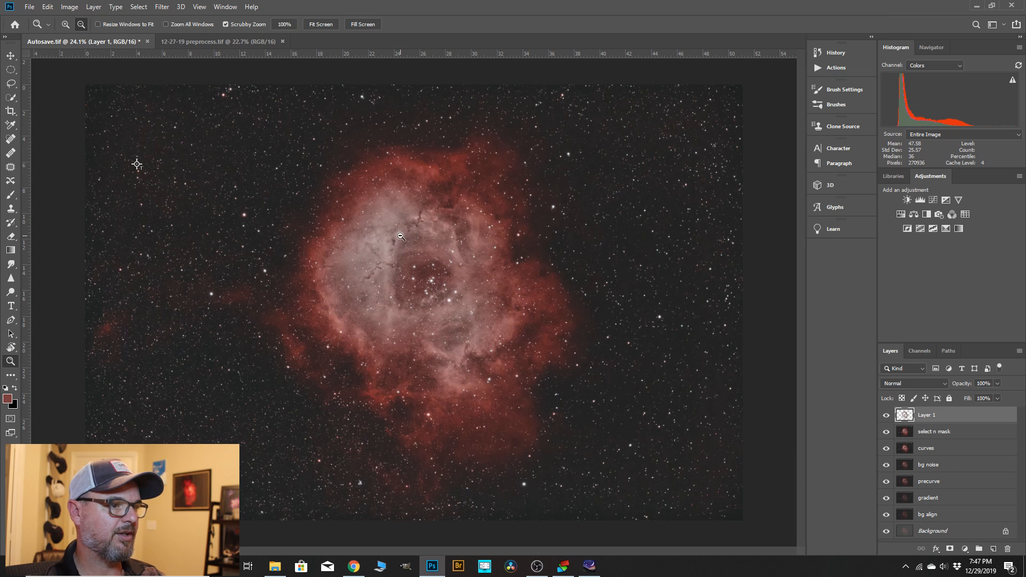
Start a Selective Color adjustment on "Layer 1" and set the Reds to cyan -8%, magenta +3% and black +1%.
left_click(72, 7)
mouse_move(83, 35)
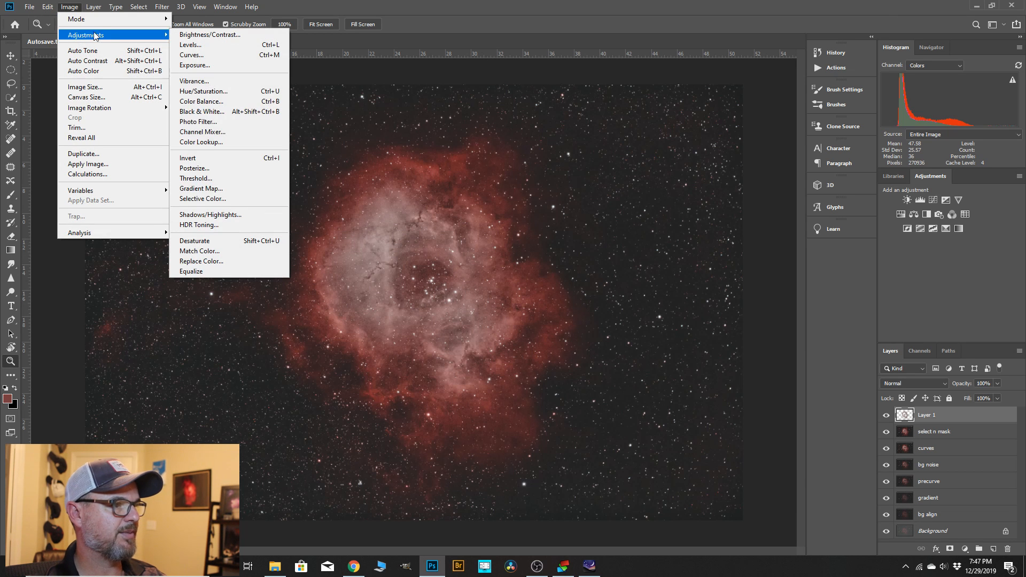
left_click(215, 198)
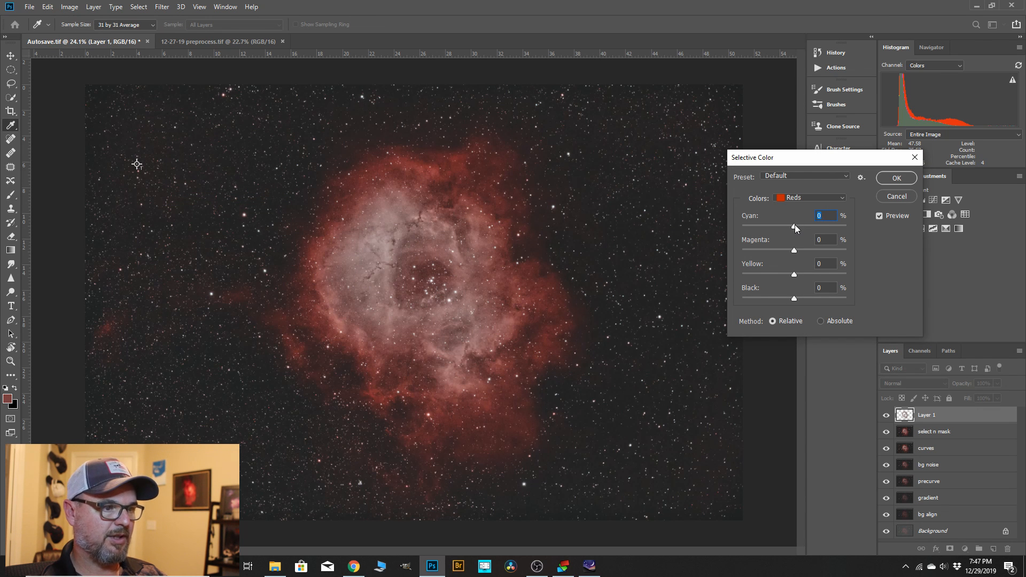
key("Up")
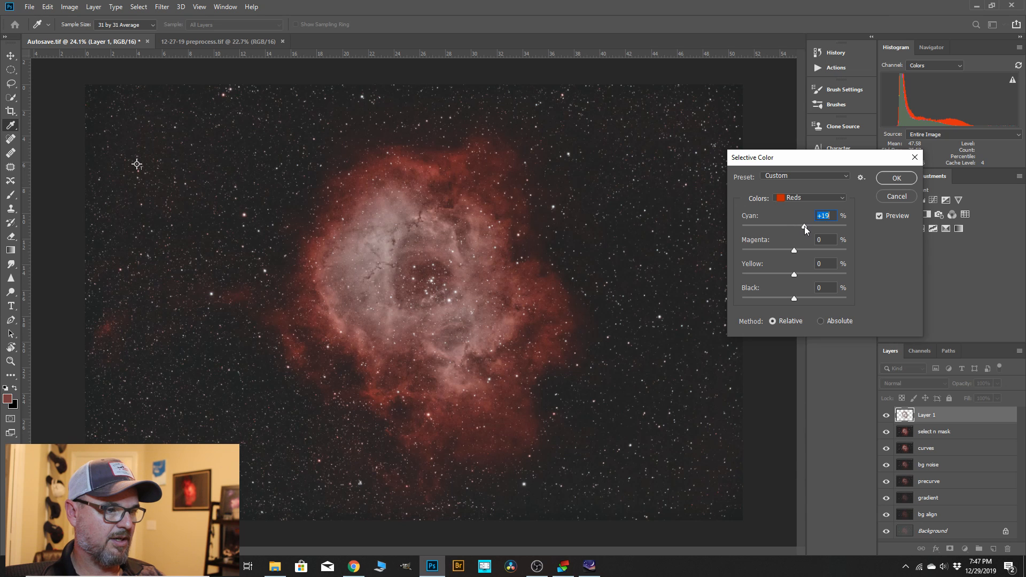
mouse_move(789, 232)
left_mouse_down()
mouse_move(802, 233)
mouse_move(790, 239)
left_mouse_up()
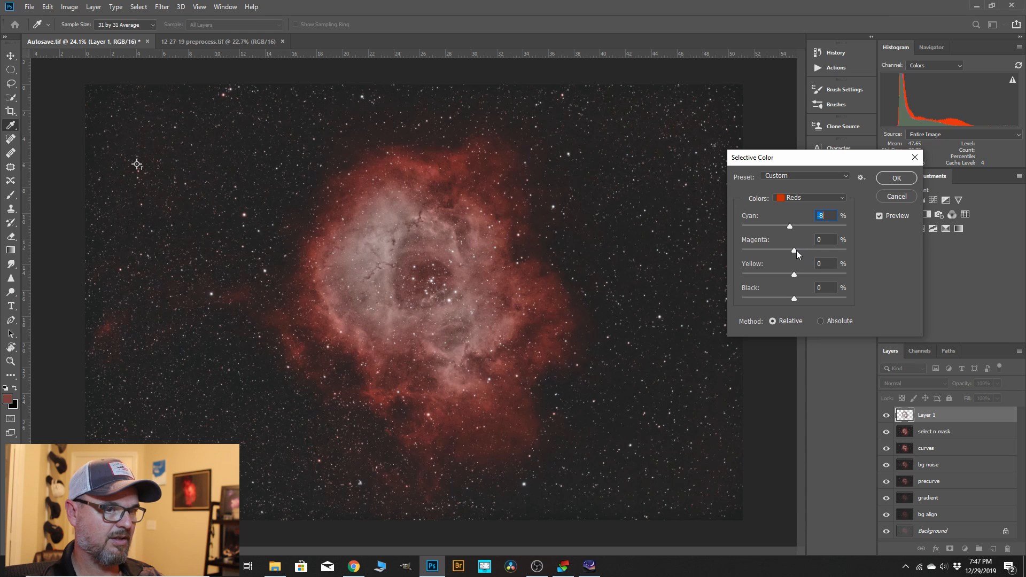
left_click_drag(794, 249, 796, 250)
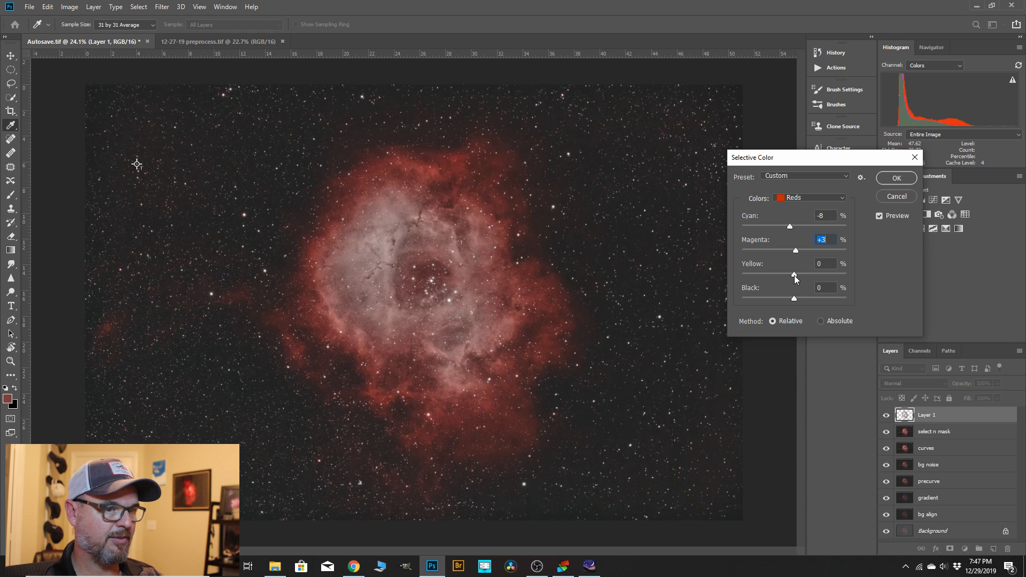
left_click_drag(794, 297, 794, 297)
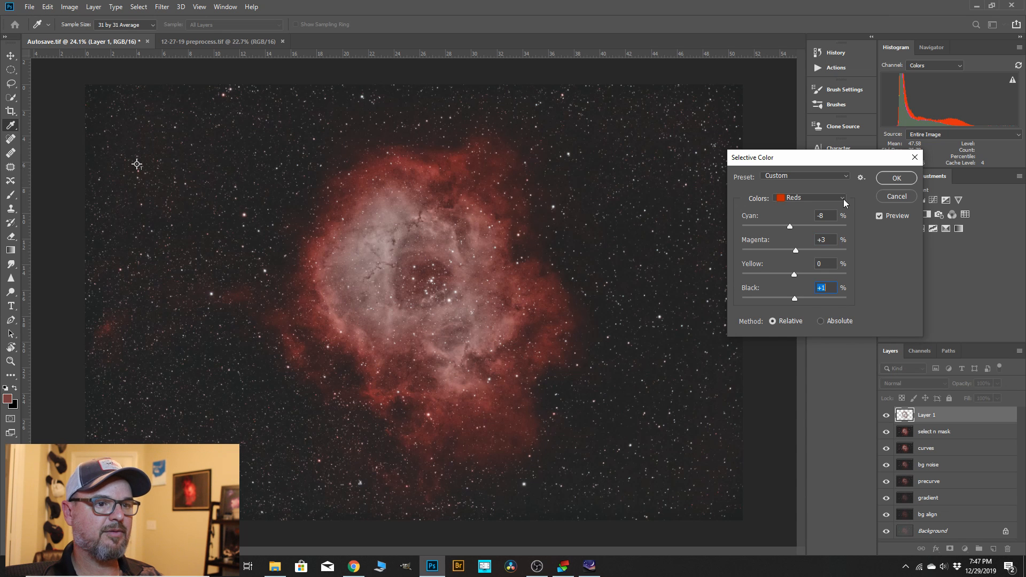
Switch the Selective Color adjustment to the Neutrals.
left_click(844, 199)
left_click(805, 277)
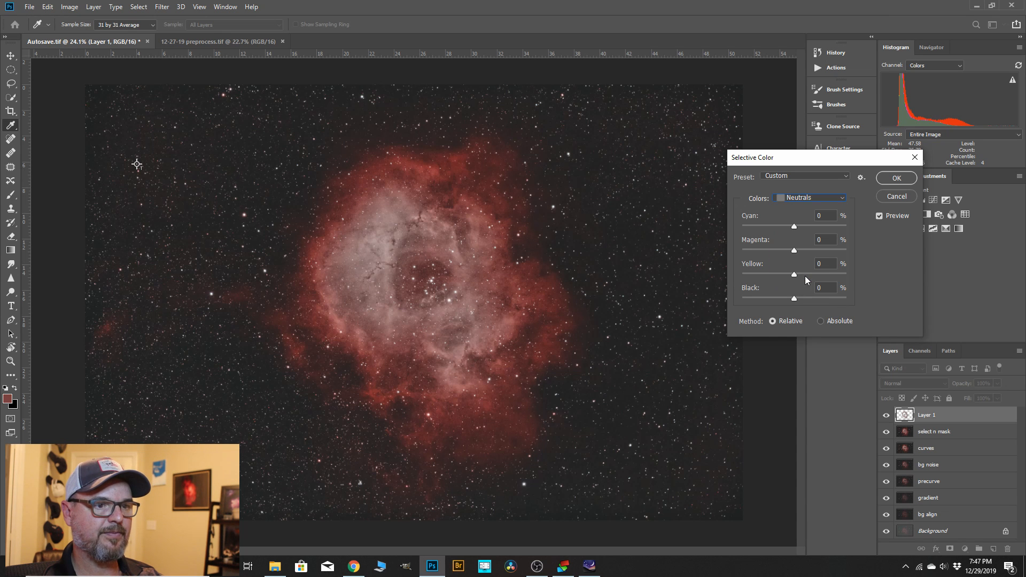
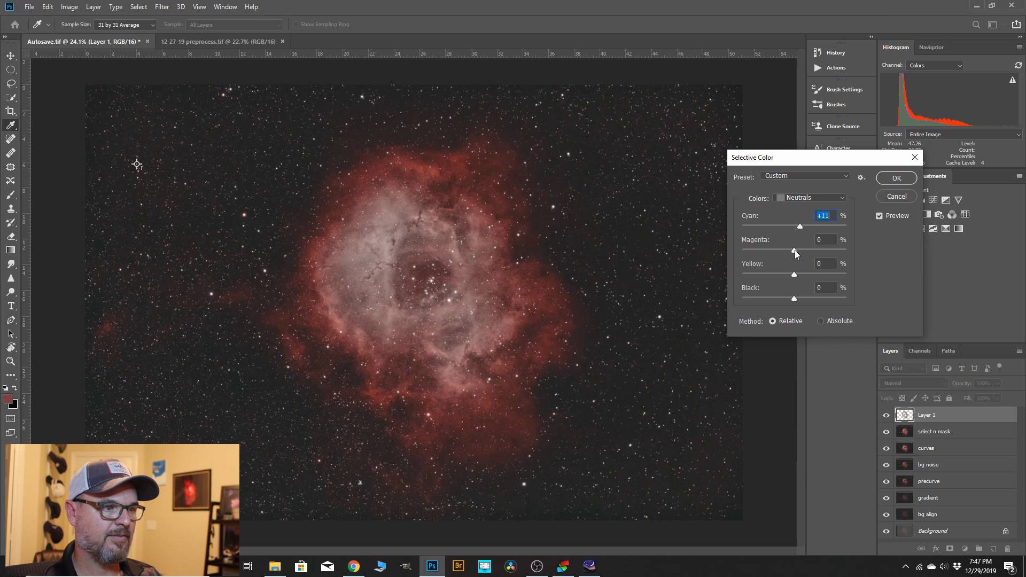
Set the Neutrals to magenta +2%, yellow +1% and black +4%, and apply the Selective Color adjustment.
left_click_drag(794, 250, 804, 252)
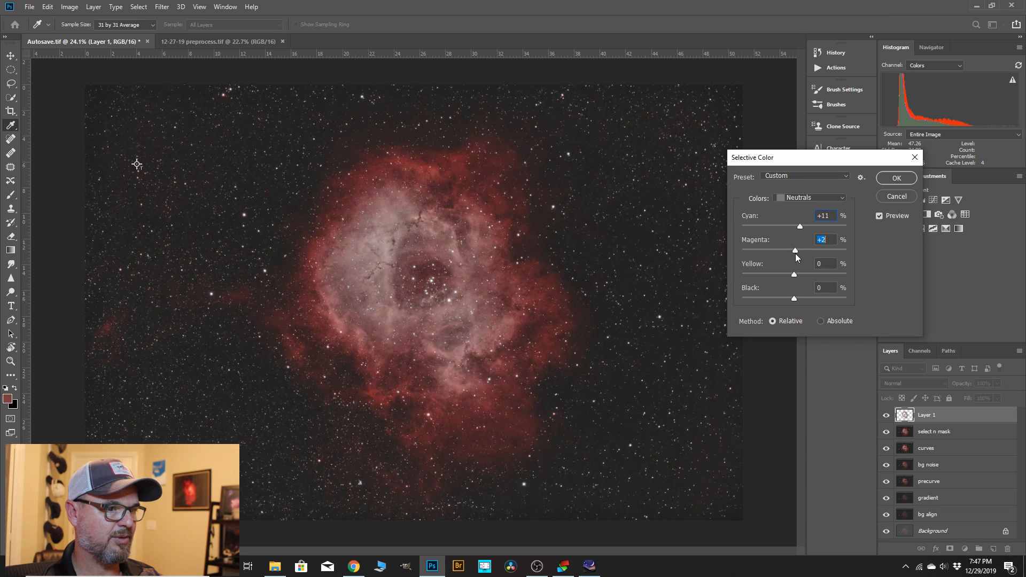
left_click(794, 274)
left_click_drag(794, 297, 792, 298)
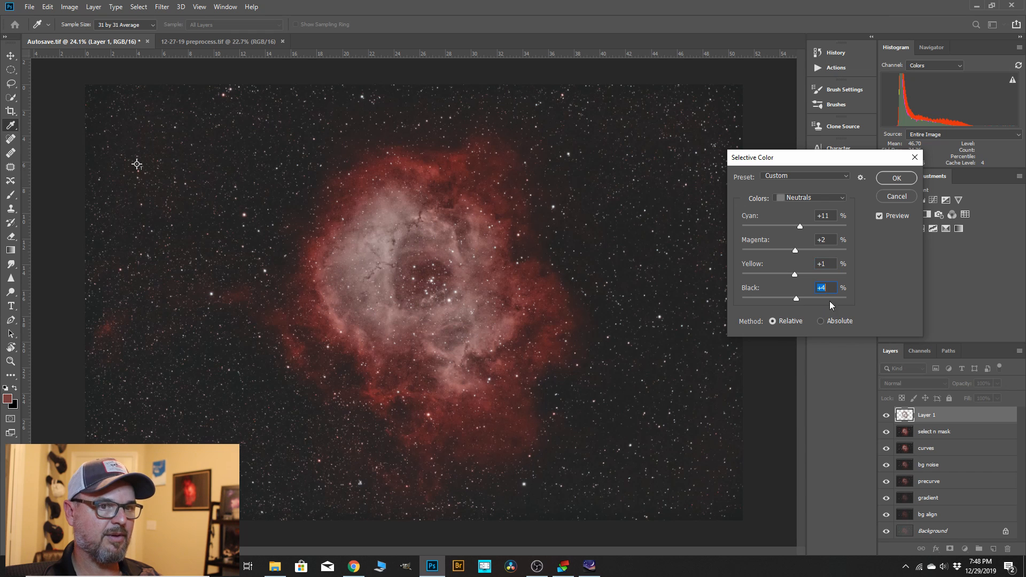
left_click(888, 180)
key("z")
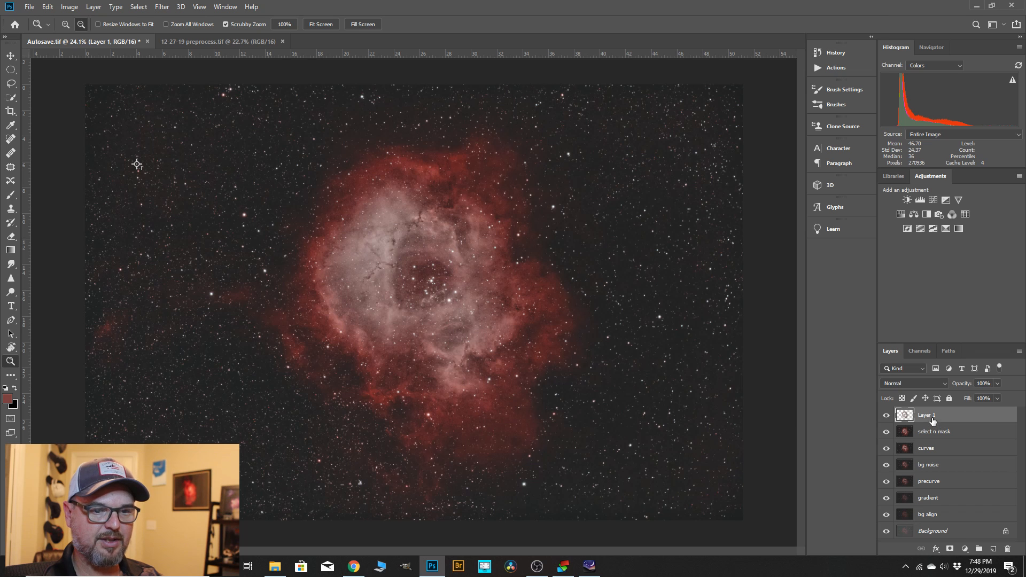
Duplicate "Layer 1" and set the copy to Color Dodge blending at 13% opacity.
left_click_drag(932, 419, 993, 549)
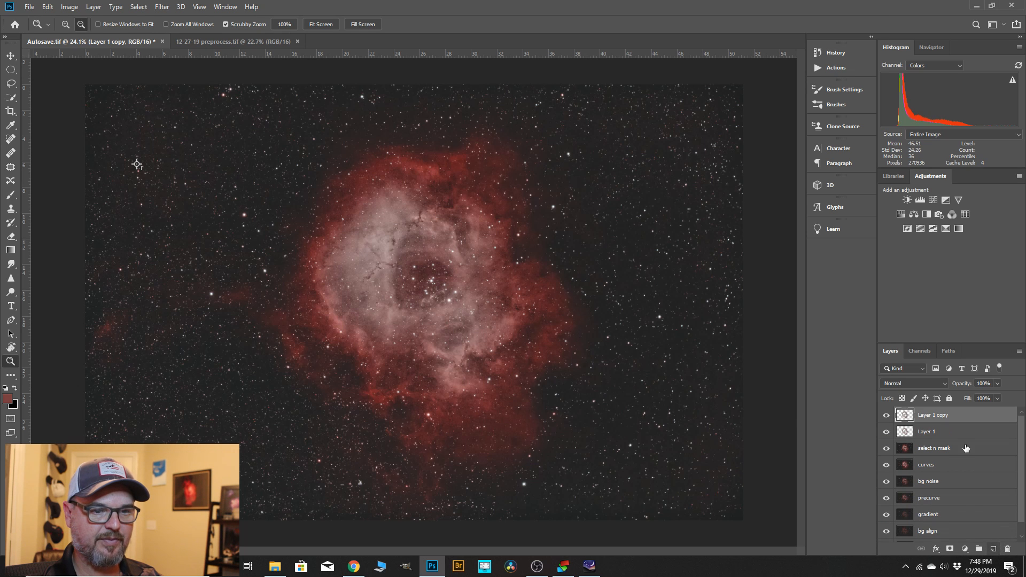
left_click(945, 382)
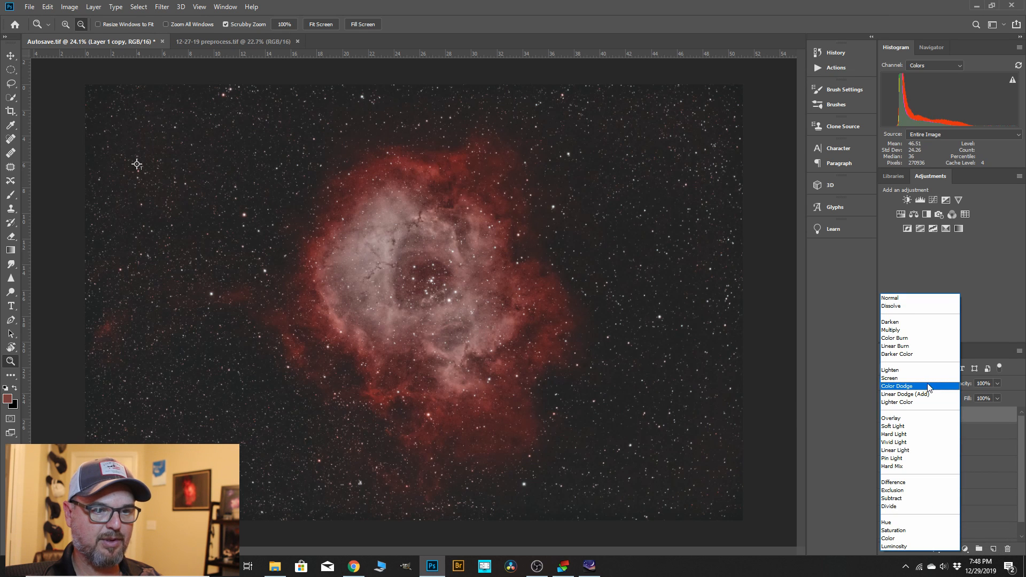
left_click(924, 387)
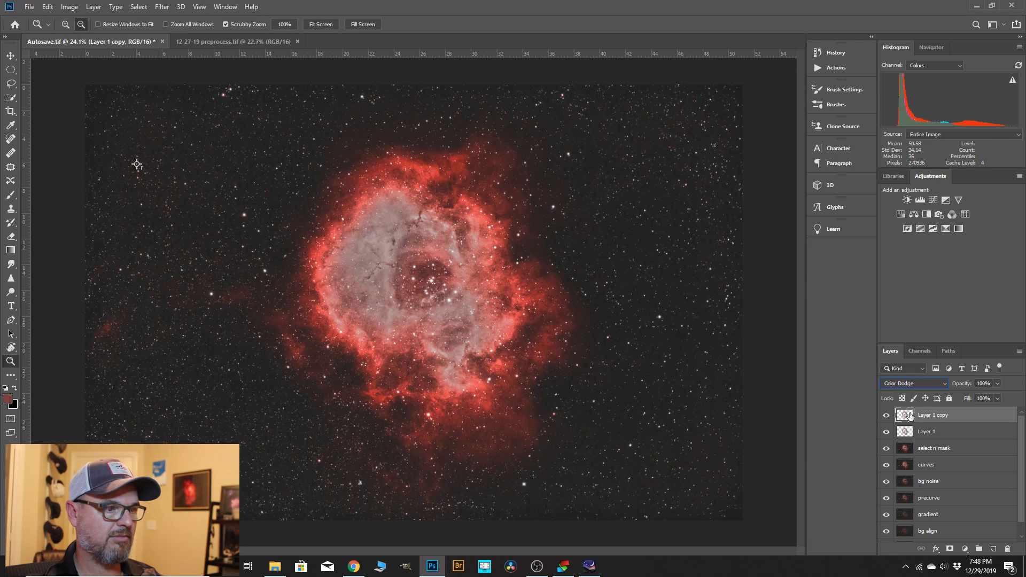
left_click(997, 384)
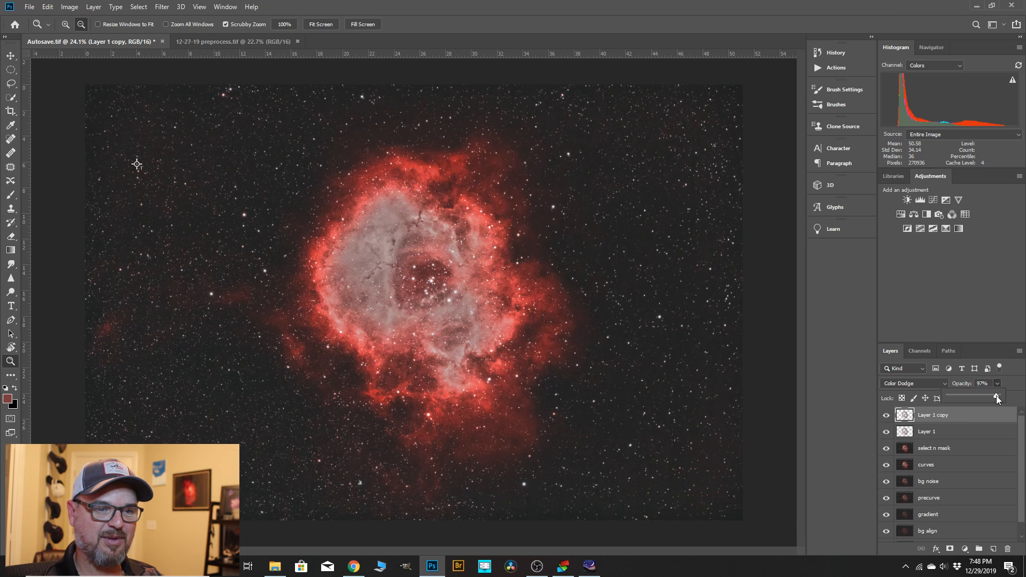
left_click_drag(949, 396, 945, 396)
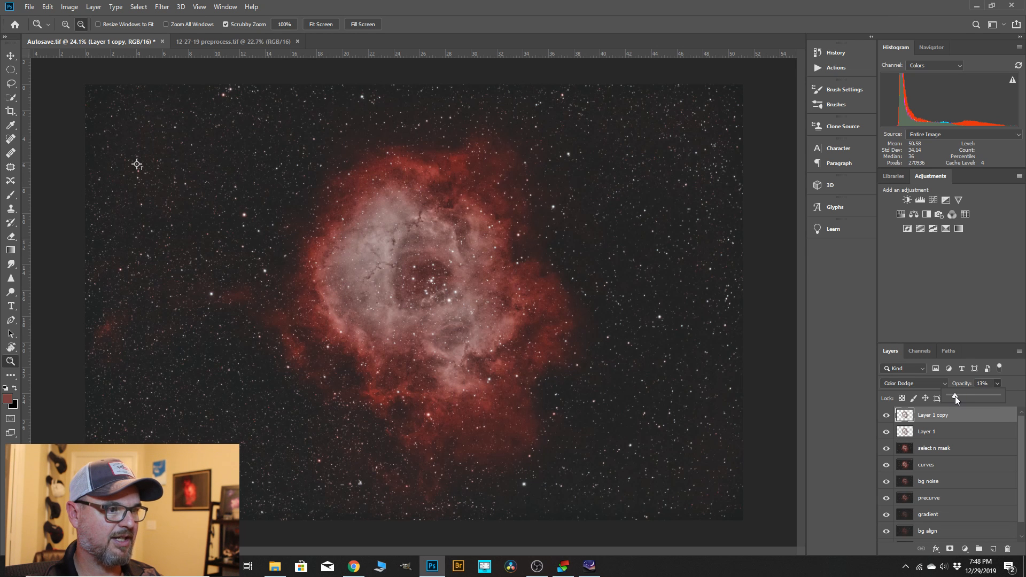
Merge the Color Dodge copy down into "Layer 1", and merge the result down into "select n mask".
right_click(925, 415)
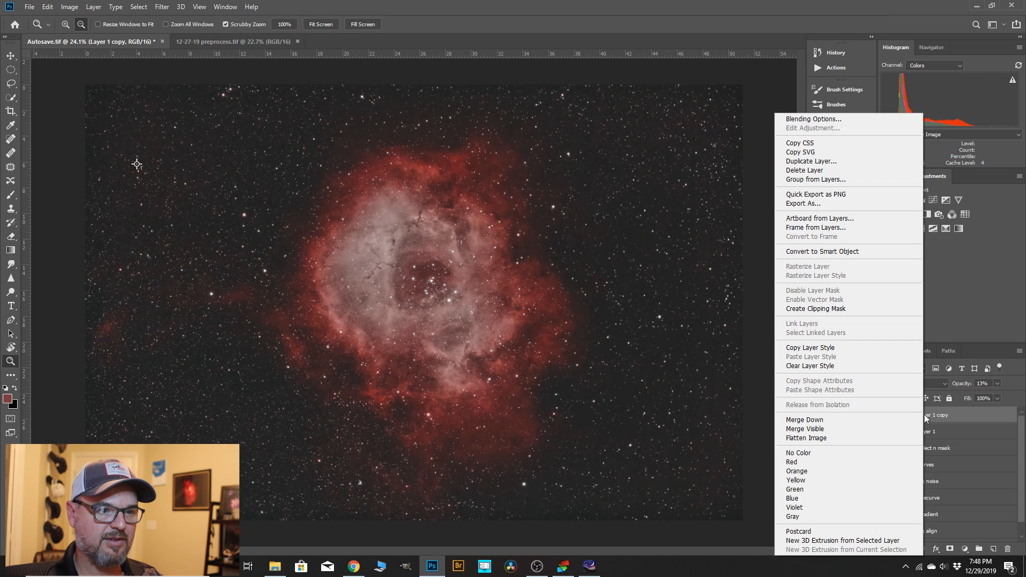
left_click(796, 420)
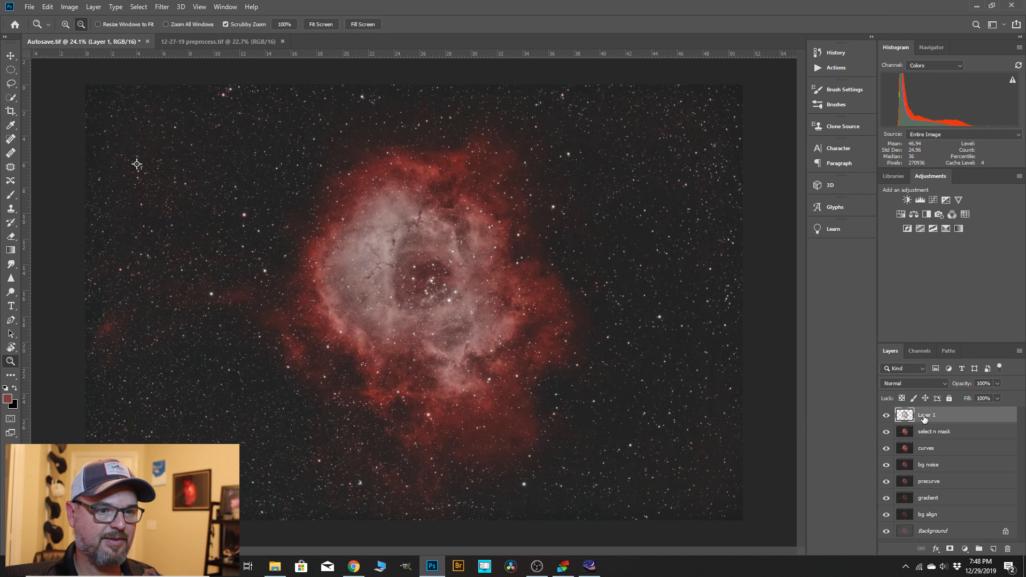
right_click(924, 416)
left_click(830, 424)
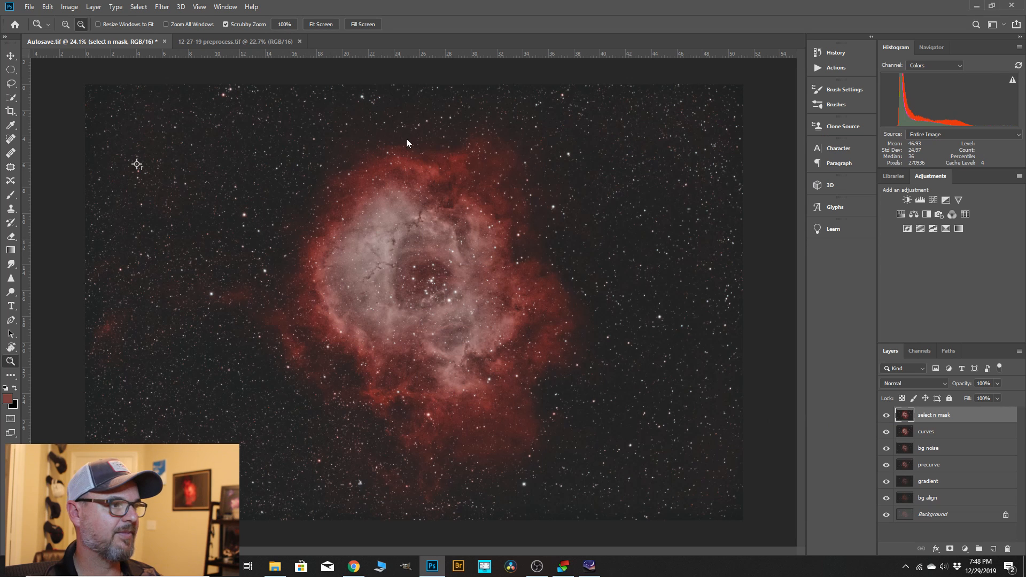
Select the pale inner nebula by Color Range, sampling its grayish-pink tone with a fuzziness of 74.
left_click(138, 6)
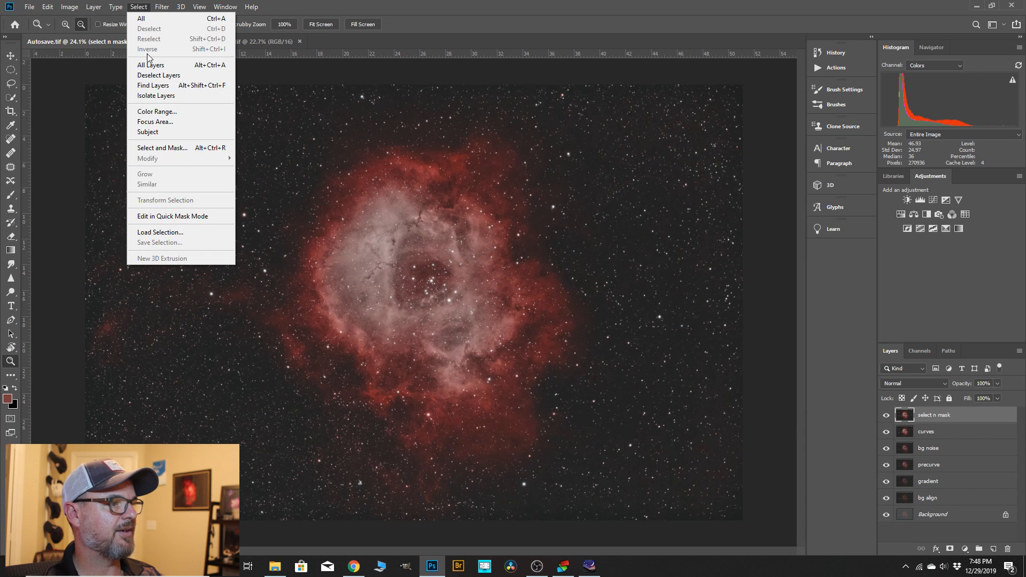
left_click(157, 111)
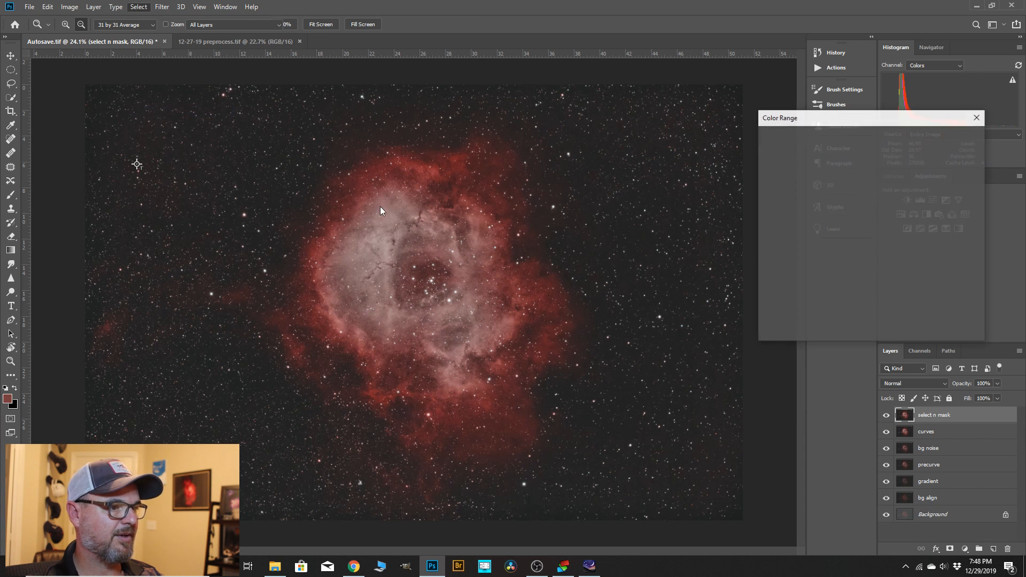
left_click(382, 276)
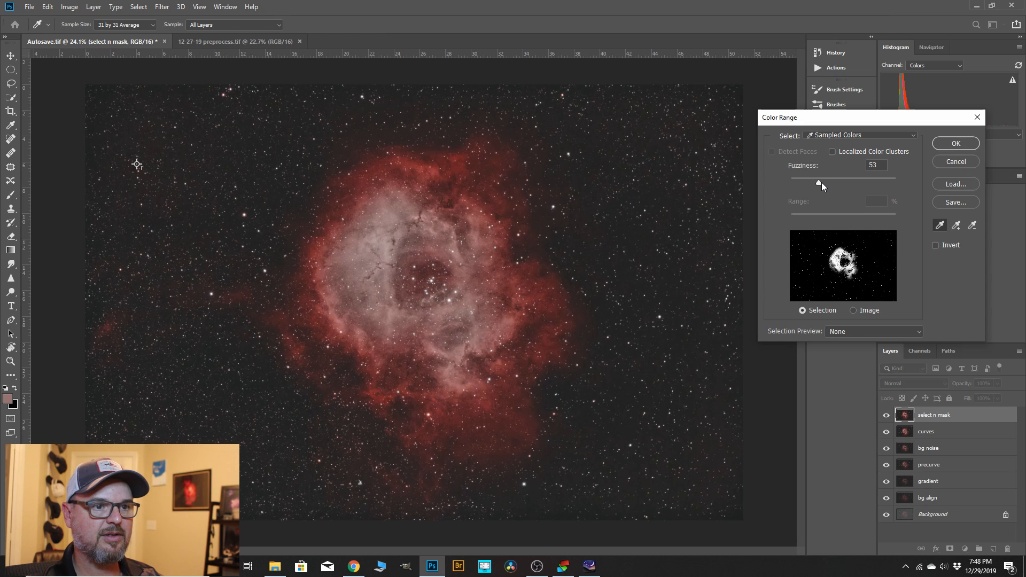
left_click_drag(822, 182, 830, 182)
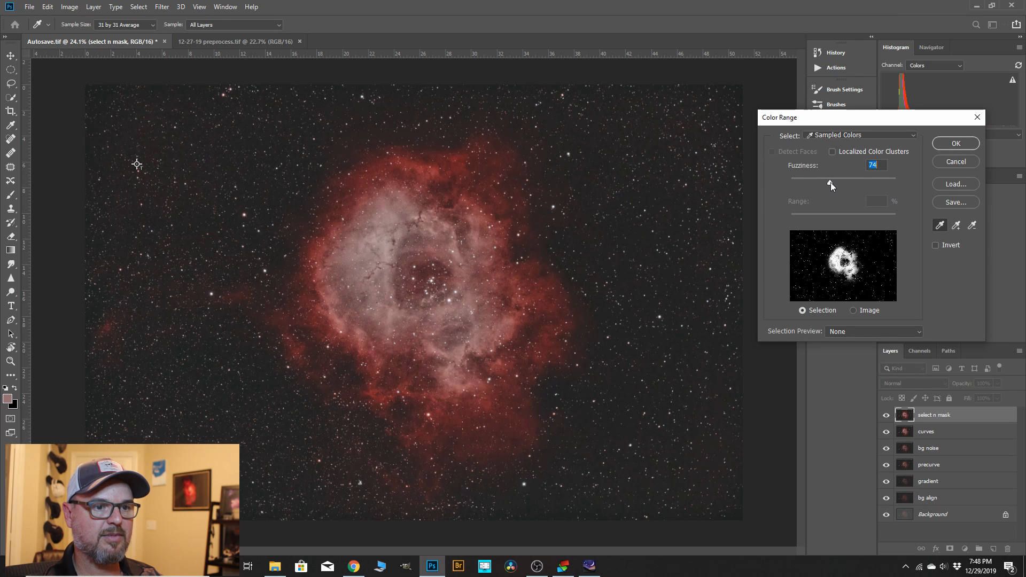
left_click(960, 145)
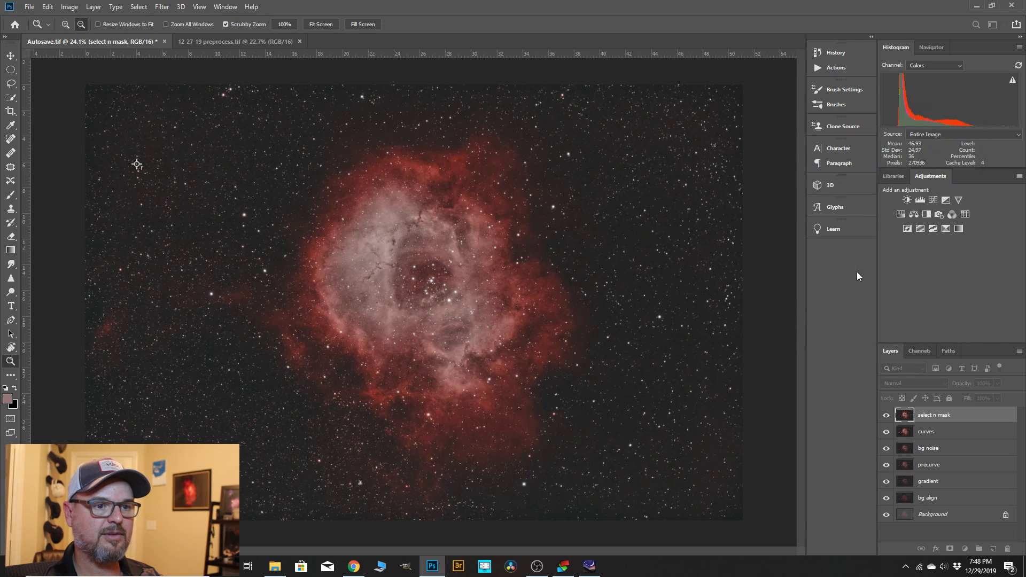
Feather the inner nebula selection by 52 px with Select and Mask and copy it to a new layer.
left_click(147, 7)
left_click(162, 148)
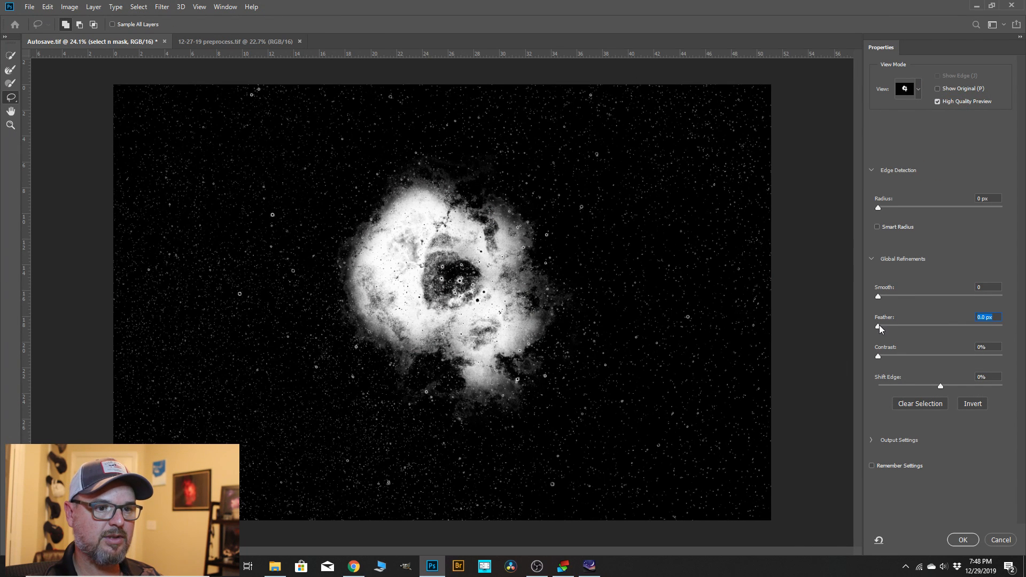
left_click_drag(935, 327, 947, 327)
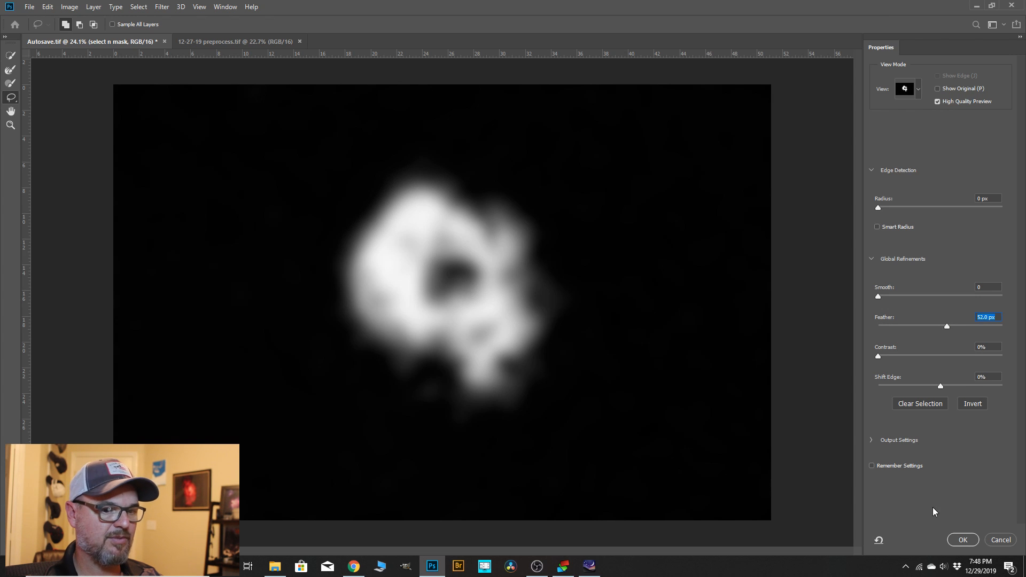
left_click(963, 539)
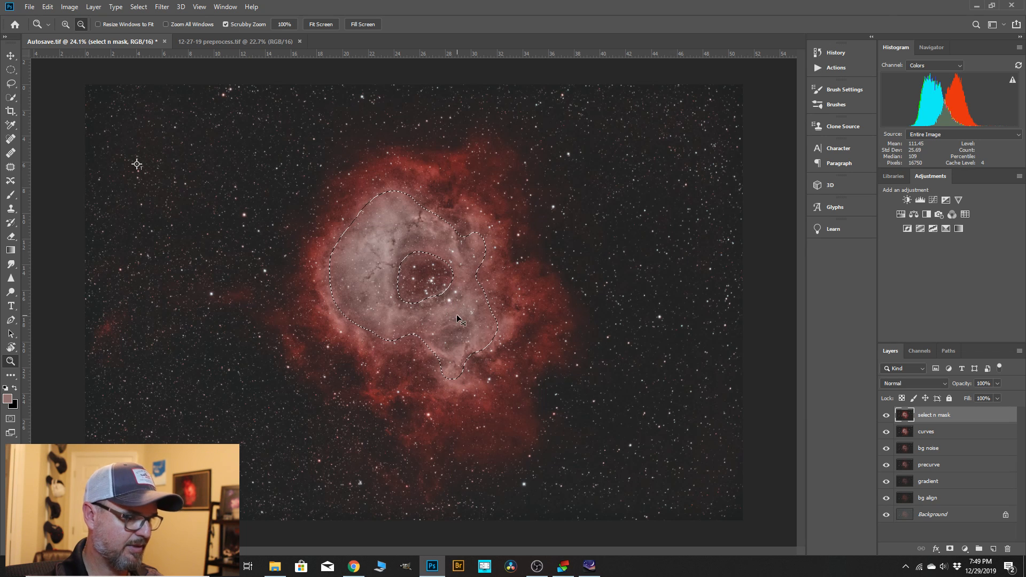
key("ctrl+j")
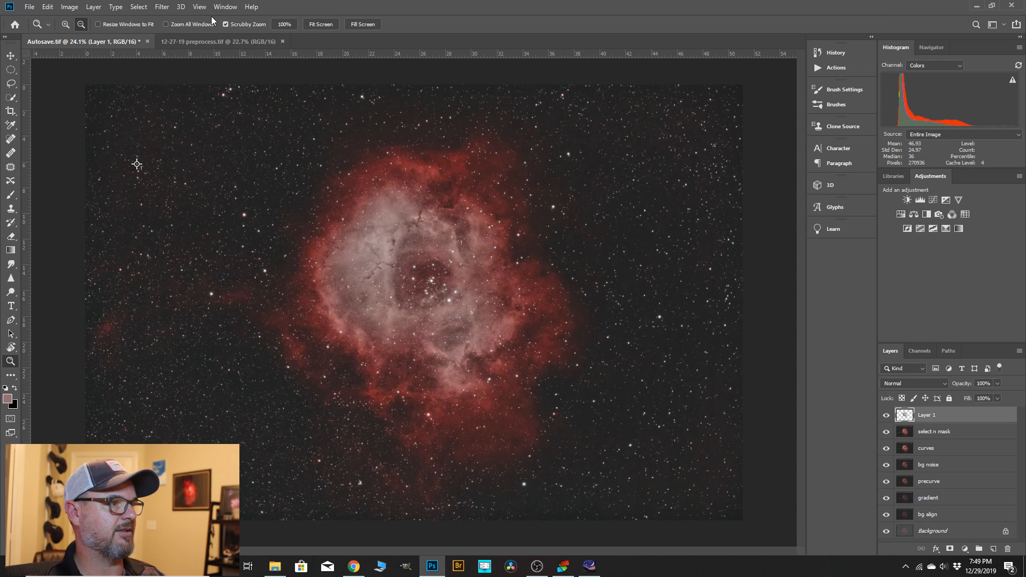
Start the Camera Raw Filter on the inner nebula layer and set clarity +24, contrast +13 and vibrance +16.
left_click(163, 7)
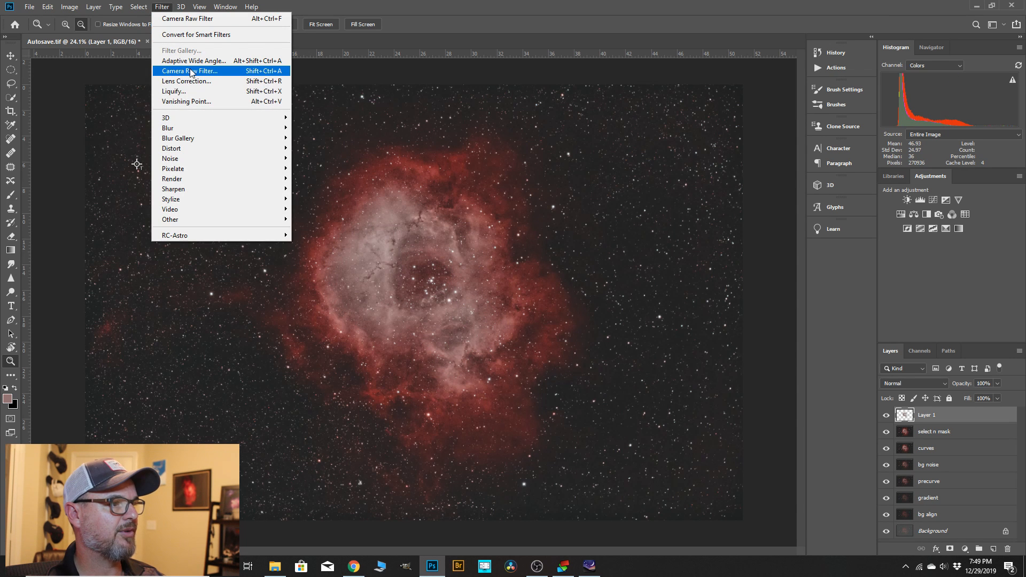
left_click(191, 71)
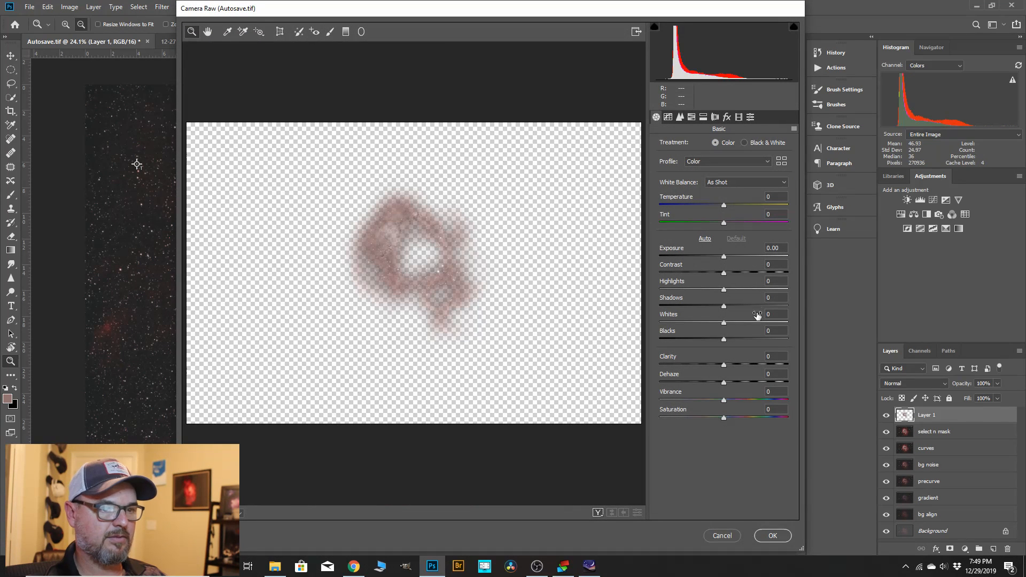
left_click_drag(725, 365, 741, 365)
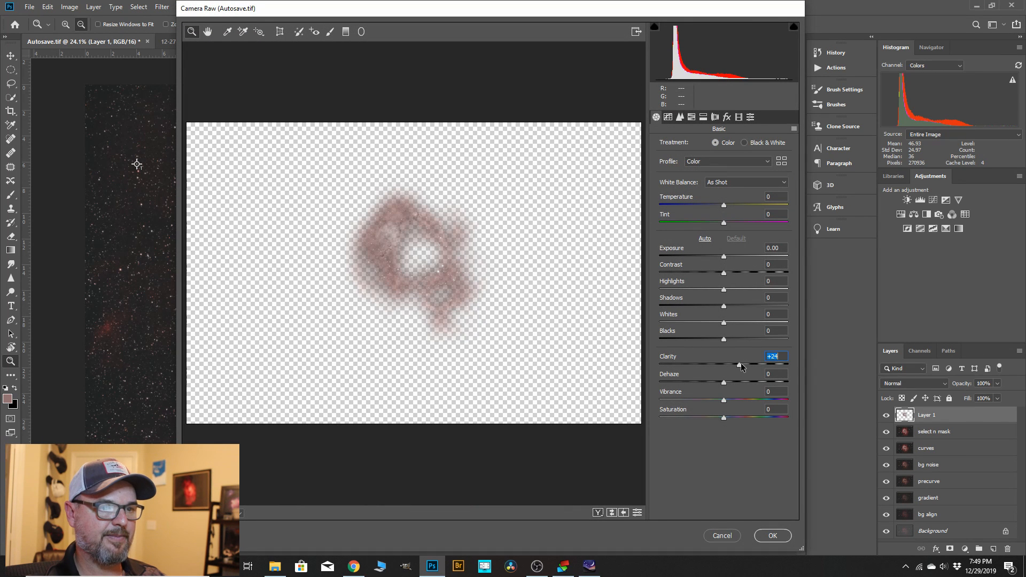
left_click_drag(723, 272, 732, 273)
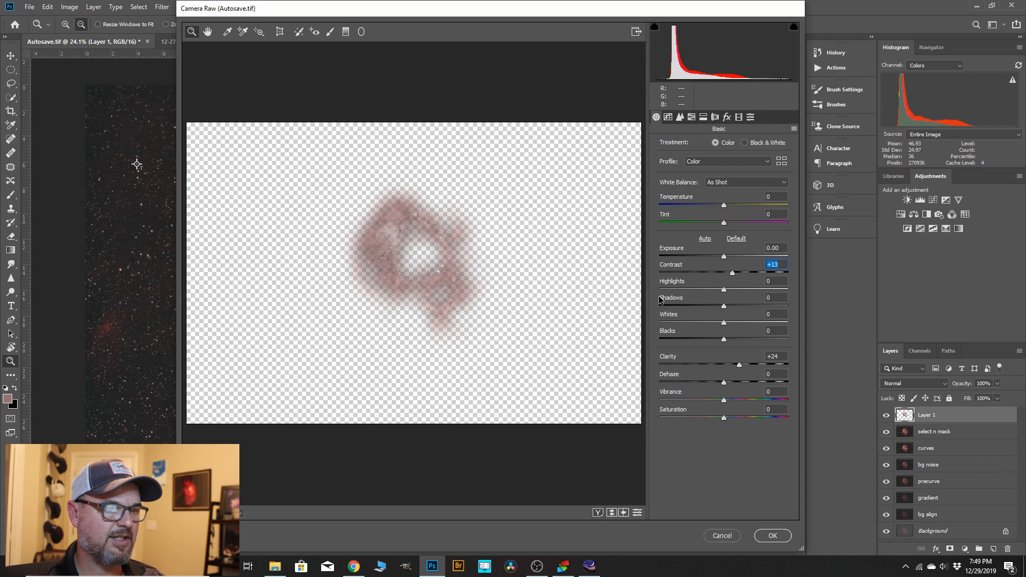
left_click_drag(721, 399, 734, 400)
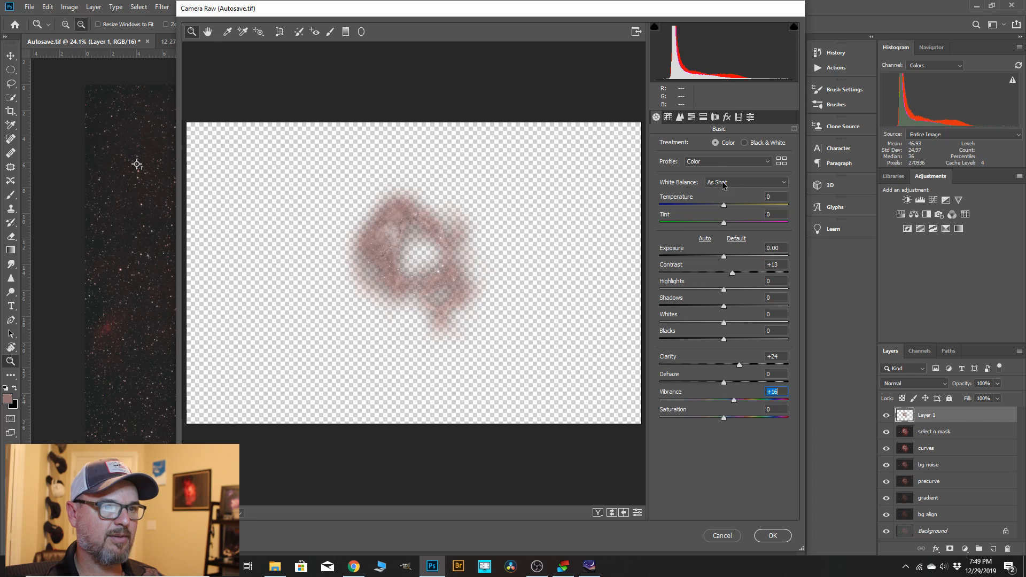
Set luminance noise reduction to 15 and color noise reduction to 18, and apply the Camera Raw Filter.
left_click(679, 119)
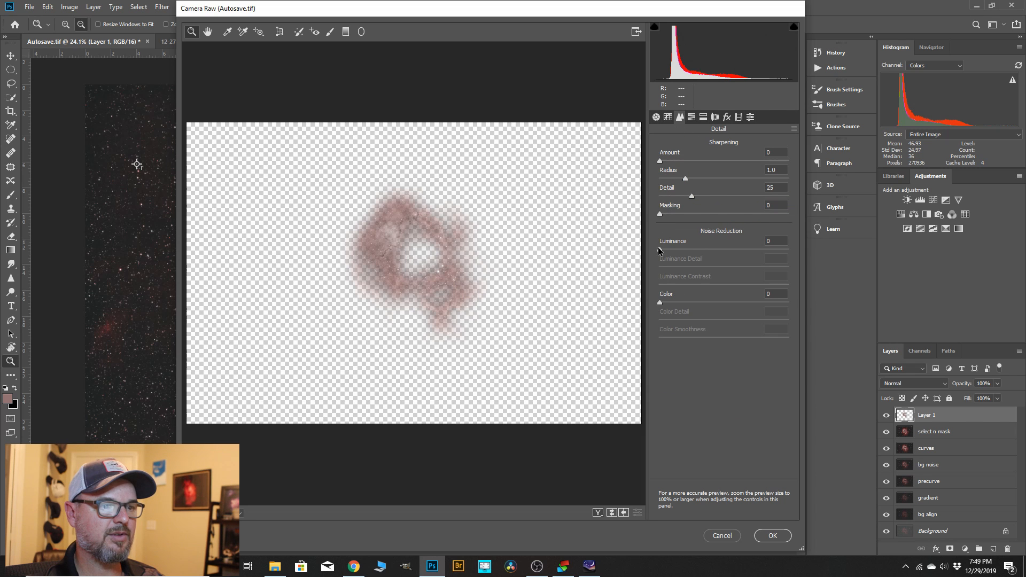
left_click_drag(661, 249, 678, 249)
left_click_drag(660, 303, 684, 303)
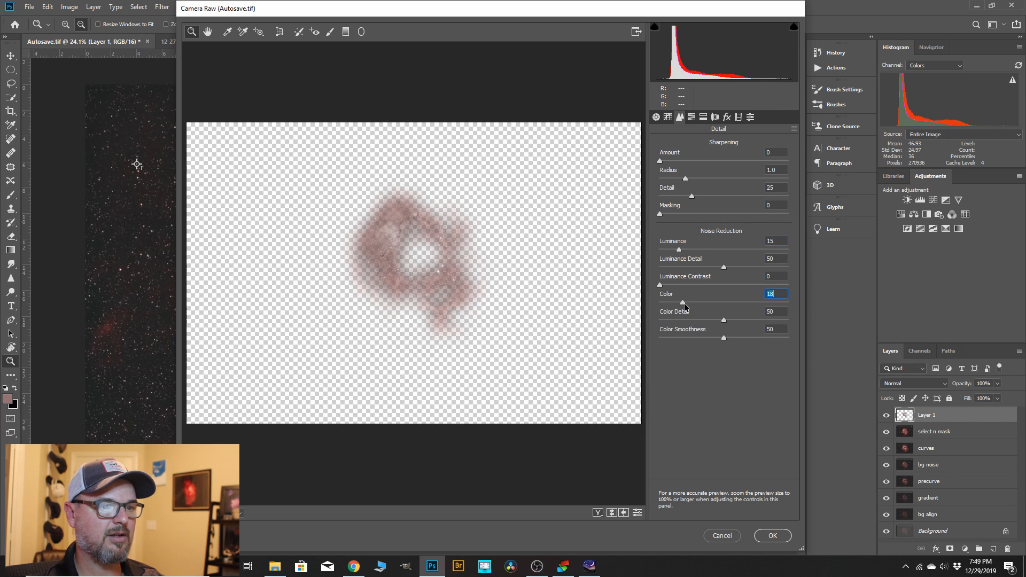
left_click(773, 536)
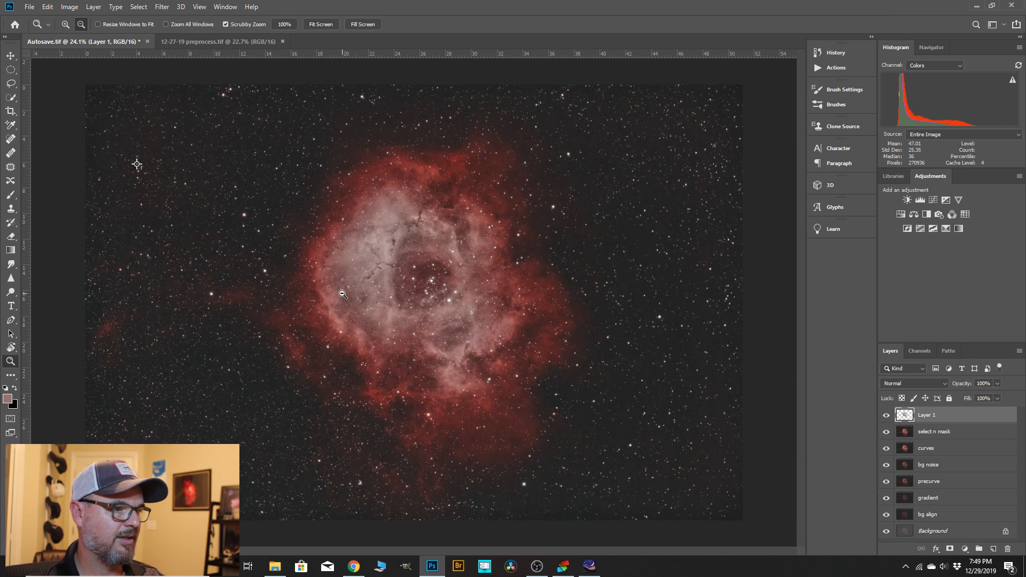
scroll(342, 294, "up", 2)
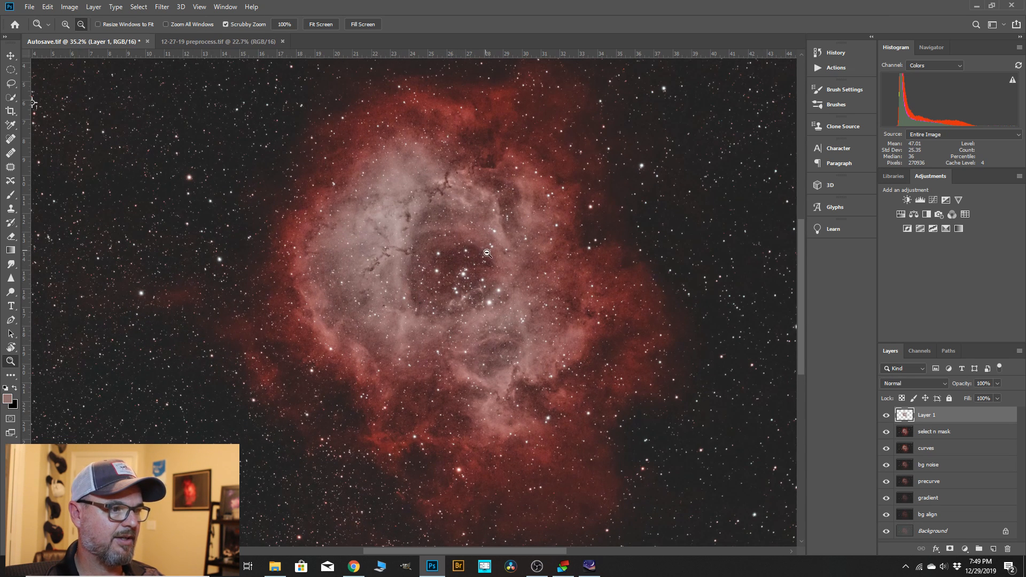
scroll(441, 284, "down", 2)
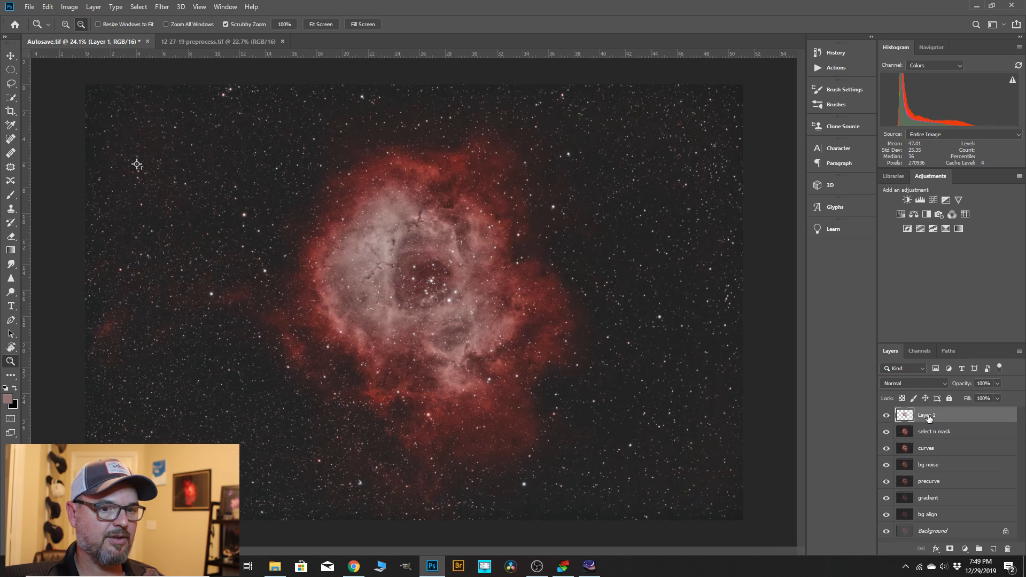
Start Selective Color on the inner nebula layer and set the Neutrals to cyan +16, magenta +2 and black +3.
left_click(70, 6)
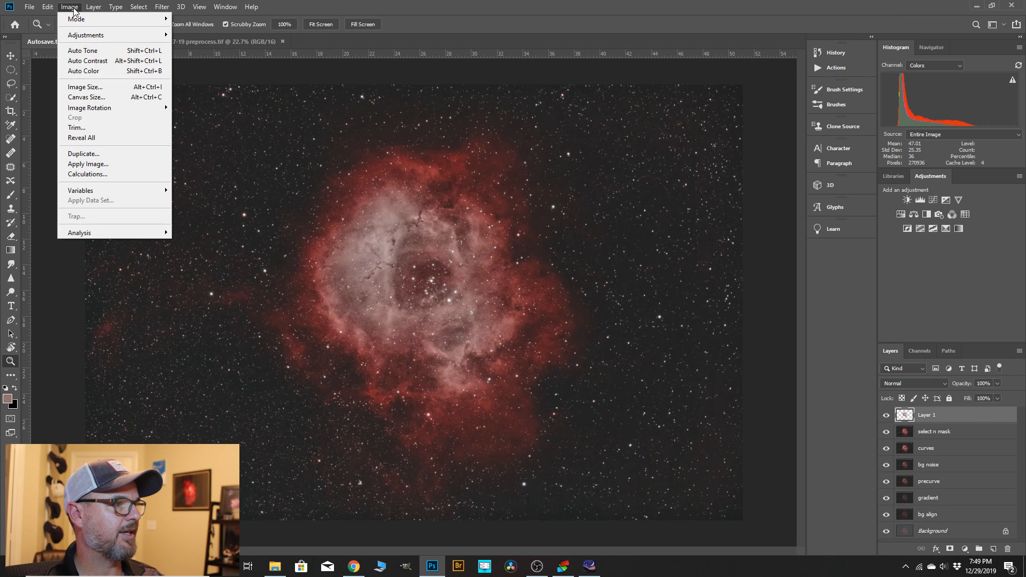
mouse_move(86, 34)
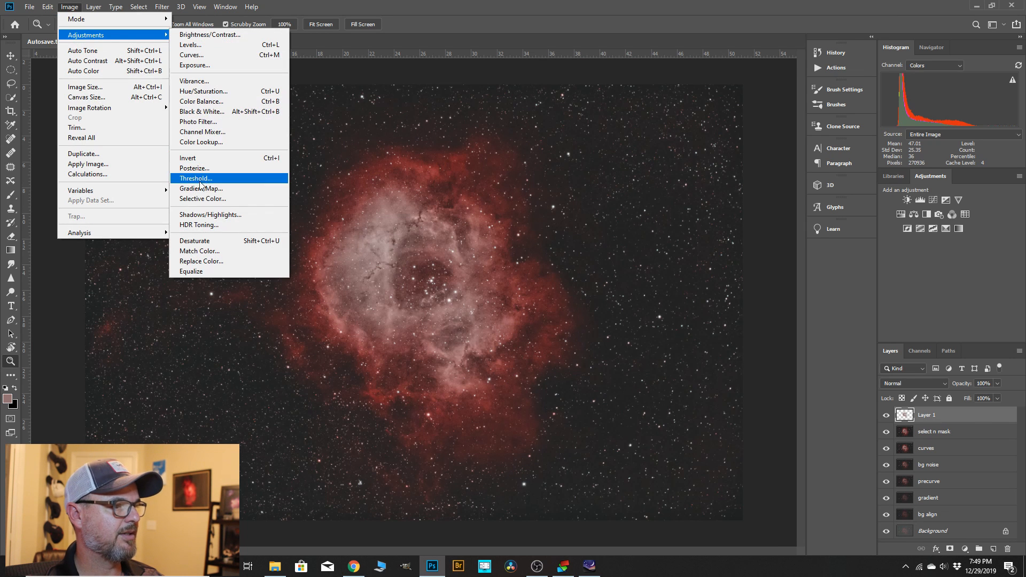
left_click(202, 199)
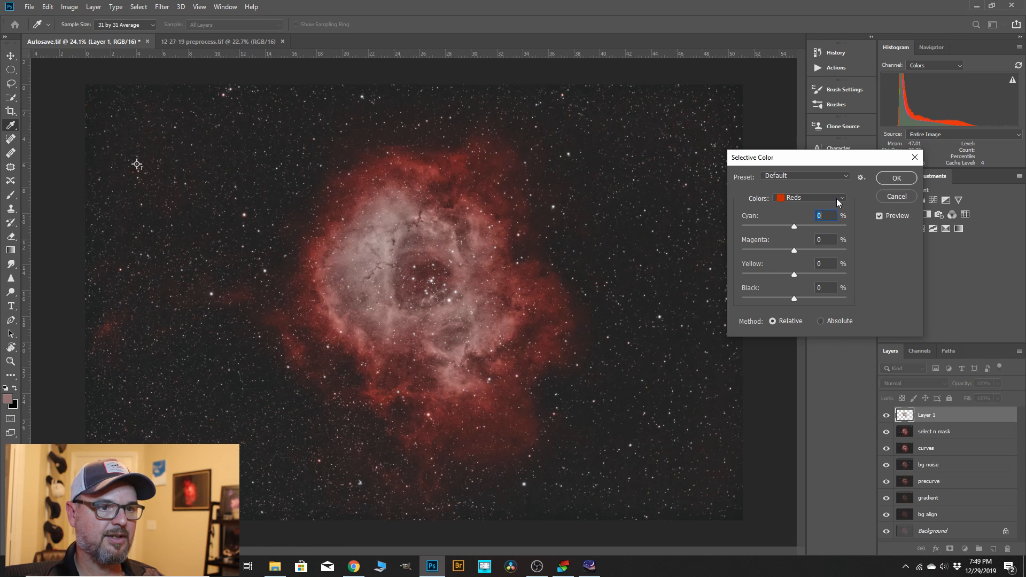
left_click(843, 199)
left_click(818, 278)
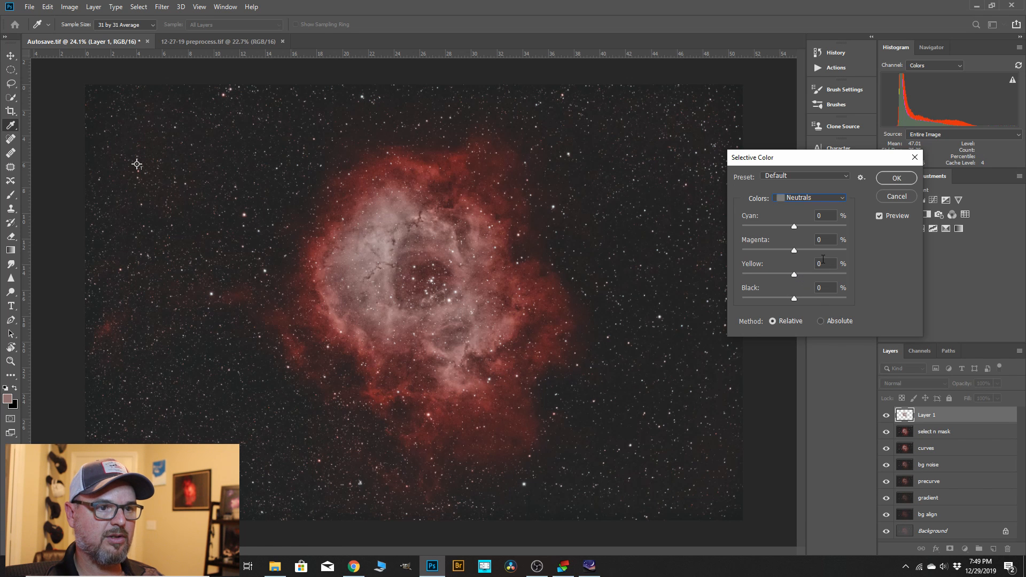
left_click_drag(797, 226, 793, 226)
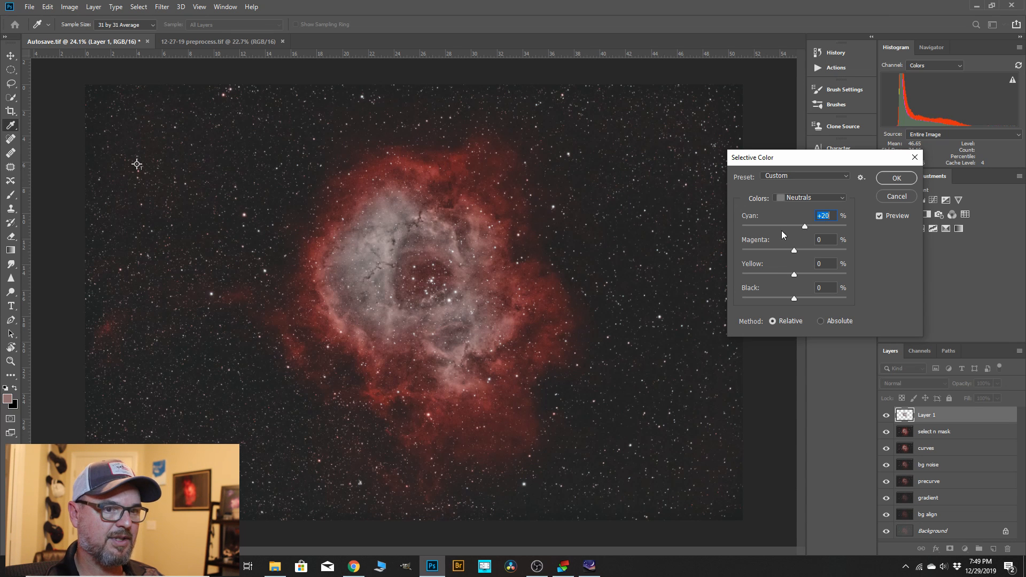
left_click_drag(794, 251, 792, 252)
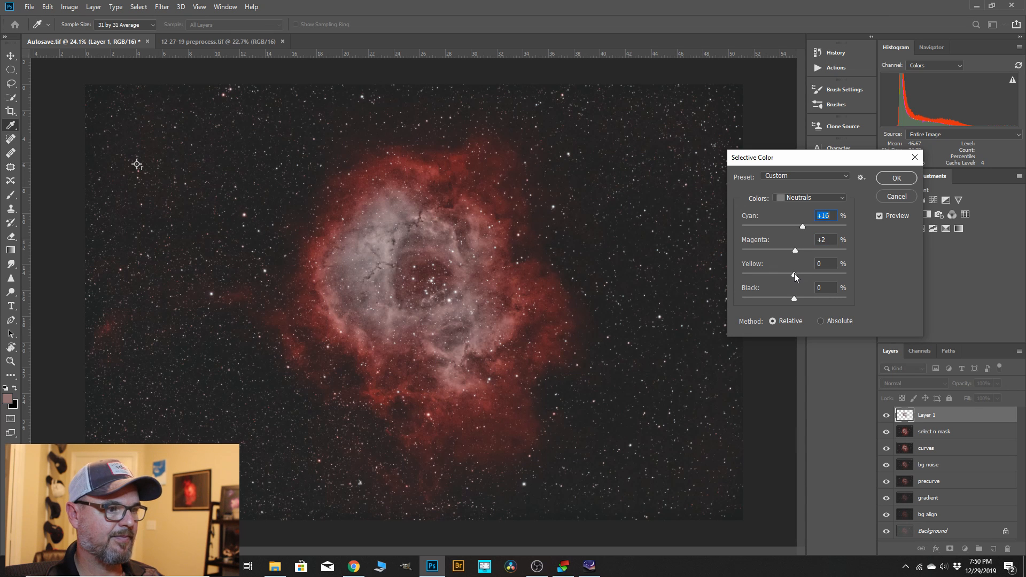
left_click_drag(795, 273, 793, 274)
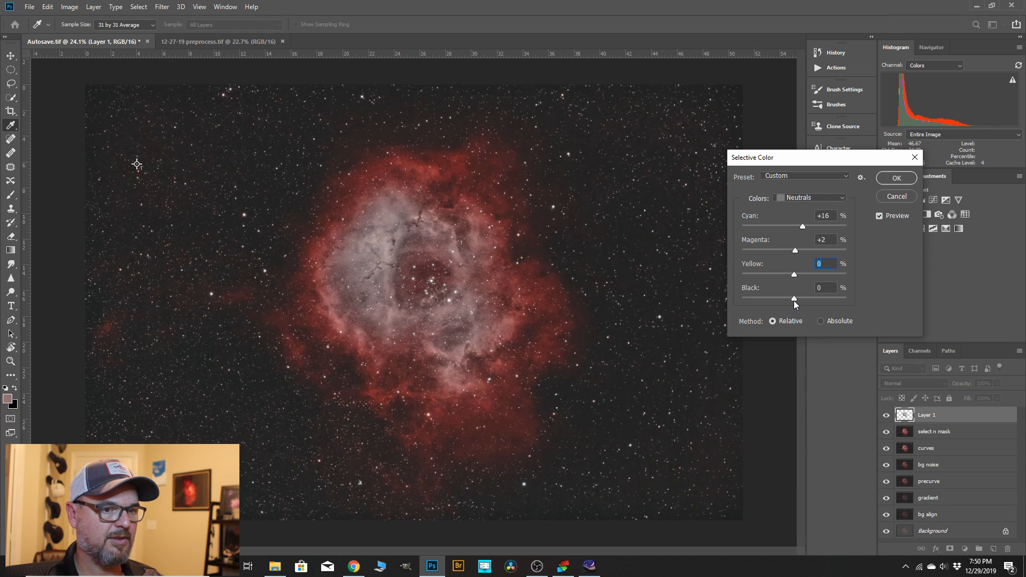
left_click_drag(794, 299, 793, 300)
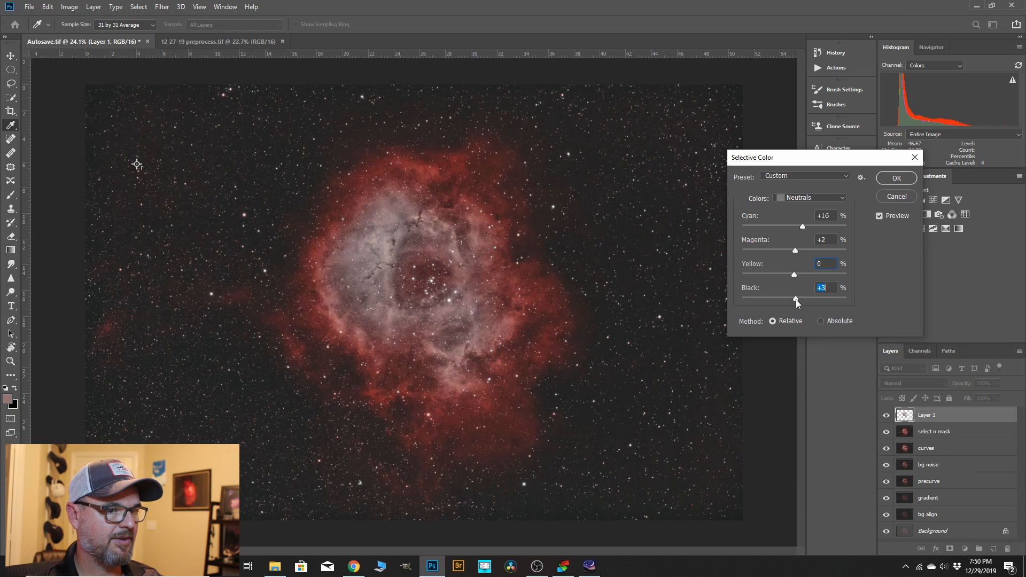
Set cyan to +16 for the Reds and apply the Selective Color adjustment.
left_click(842, 199)
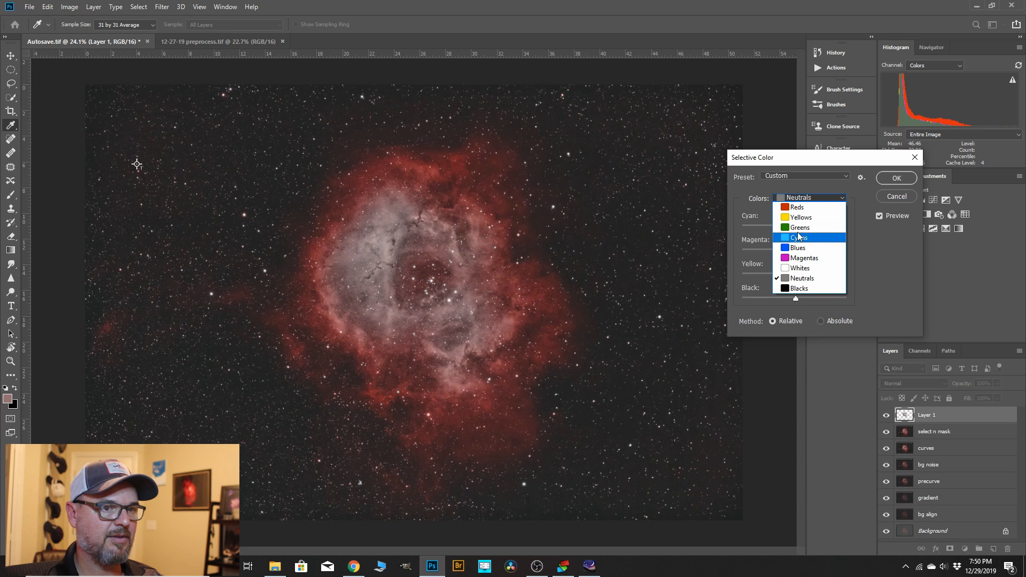
left_click(797, 207)
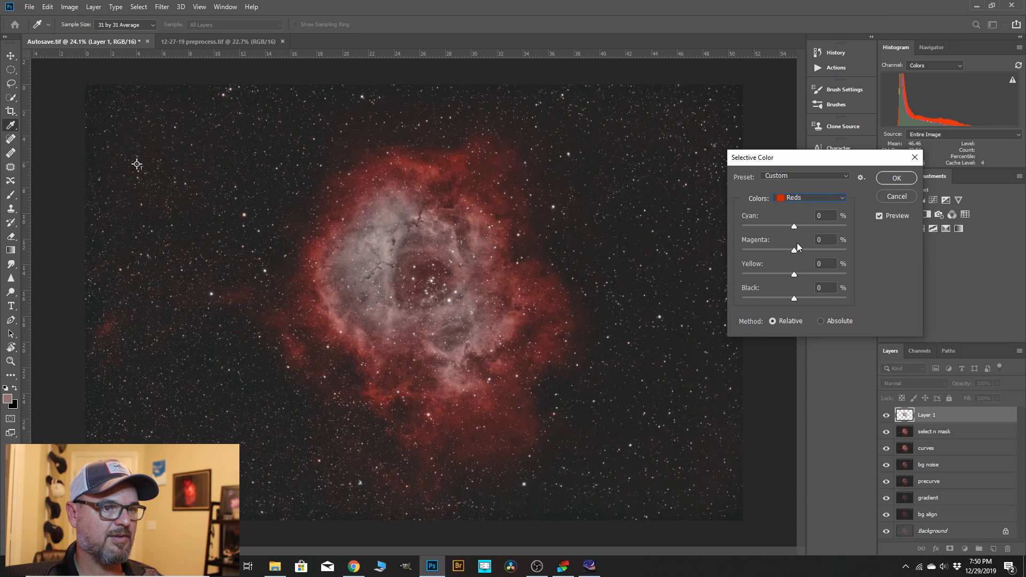
left_click_drag(794, 227, 785, 229)
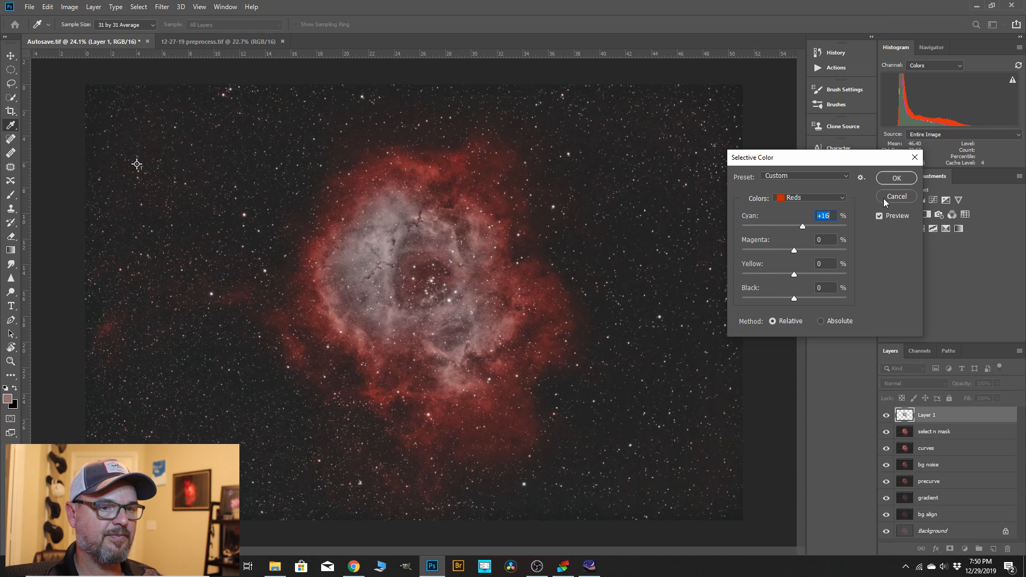
left_click(887, 181)
key("z")
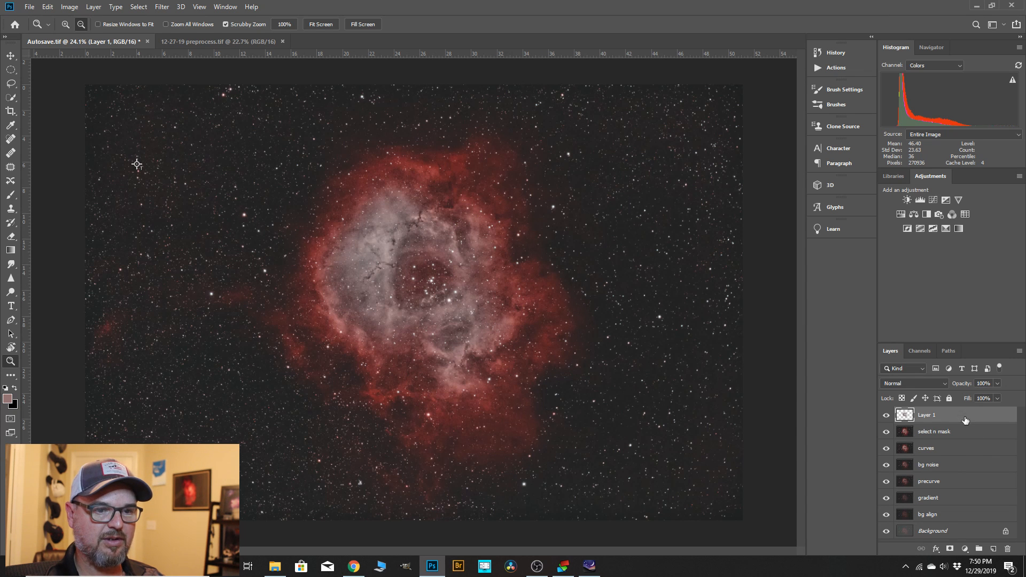
Try the Screen blend mode on the inner nebula layer and set it back to Normal.
left_click(945, 381)
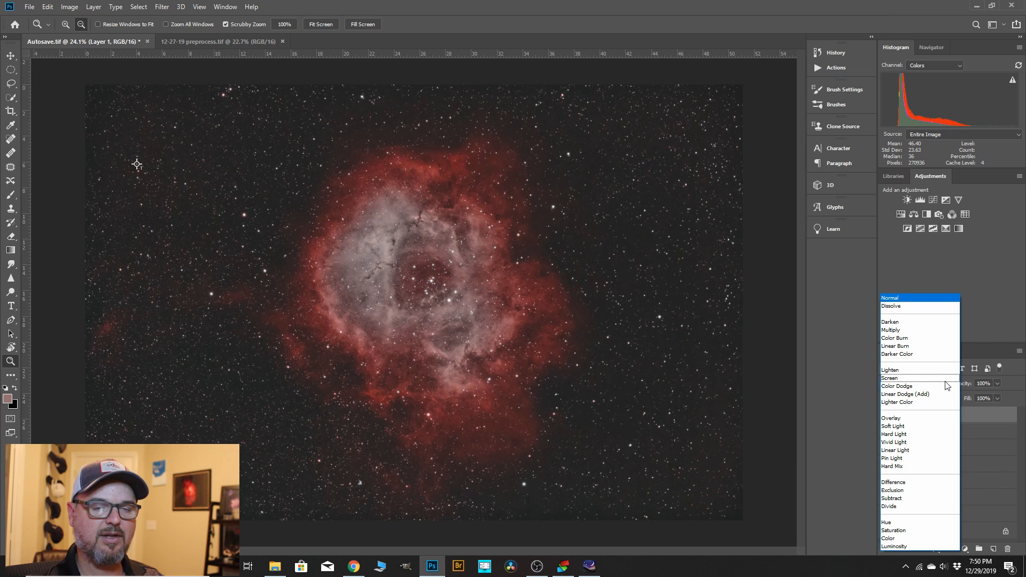
left_click(909, 378)
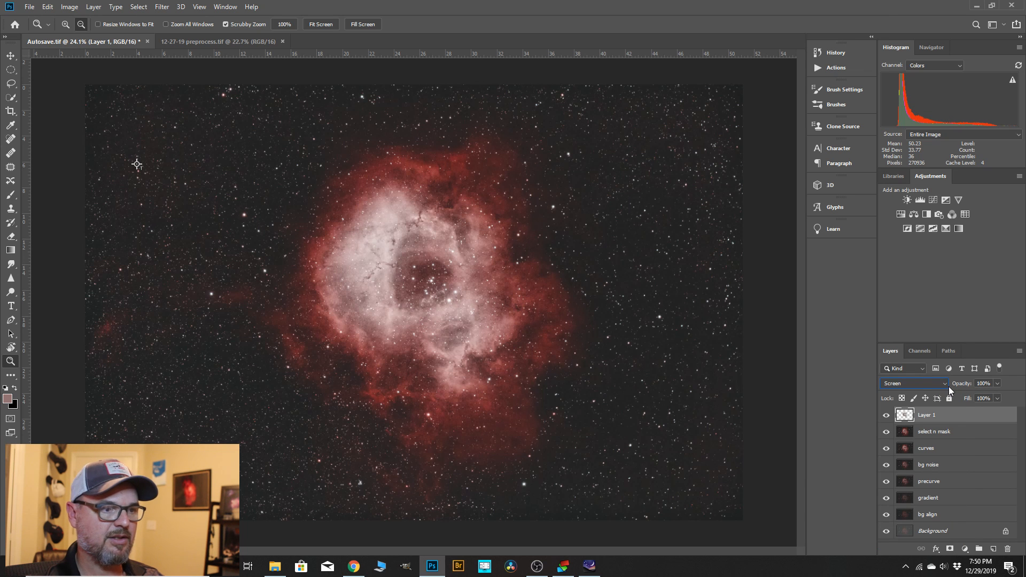
left_click(945, 384)
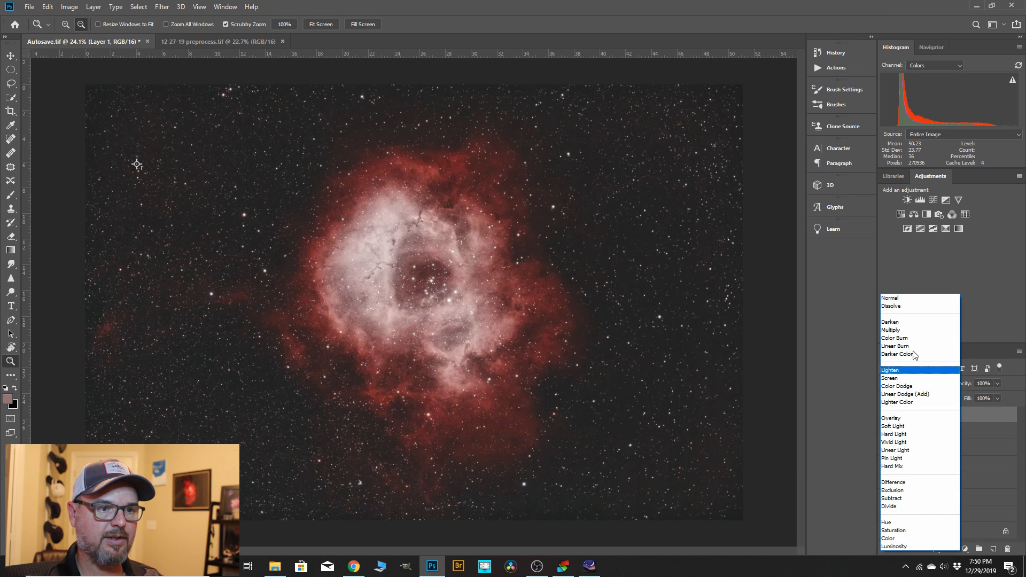
left_click(909, 297)
Duplicate the inner nebula layer, blend the copy in Overlay mode at 17% opacity, and compare the image with and without it.
left_click_drag(928, 418, 993, 549)
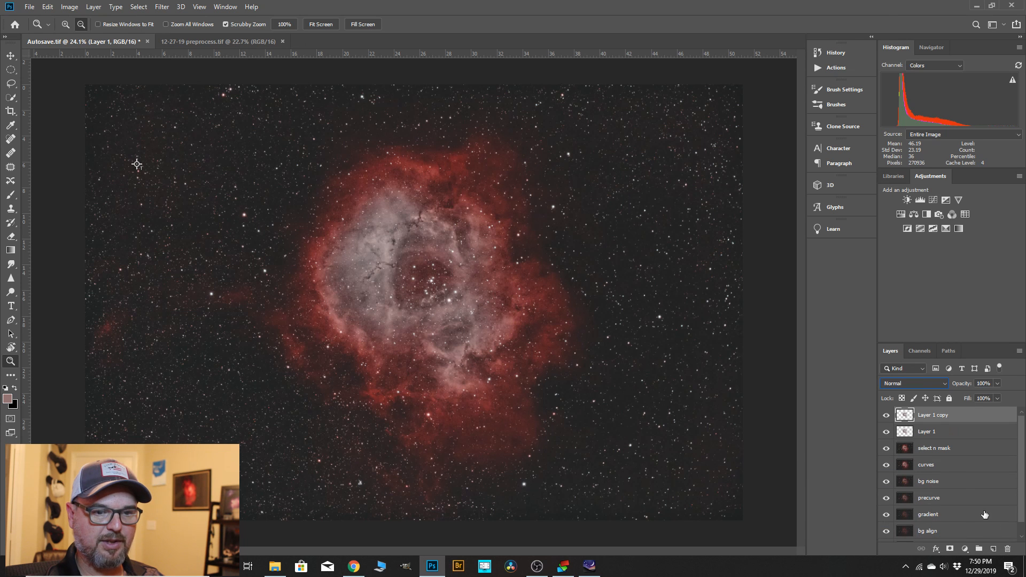
left_click(943, 384)
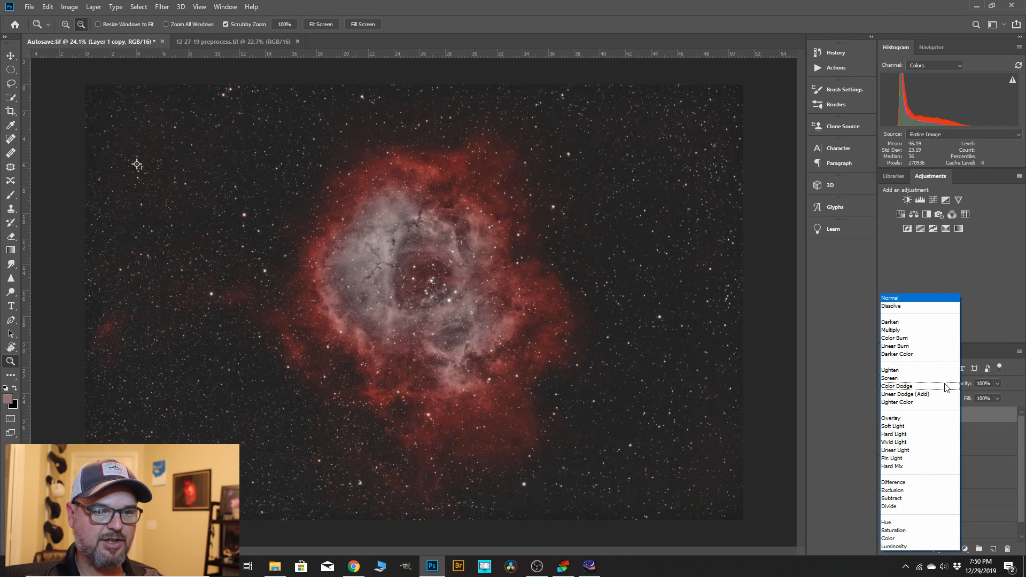
left_click(898, 422)
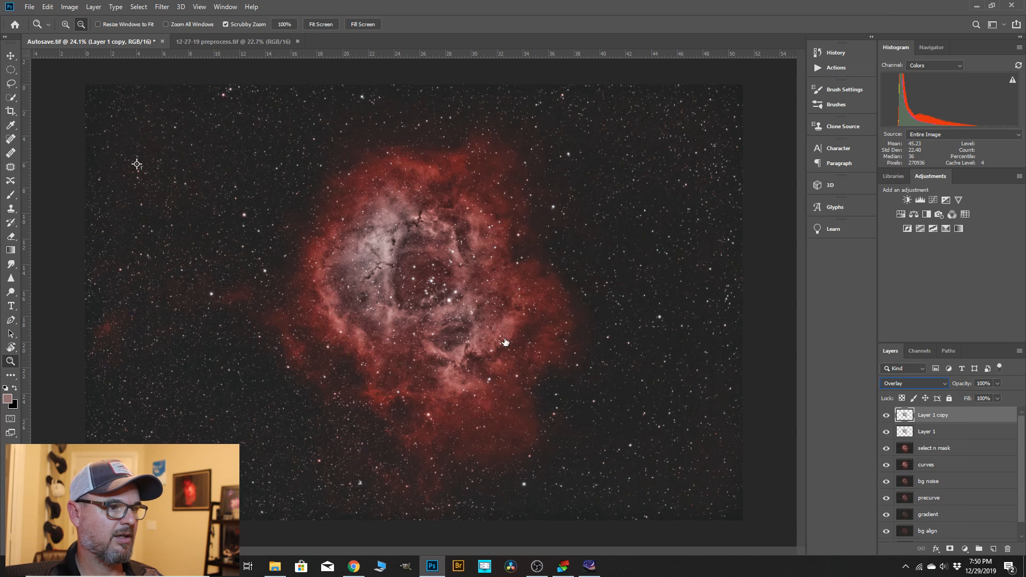
left_click(998, 384)
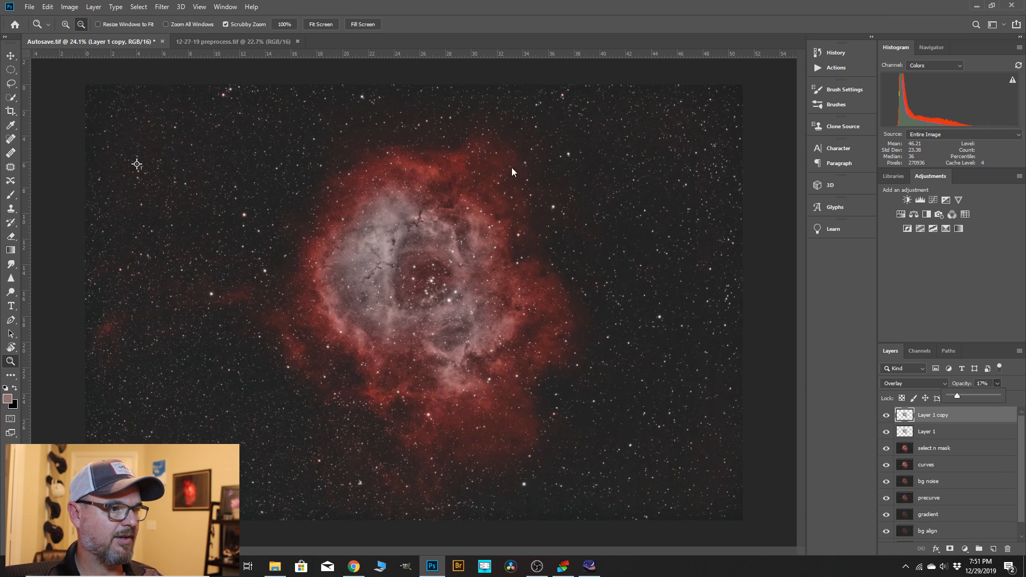
left_click(368, 228)
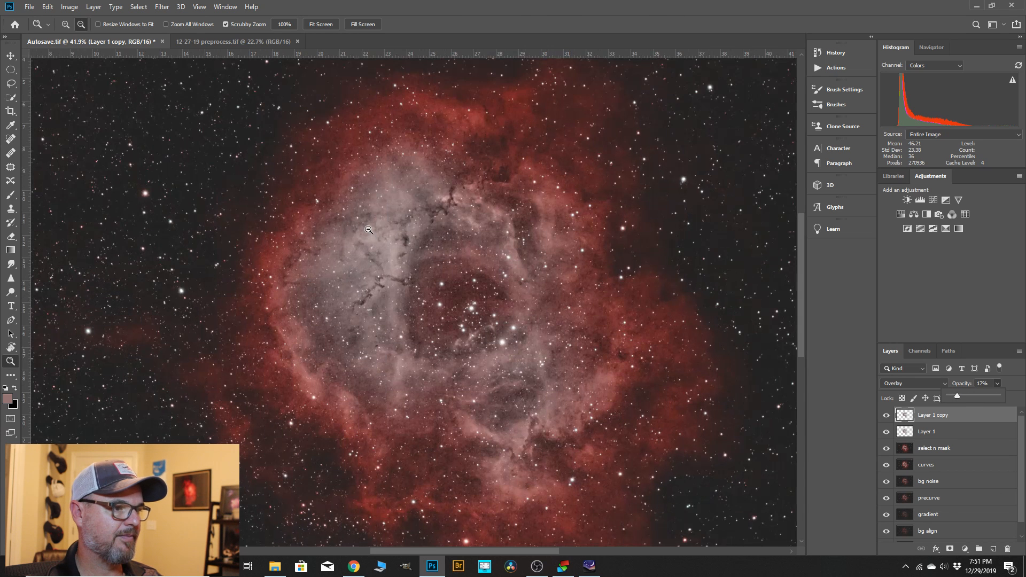
left_click(885, 416)
left_click(886, 416)
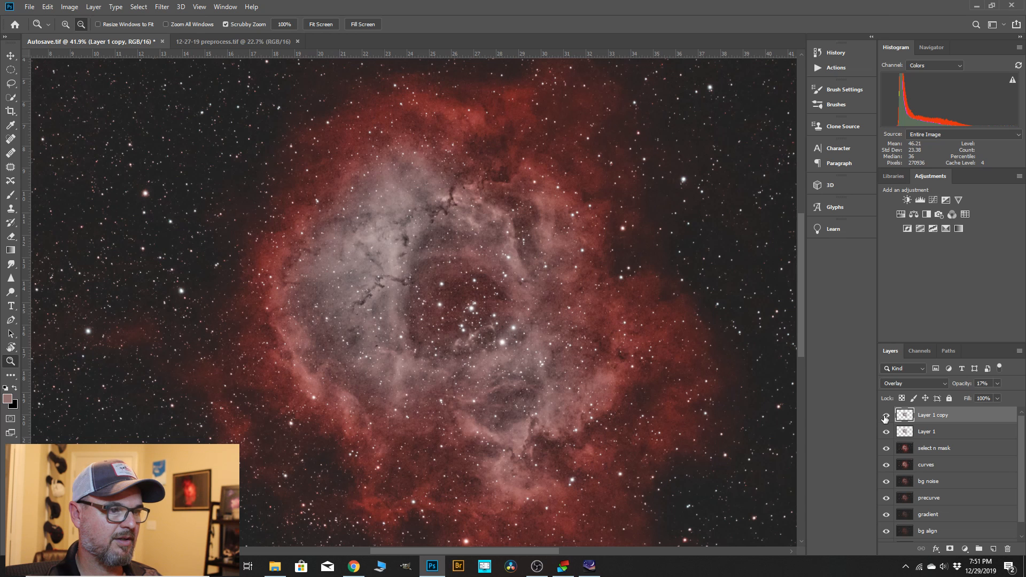
Merge the Overlay copy into the inner nebula layer and merge that down into the "select n mask" layer.
right_click(927, 424)
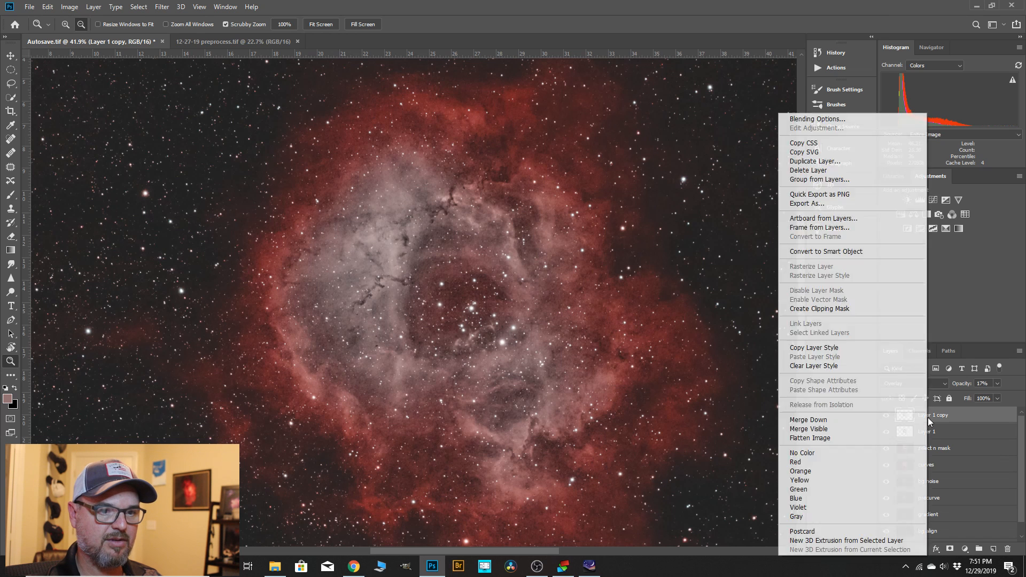
left_click(862, 419)
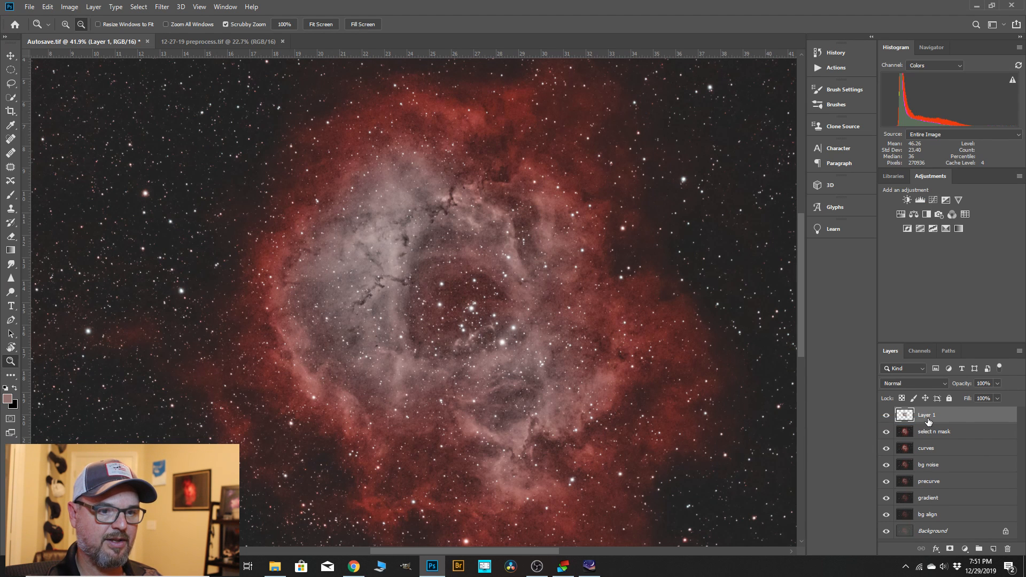
right_click(928, 422)
left_click(834, 420)
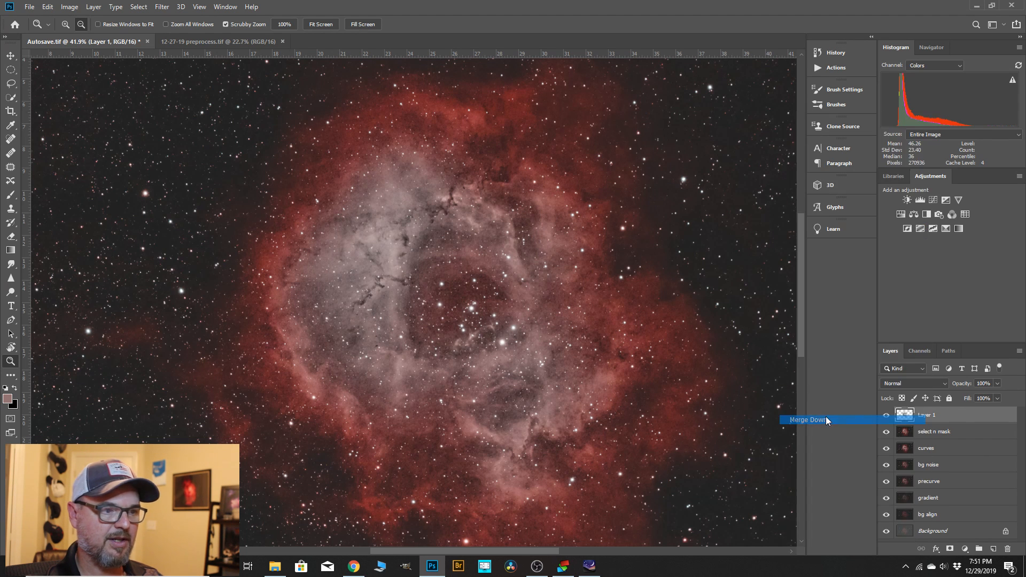
Duplicate the "select n mask" layer and start the Camera Raw Filter on the copy.
left_click(506, 228, "alt")
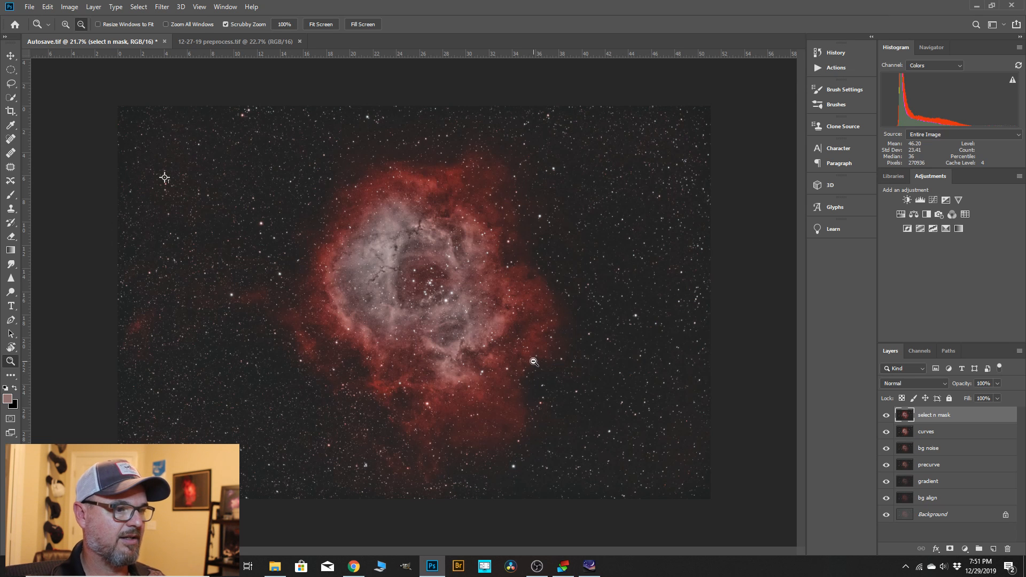
left_click_drag(945, 423, 993, 549)
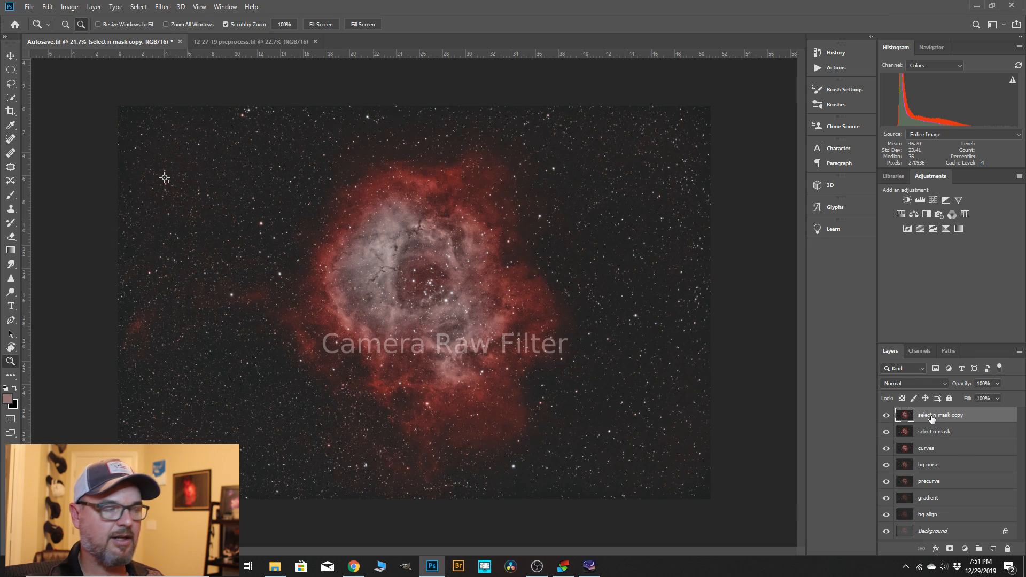
left_click(159, 6)
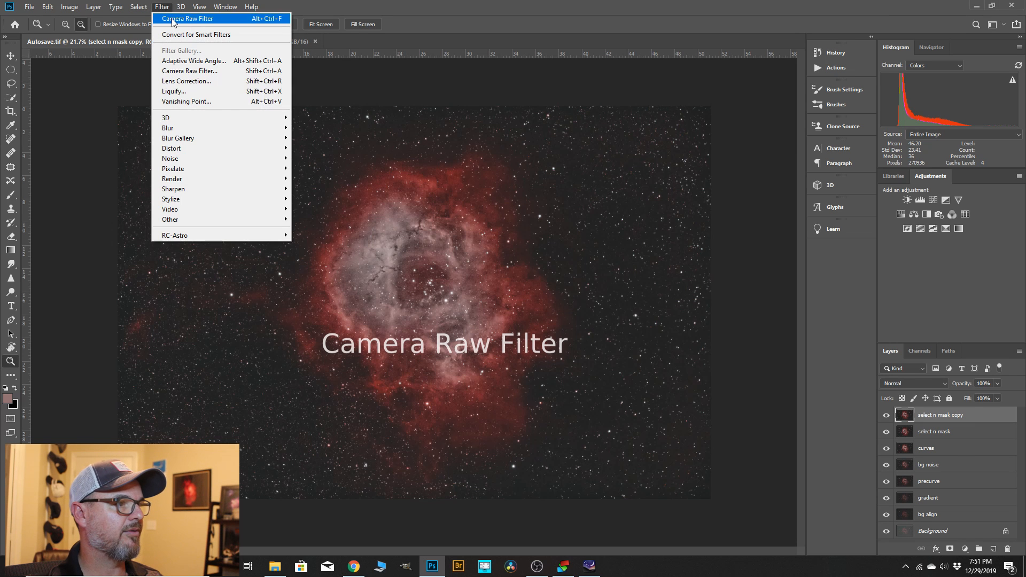
left_click(190, 71)
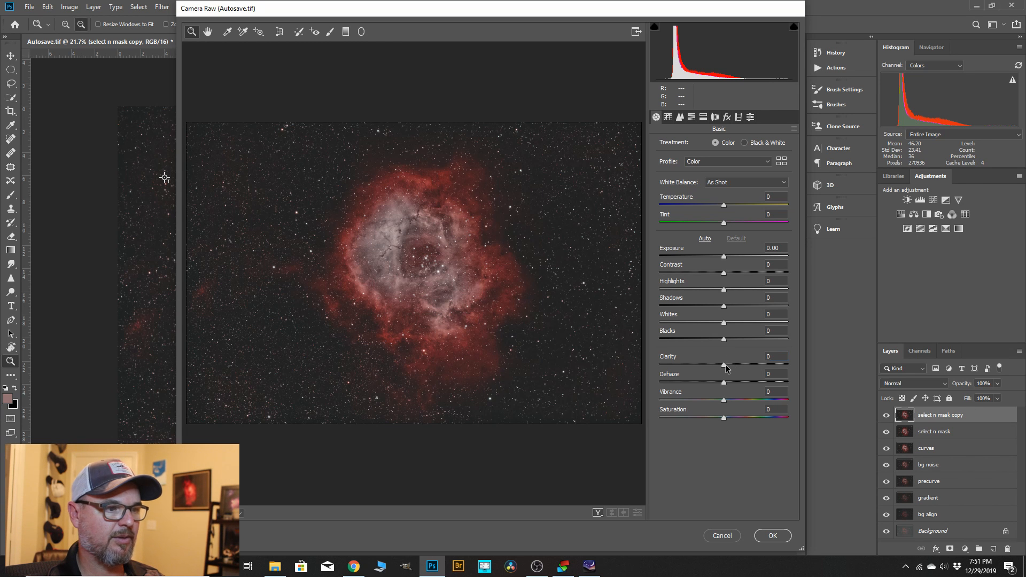
Set clarity +13, vibrance +13, saturation -3, highlights +8 and contrast +2 in the Camera Raw basic adjustments.
left_click_drag(729, 366, 734, 366)
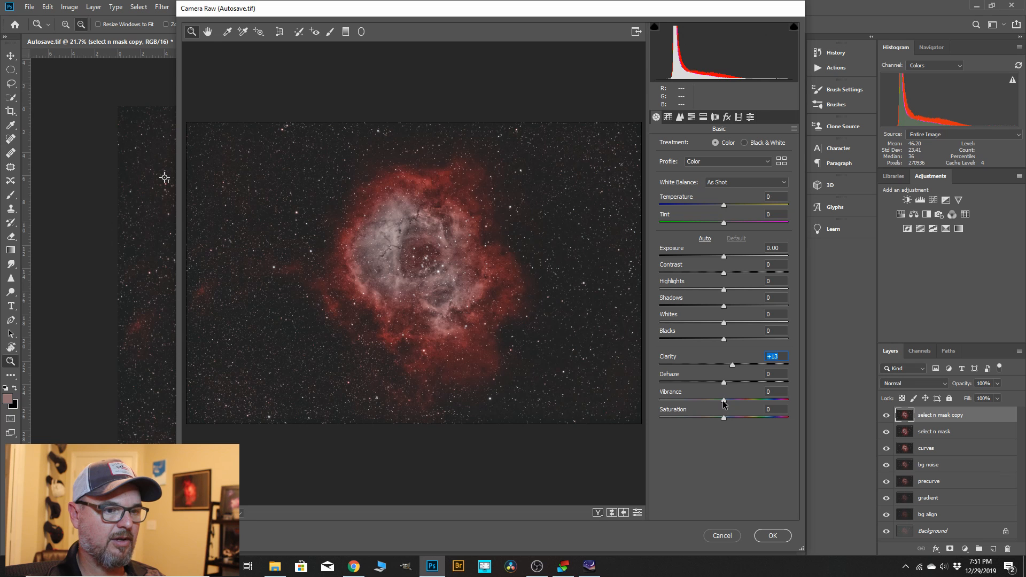
left_click_drag(724, 405, 733, 405)
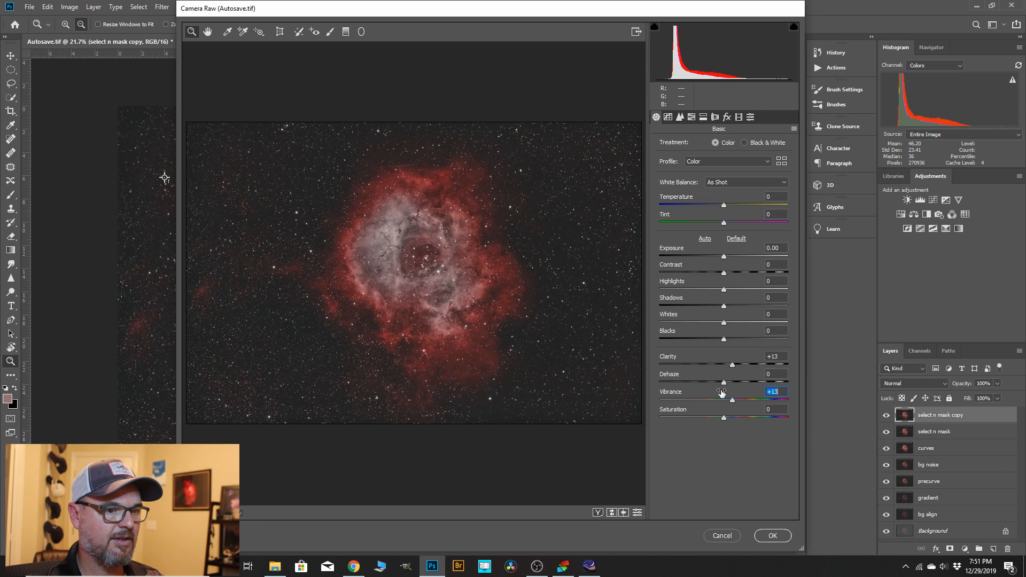
mouse_move(724, 420)
left_mouse_down()
mouse_move(750, 422)
mouse_move(721, 423)
left_mouse_up()
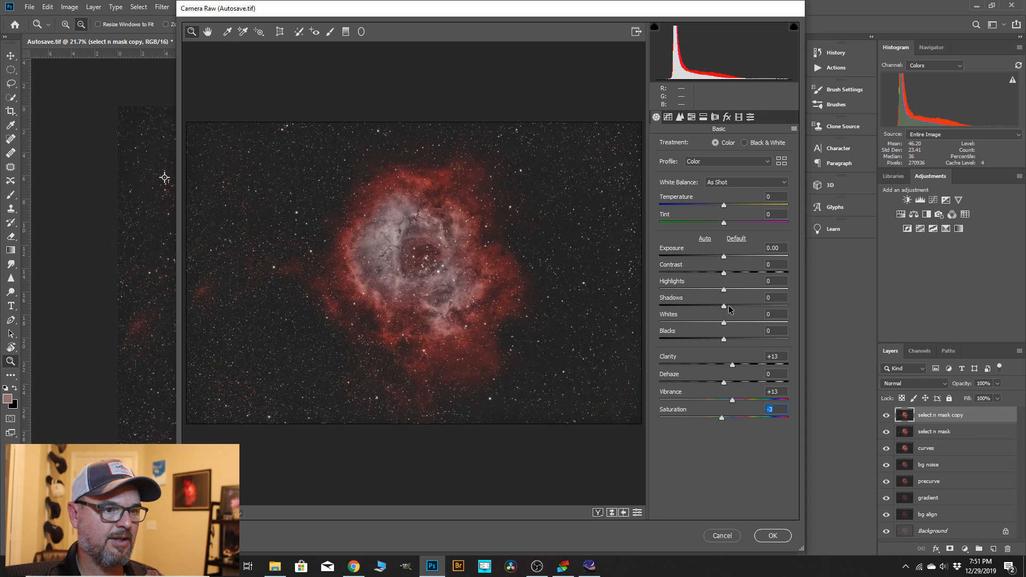
left_click_drag(725, 289, 728, 291)
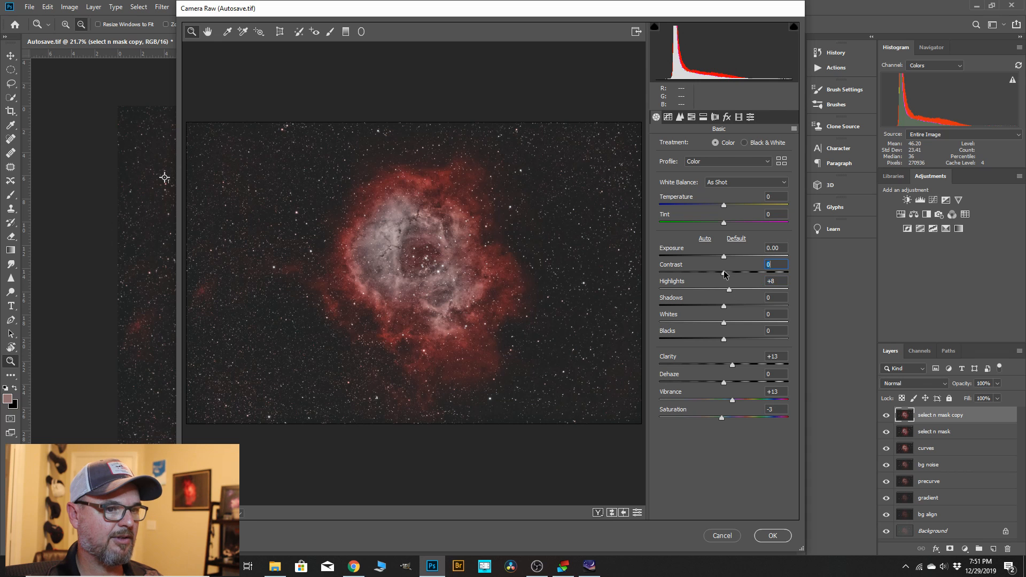
left_click_drag(724, 274, 725, 275)
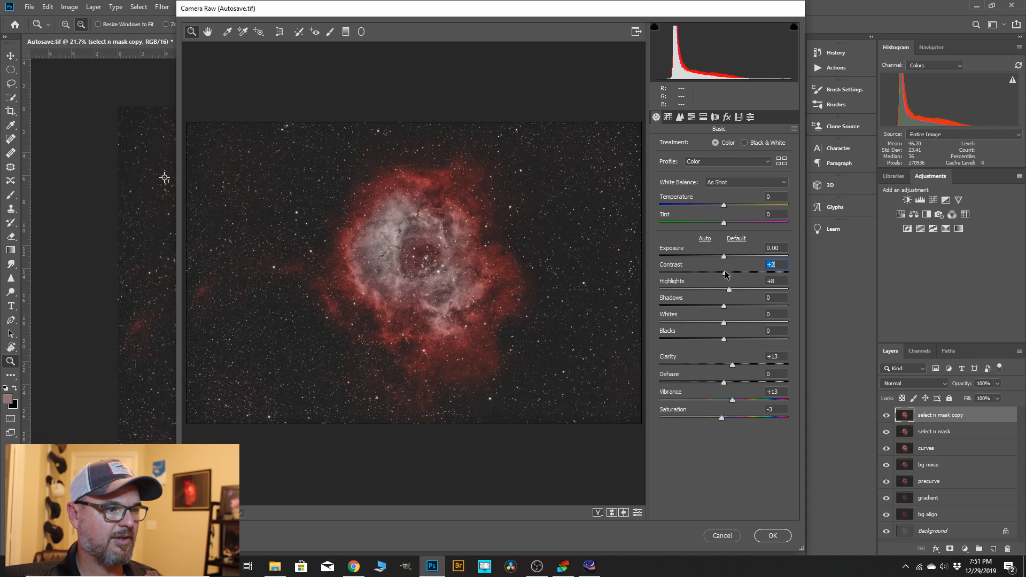
Adjust the Camera Raw parametric tone curve with highlights +15, lights +15 and darks -3.
left_click(668, 117)
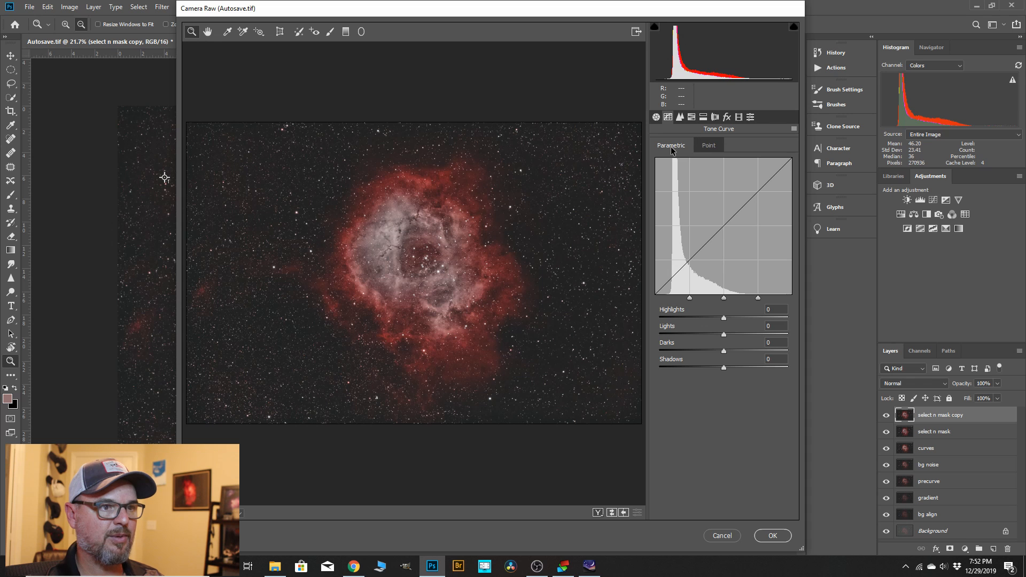
left_click(708, 145)
left_click(688, 147)
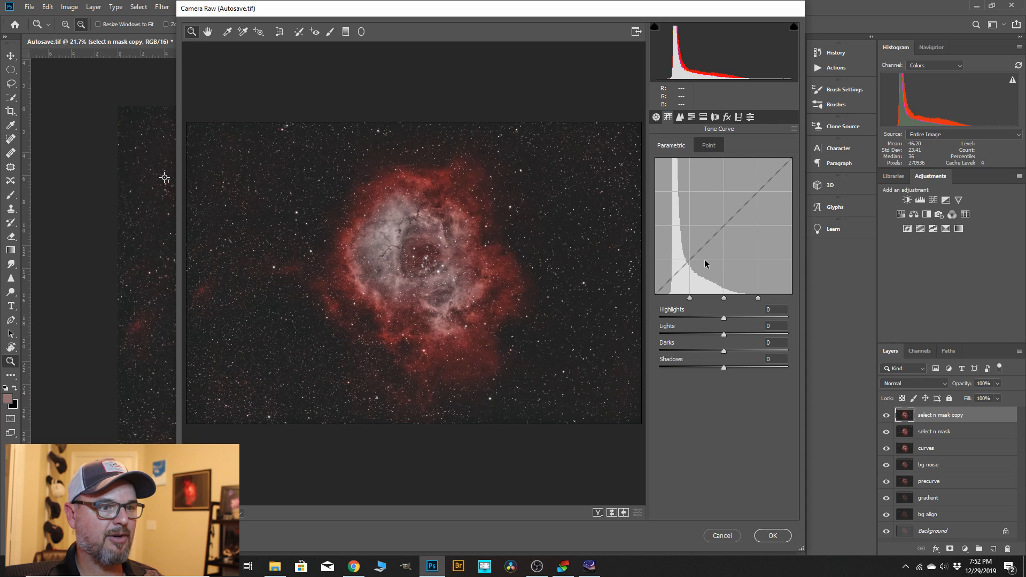
left_click(388, 243)
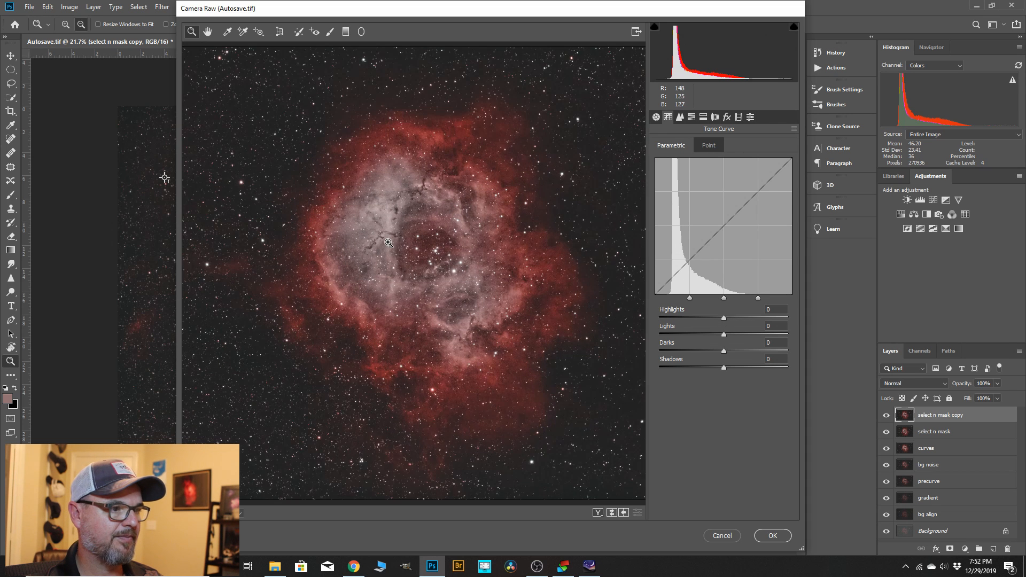
left_click(475, 298, "alt")
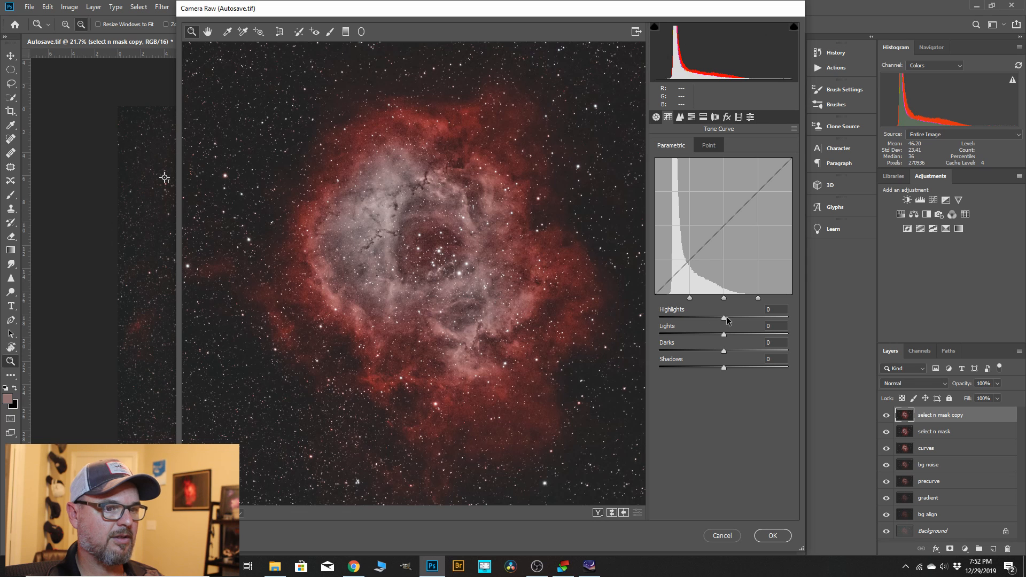
mouse_move(725, 320)
left_mouse_down()
mouse_move(768, 329)
mouse_move(728, 328)
mouse_move(733, 319)
mouse_move(735, 337)
left_mouse_up()
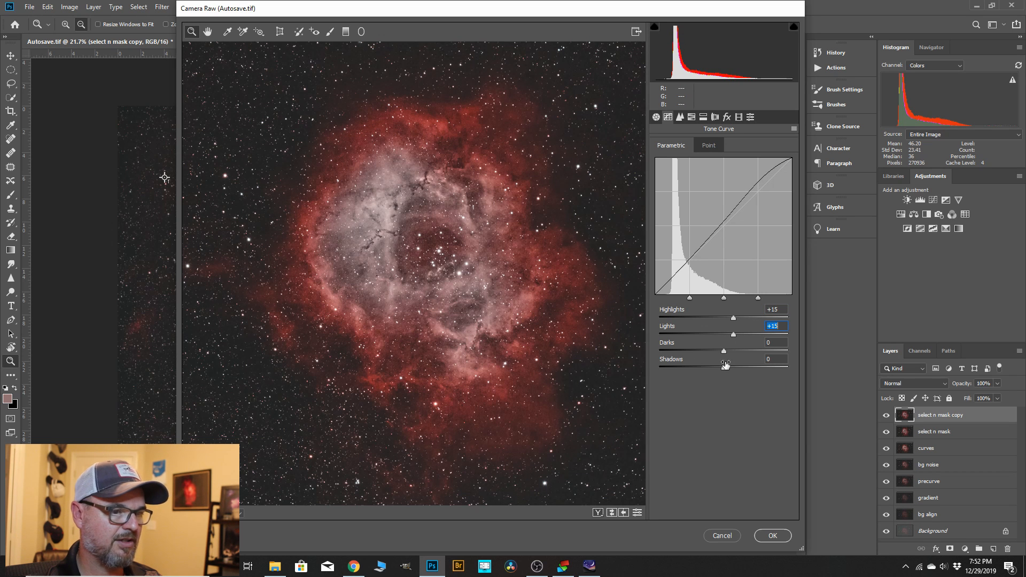
left_click_drag(724, 351, 722, 352)
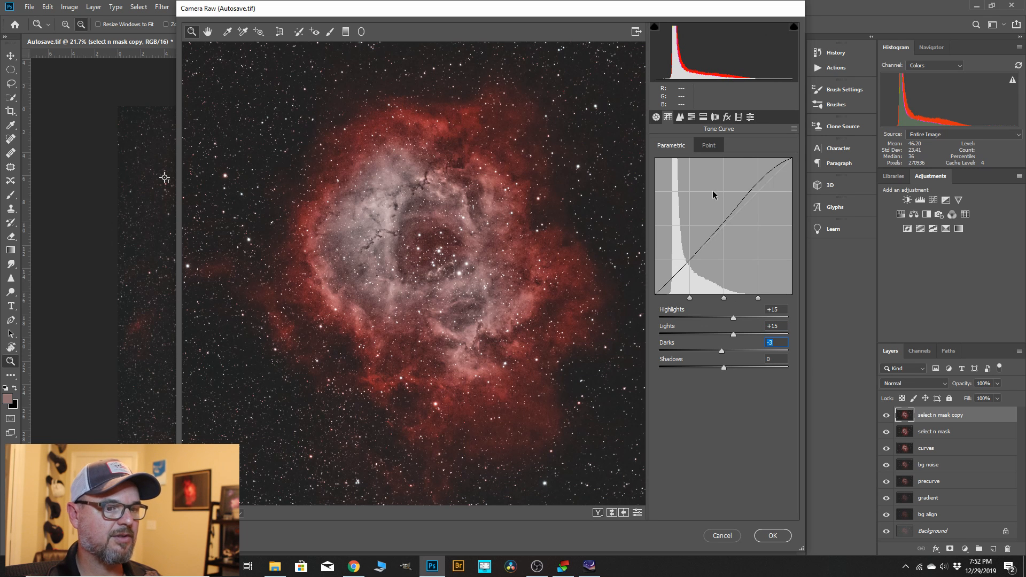
Set Camera Raw noise reduction to luminance 13 and color 23, and apply the filter to the layer.
left_click(677, 121)
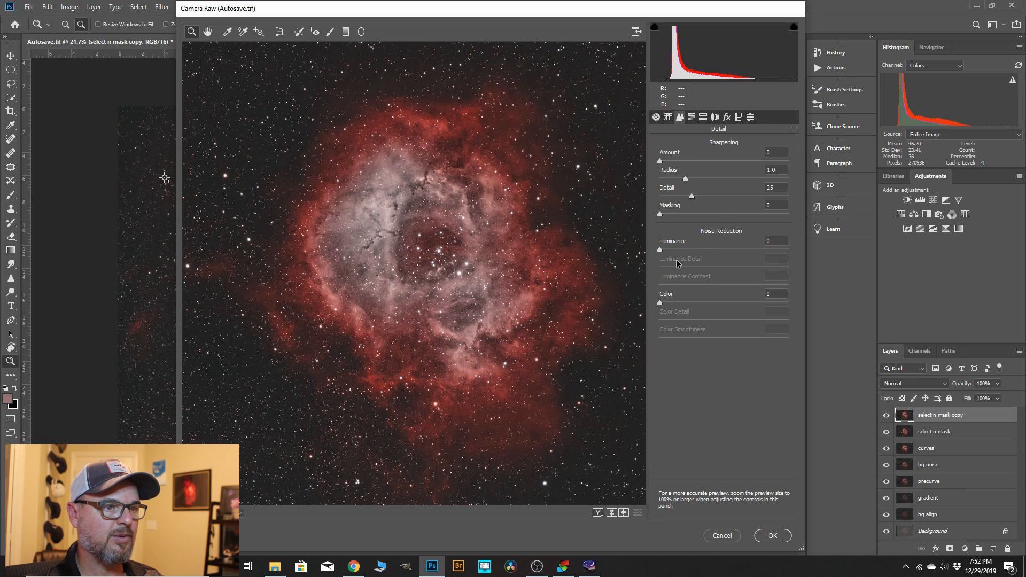
left_click_drag(659, 250, 683, 253)
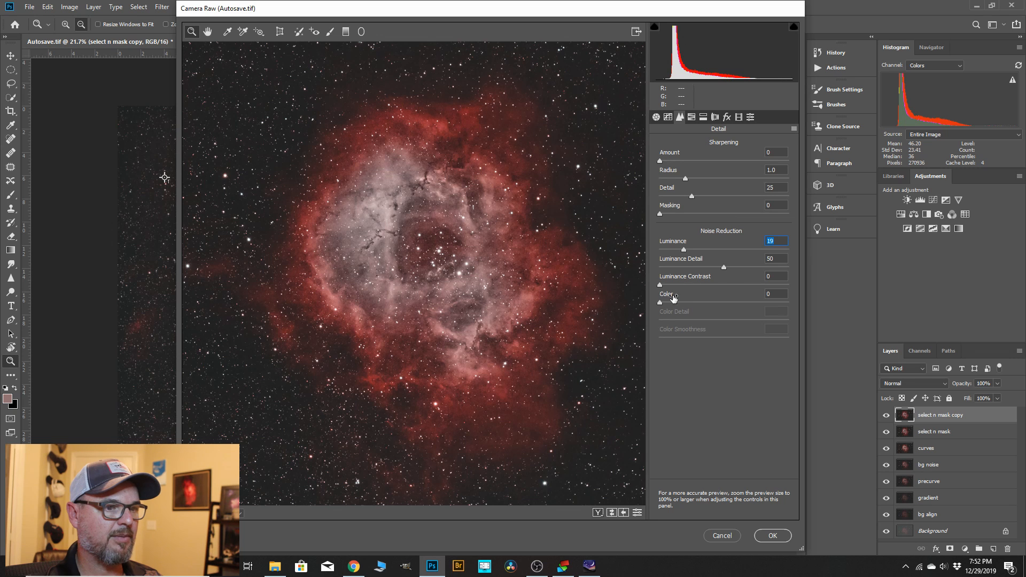
left_click_drag(661, 302, 694, 303)
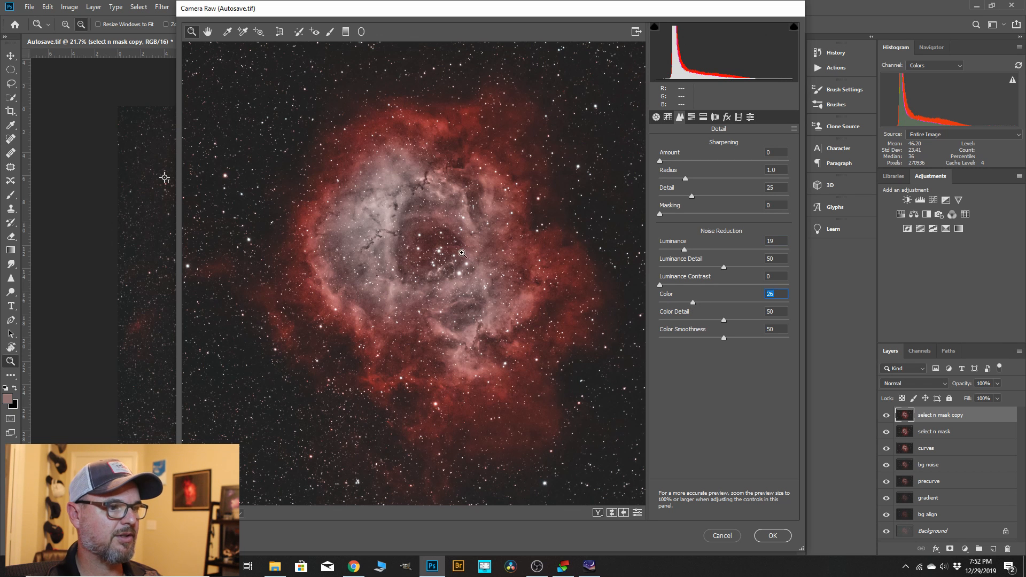
left_click_drag(680, 249, 677, 250)
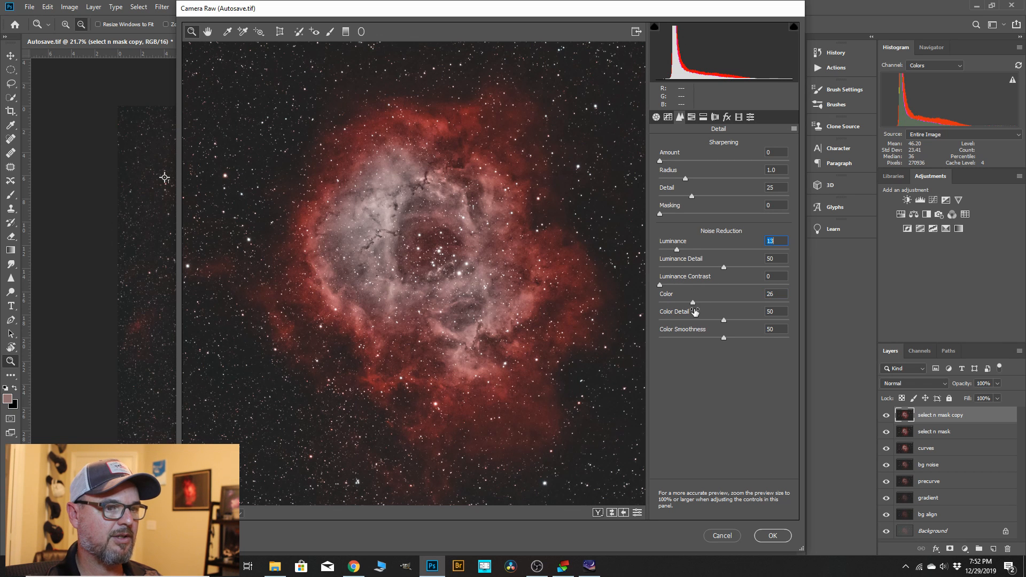
left_click_drag(693, 304, 691, 304)
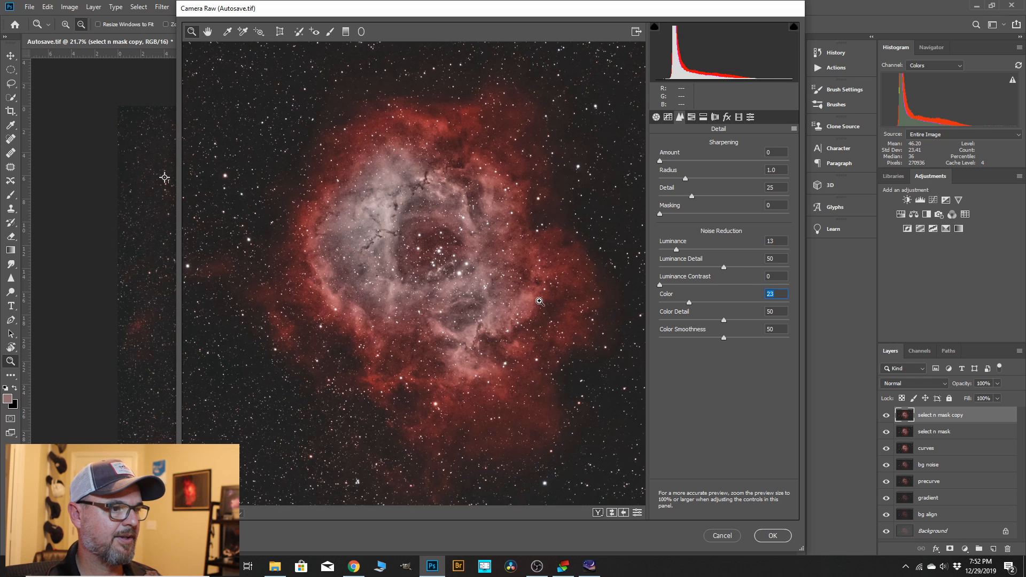
left_click(768, 533)
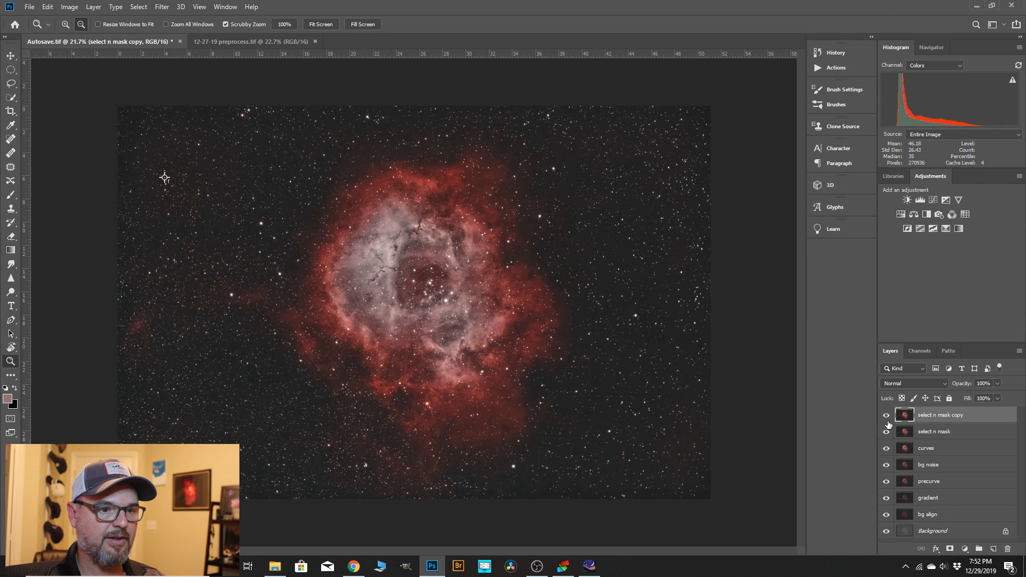
Rename the filtered top layer "cam raw" and compare the image with and without it.
double_click(934, 416)
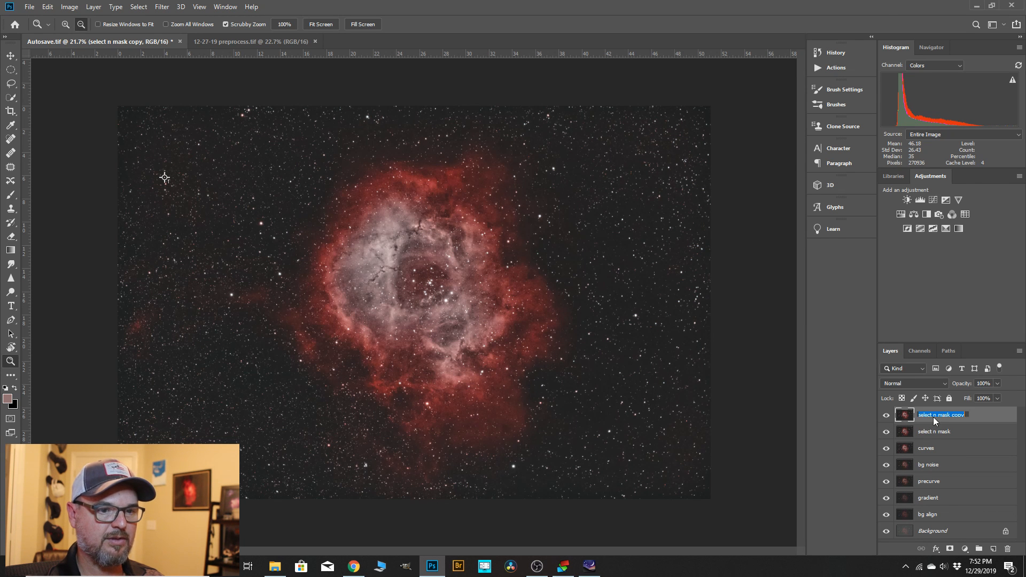
type("cam raw")
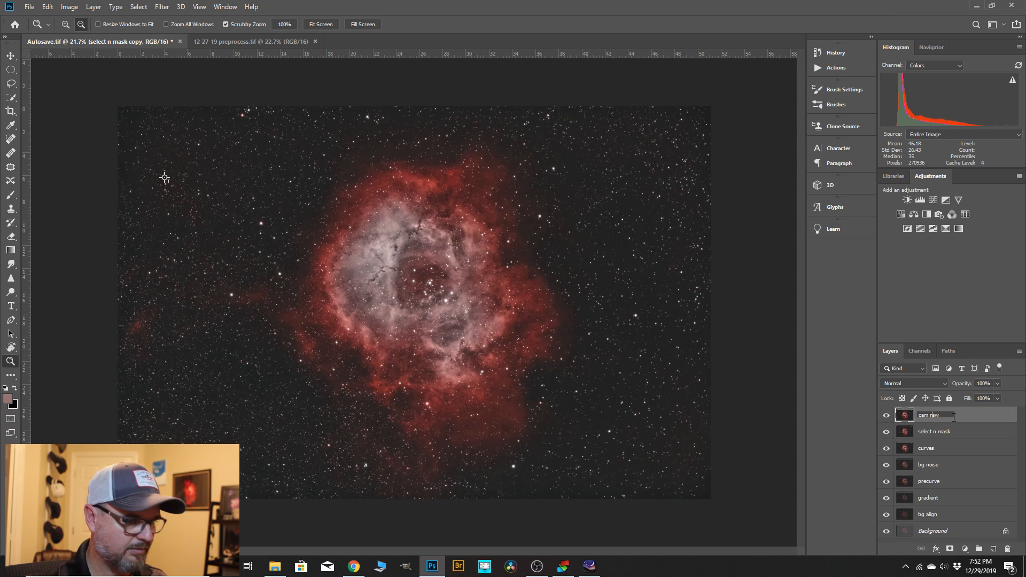
left_click(968, 420)
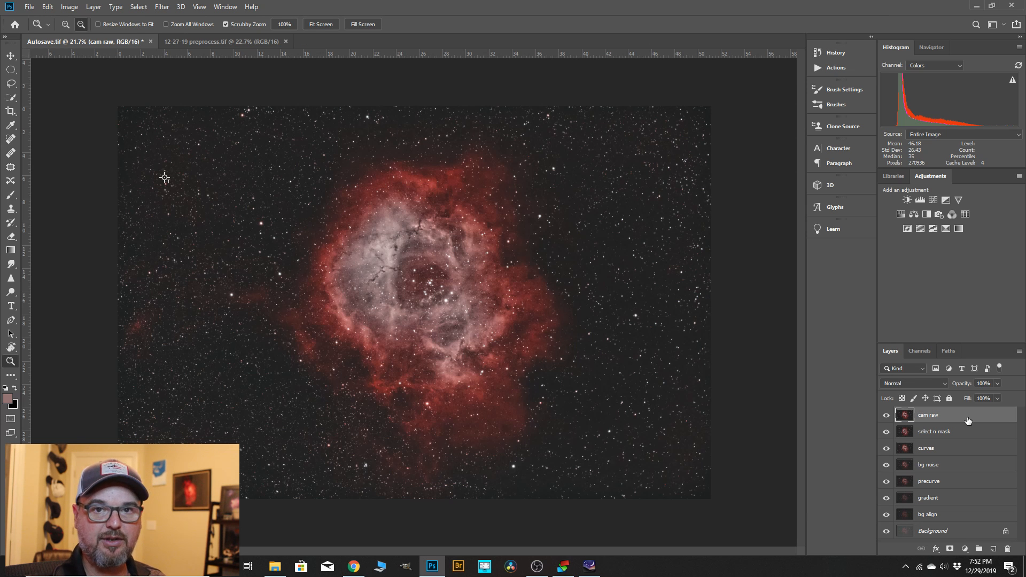
left_click(886, 417)
left_click(886, 417)
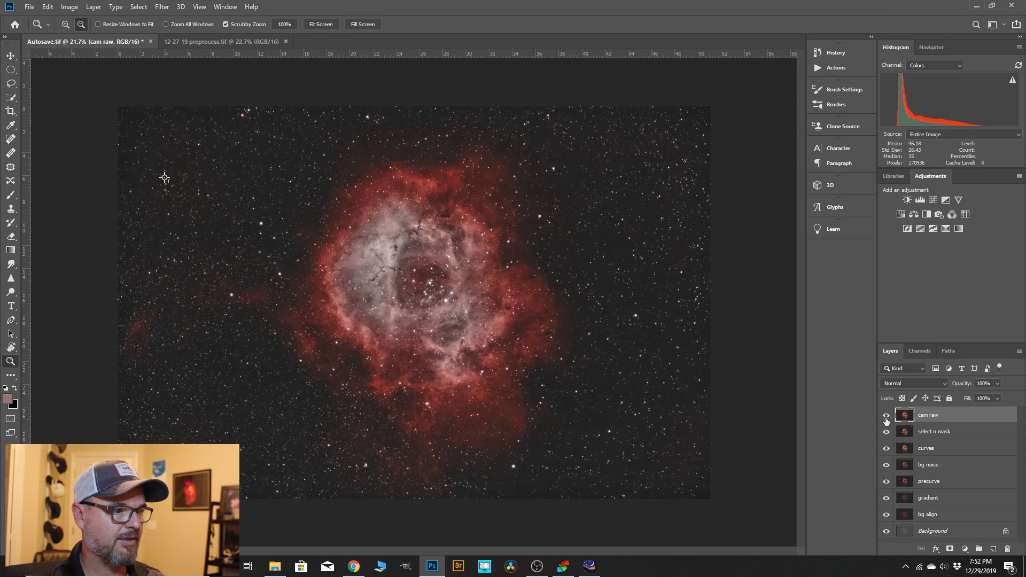
scroll(412, 245, "up", 3)
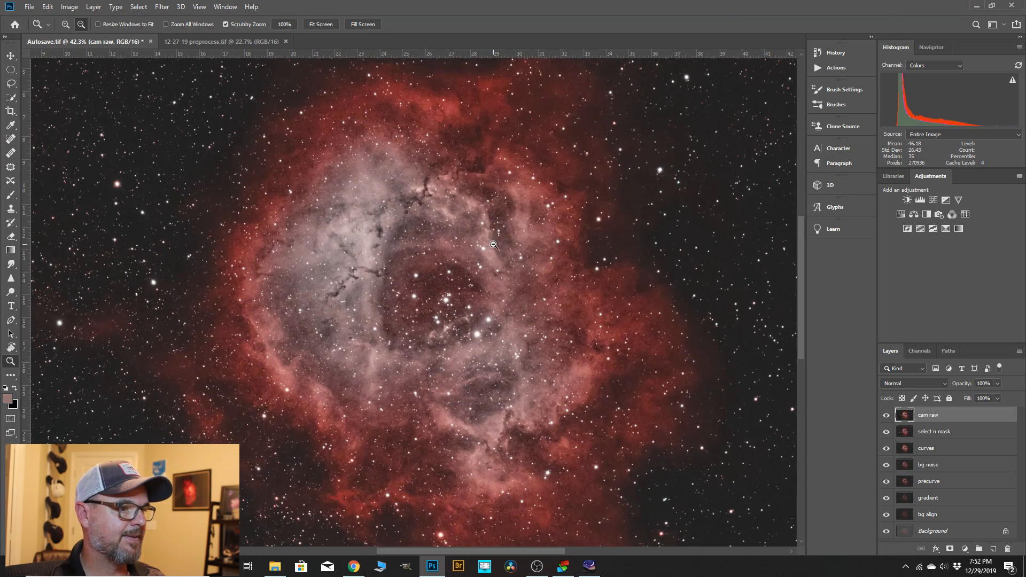
scroll(447, 330, "down", 3)
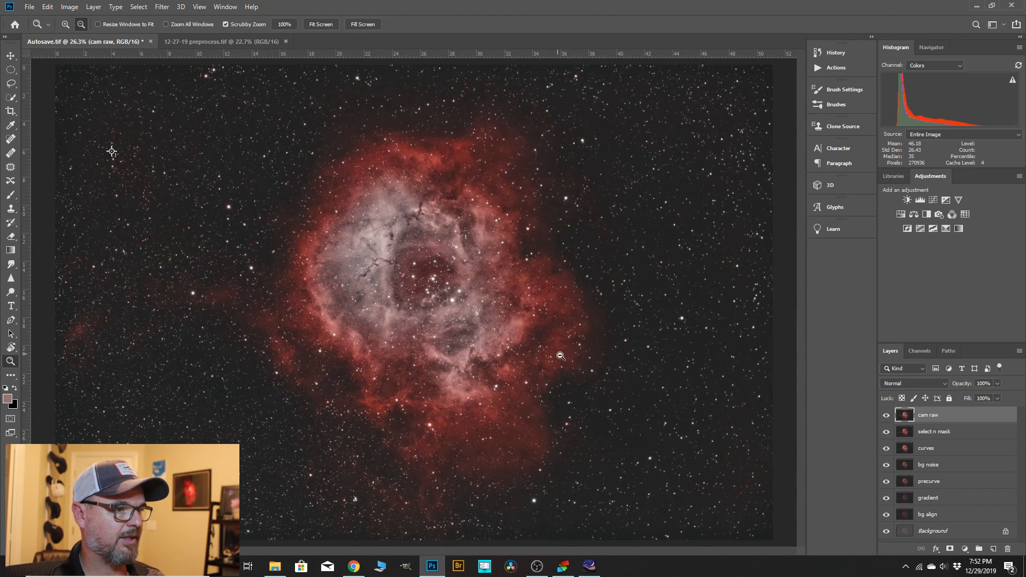
Save the layered image as a TIFF named "12-28-19 process 1" in the Rosette Nebula folder.
left_click(30, 7)
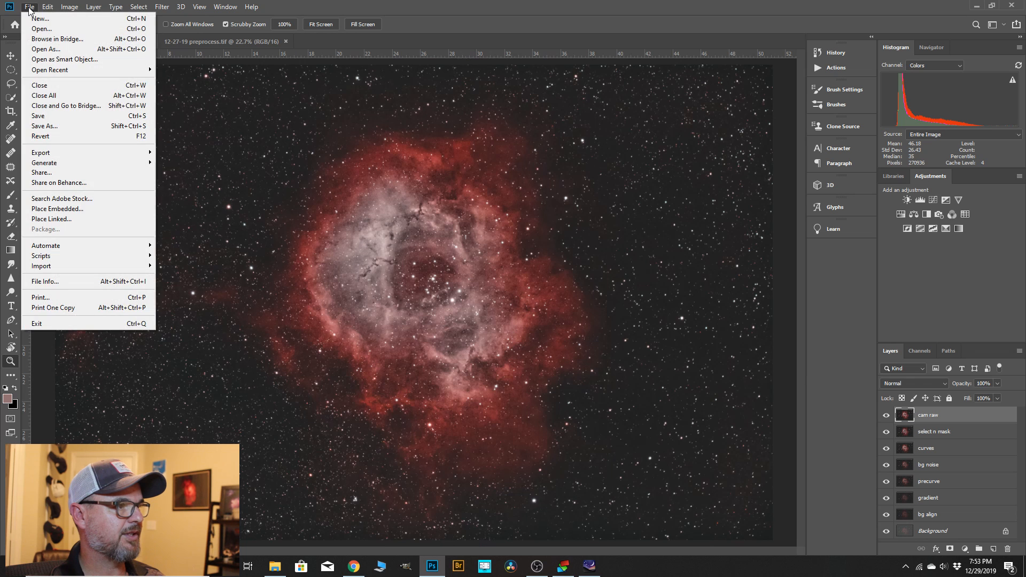
left_click(47, 125)
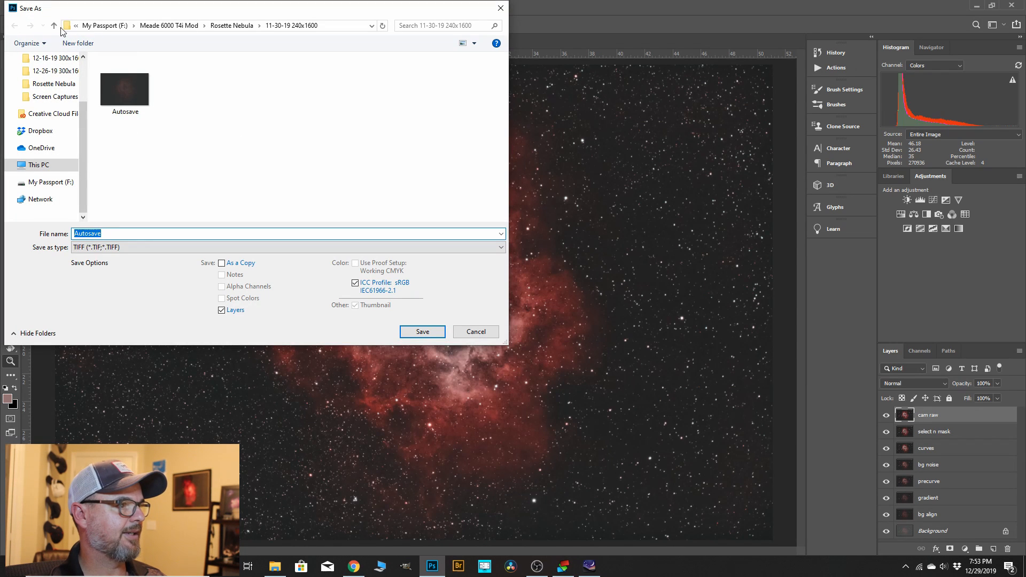
left_click(54, 26)
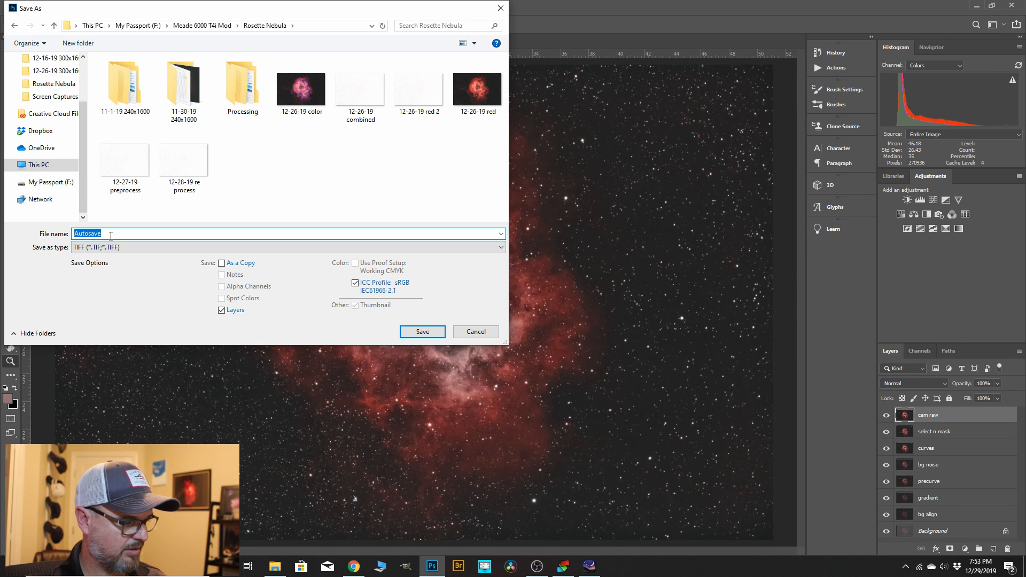
type("12-28")
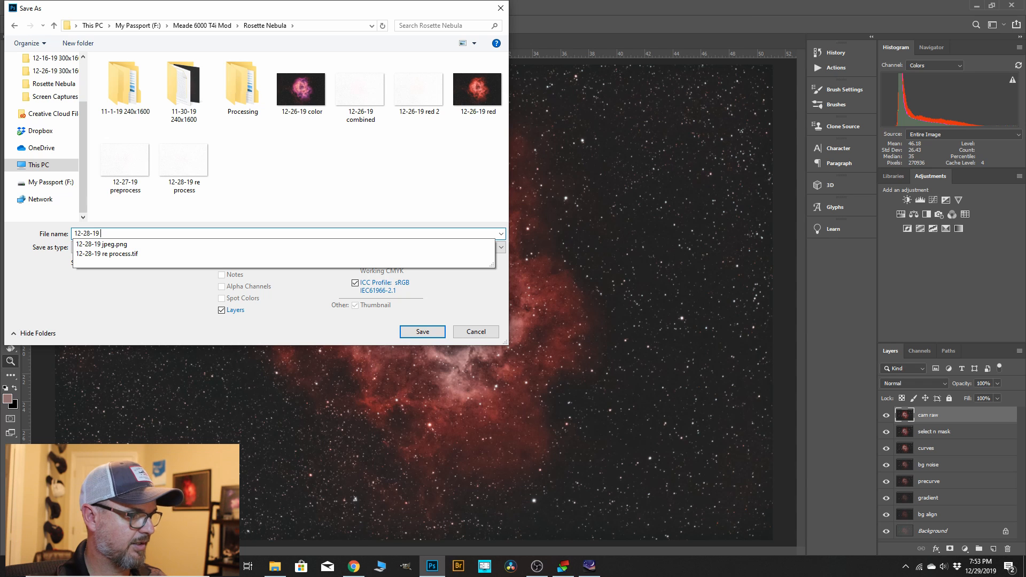
type("-19 ")
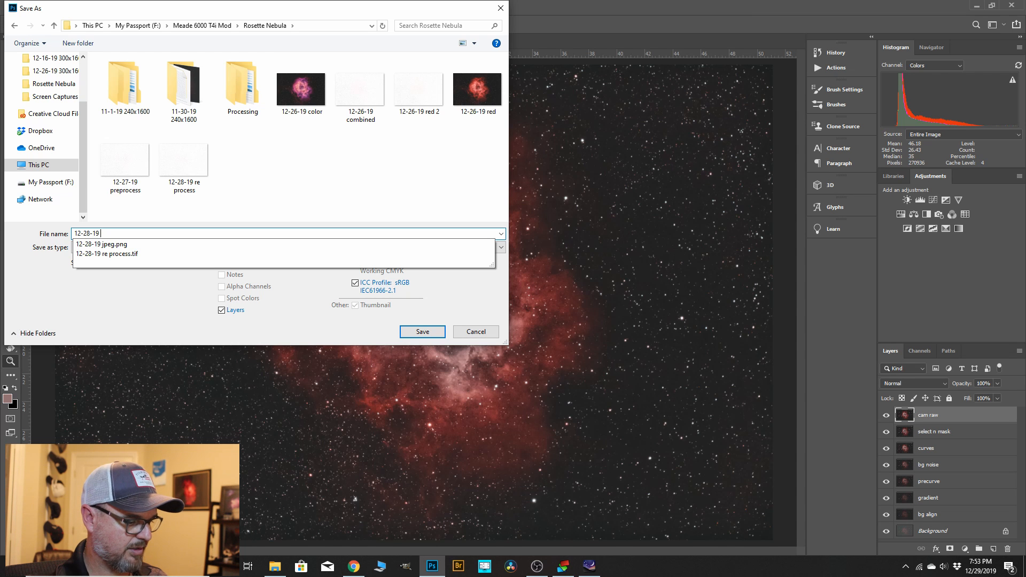
type("red")
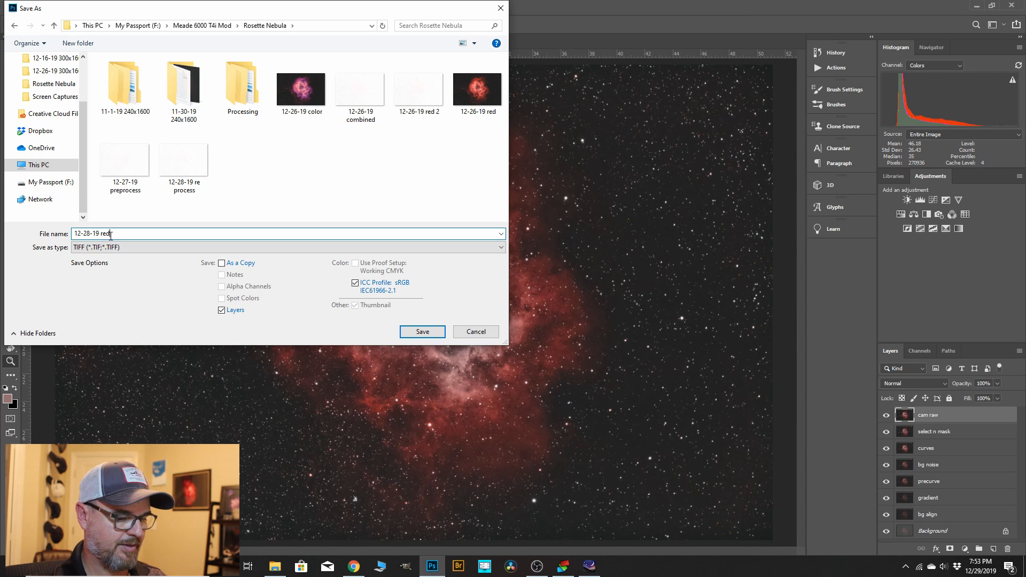
key("BackSpace")
key("BackSpace")
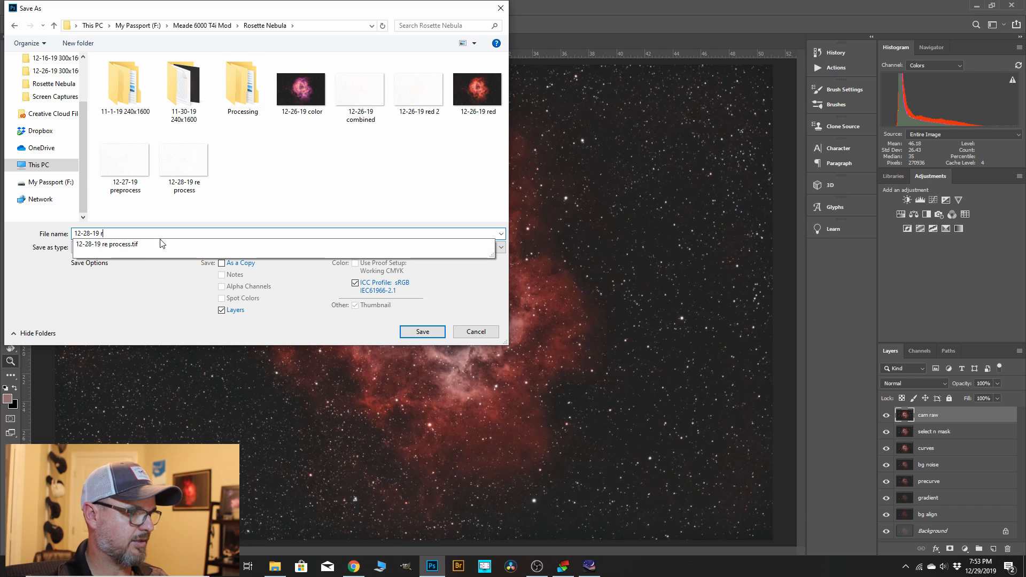
key("BackSpace")
type("proces")
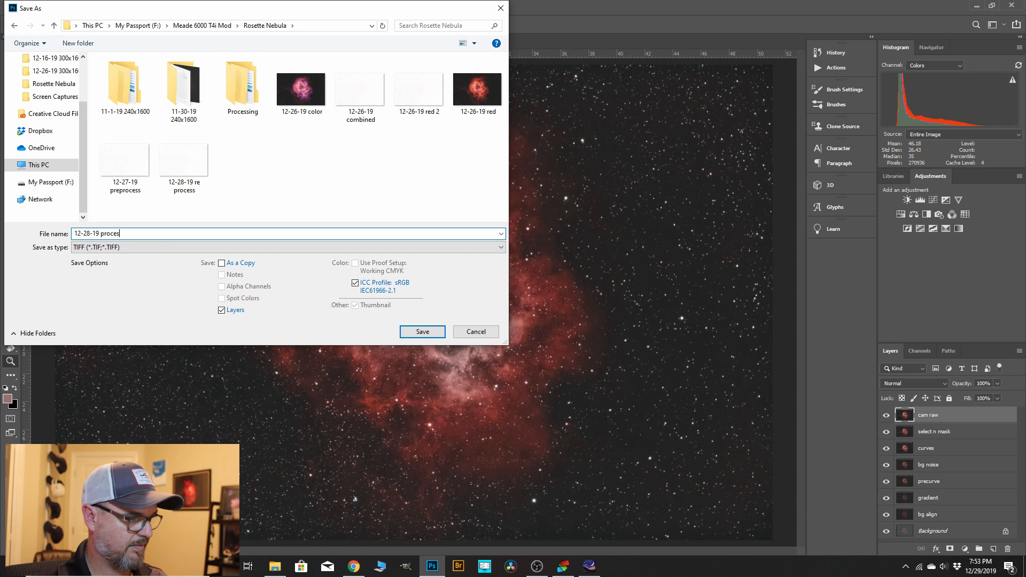
type("s 2")
left_click(438, 335)
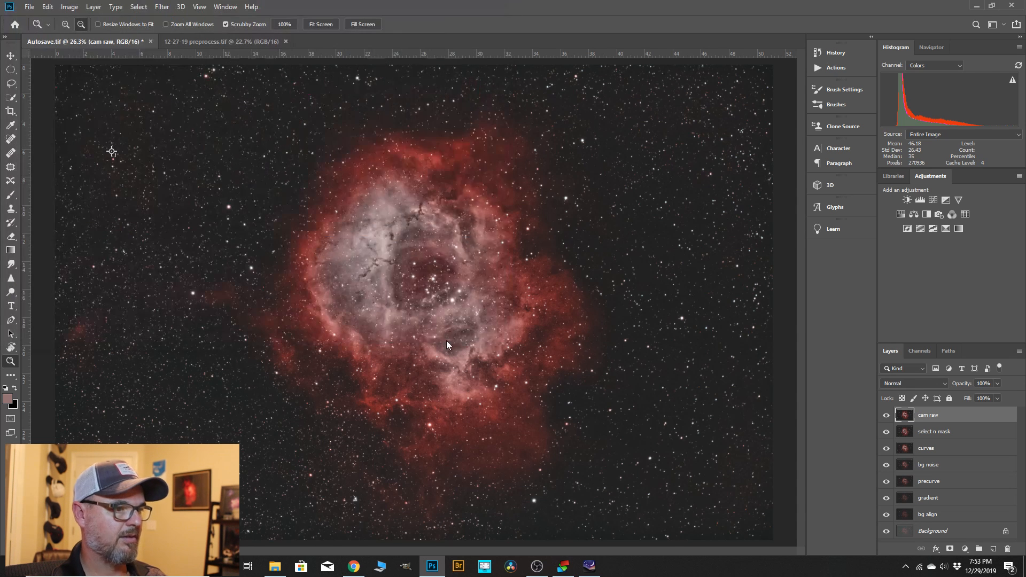
Accept the TIFF options with ZIP image compression and the layers included in the file.
left_click(652, 141)
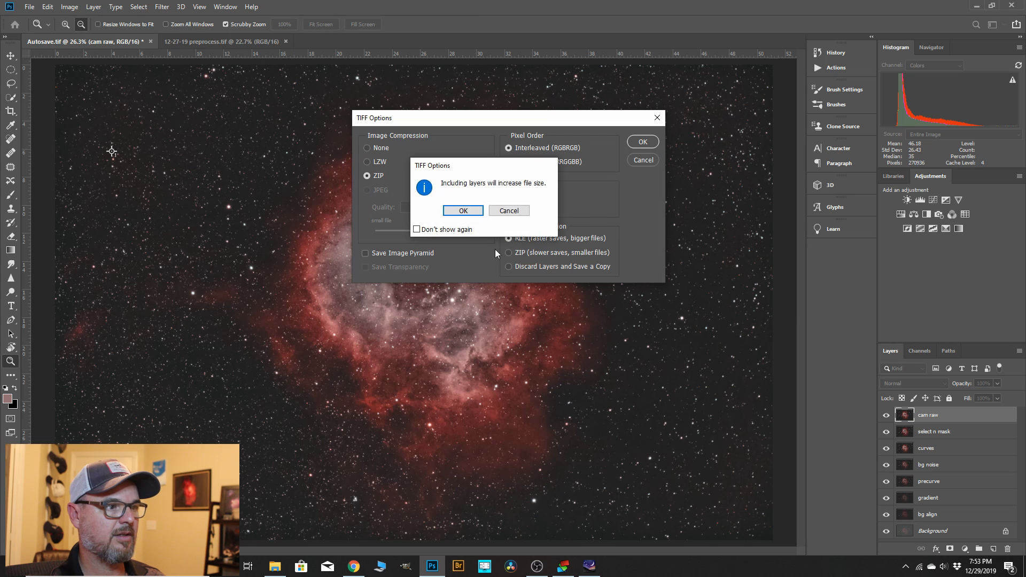
left_click(463, 210)
left_click(667, 308, "alt")
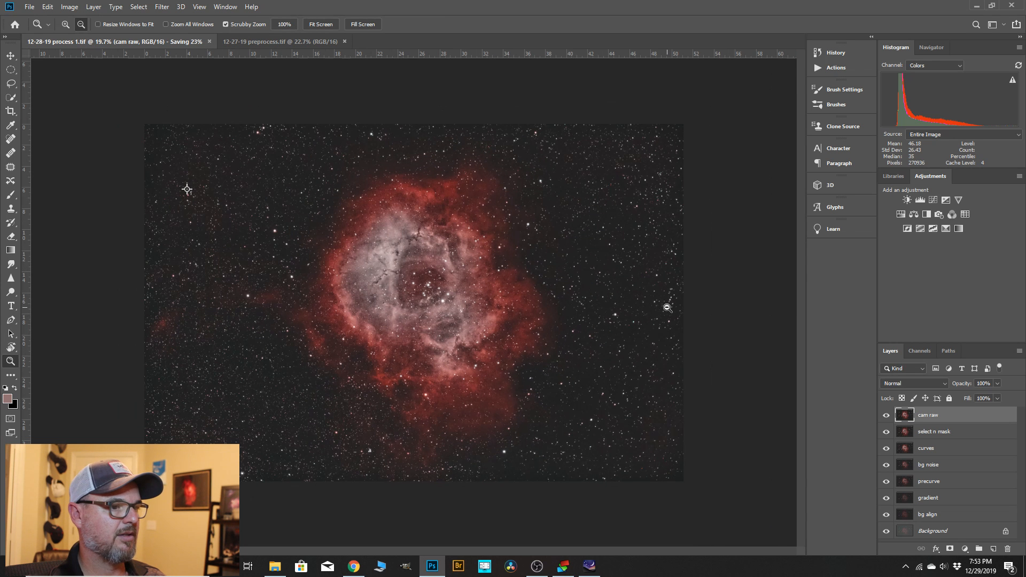
Flatten the image into a single background and duplicate the Background layer.
left_click(87, 7)
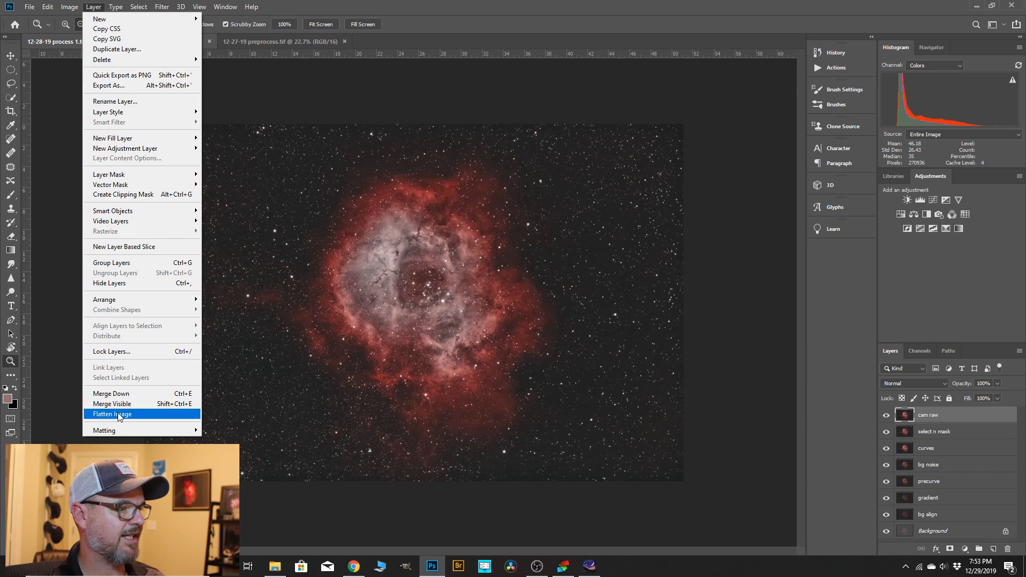
left_click(119, 414)
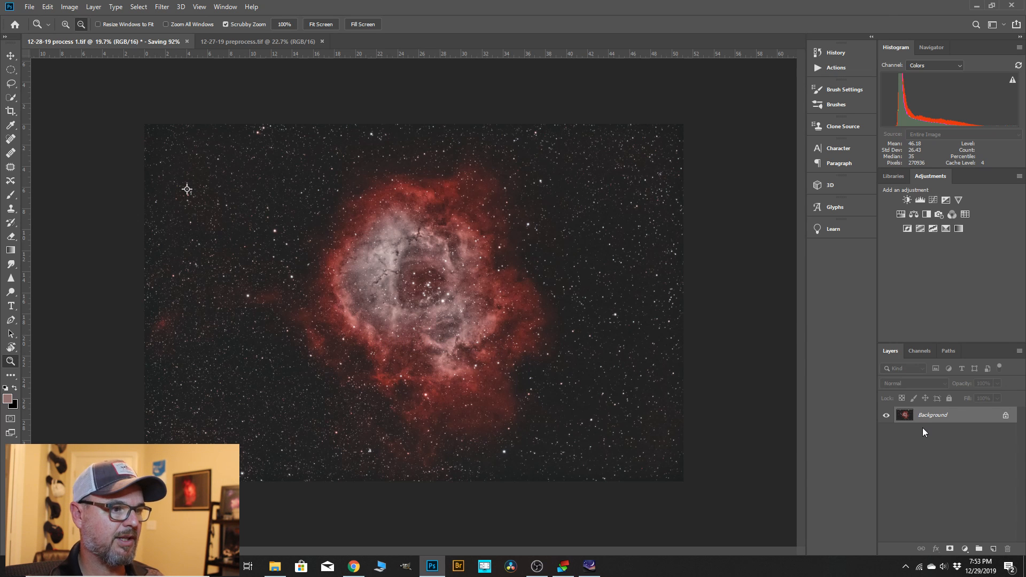
left_click_drag(934, 419, 994, 549)
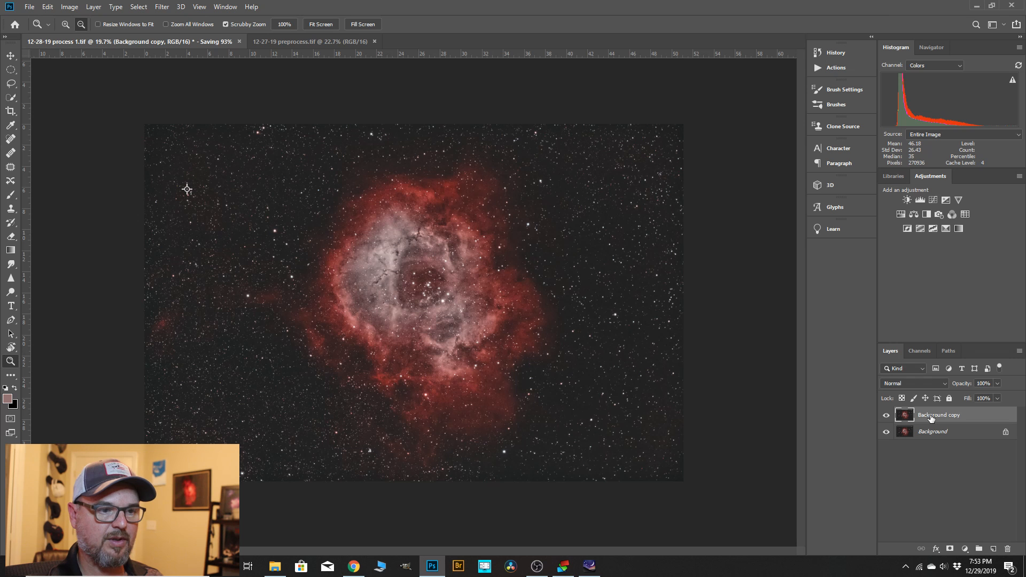
Run the Astronomy Tools action Select Brighter Stars on the Background copy layer.
scroll(417, 299, "down", 1)
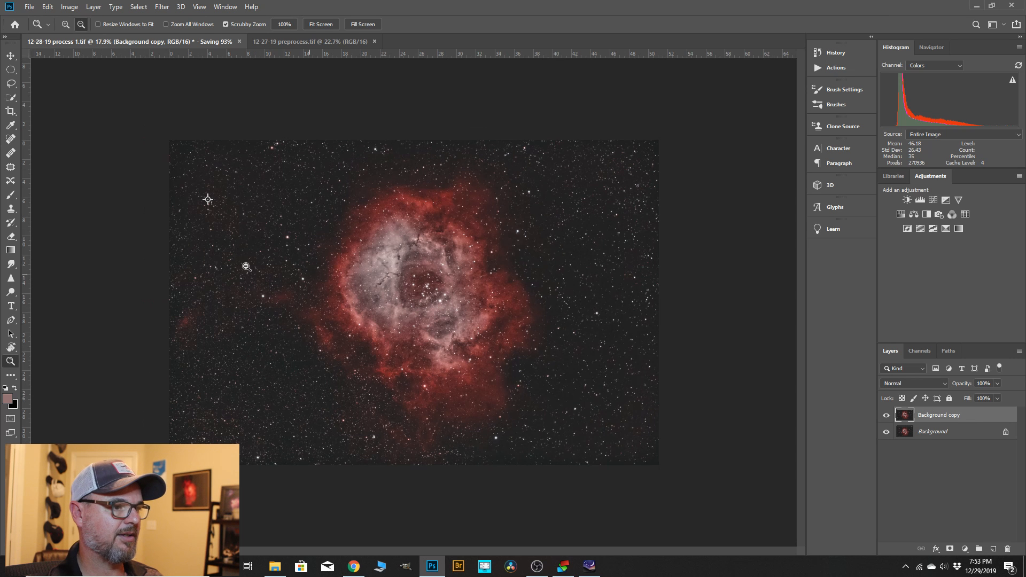
scroll(246, 266, "up", 3)
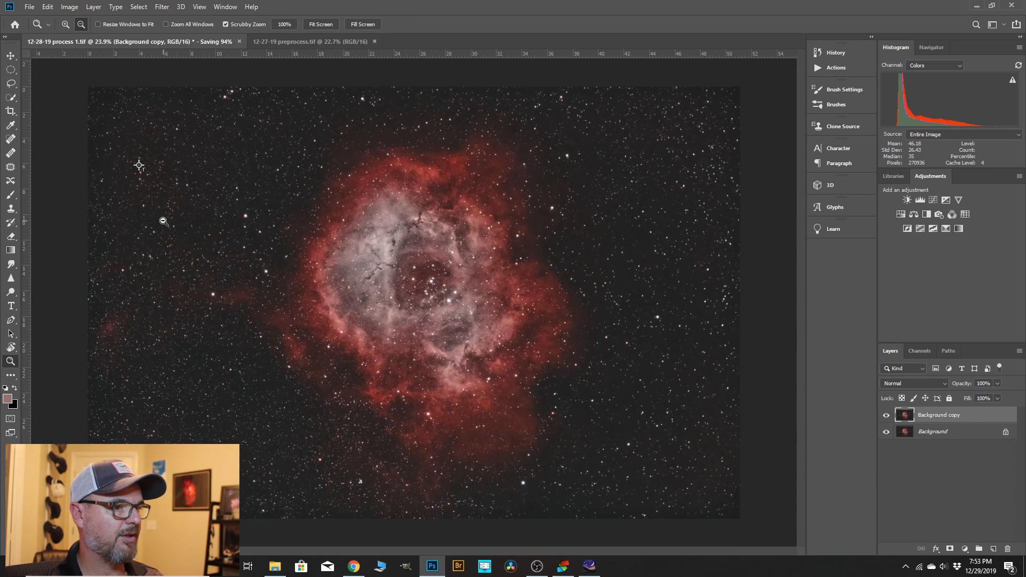
left_click(816, 70)
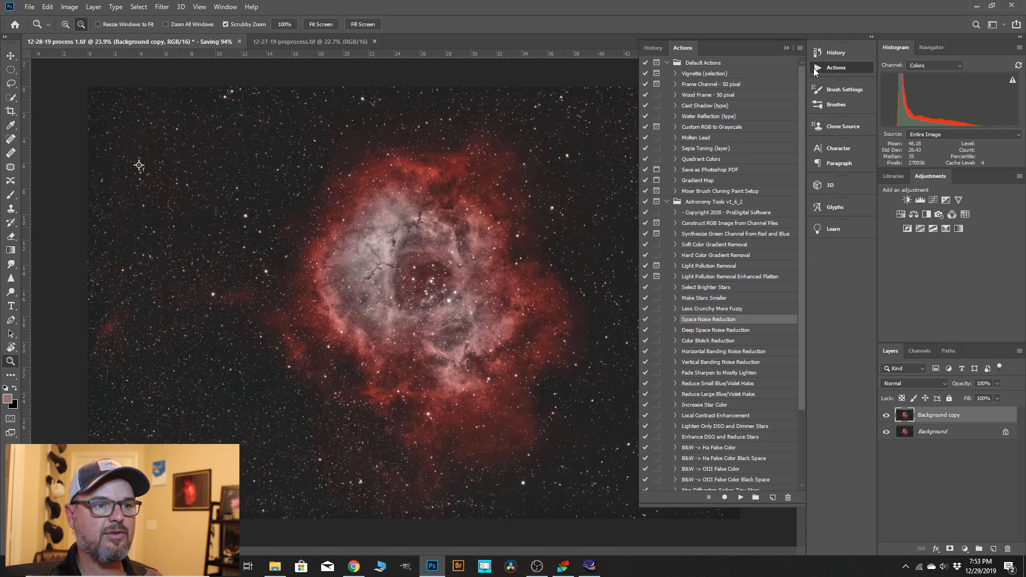
left_click(710, 290)
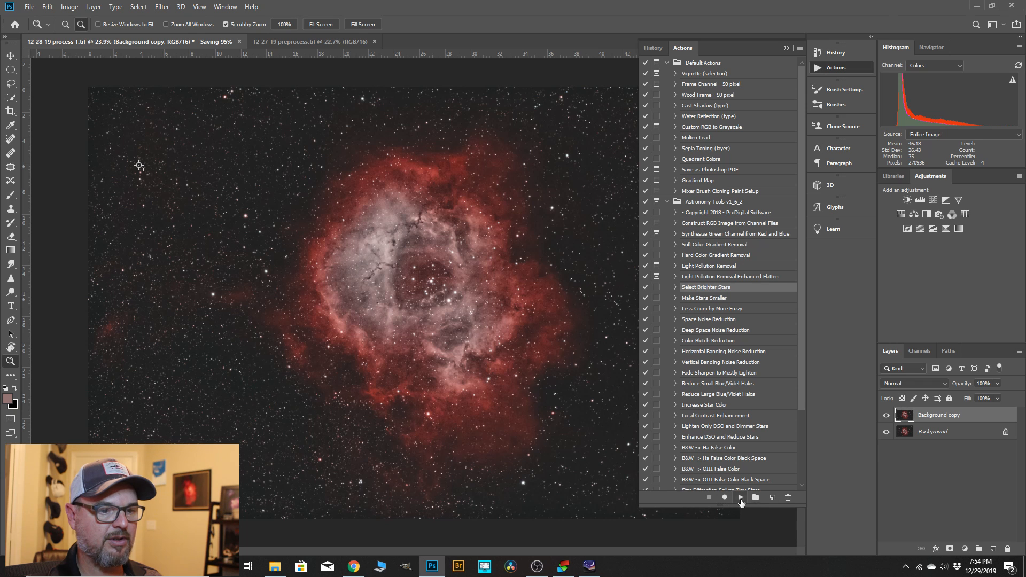
left_click(742, 497)
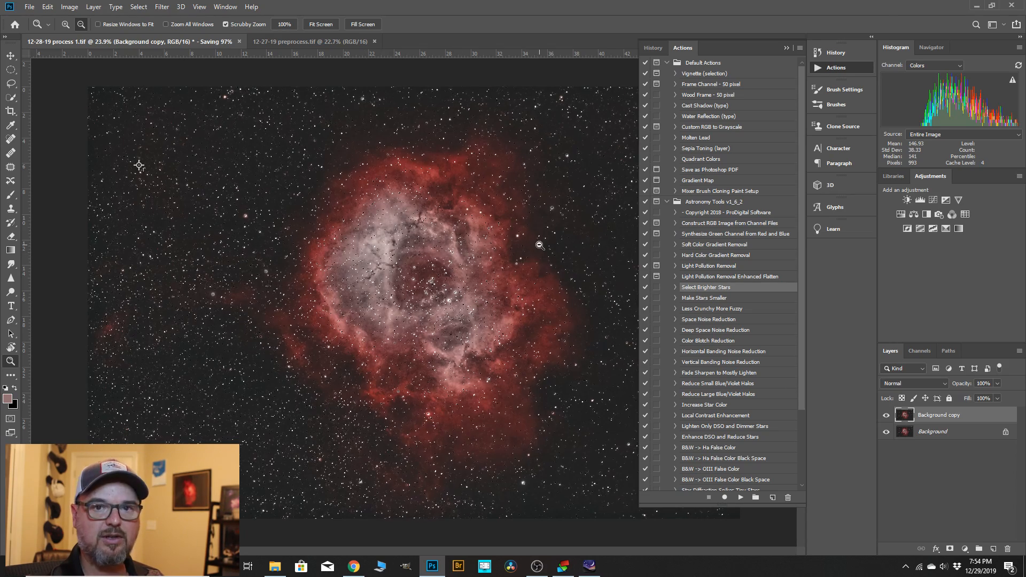
Expand the bright star selection by 2 pixels.
left_click_drag(547, 259, 401, 254)
scroll(189, 168, "up", 18)
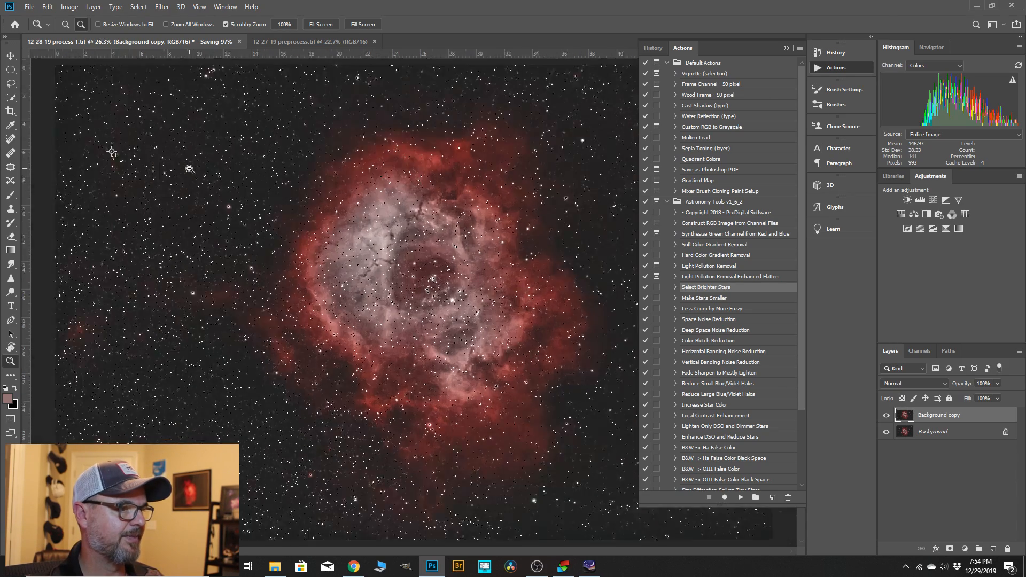
left_click_drag(244, 299, 280, 287)
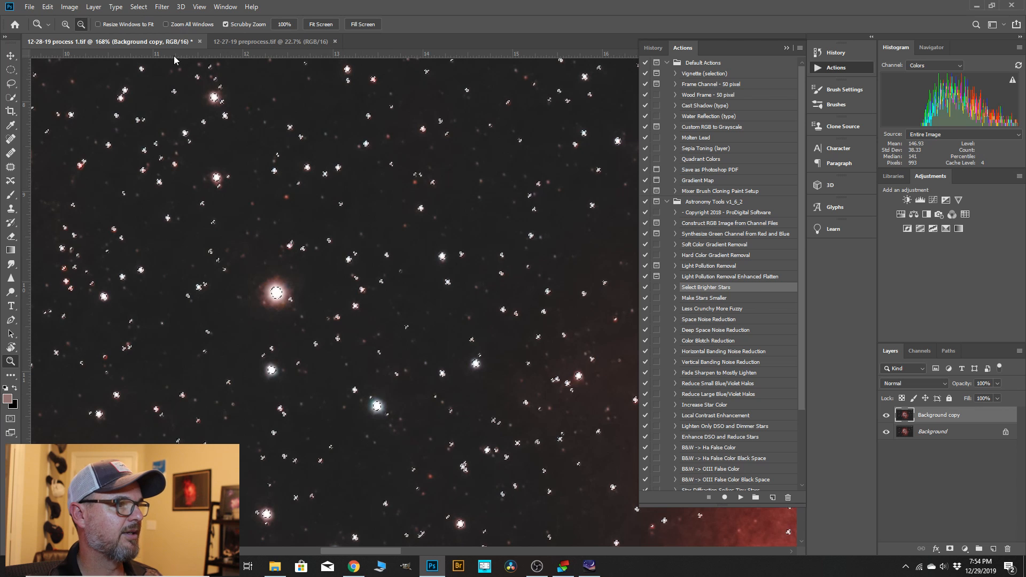
left_click(138, 7)
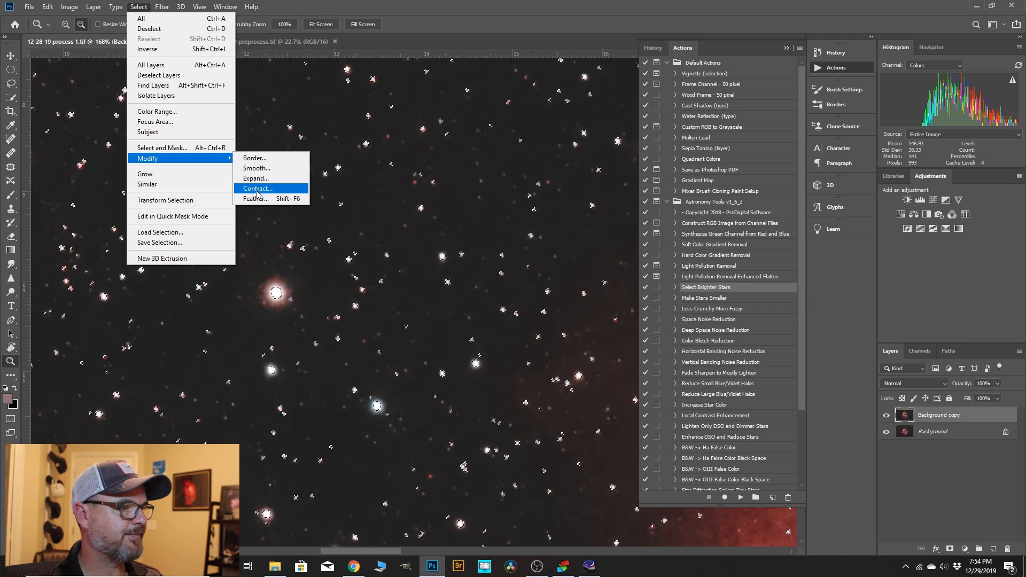
left_click(256, 179)
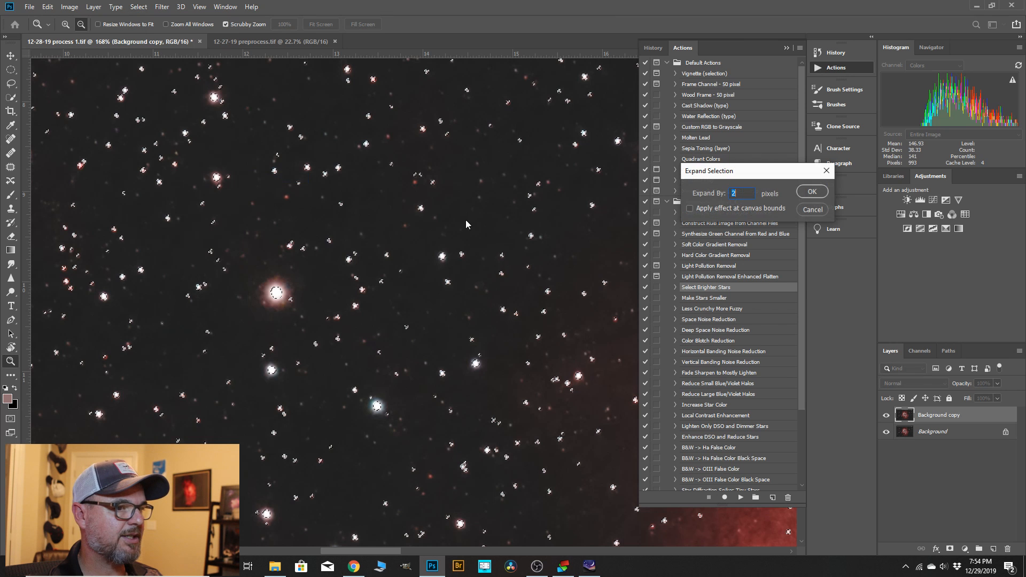
left_click(812, 194)
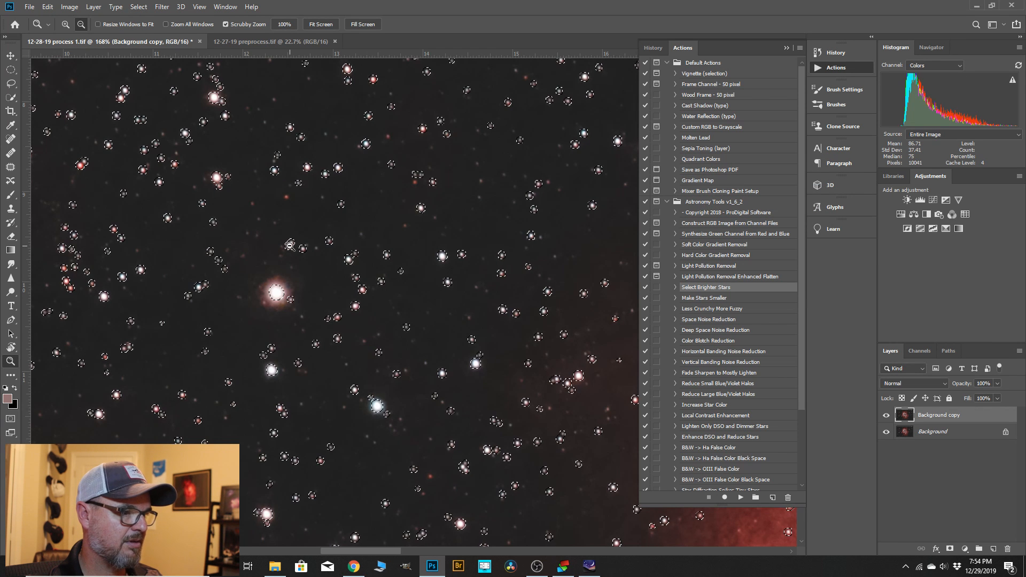
Expand the star selection by 1 more pixel.
left_click(139, 6)
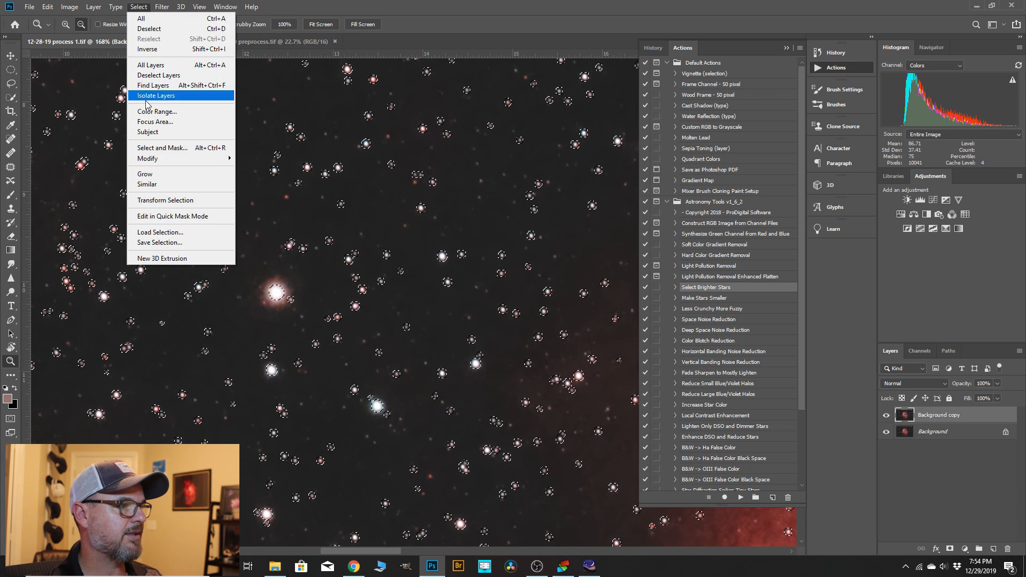
mouse_move(177, 159)
left_click(256, 179)
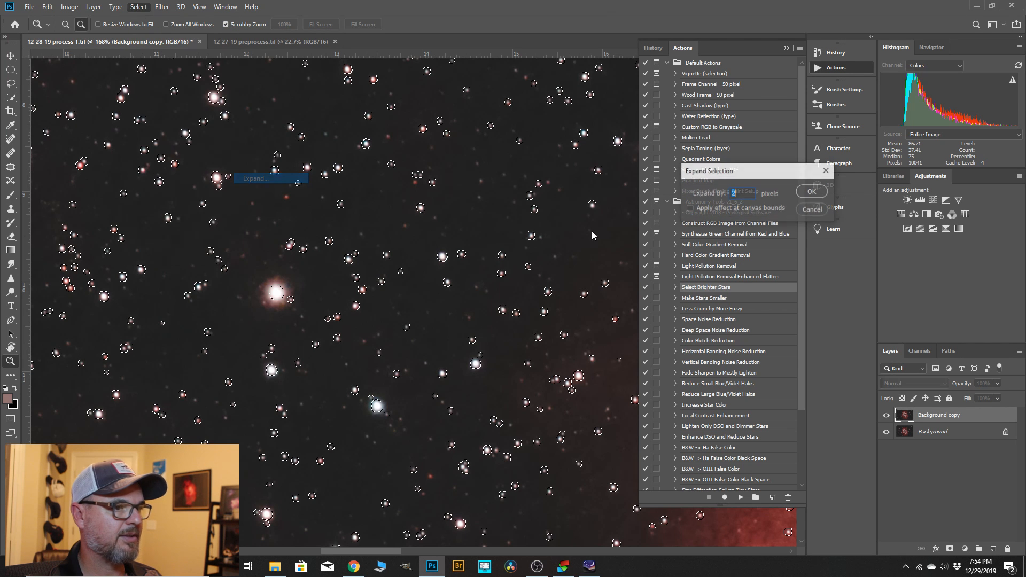
type("1")
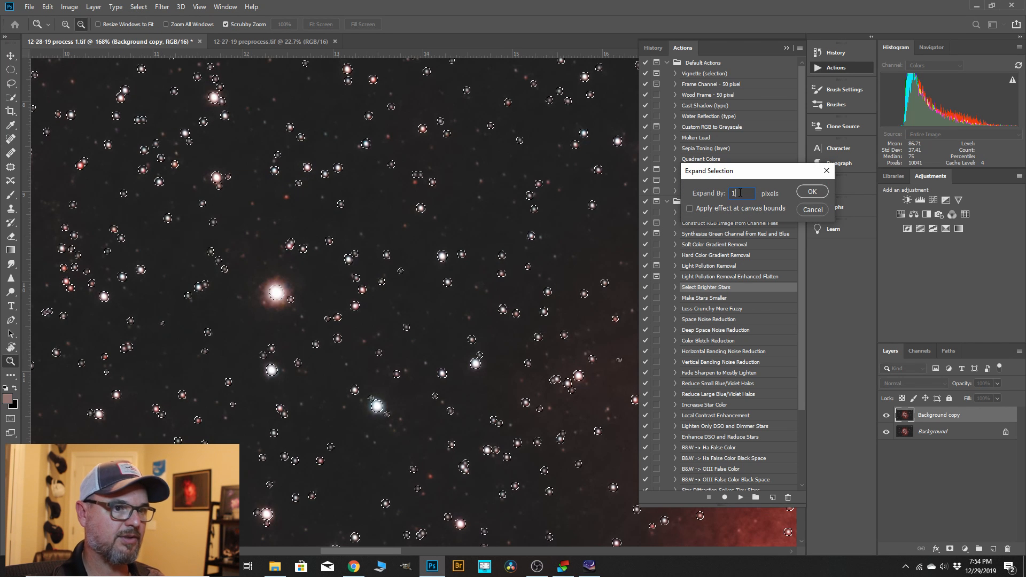
left_click(804, 193)
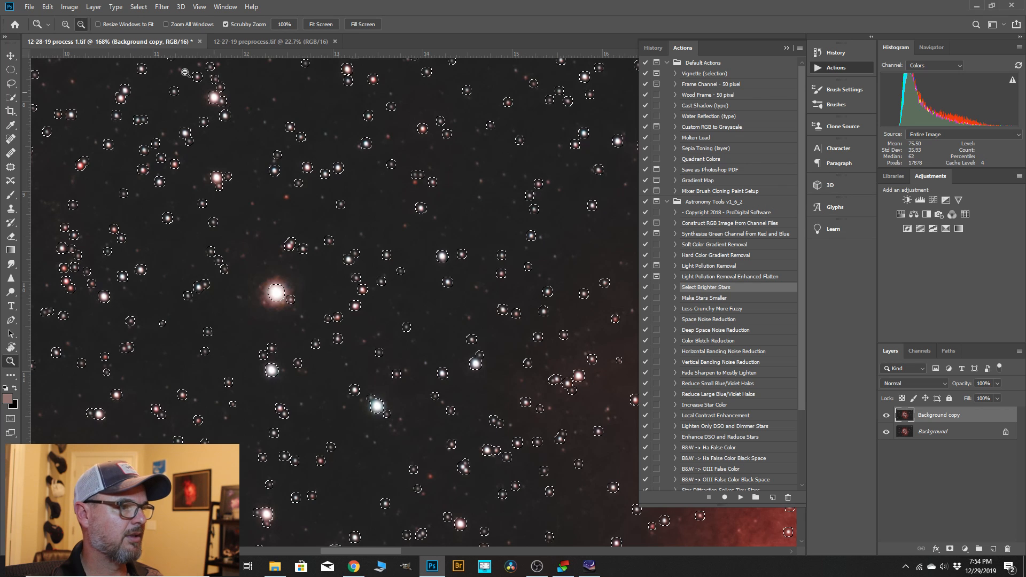
Feather the expanded star selection and hide its outline while keeping the stars selected.
left_click(138, 7)
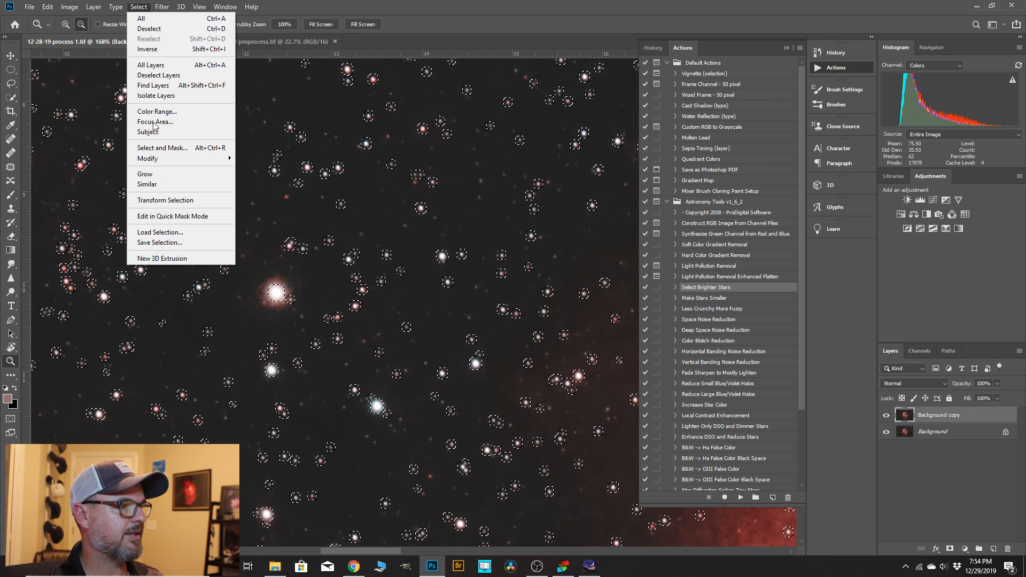
mouse_move(160, 158)
left_click(257, 199)
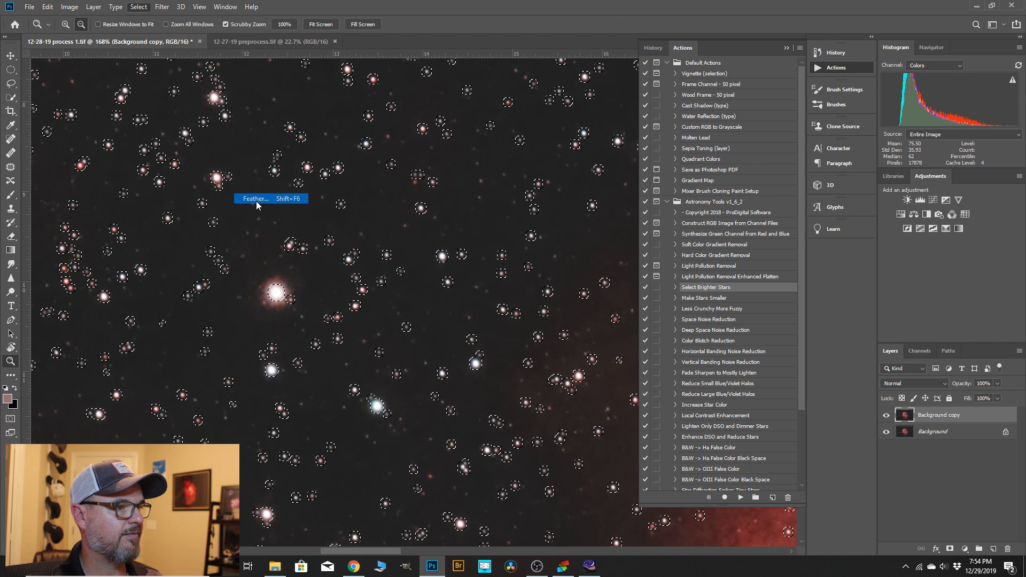
left_click(566, 174)
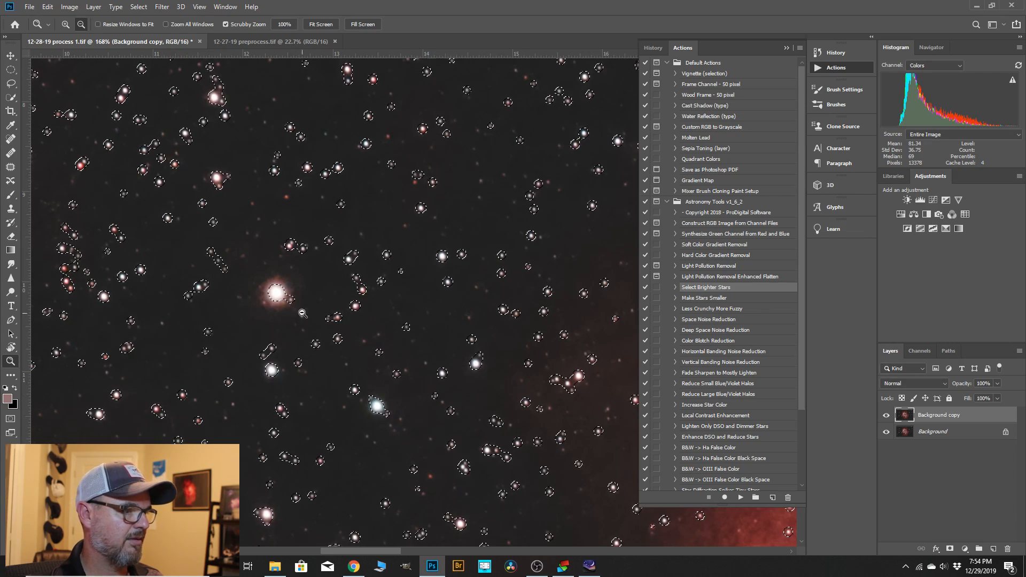
left_click_drag(461, 214, 243, 261)
left_click(788, 47)
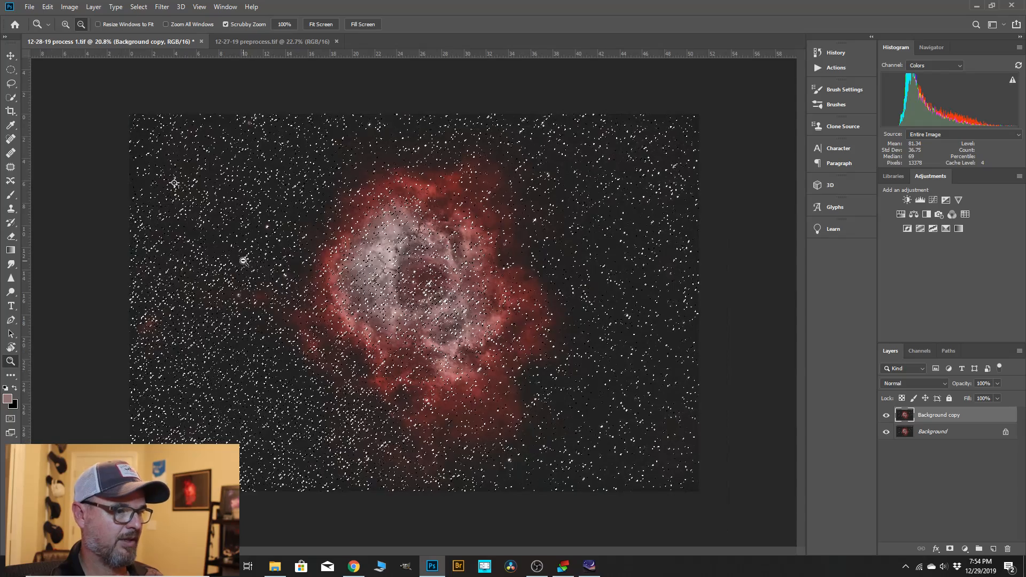
key("ctrl+d")
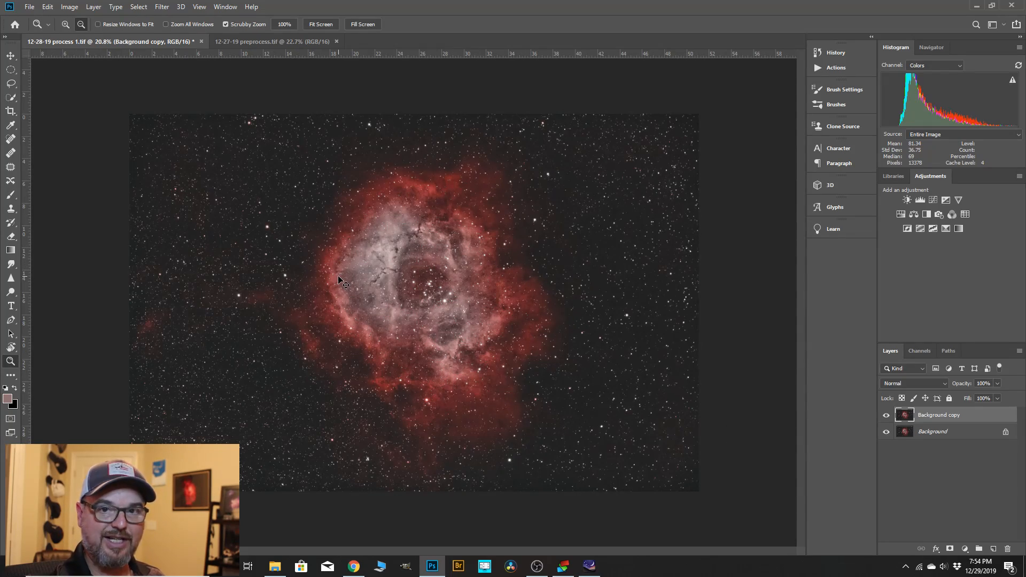
left_click_drag(307, 272, 328, 277)
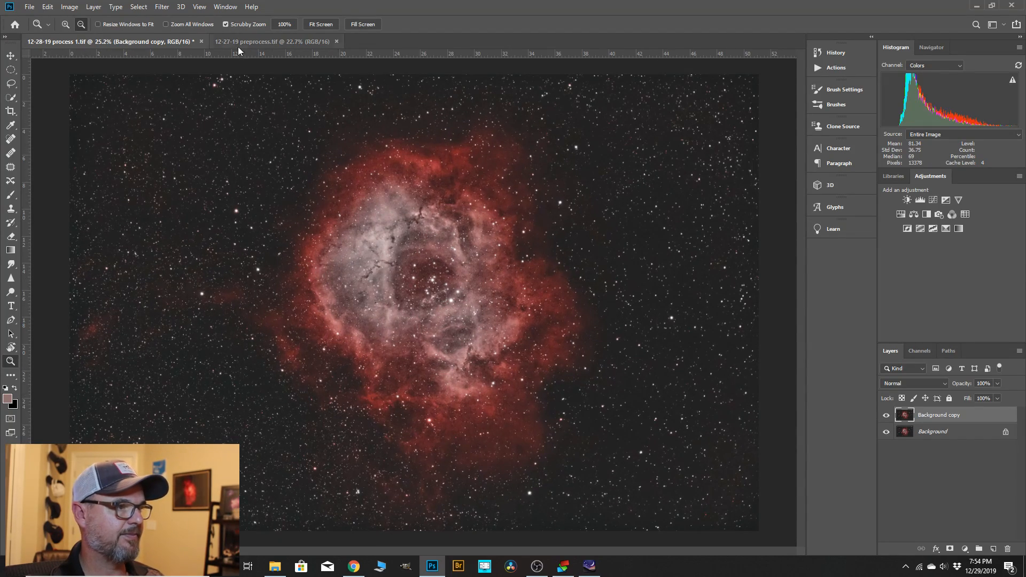
Apply the Minimum filter to the selected stars with a 2.0 pixel radius, preserving roundness.
left_click(164, 7)
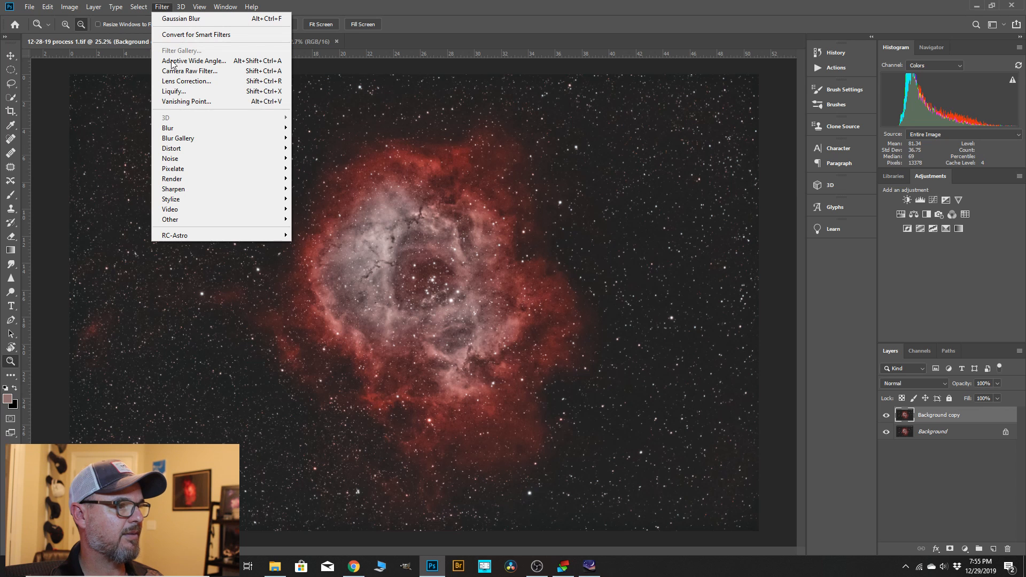
mouse_move(187, 220)
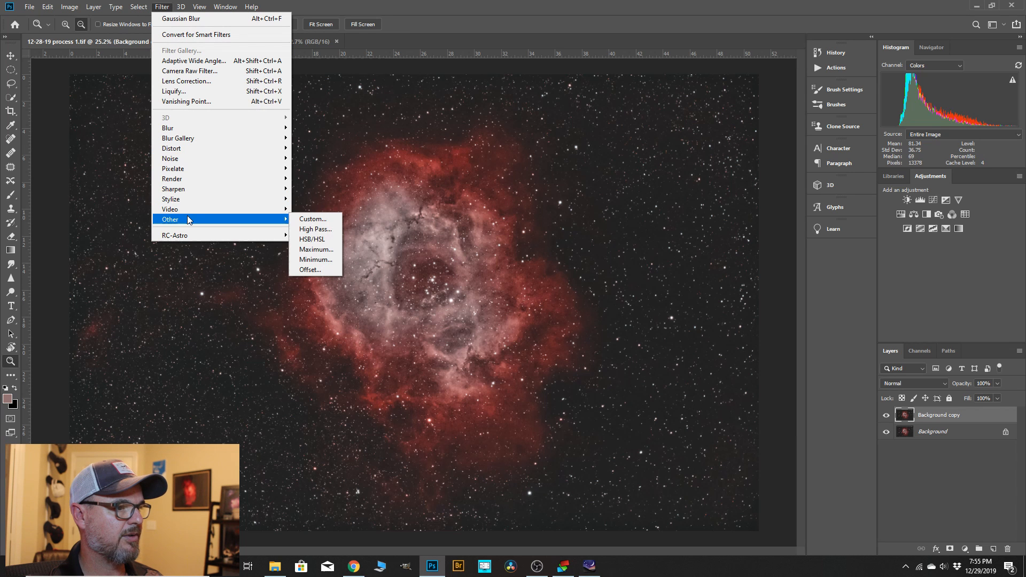
left_click(327, 260)
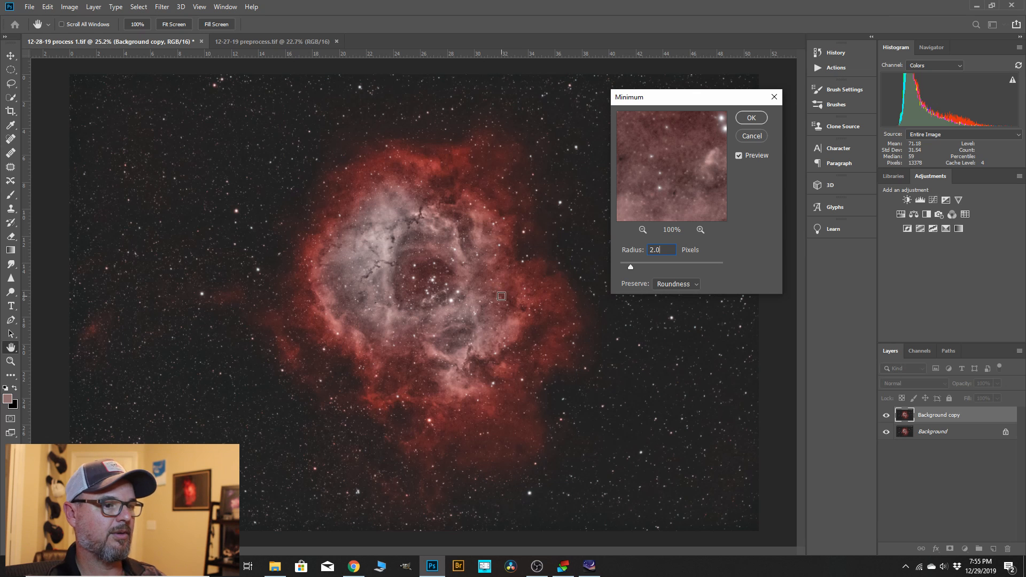
left_click(751, 118)
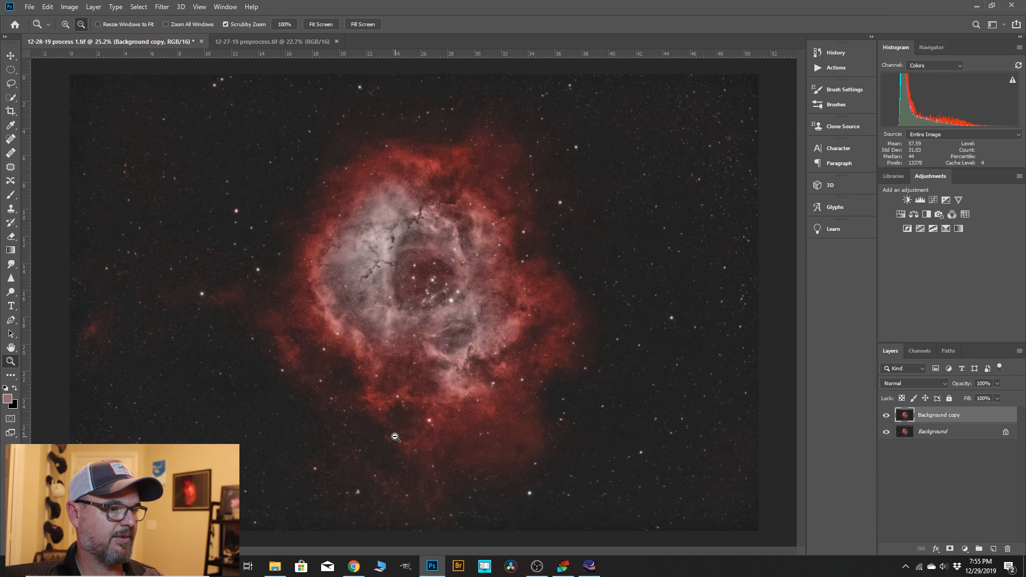
Compare the image with and without the star-reduced Background copy layer and inspect the stars around the nebula.
scroll(332, 231, "up", 1, "alt")
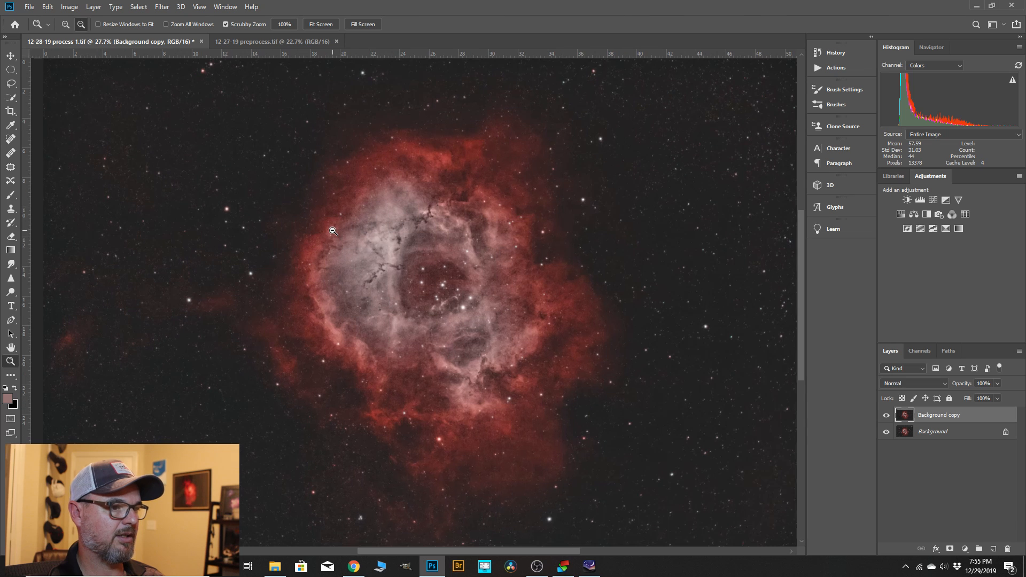
scroll(540, 255, "down", 2, "alt")
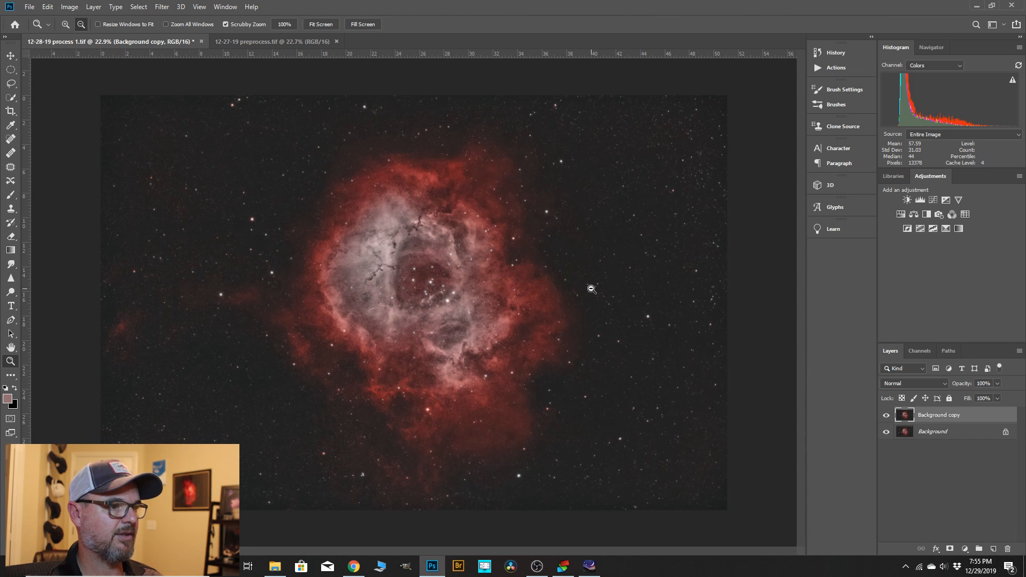
left_click(887, 417)
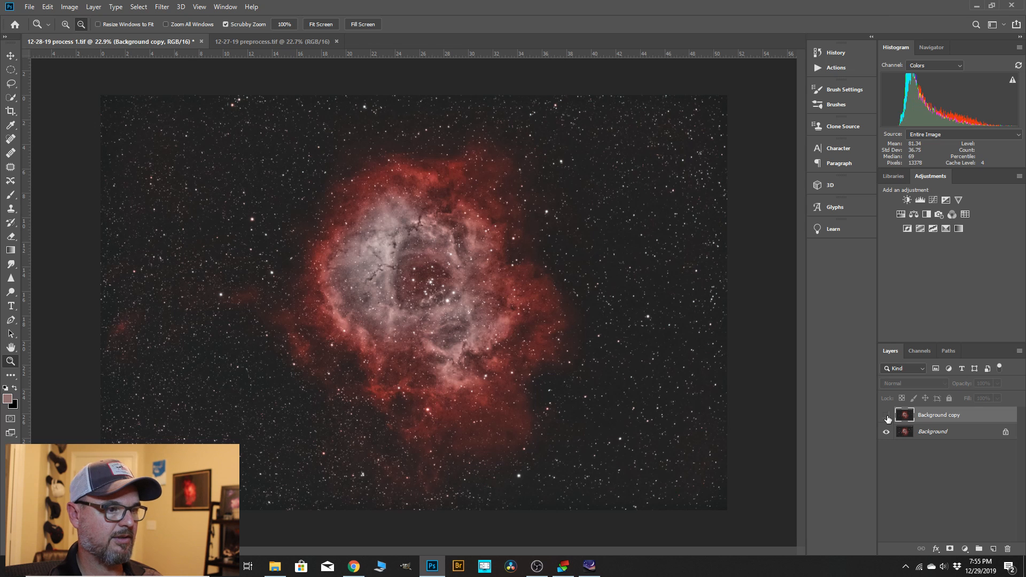
left_click(887, 416)
left_click(887, 416)
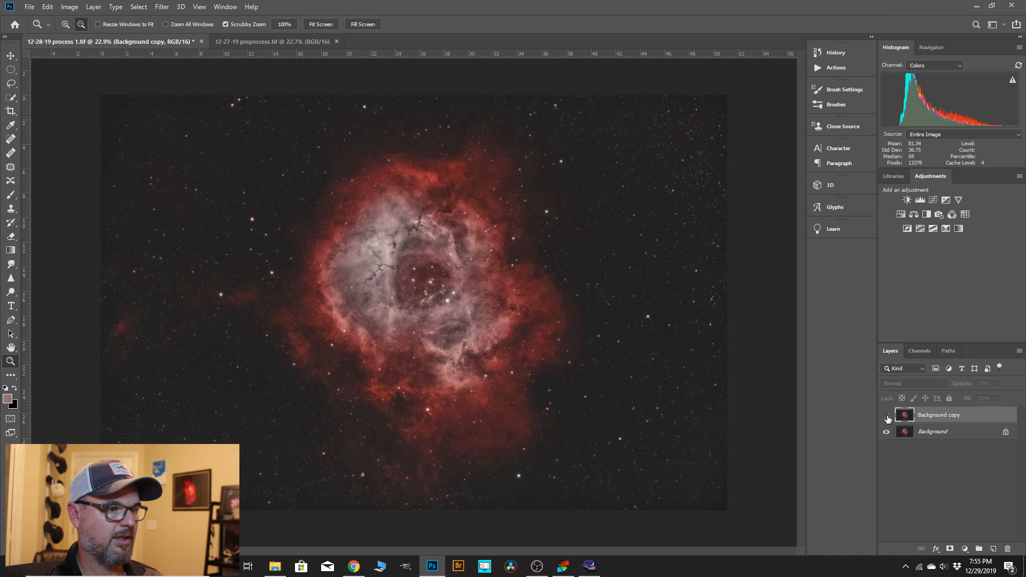
left_click(886, 417)
scroll(362, 285, "up", 3)
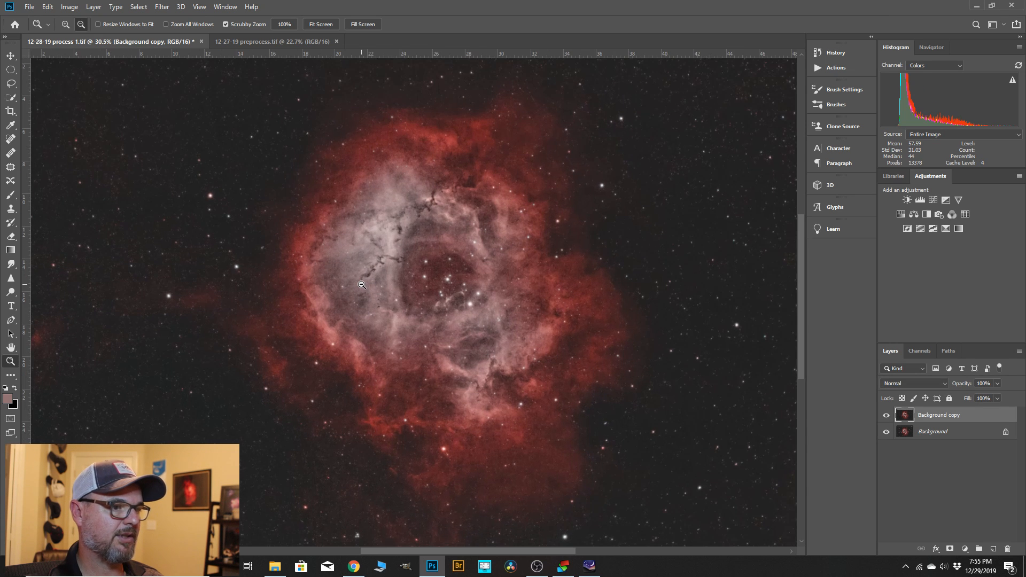
scroll(612, 315, "down", 1)
scroll(559, 261, "down", 1)
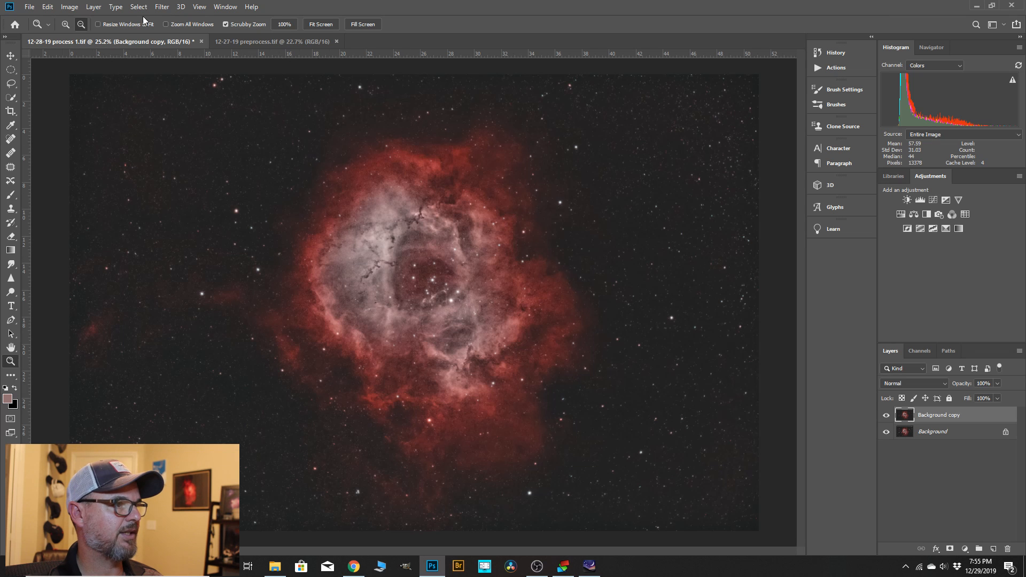
Delete the Minimum state from the history to return to the feathered star selection.
left_click(826, 52)
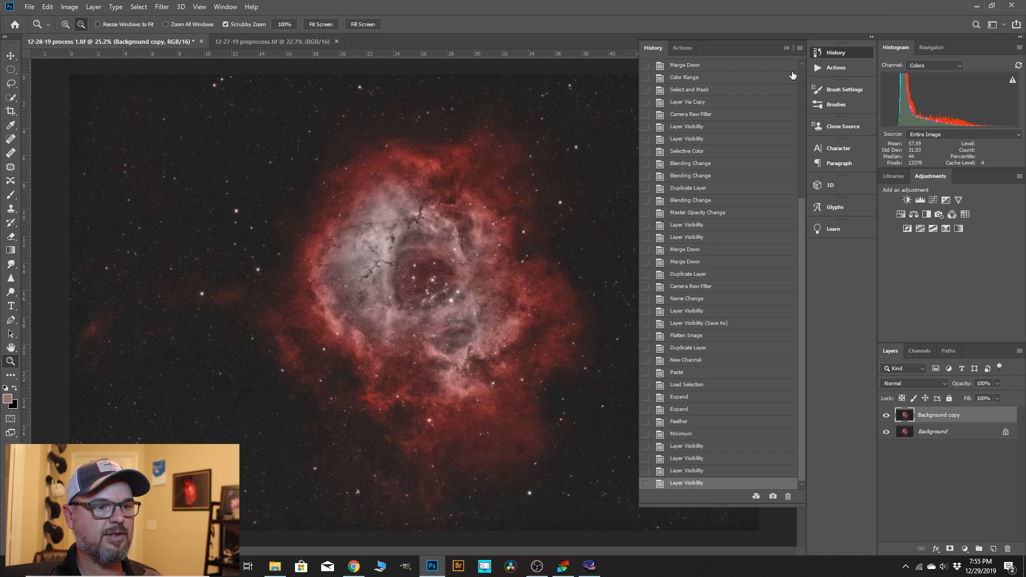
left_click(686, 435)
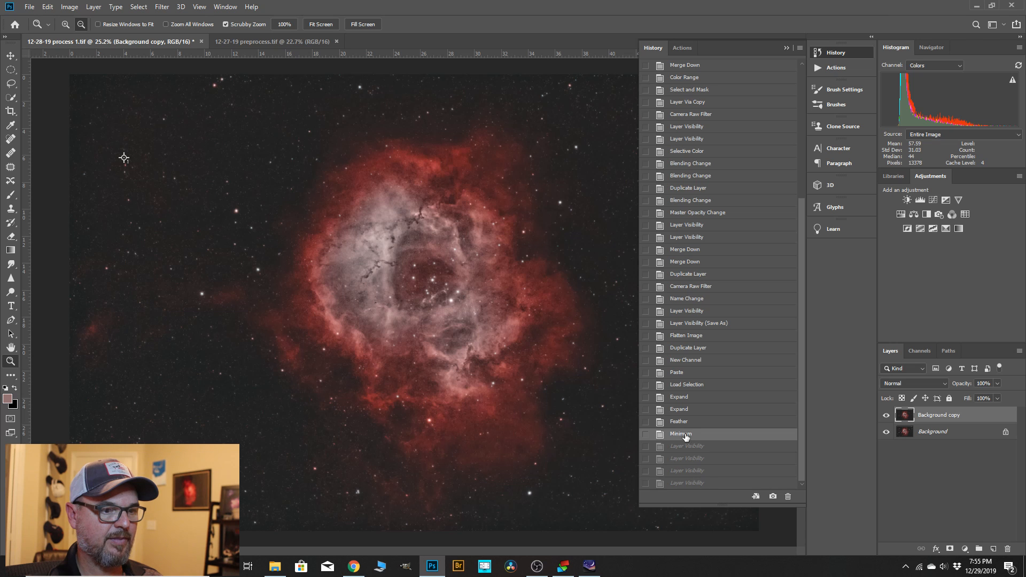
left_click(788, 497)
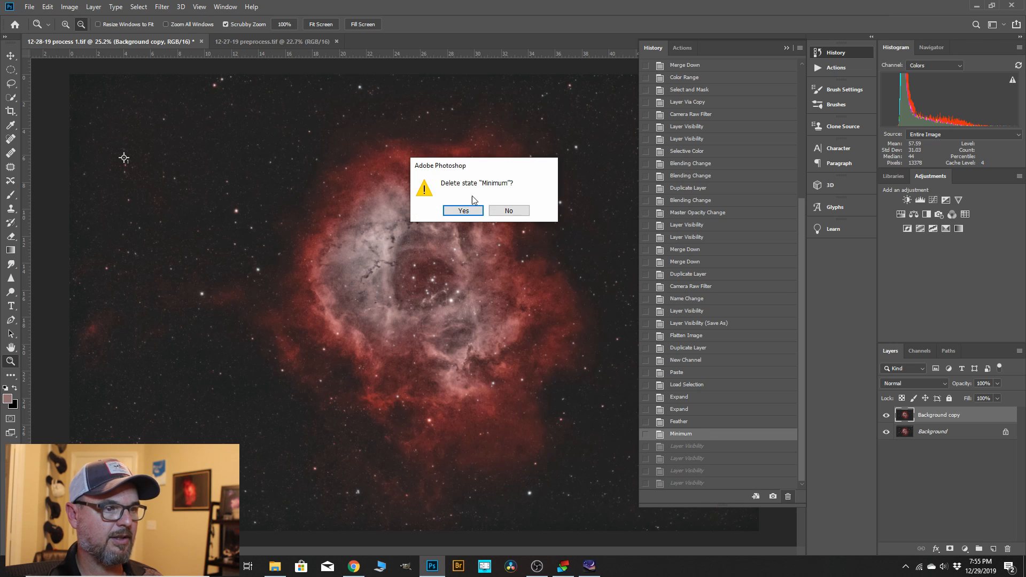
left_click(463, 211)
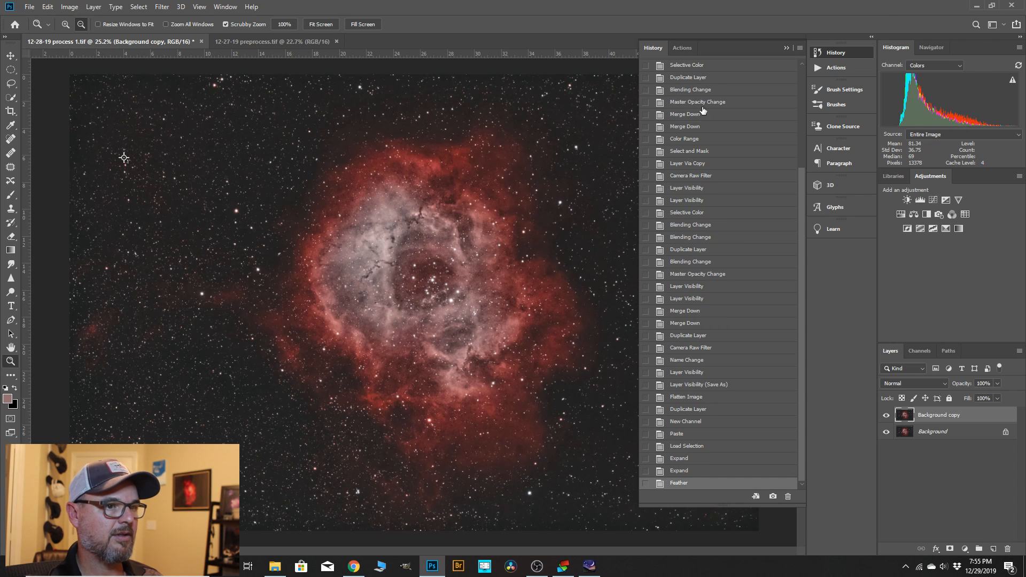
left_click(786, 47)
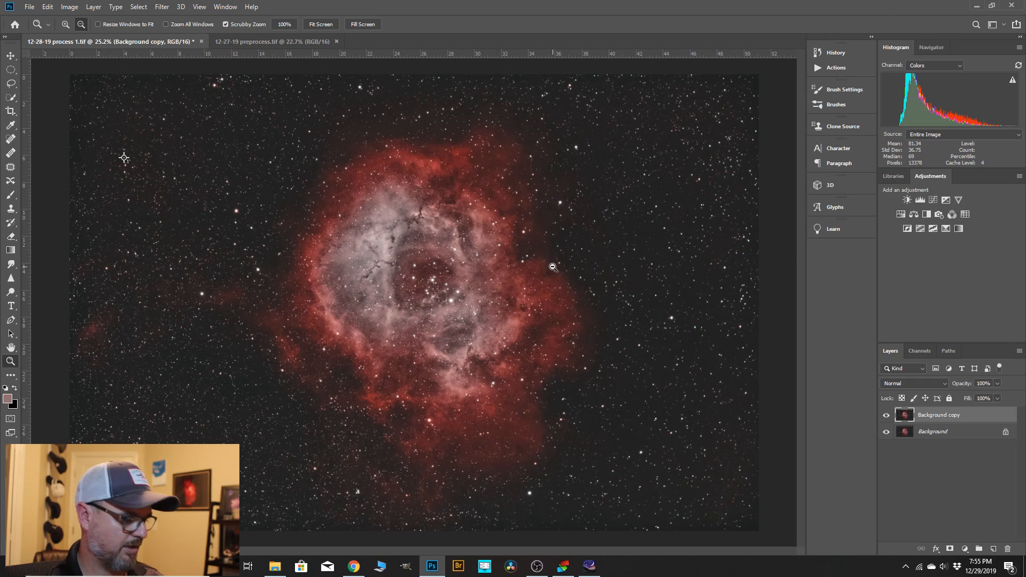
Apply the Minimum filter to the selected stars with a 1.8 pixel radius, preserving roundness.
key("ctrl+h")
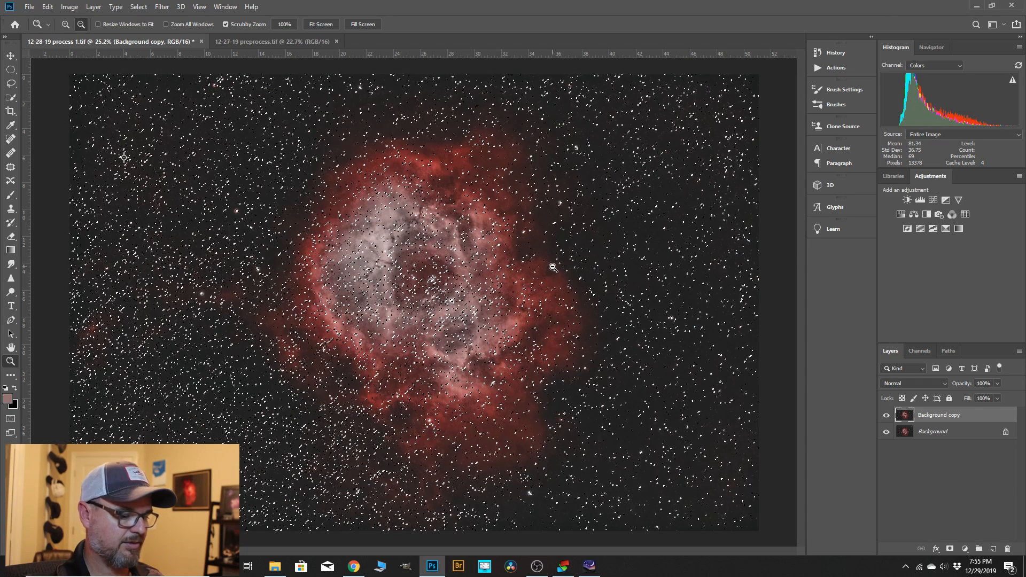
key("ctrl+h")
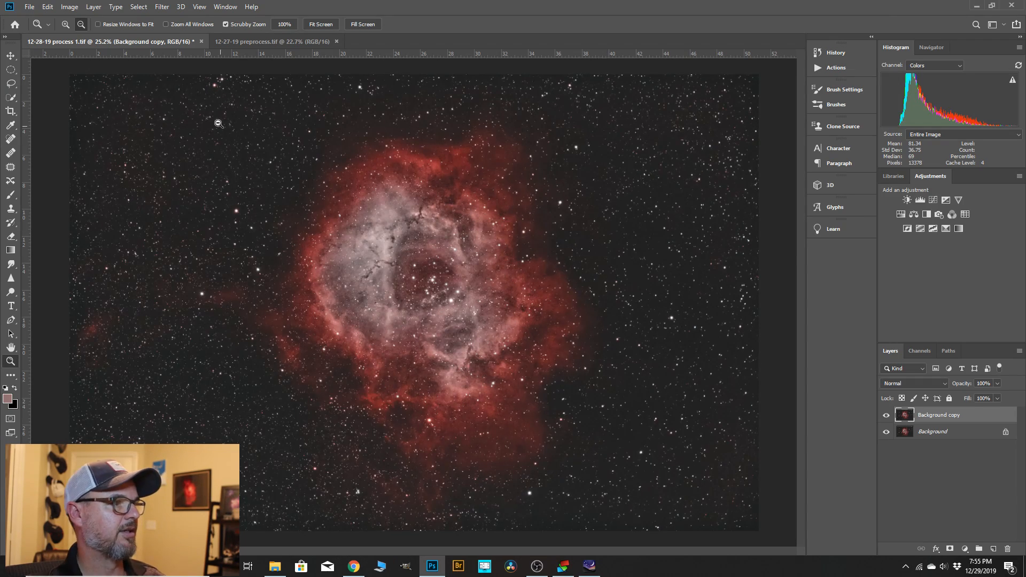
left_click(162, 6)
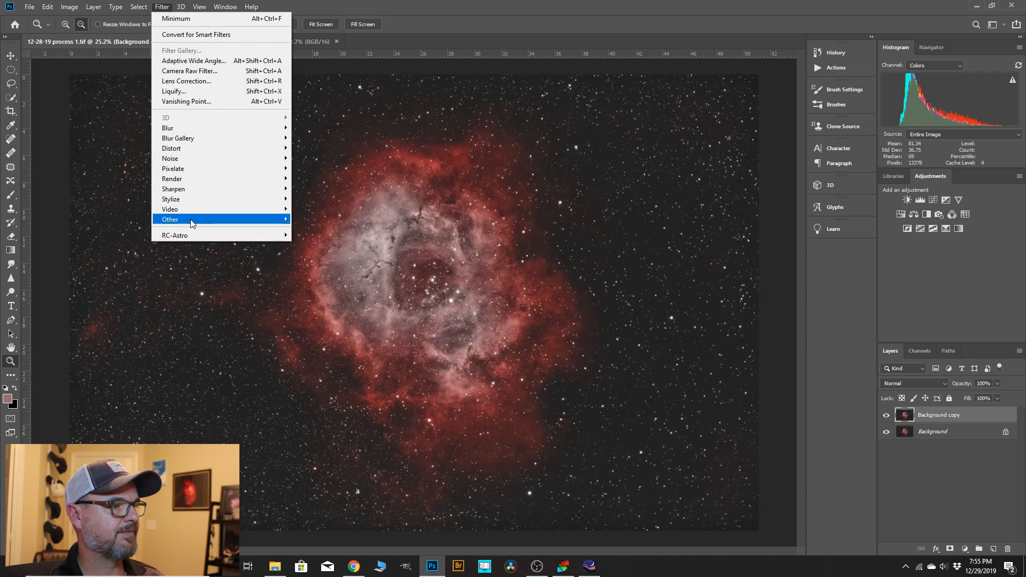
mouse_move(251, 220)
left_click(313, 259)
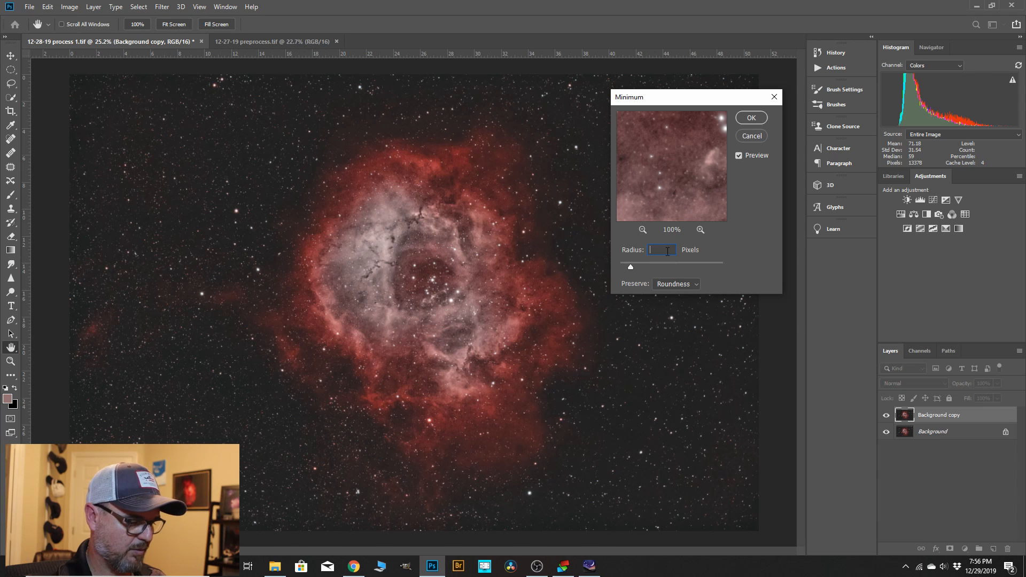
type("1.8")
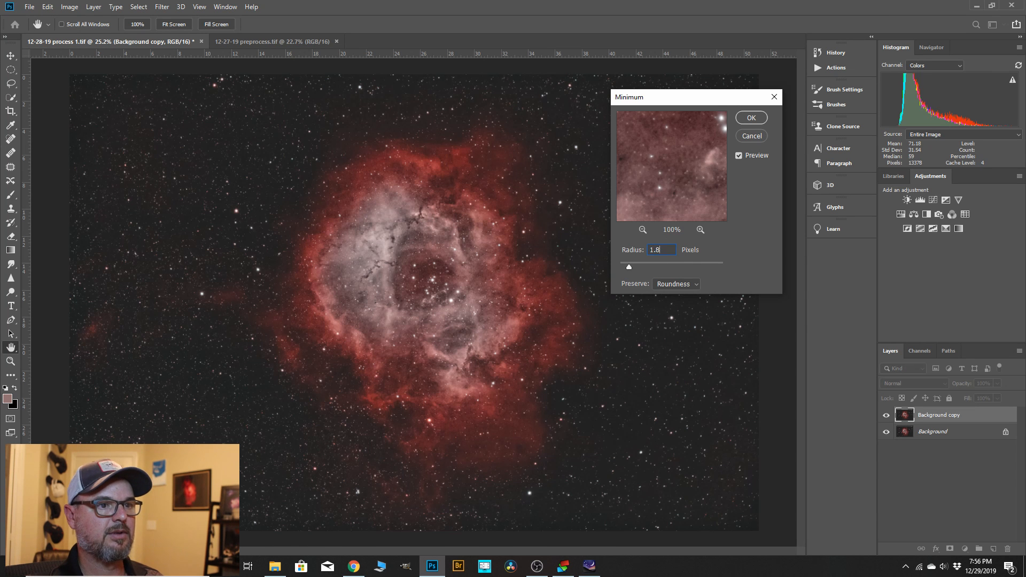
key("alt+space")
left_click(751, 119)
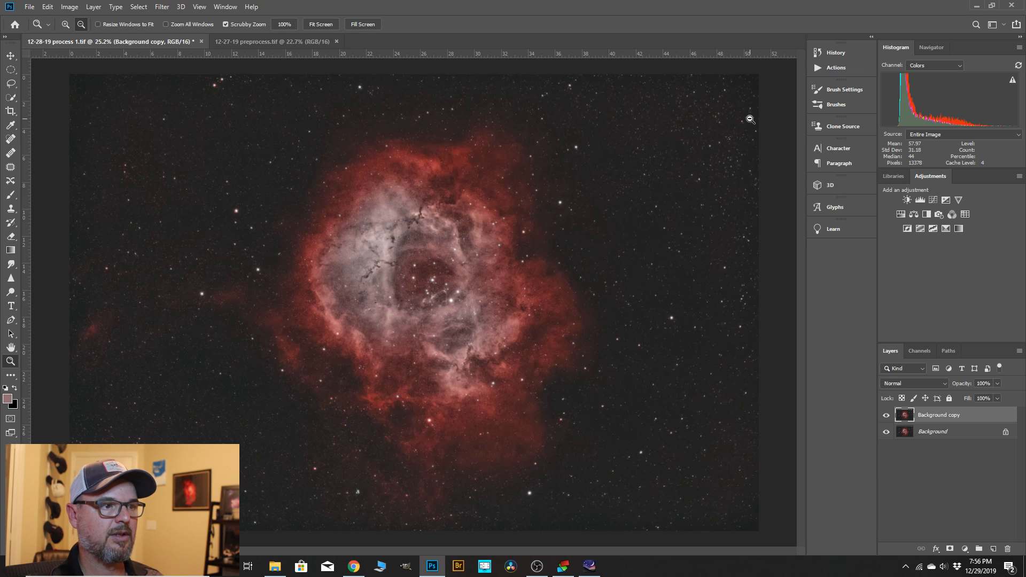
Run the Minimum filter a second time on the selected stars, again with a 1.8 pixel radius and preserved roundness.
left_click(160, 7)
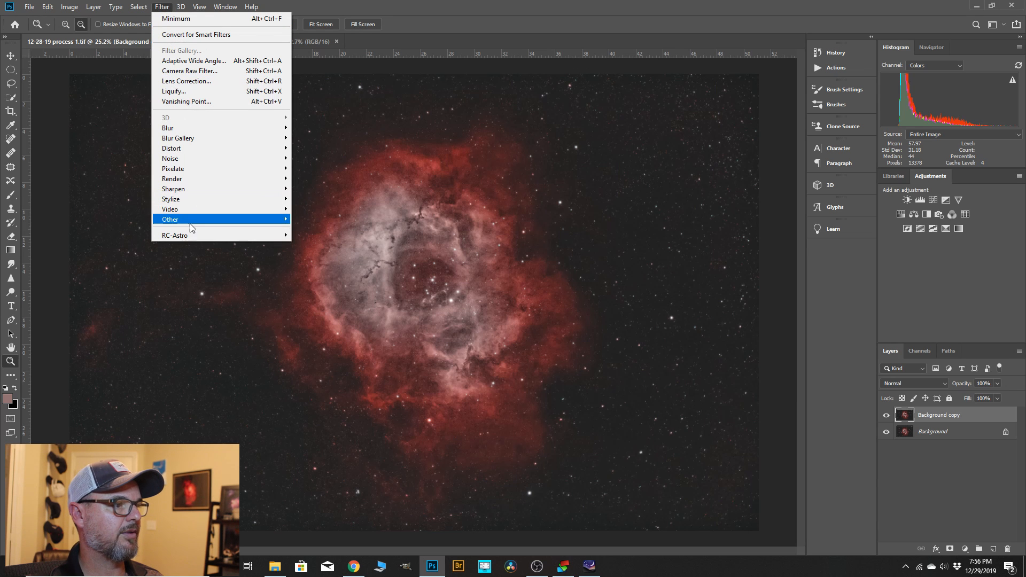
mouse_move(190, 223)
left_click(313, 262)
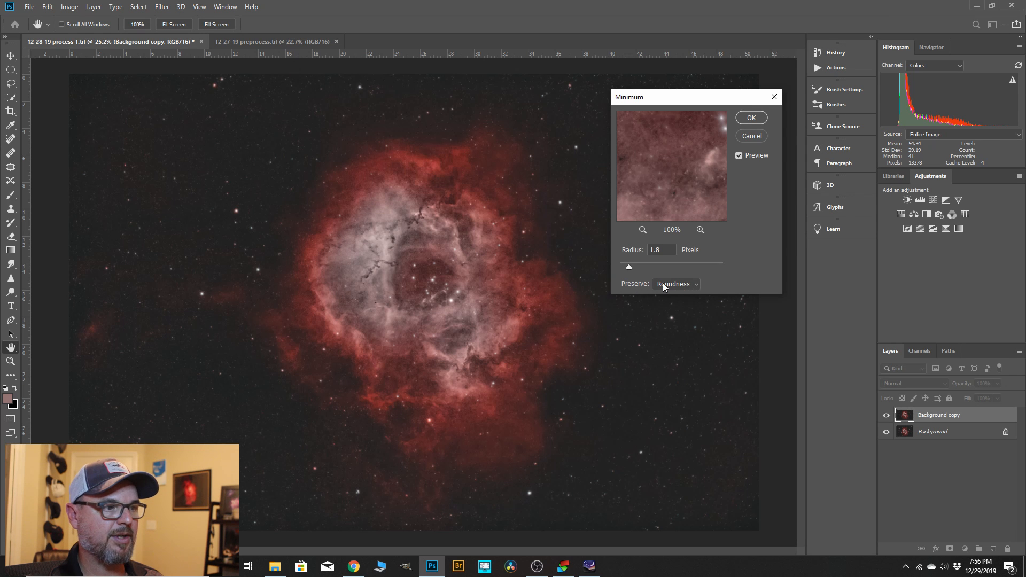
left_click(751, 118)
key("z")
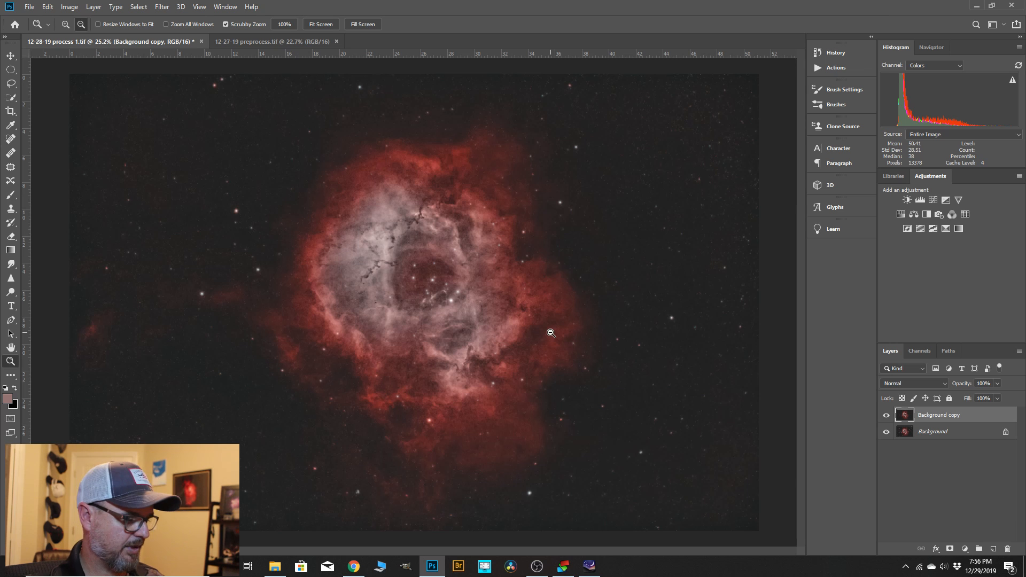
Copy the selected stars to a new layer and delete that Layer Via Copy state from the history.
key("ctrl+shift+alt+n")
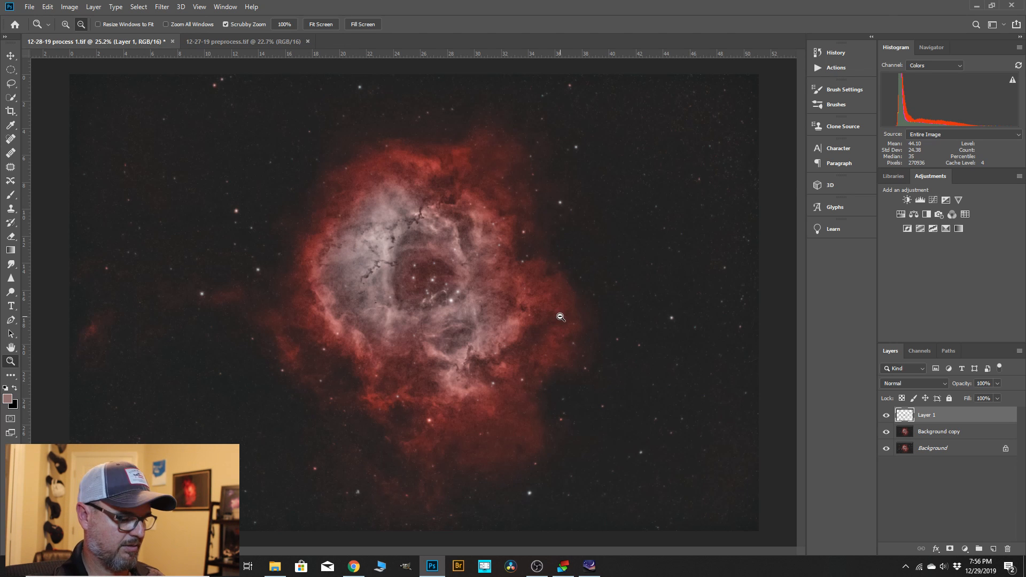
key("ctrl+h")
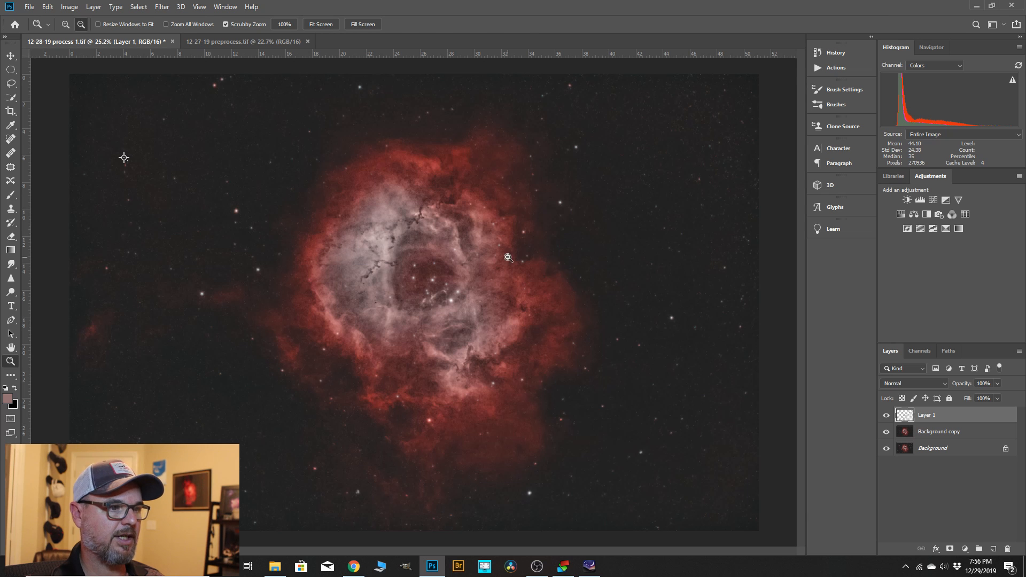
left_click(835, 52)
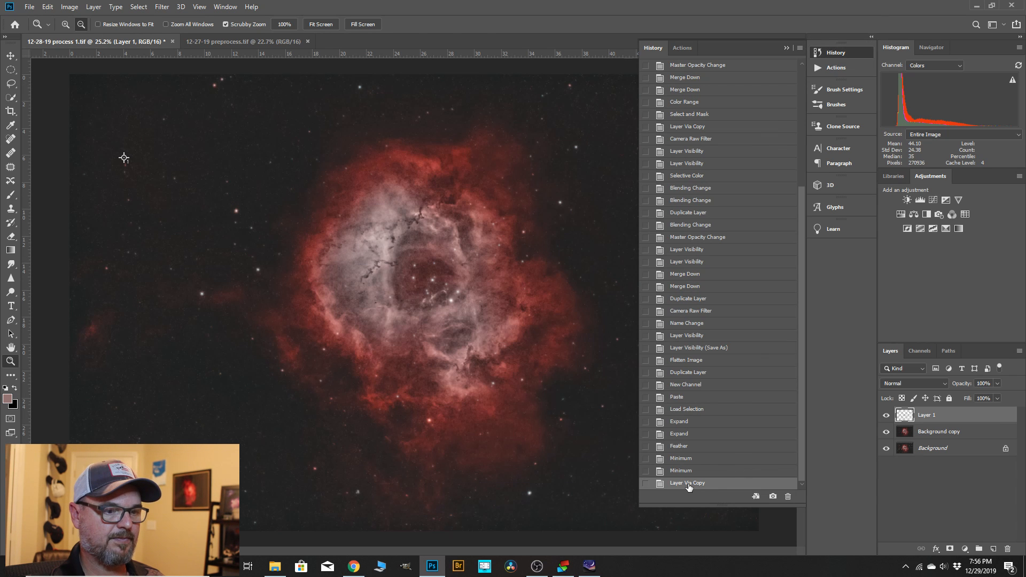
left_click(788, 497)
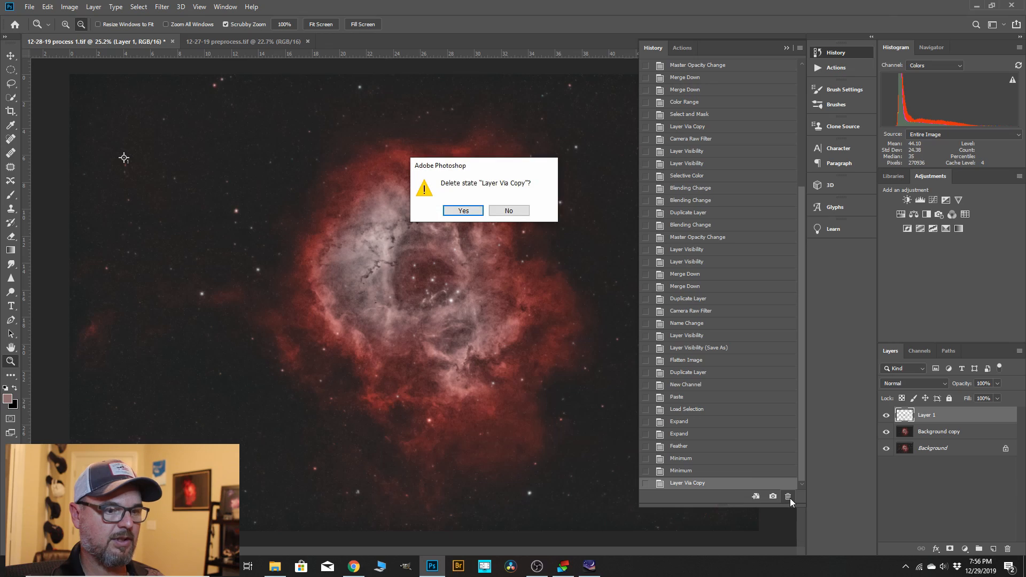
left_click(464, 211)
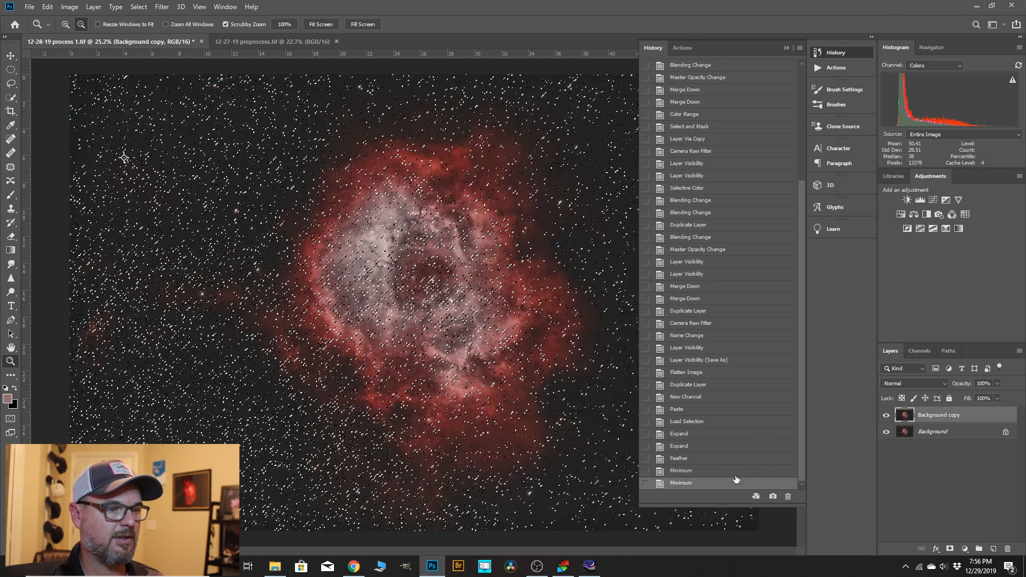
left_click(786, 47)
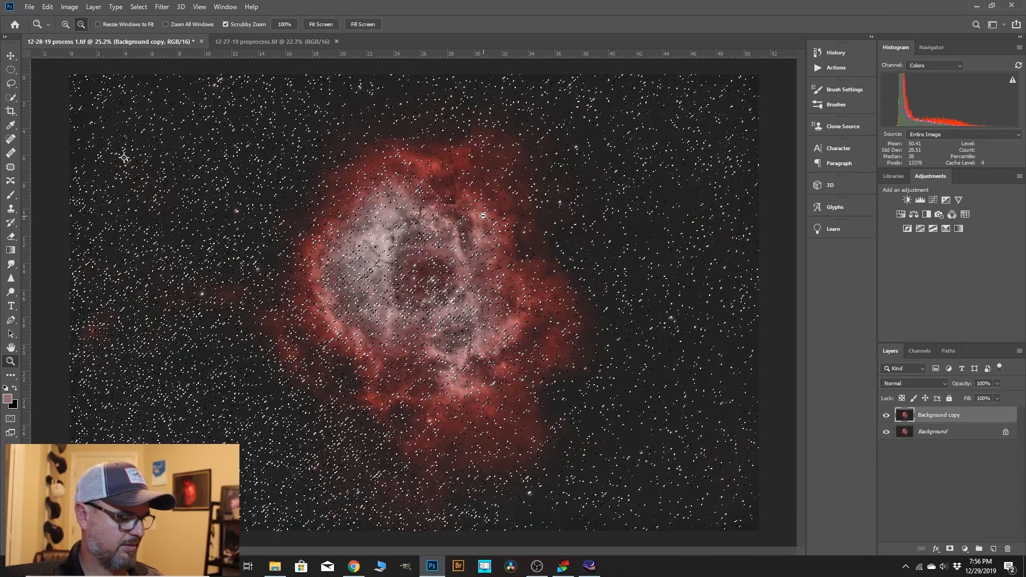
Check the image without the selection outline, show the outline again and copy the reduced stars to a new layer.
key("ctrl+d")
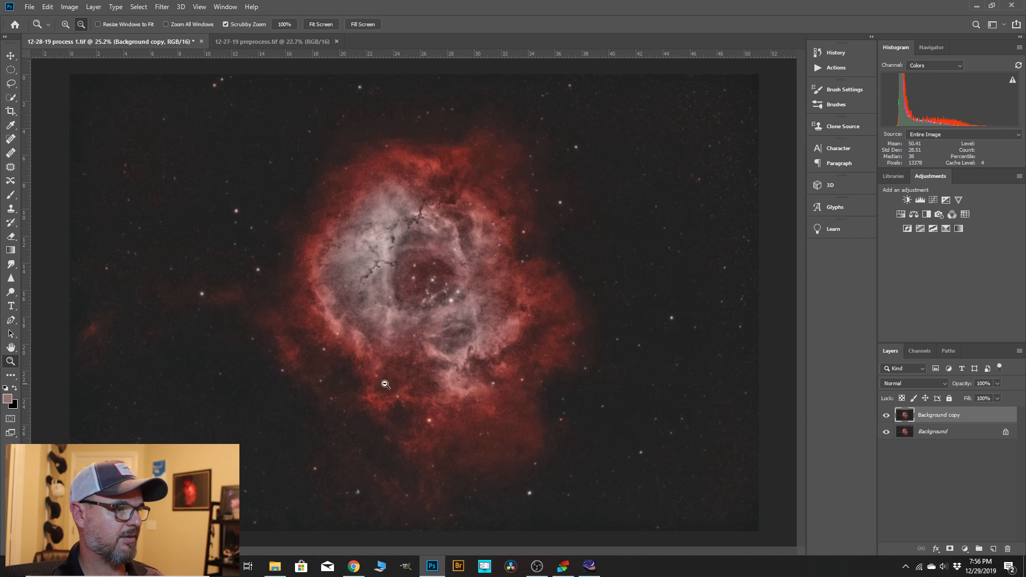
scroll(636, 288, "down", 1)
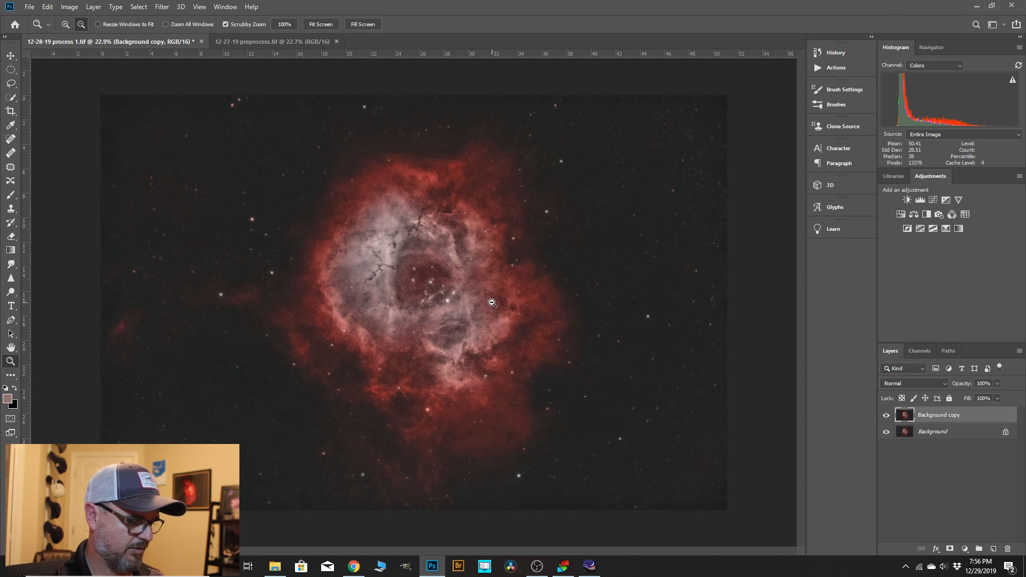
key("ctrl+h")
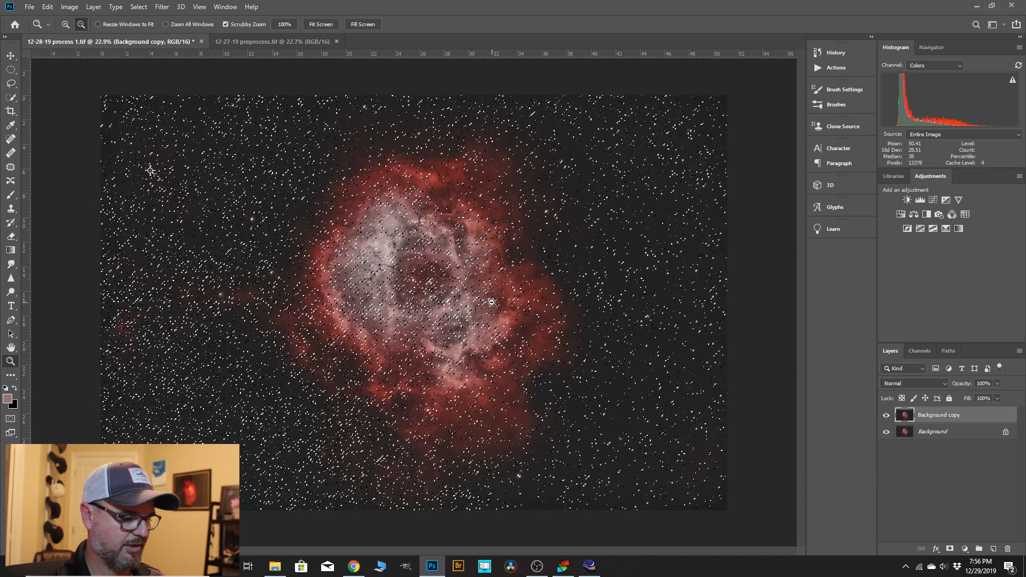
key("ctrl+j")
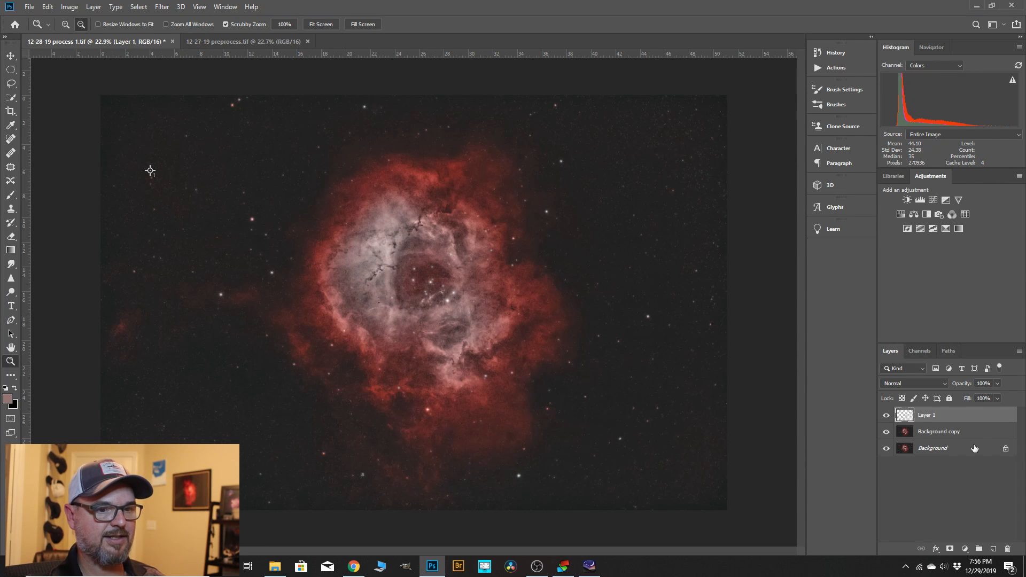
Delete the filtered Background copy layer and duplicate the original Background layer beneath Layer 1.
left_click(941, 437)
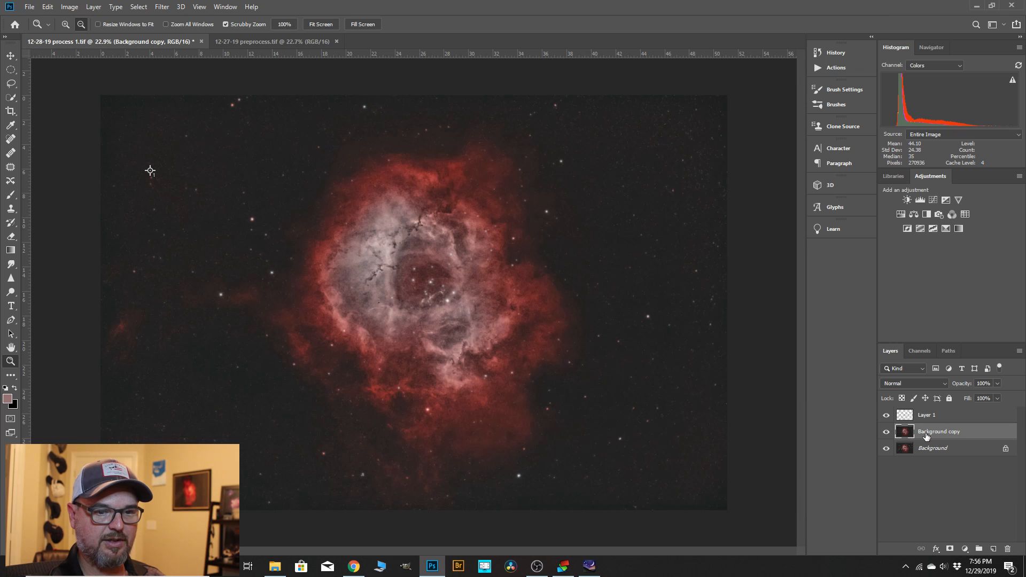
right_click(947, 435)
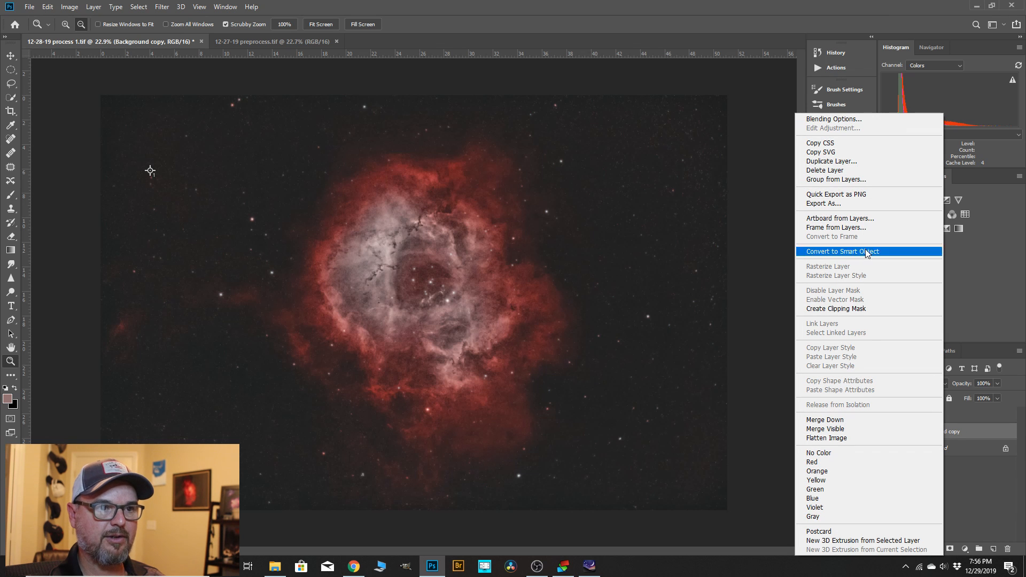
left_click(826, 170)
left_click(463, 210)
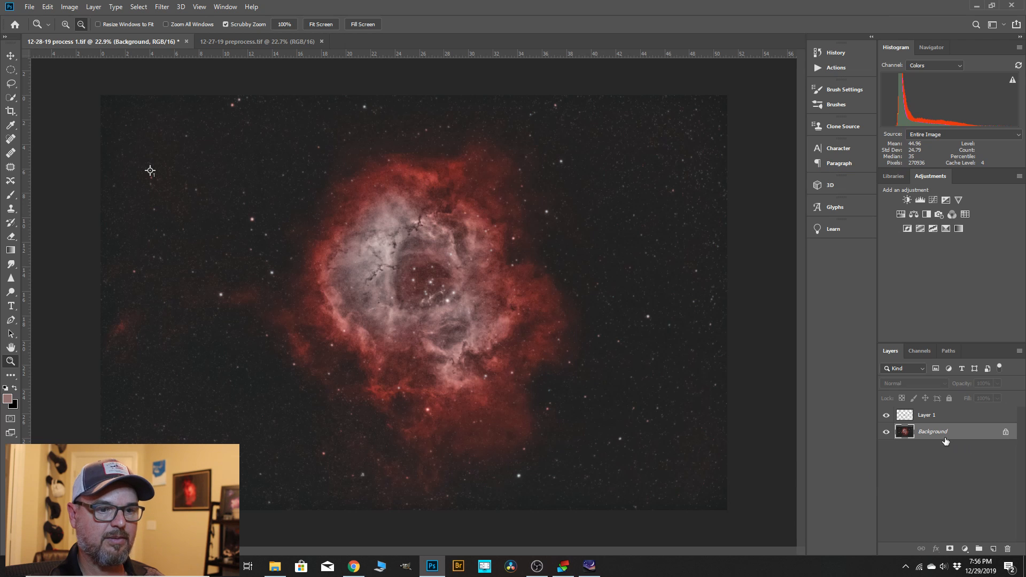
left_click_drag(945, 440, 993, 549)
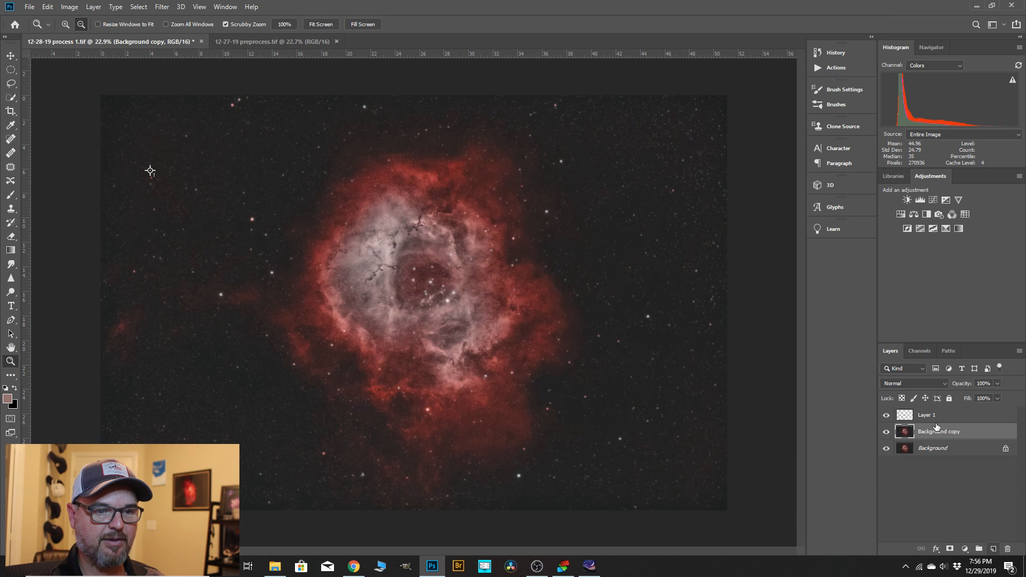
Erase Layer 1 with a soft 35-pixel Eraser over several small stars to the left of the nebula.
left_click(926, 417)
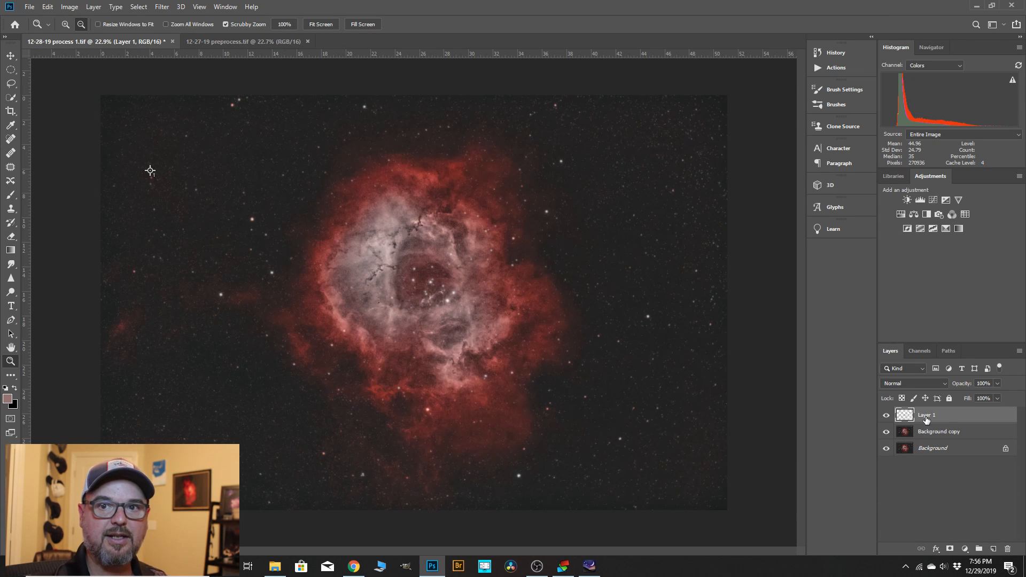
left_click(11, 238)
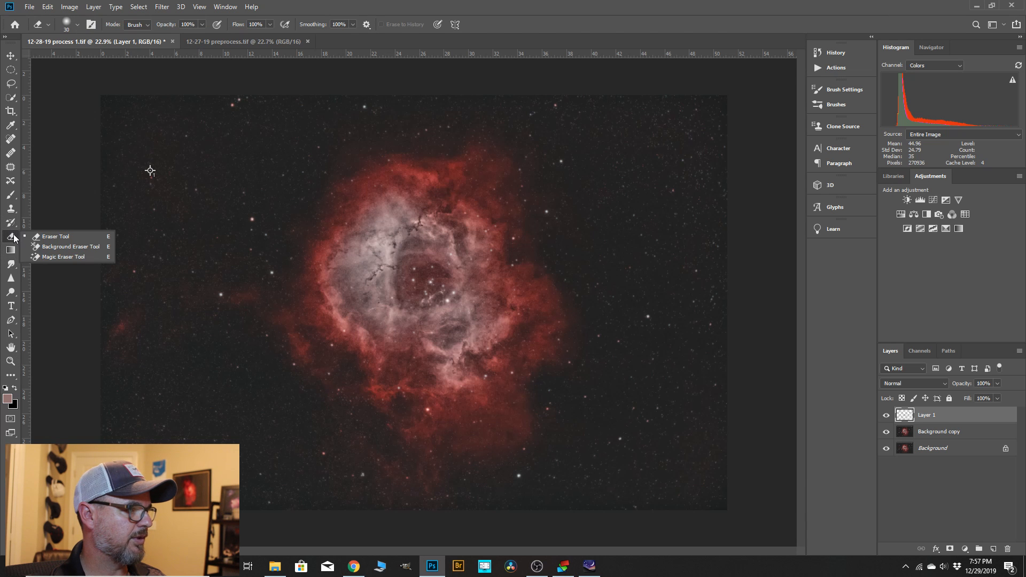
left_click(43, 238)
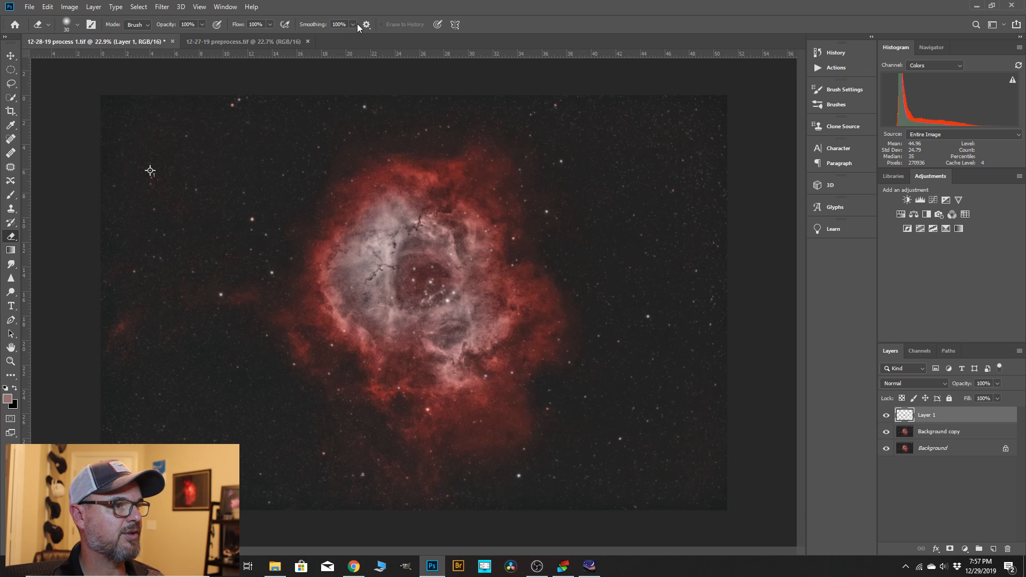
scroll(151, 170, "up", 2)
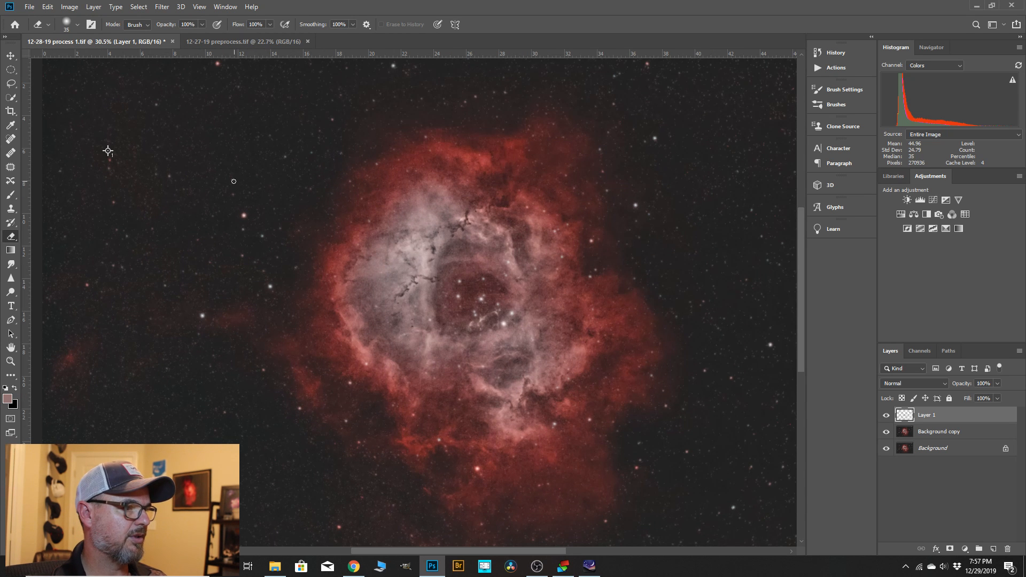
scroll(233, 181, "up", 4)
key("bracketright")
key("bracketright")
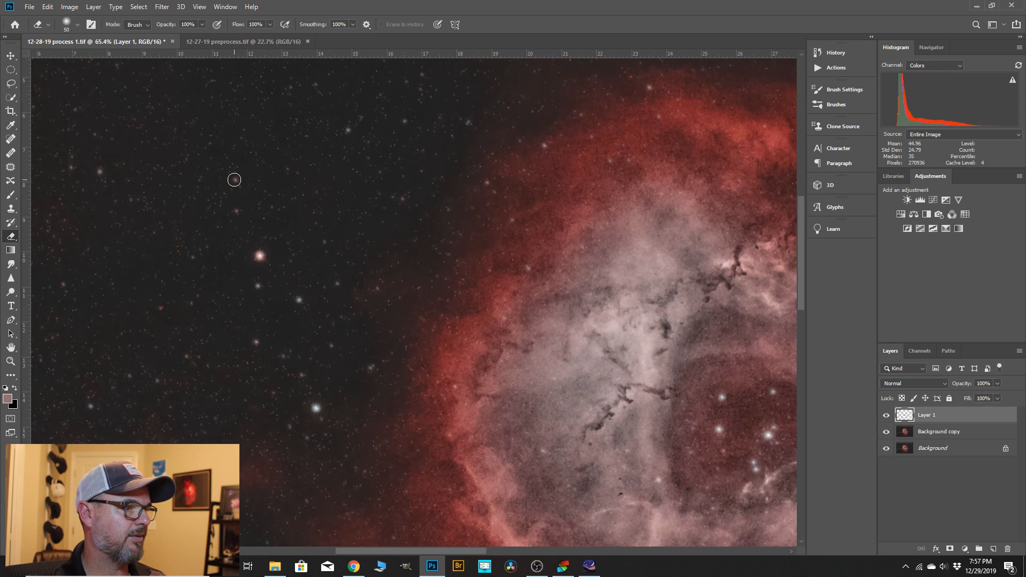
key("bracketleft")
scroll(422, 215, "down", 2)
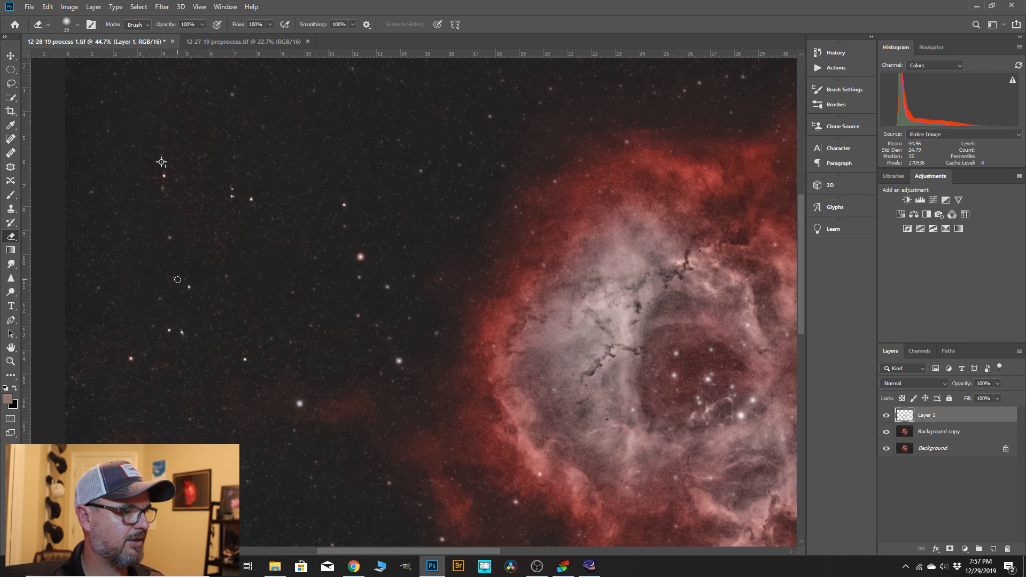
scroll(176, 277, "down", 3)
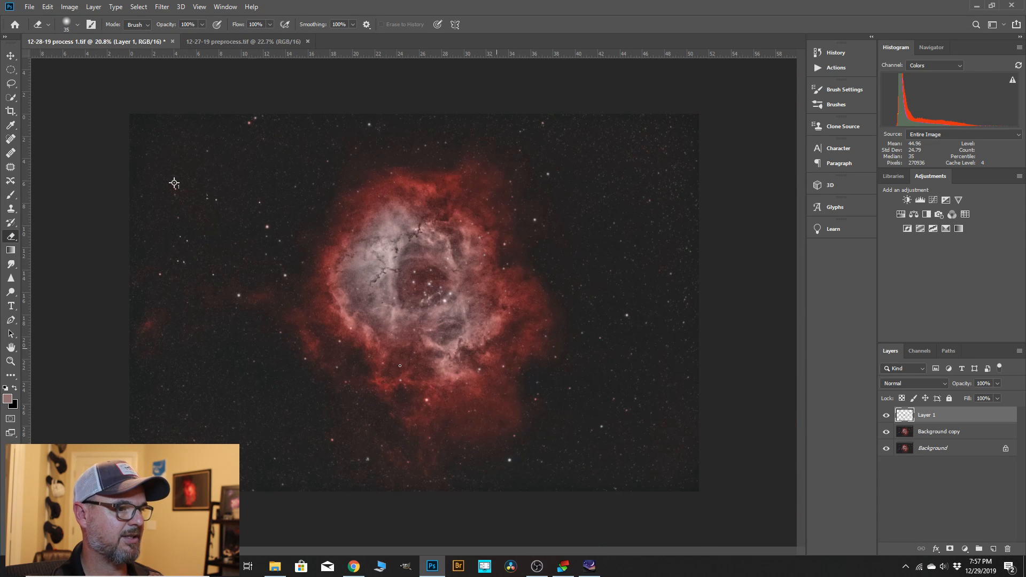
Erase Layer 1 over more stars below left and lower right of the nebula, and enlarge the Eraser brush to 45 pixels.
scroll(271, 358, "up", 3)
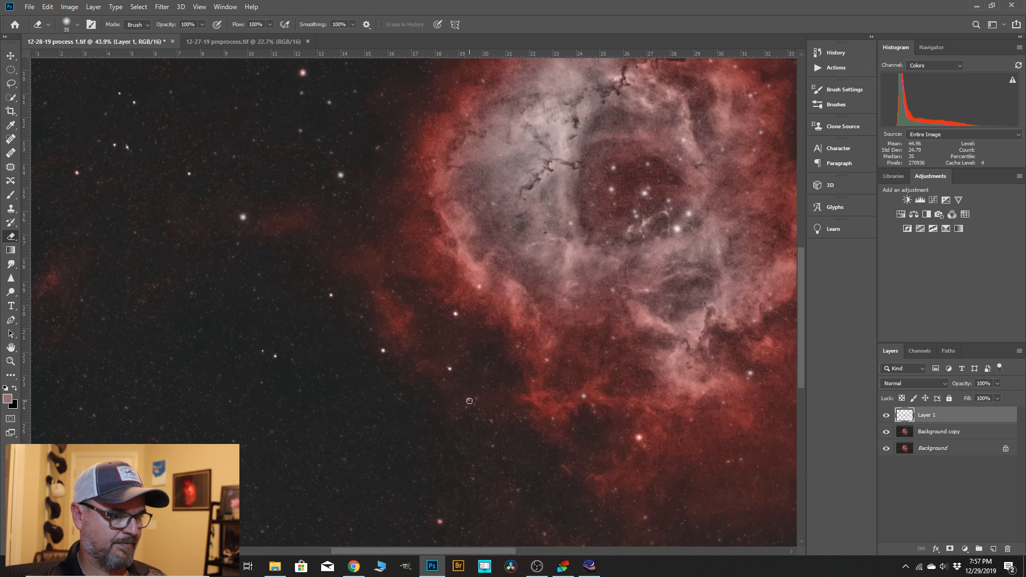
scroll(212, 356, "up", 3)
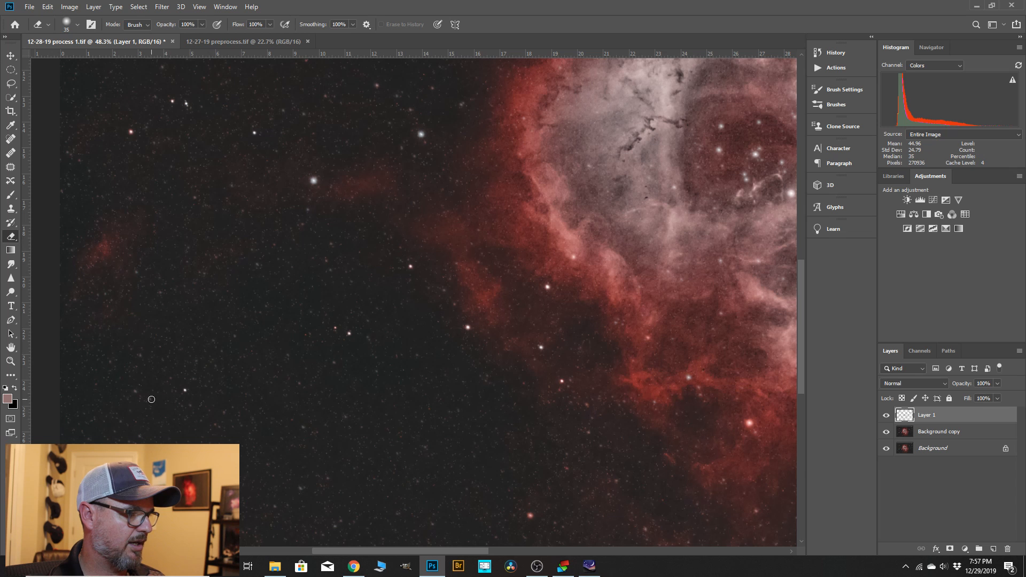
key("ctrl+0")
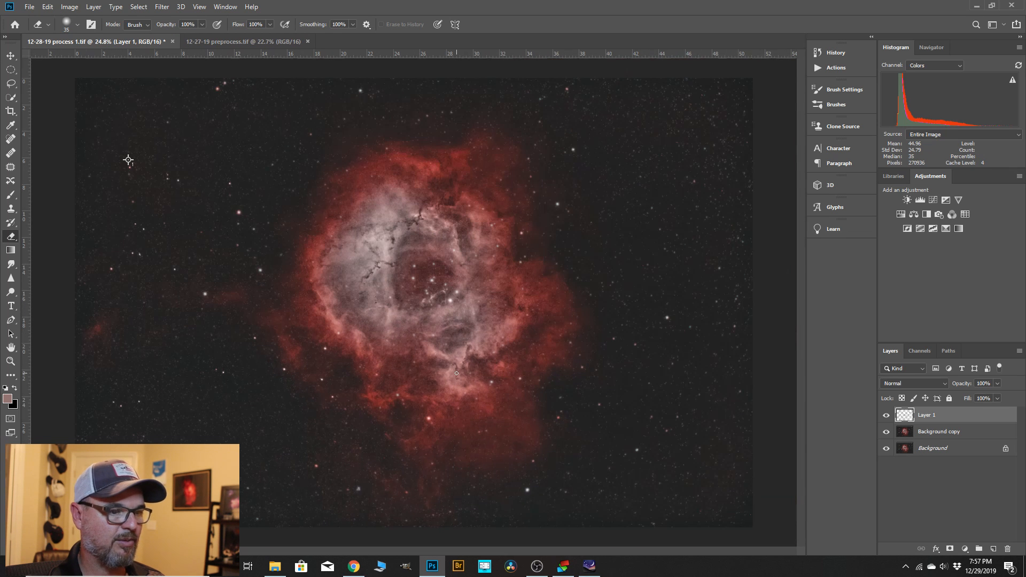
scroll(596, 405, "up", 3)
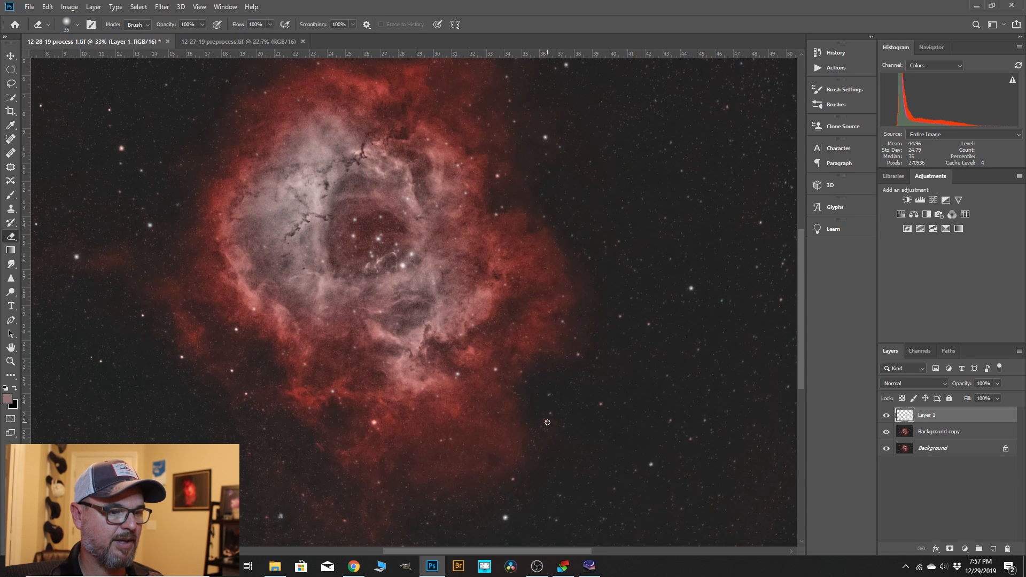
key("bracketright")
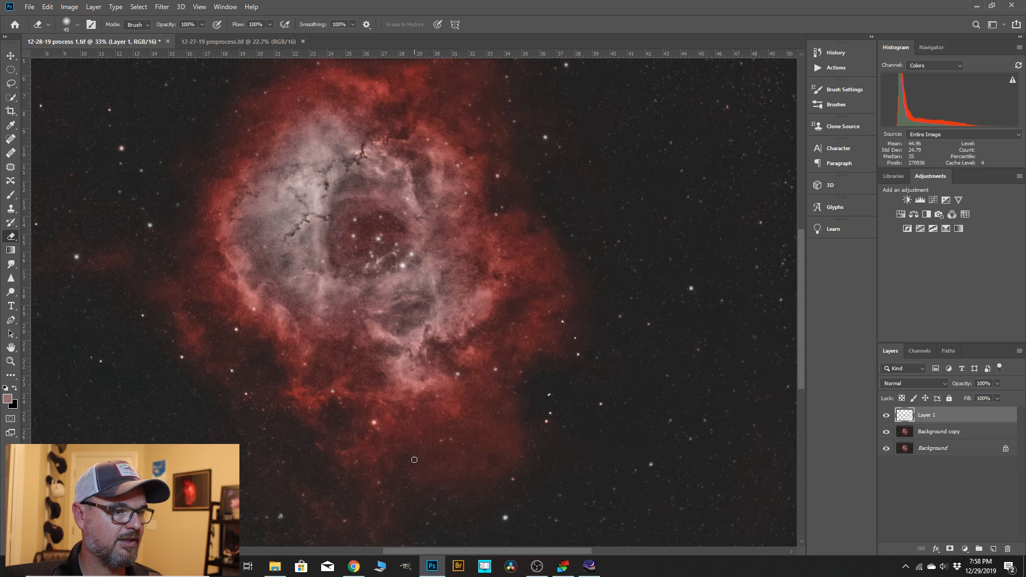
Compare the image with and without Layer 1 and examine the star reduction across the nebula and surrounding sky.
scroll(521, 402, "down", 2)
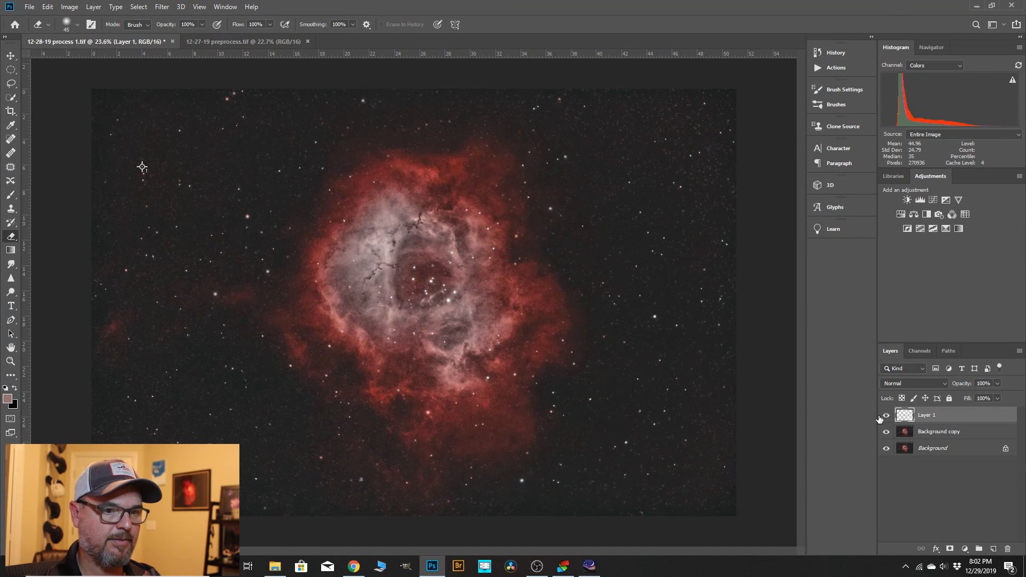
left_click(885, 415)
left_click(886, 416)
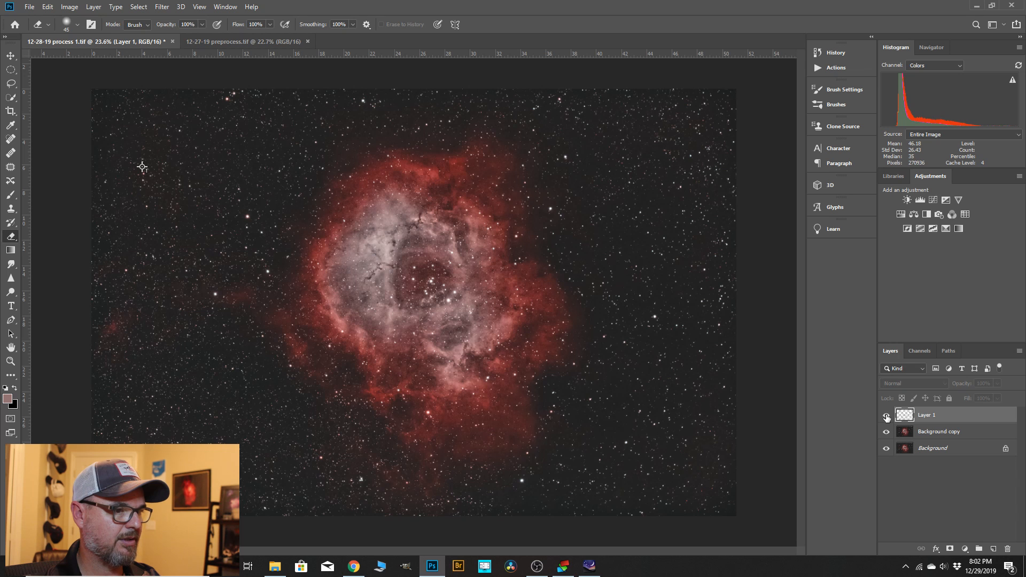
scroll(542, 369, "up", 5)
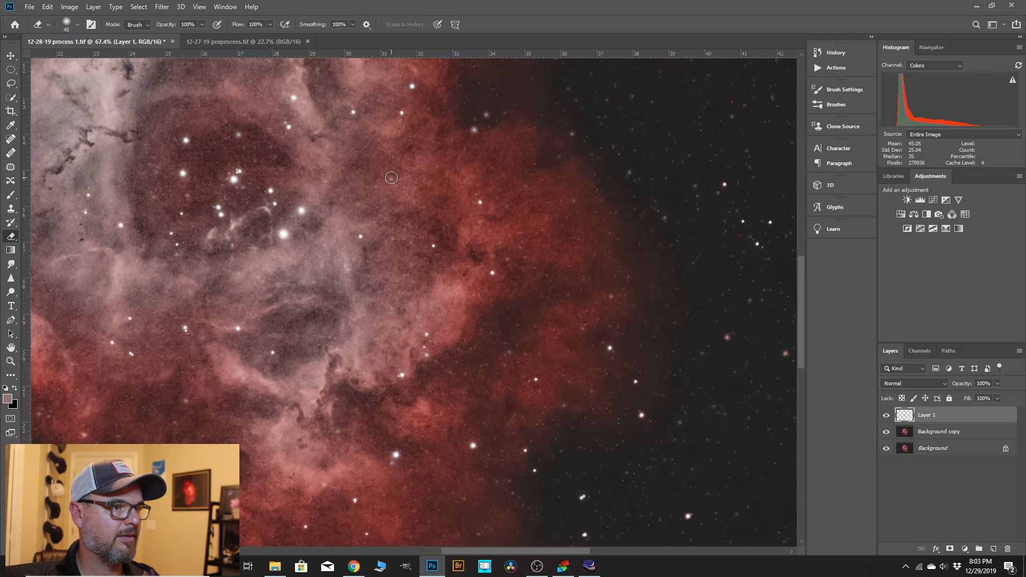
scroll(560, 216, "down", 1)
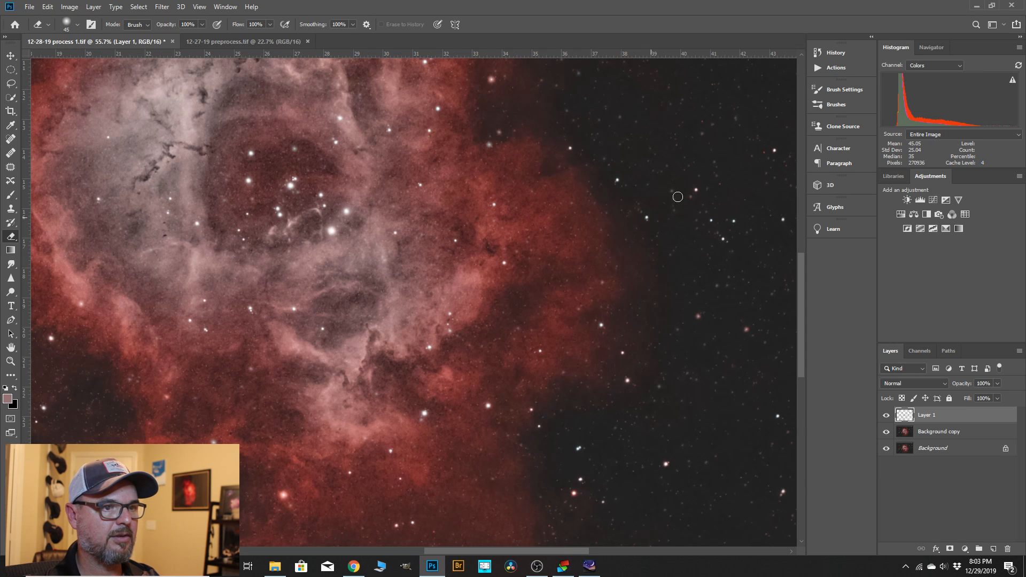
scroll(739, 313, "down", 5)
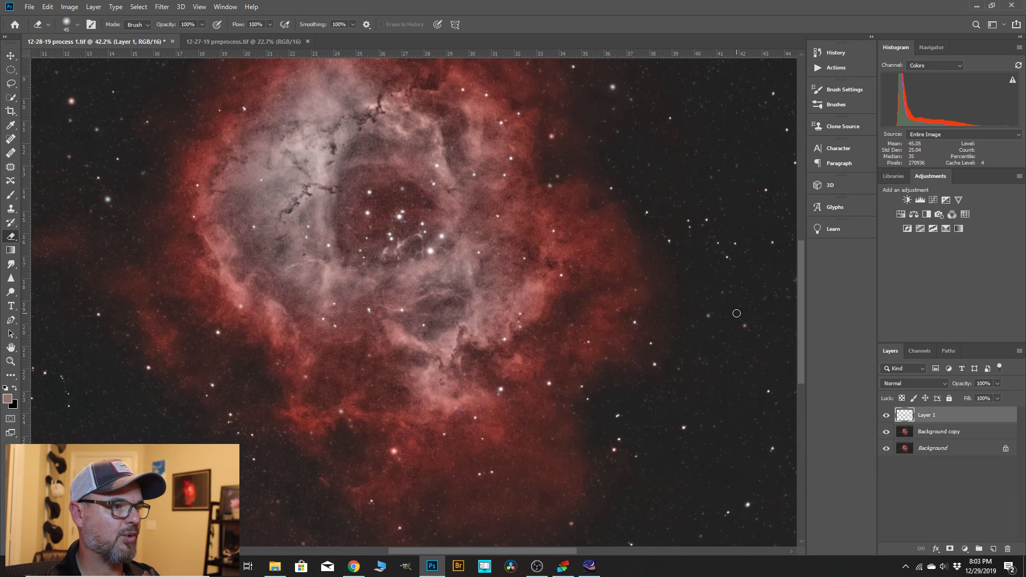
scroll(326, 268, "up", 3)
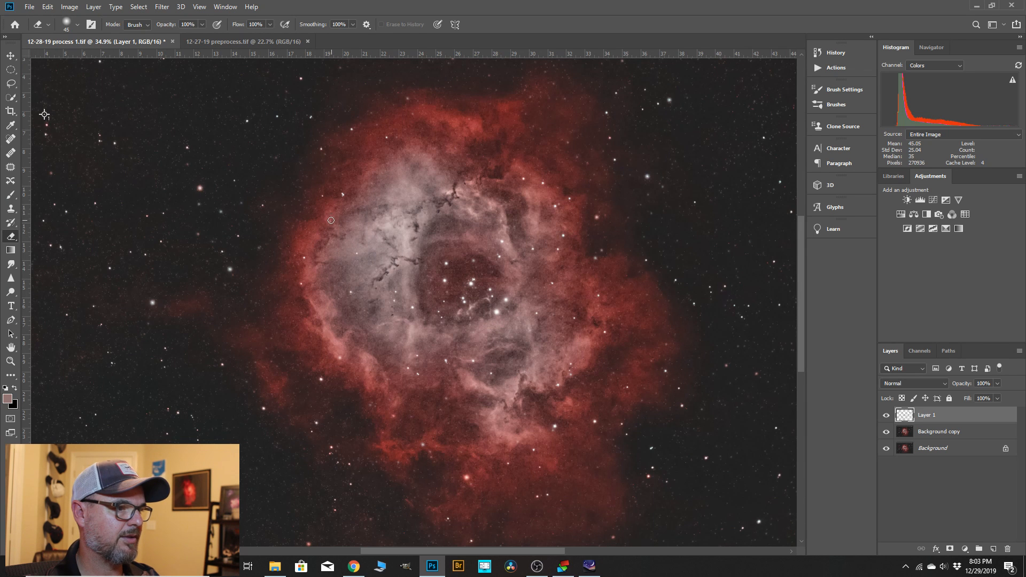
scroll(420, 340, "down", 4)
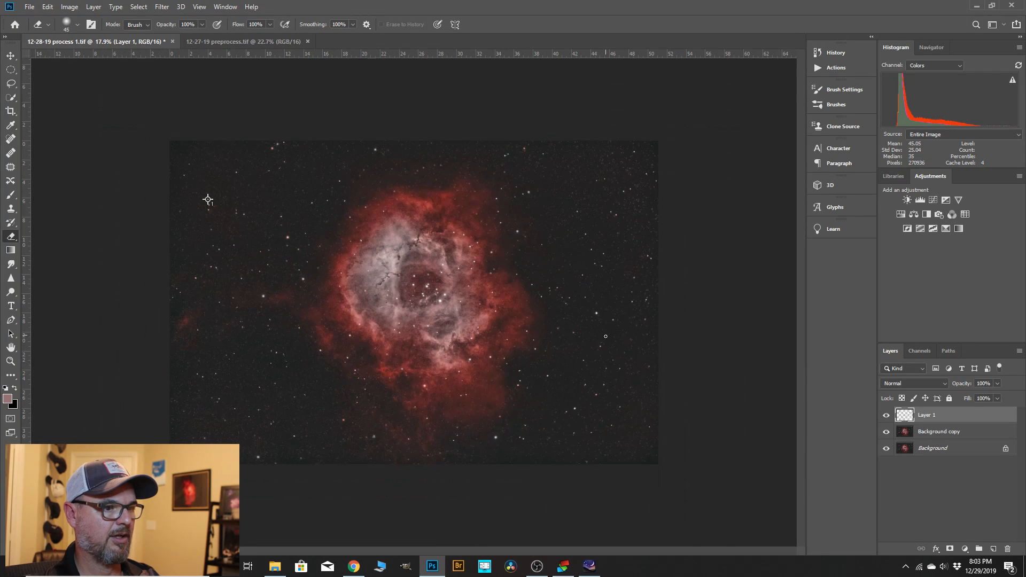
scroll(415, 300, "up", 1)
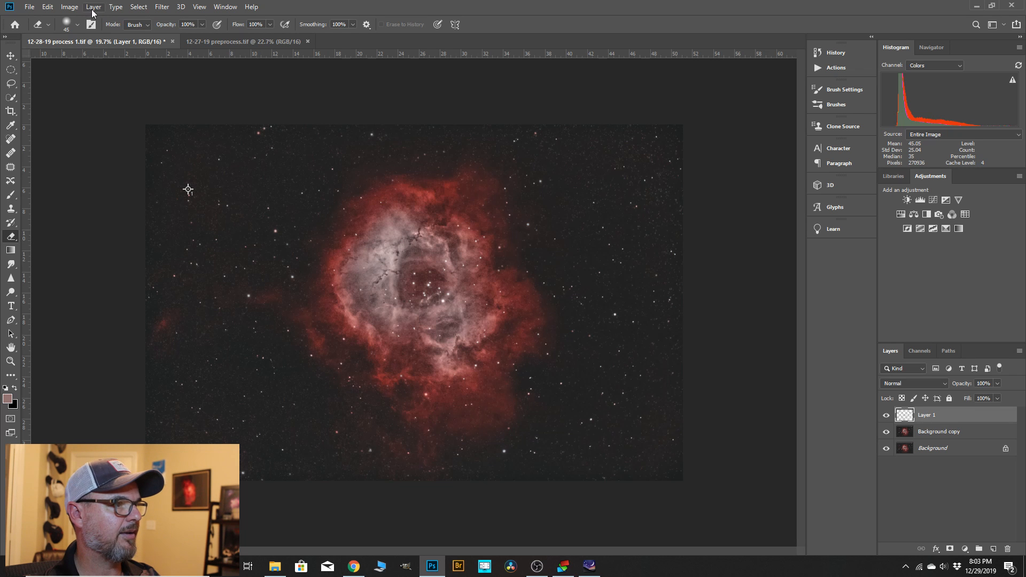
Apply a Color Balance adjustment to Layer 1 with the midtones yellow-blue level at +11.
left_click(69, 7)
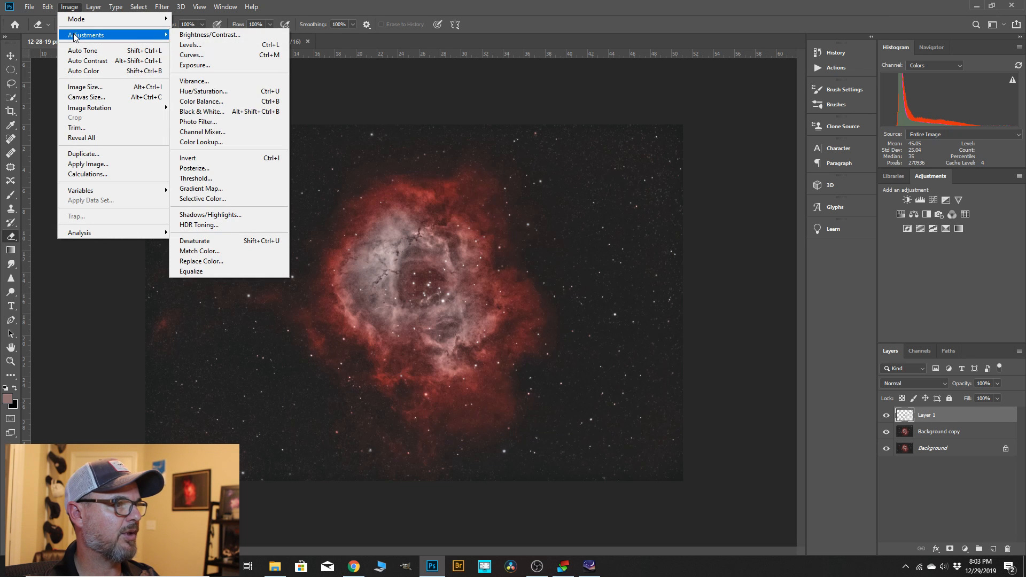
mouse_move(75, 17)
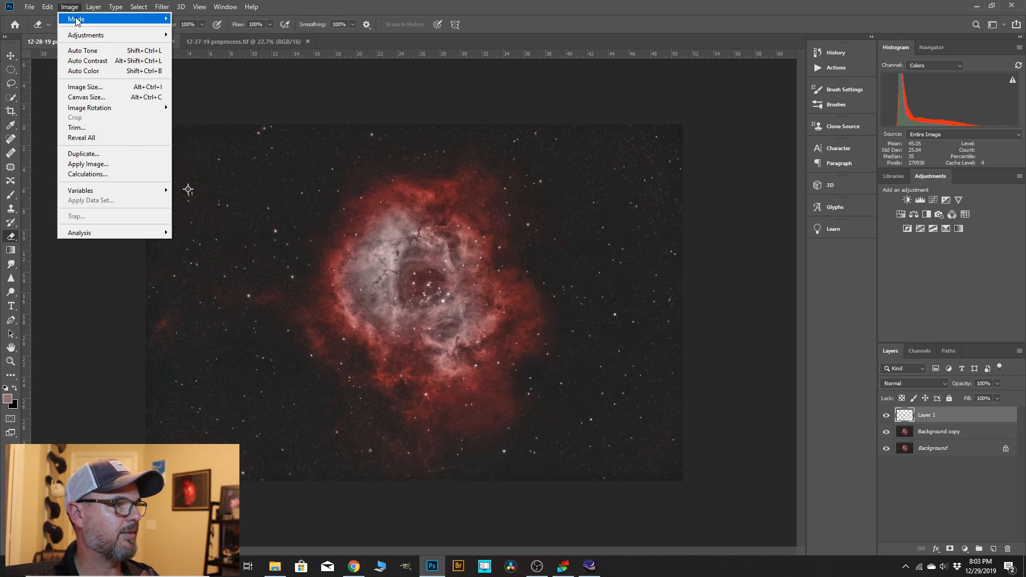
mouse_move(87, 36)
left_click(199, 105)
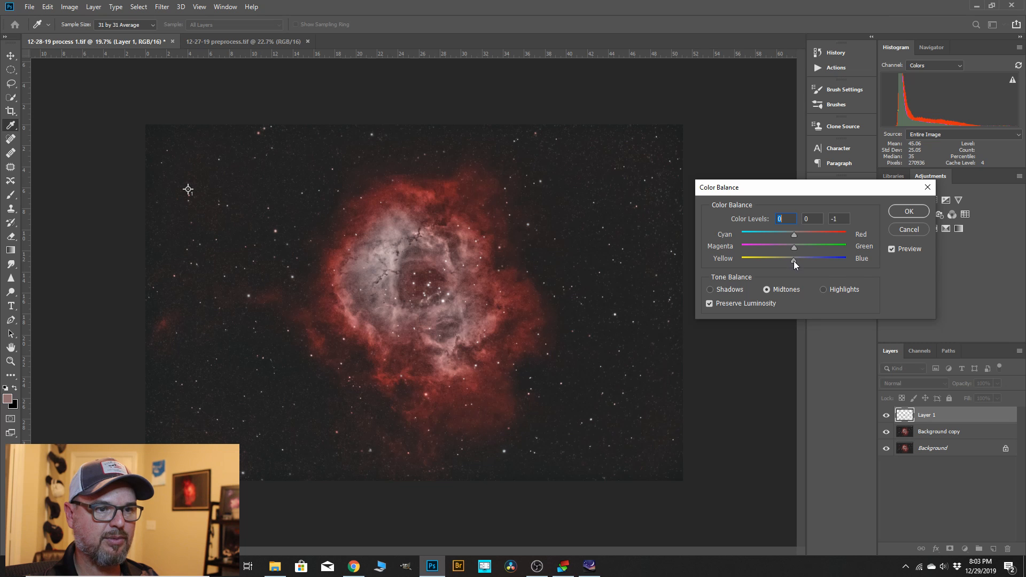
mouse_move(800, 261)
left_mouse_down()
mouse_move(811, 261)
mouse_move(800, 261)
left_mouse_up()
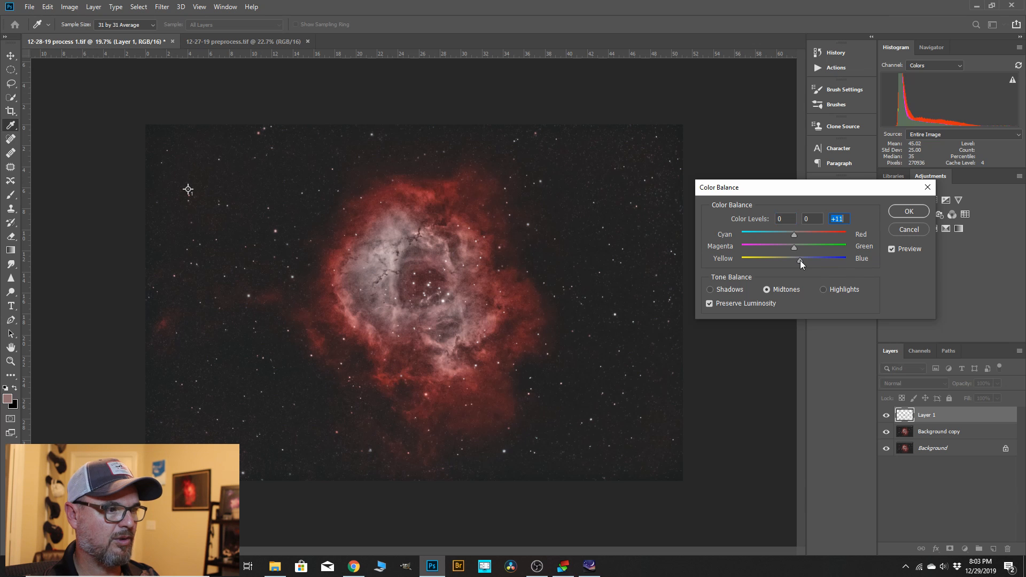
left_click(909, 212)
key("e")
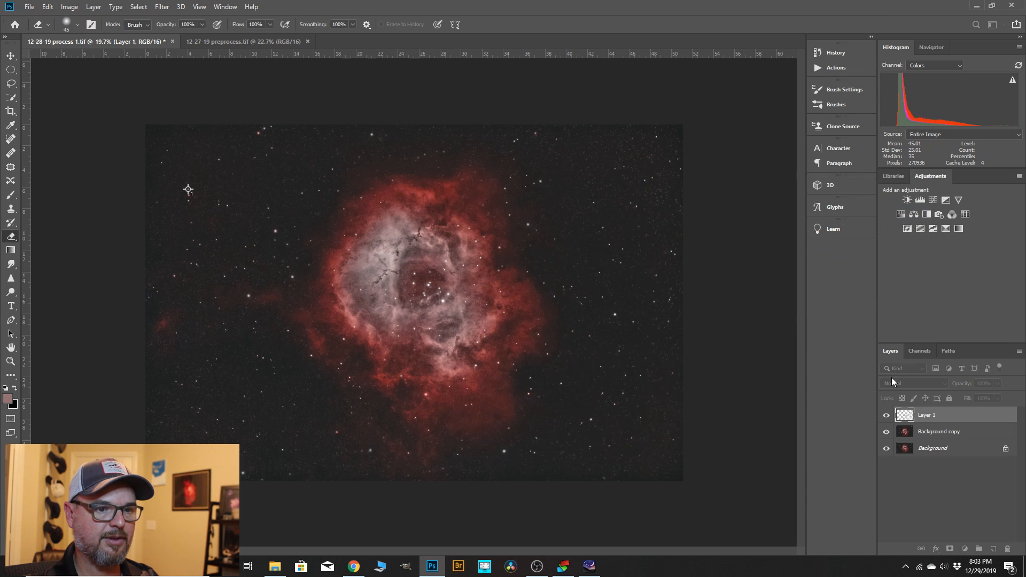
Merge Layer 1 down into the Background copy layer.
right_click(929, 415)
left_click(847, 421)
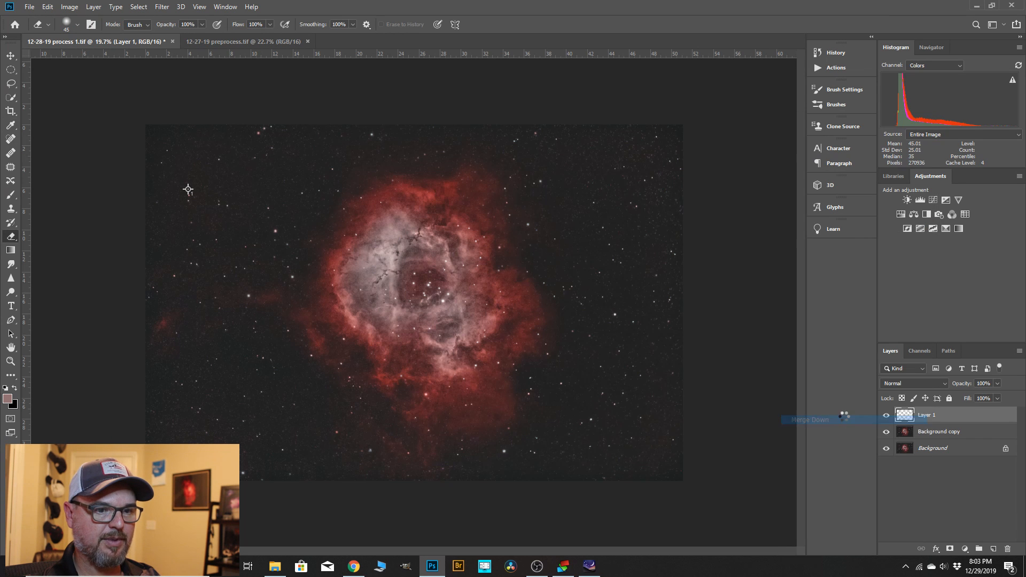
scroll(368, 306, "up", 2)
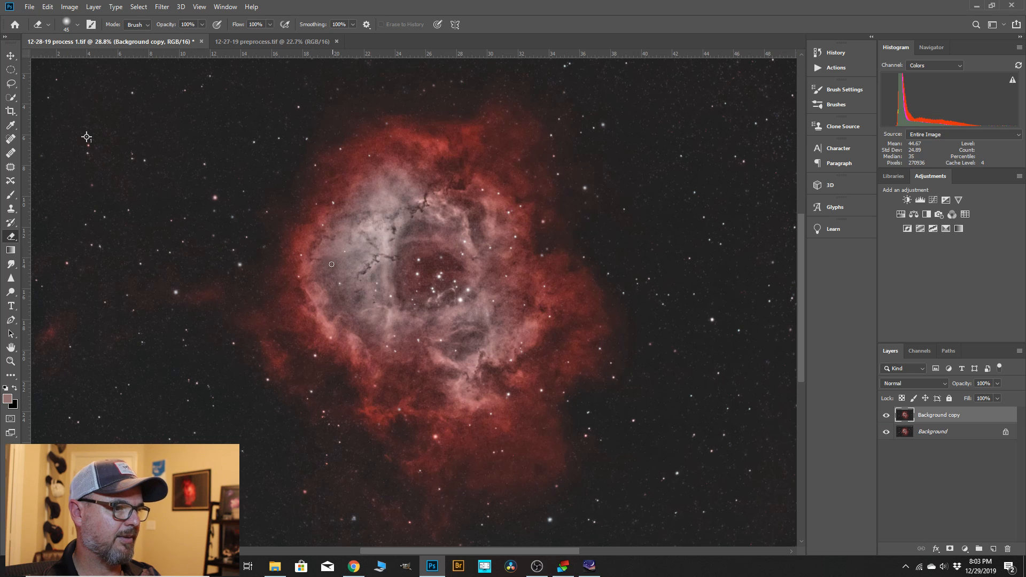
Duplicate the original Background layer and name the duplicate dark.
left_click_drag(938, 434, 993, 549)
double_click(931, 433)
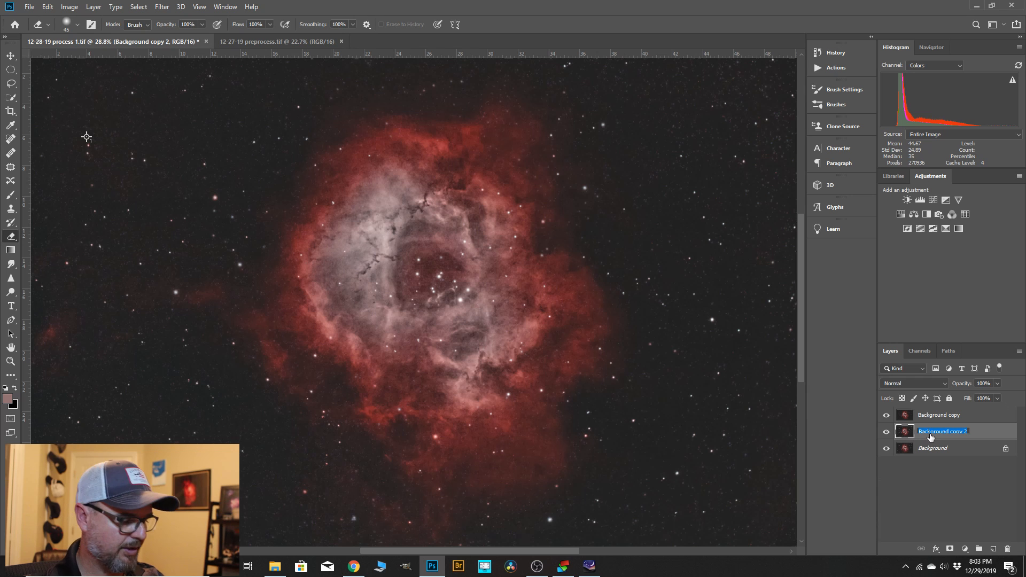
type("dark")
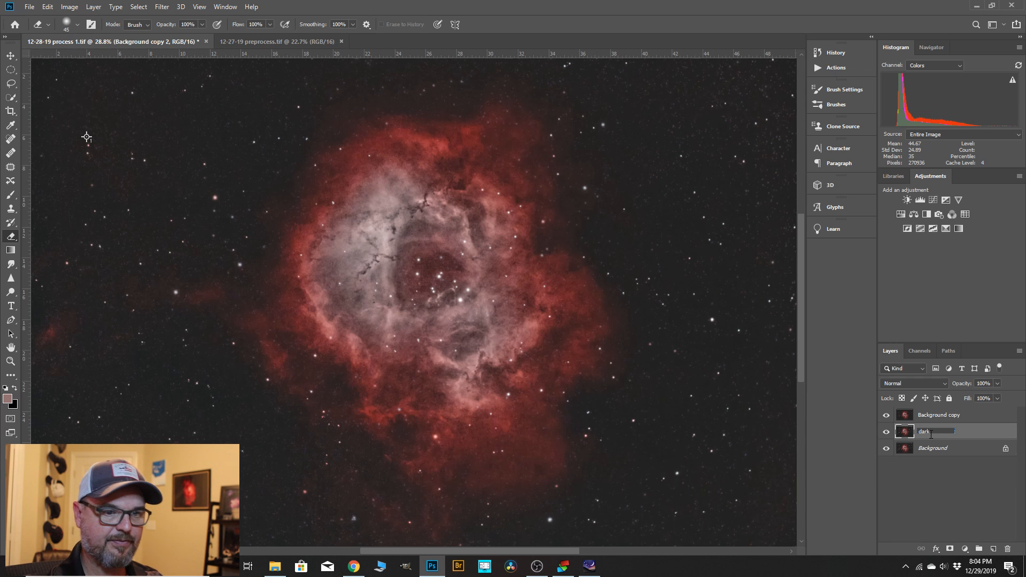
left_click(984, 434)
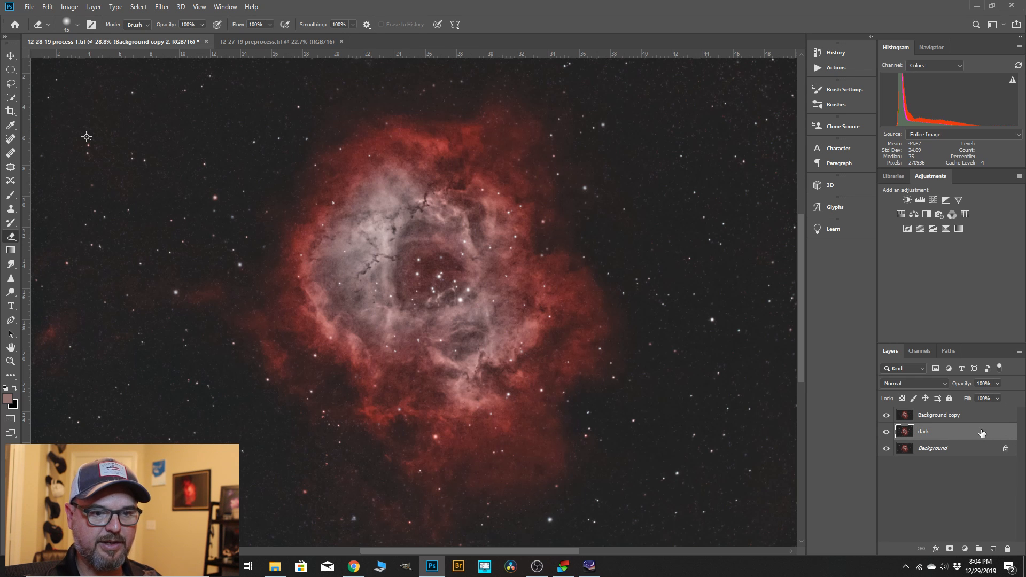
Check the image without Background copy, then move the dark layer above it and set its blend mode to Darken.
left_click(886, 416)
left_click(886, 415)
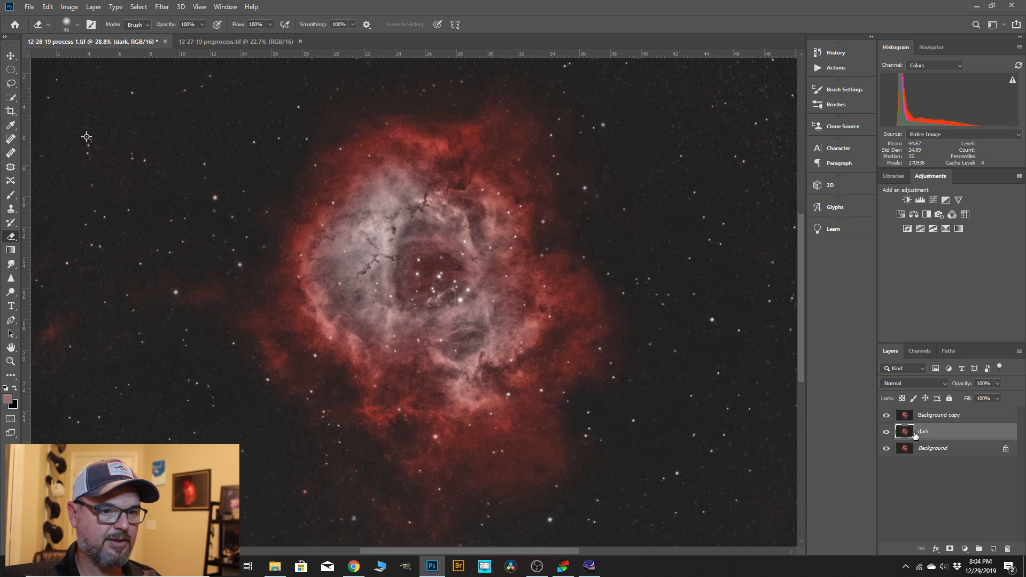
left_click_drag(930, 436, 928, 415)
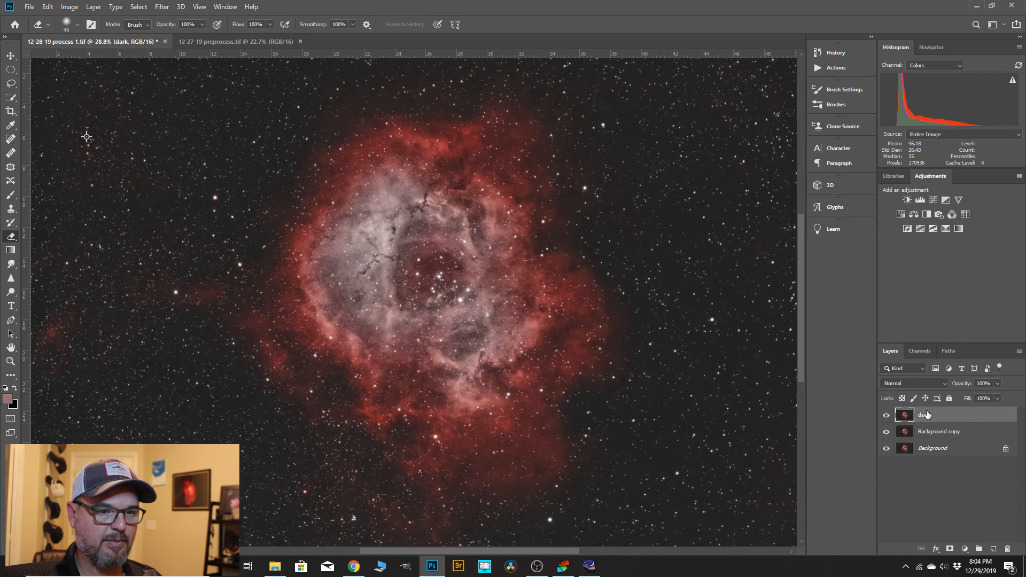
left_click(945, 385)
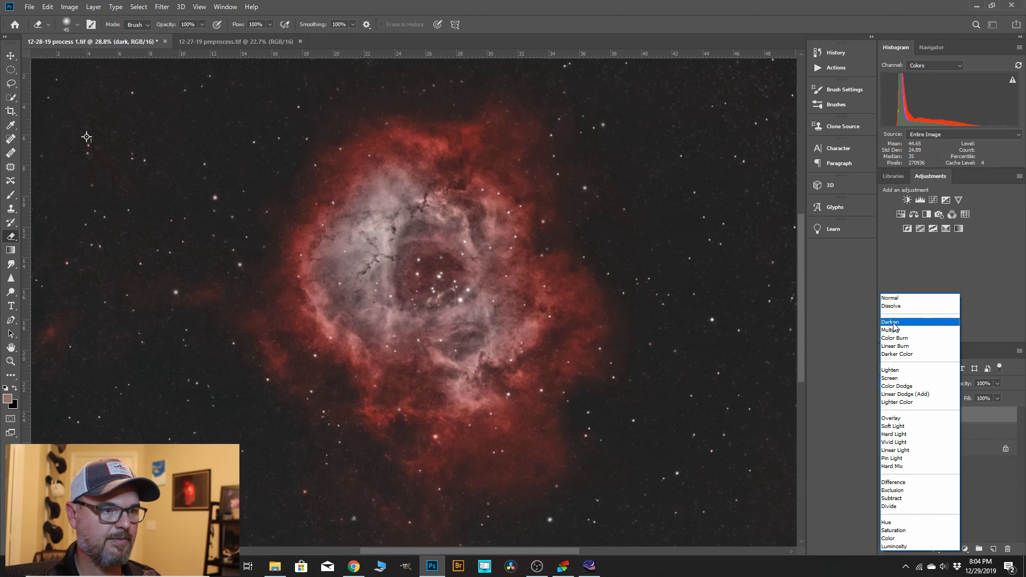
left_click(892, 322)
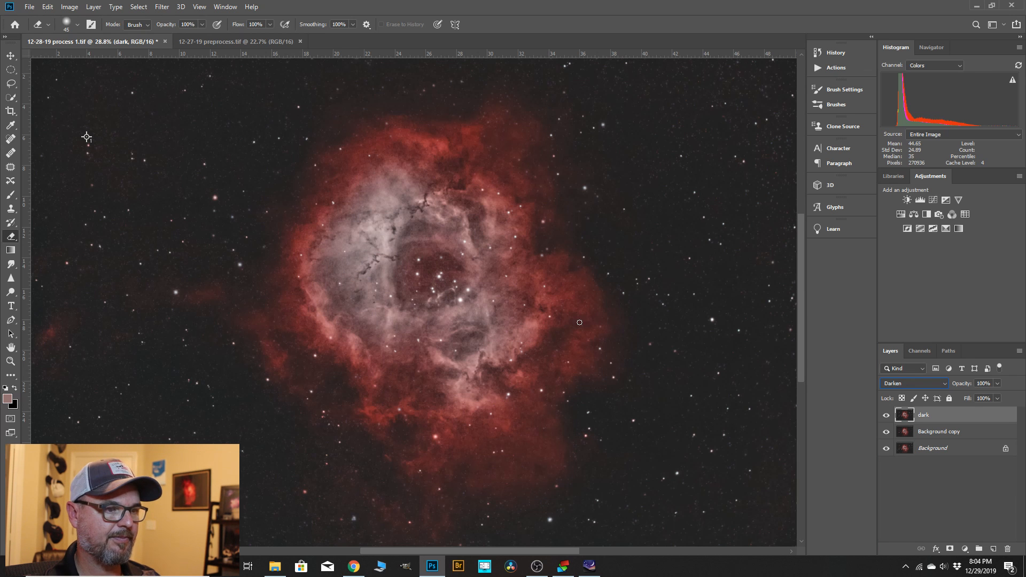
Merge the dark layer down into Background copy and check the merged image.
right_click(942, 419)
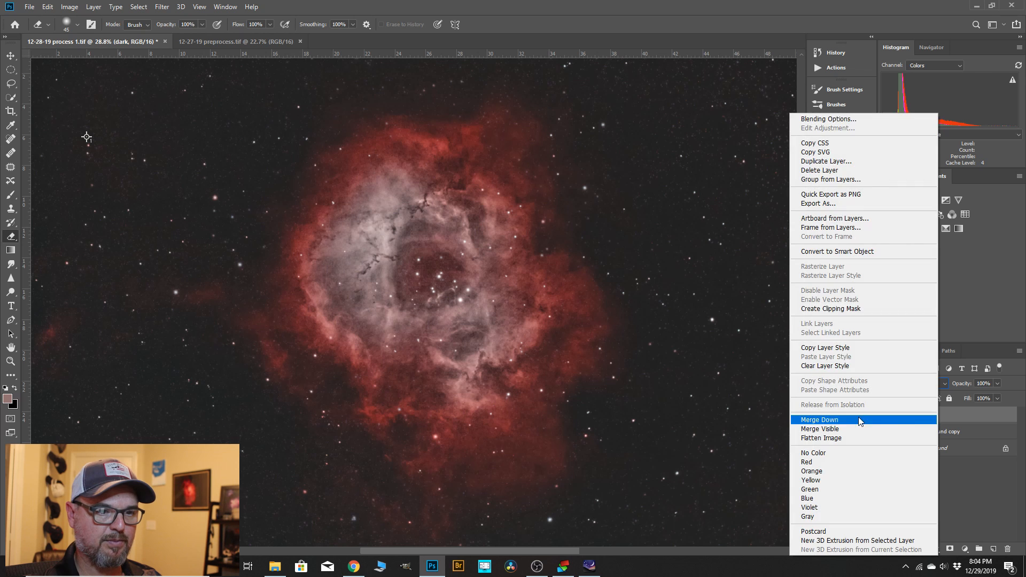
left_click(855, 420)
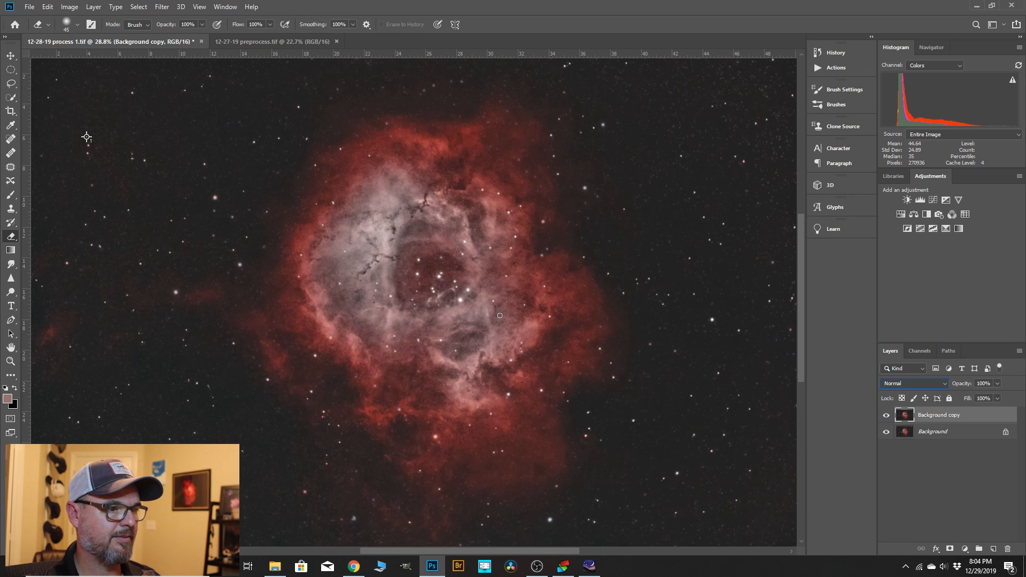
left_click(10, 361)
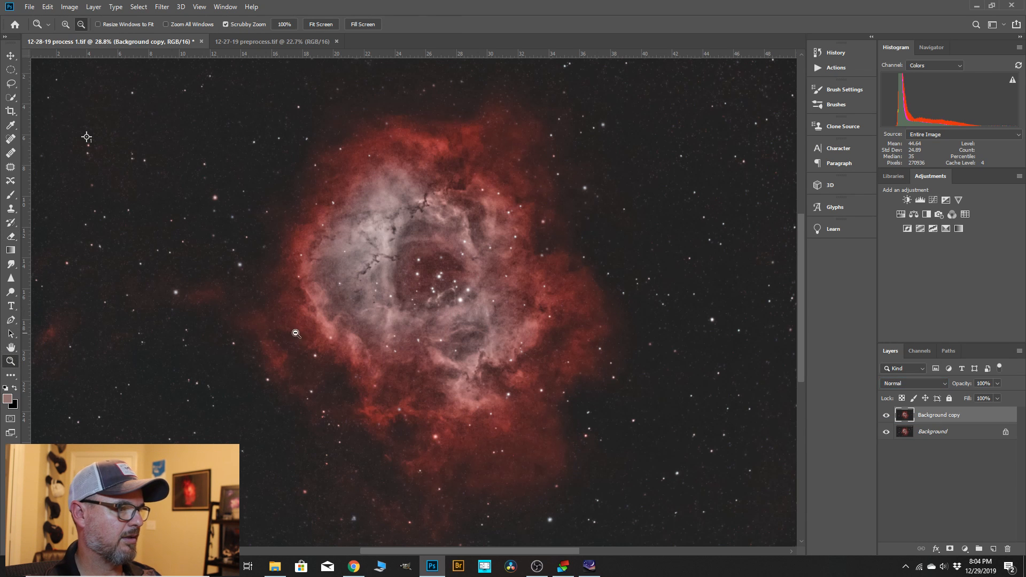
left_click(567, 324, "alt")
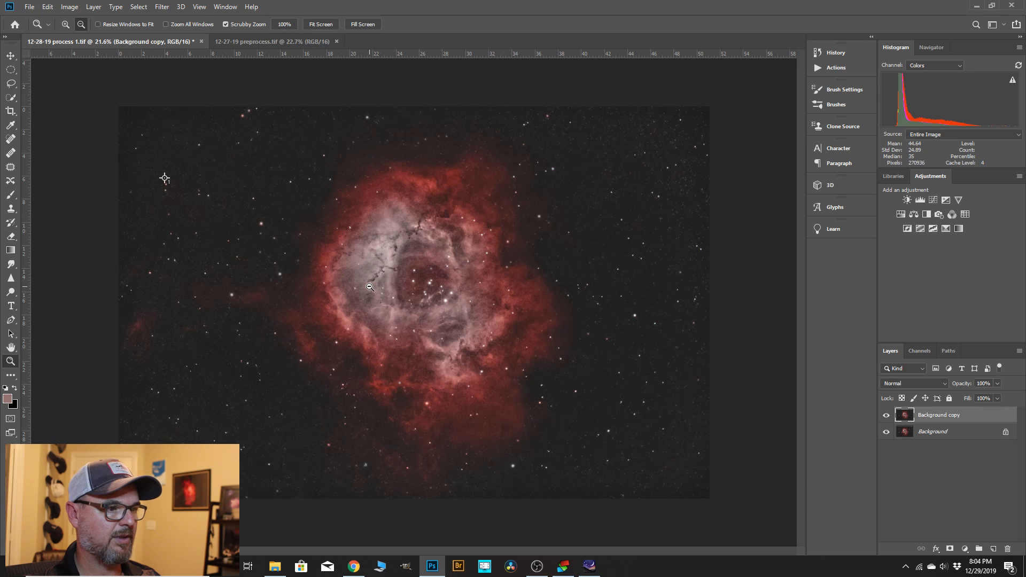
scroll(391, 254, "up", 1)
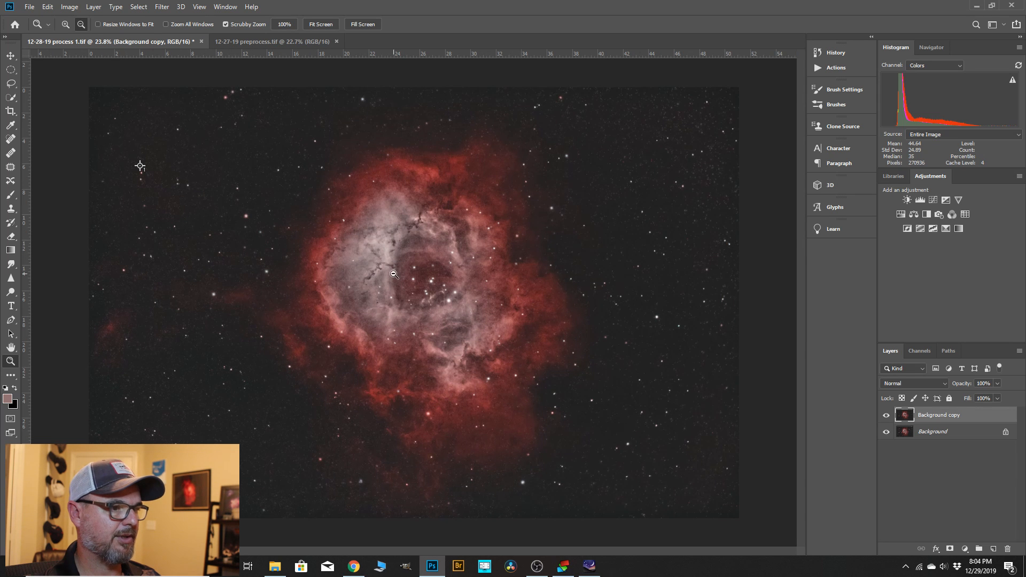
left_click(493, 299, "alt")
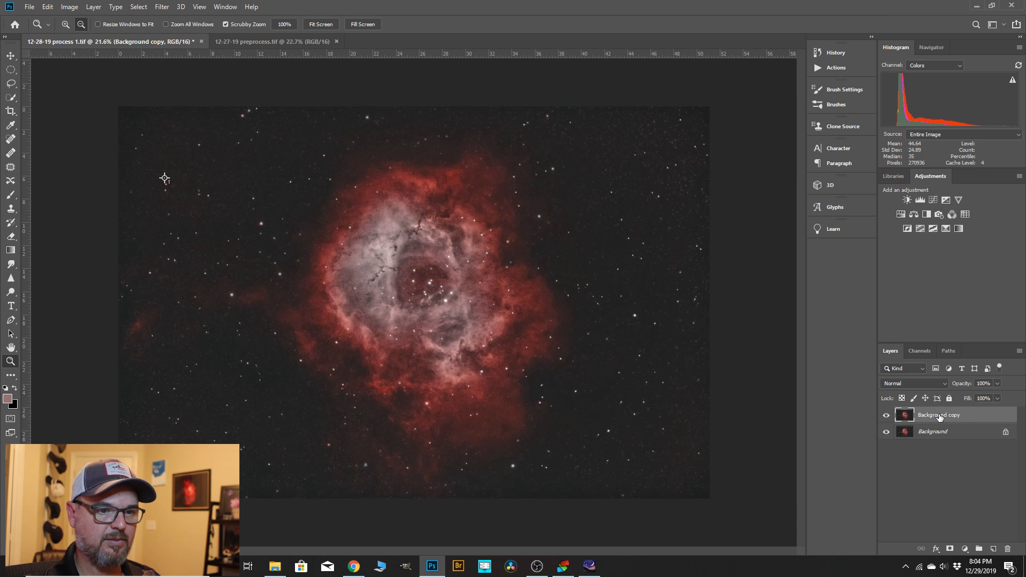
Duplicate the Background copy layer and compare the two copies by hiding and showing each of them.
left_click_drag(940, 417, 993, 549)
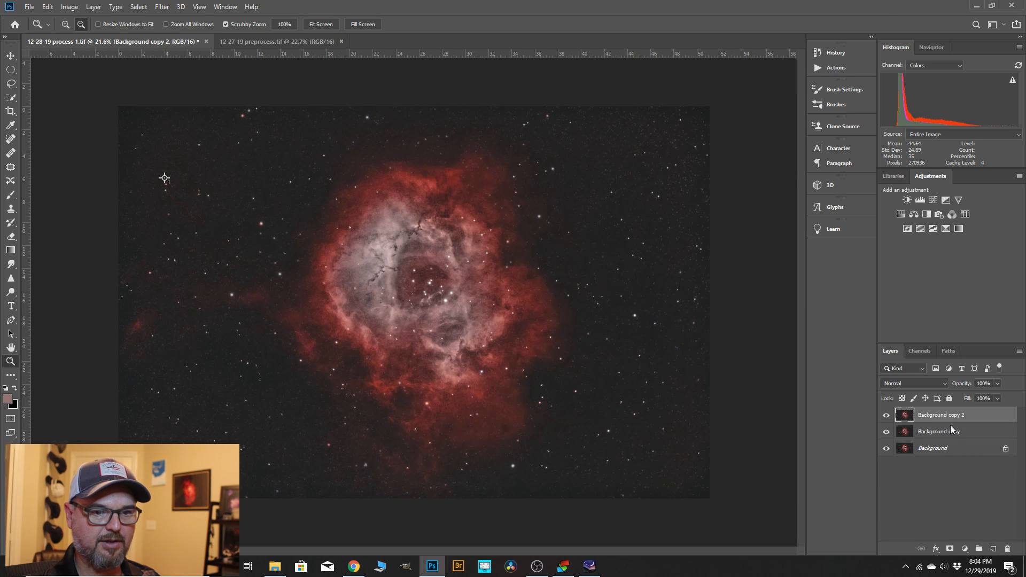
left_click(886, 416)
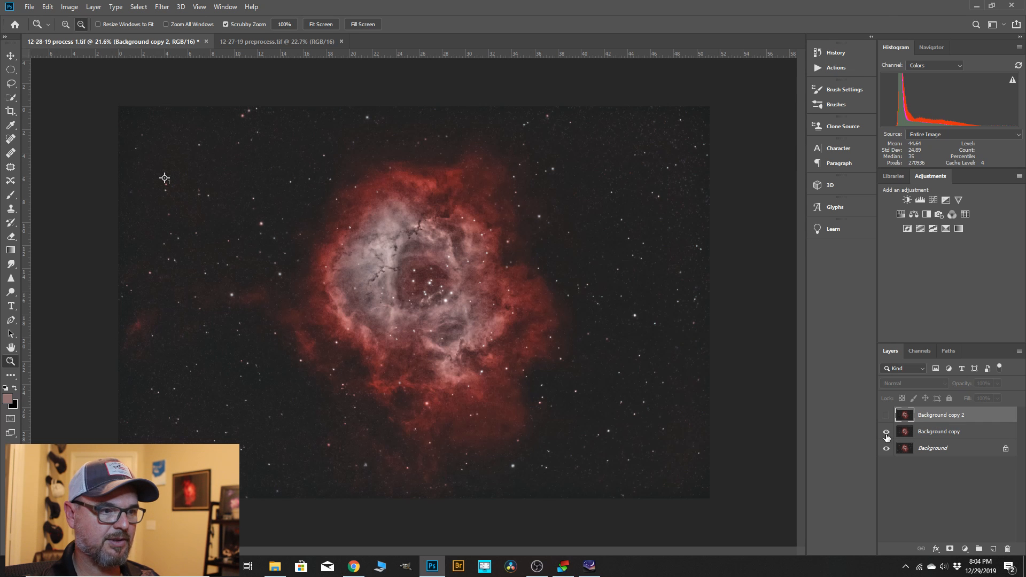
left_click(887, 432)
left_click(886, 415)
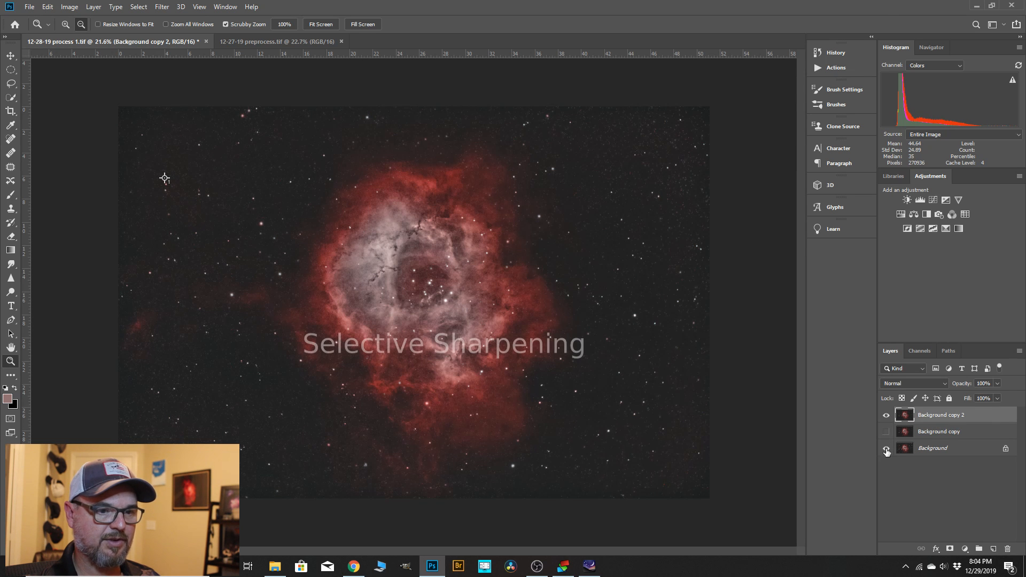
left_click(886, 432)
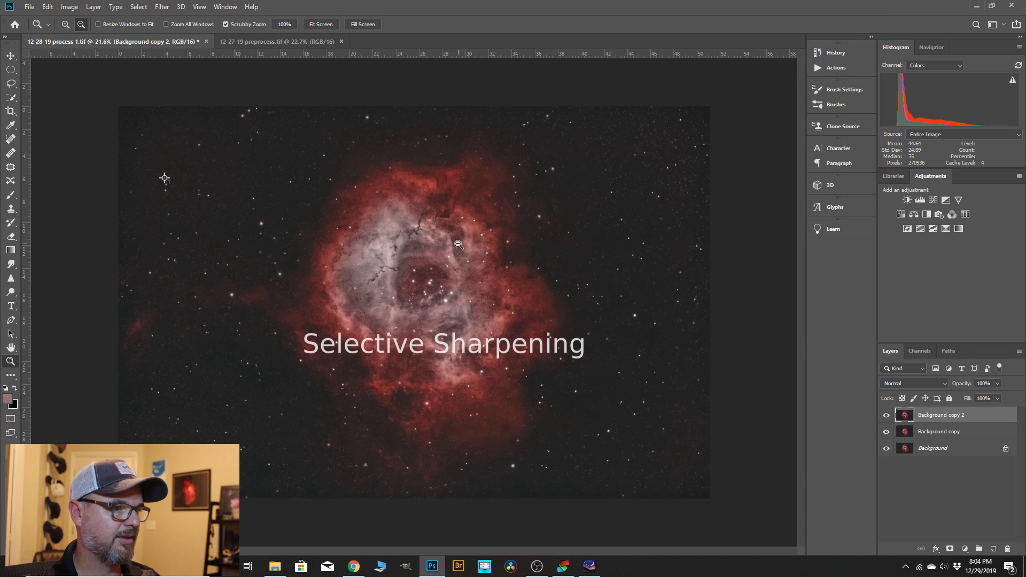
Rename the Background copy layer to sharp and the Background copy 2 layer to soft.
double_click(936, 432)
type("sh")
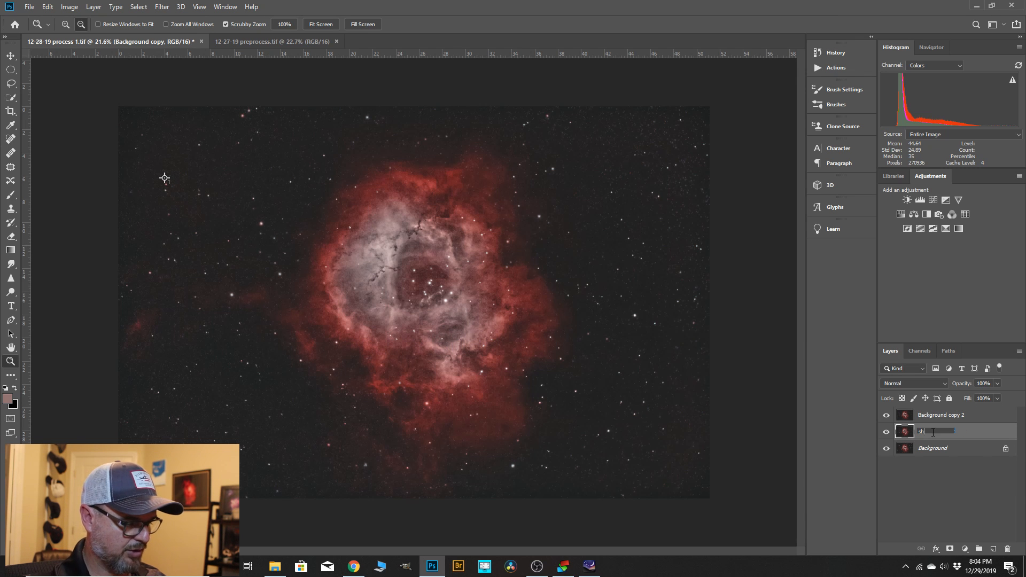
type("arp")
key("Return")
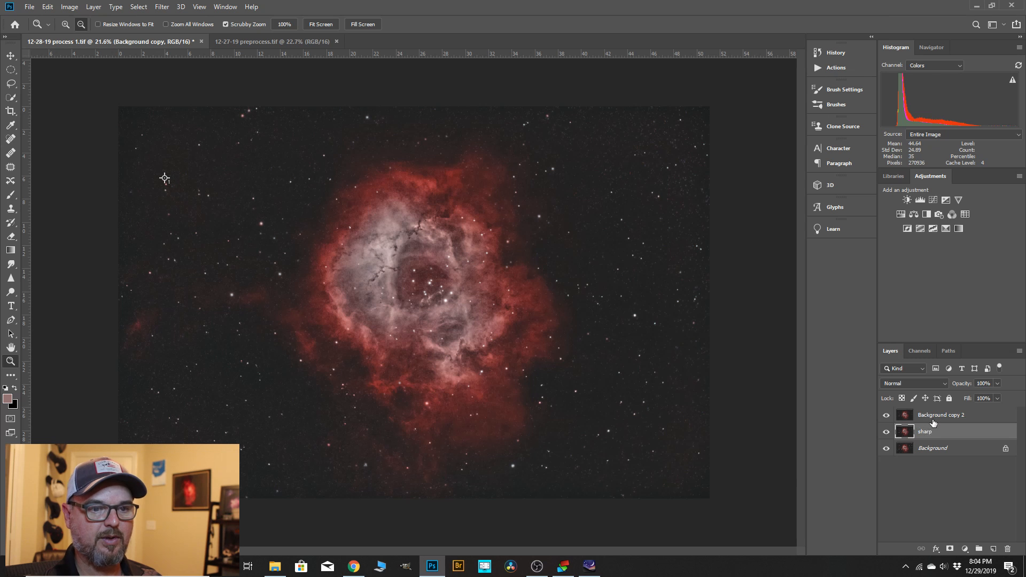
double_click(934, 416)
type("soft")
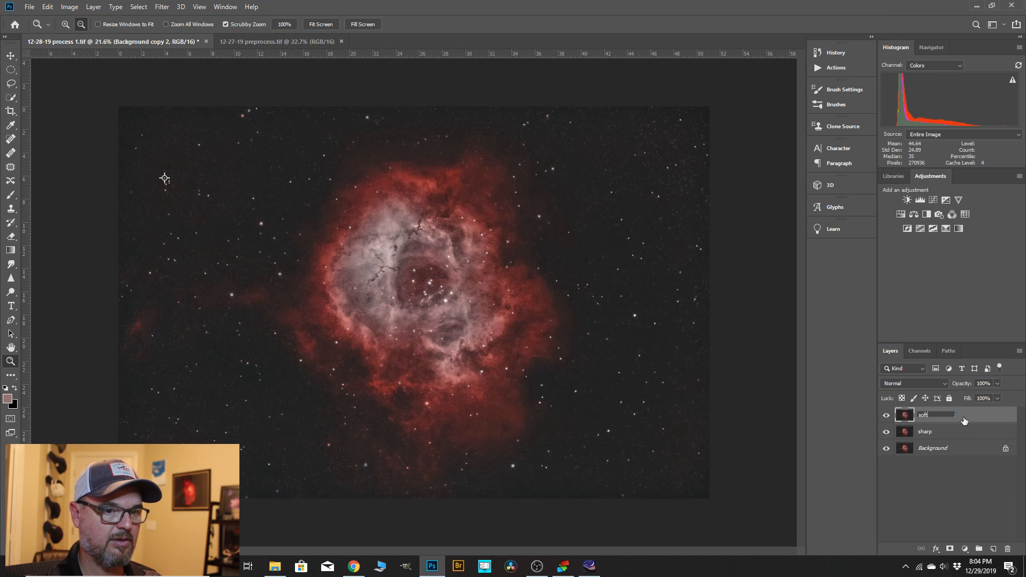
key("Return")
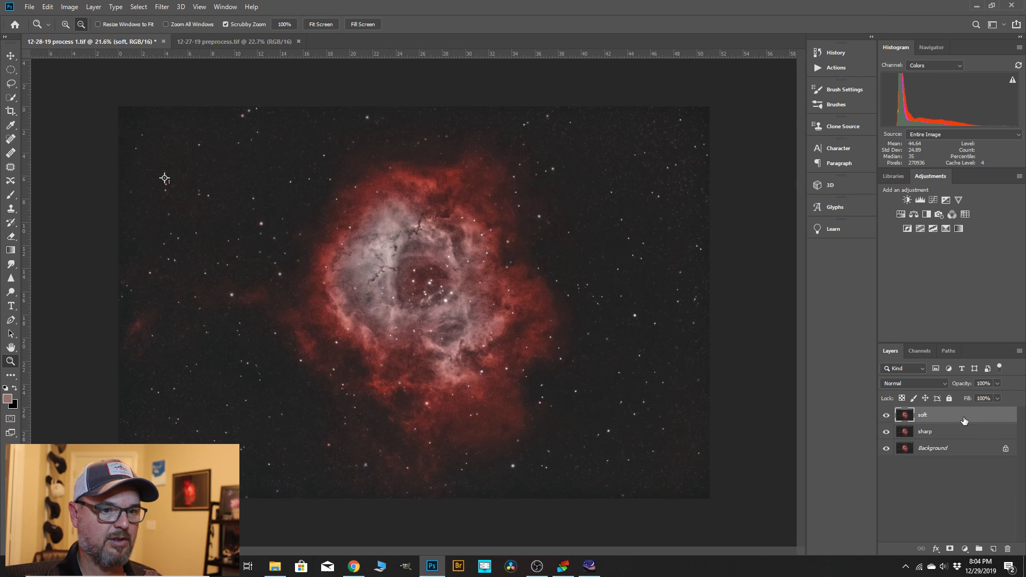
Open the Camera Raw filter on the soft layer and set noise reduction to Luminance 6 and Color 9.
left_click(161, 7)
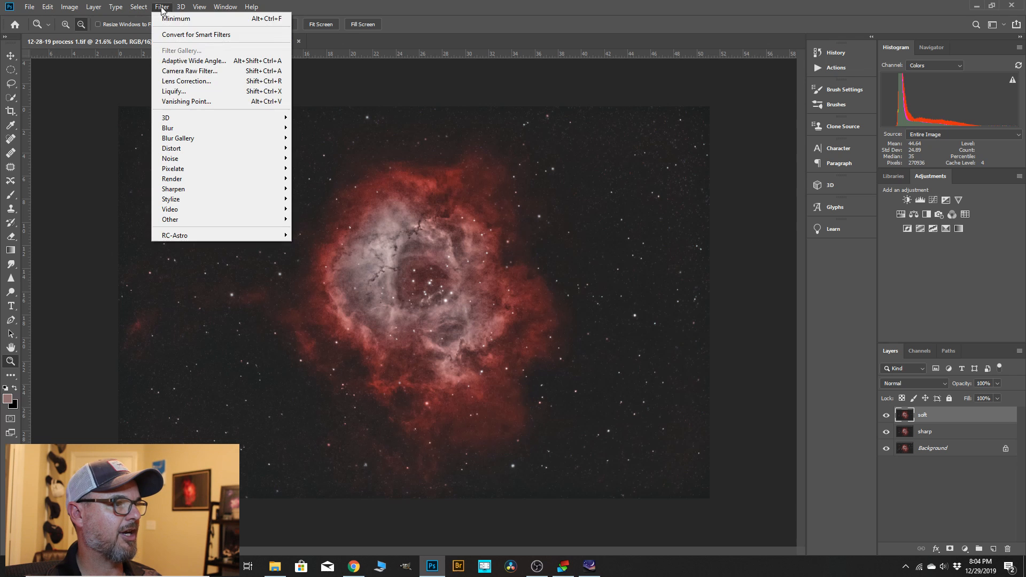
left_click(181, 73)
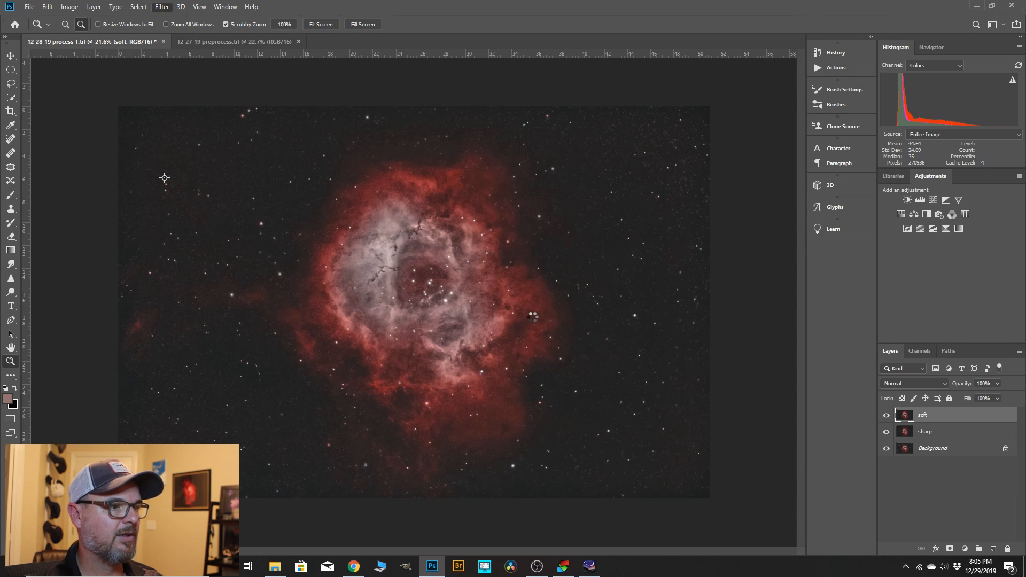
left_click(680, 117)
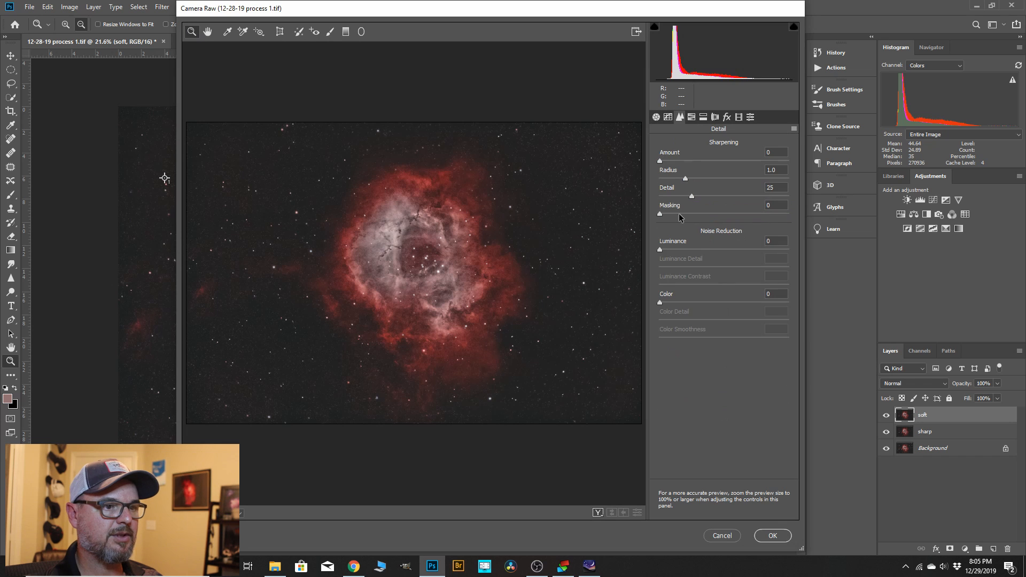
left_click_drag(660, 250, 667, 250)
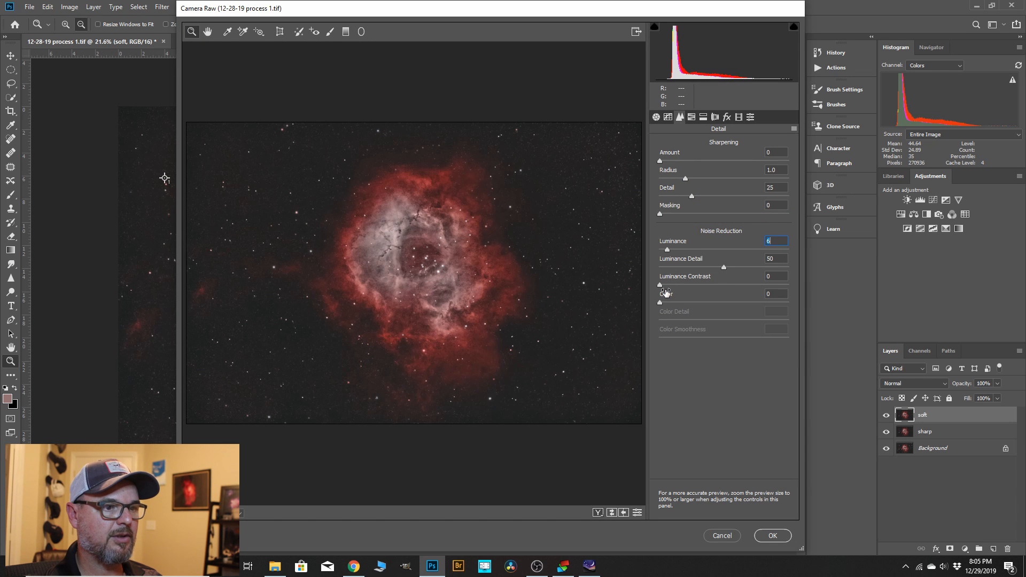
Set the soft layer's Clarity to +8 and Vibrance to +3, and apply the Camera Raw filter.
left_click(656, 117)
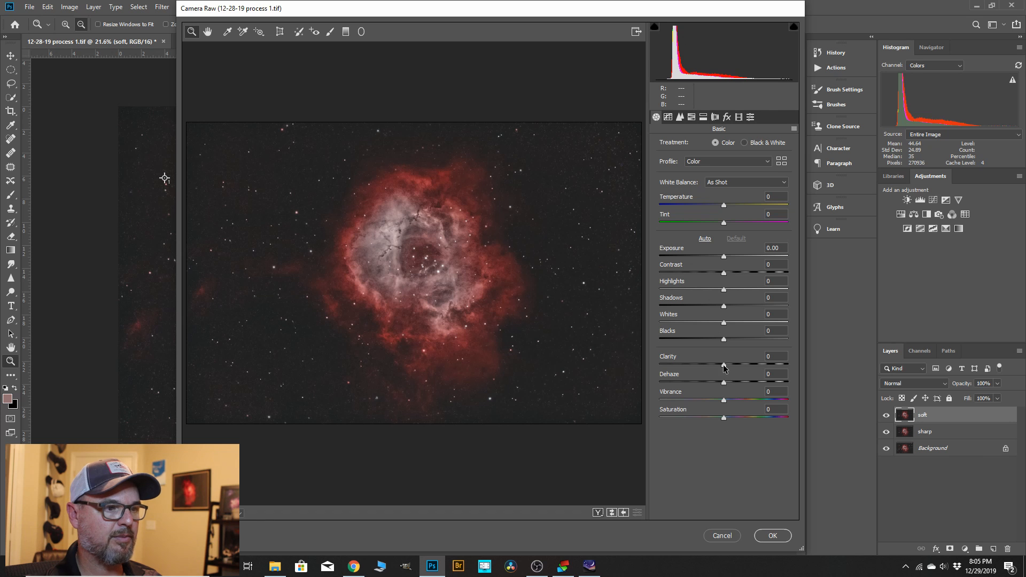
left_click_drag(724, 365, 729, 365)
left_click_drag(726, 404, 728, 405)
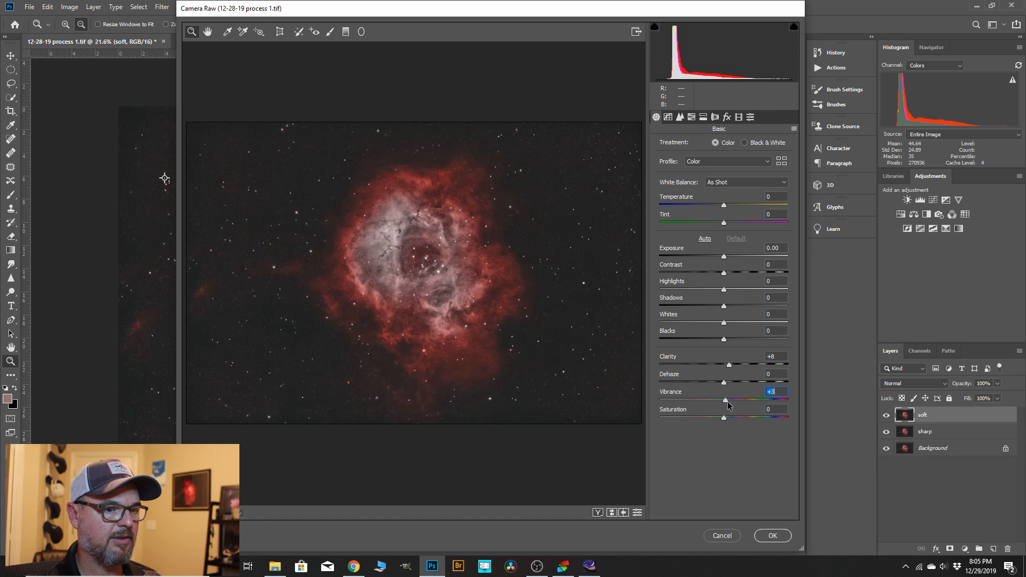
left_click(773, 536)
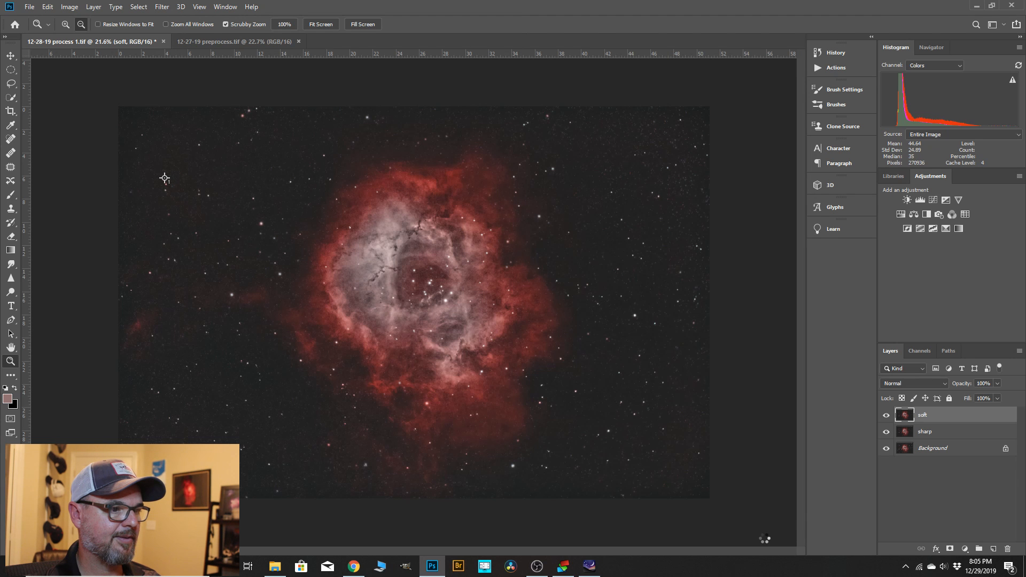
Hide the soft layer and open Camera Raw on the sharp layer, setting Clarity +84, Vibrance +21, Highlights +28 and Contrast +19.
left_click(929, 433)
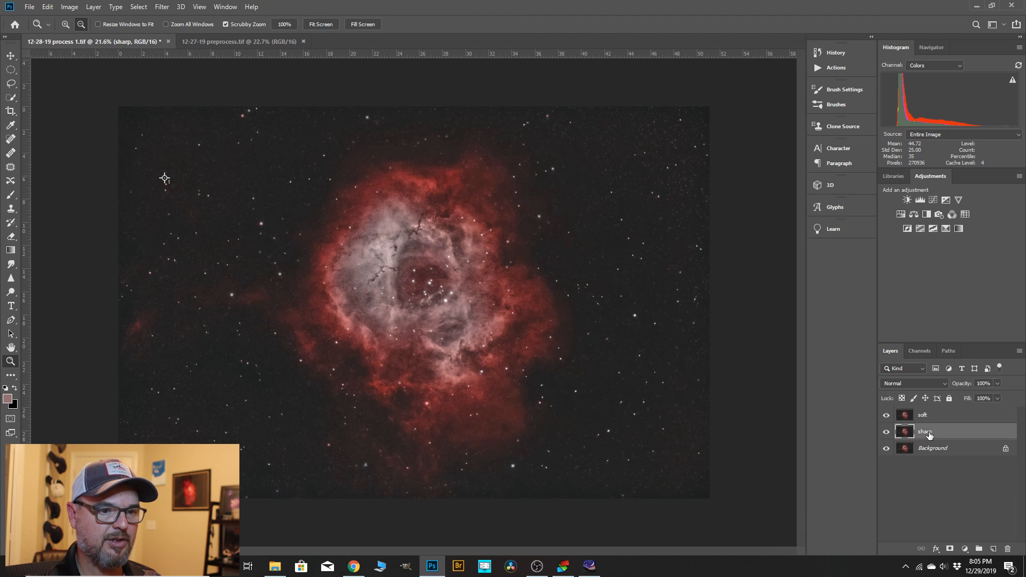
left_click(885, 416)
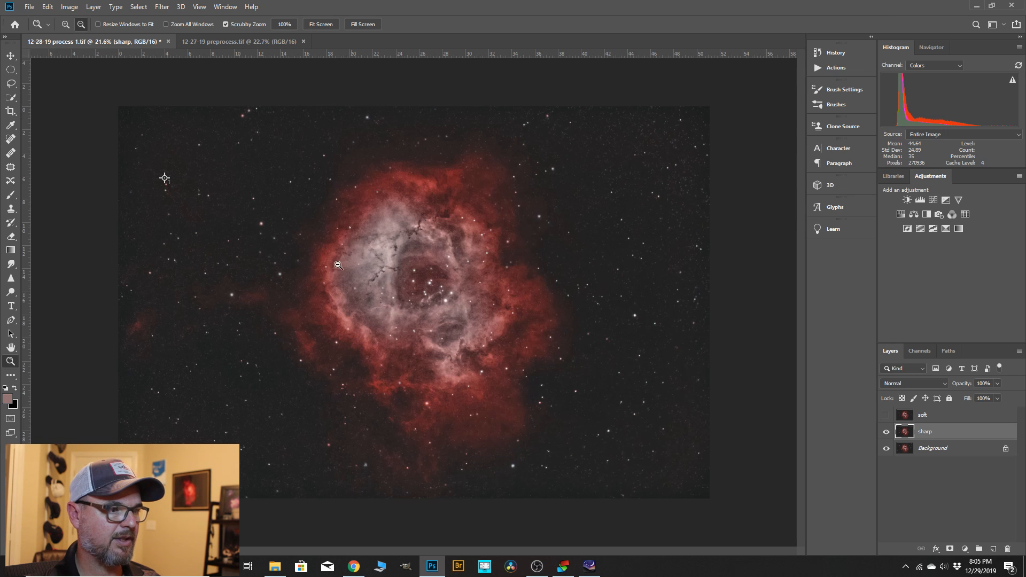
left_click(160, 7)
left_click(187, 70)
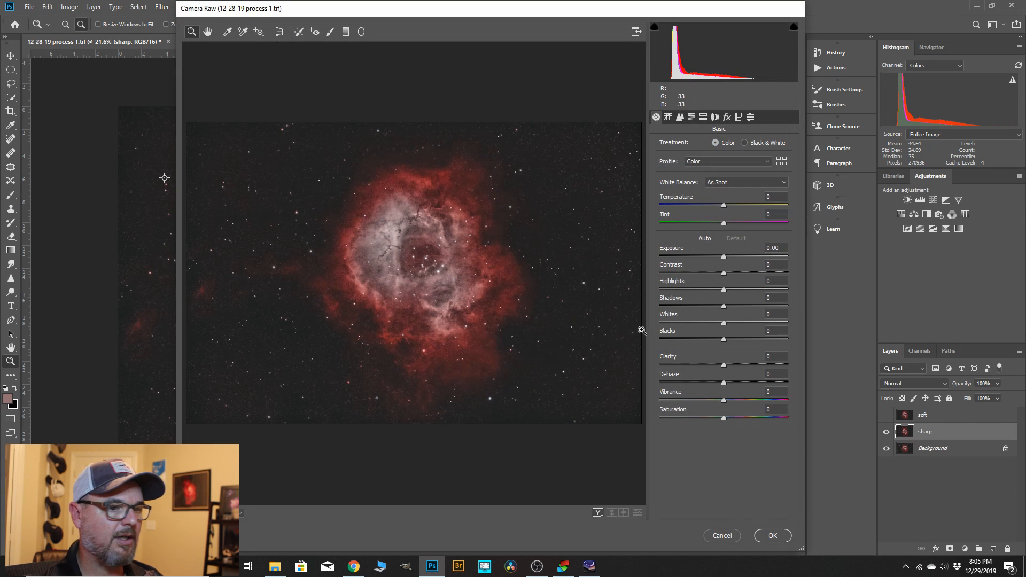
left_click_drag(725, 369, 777, 372)
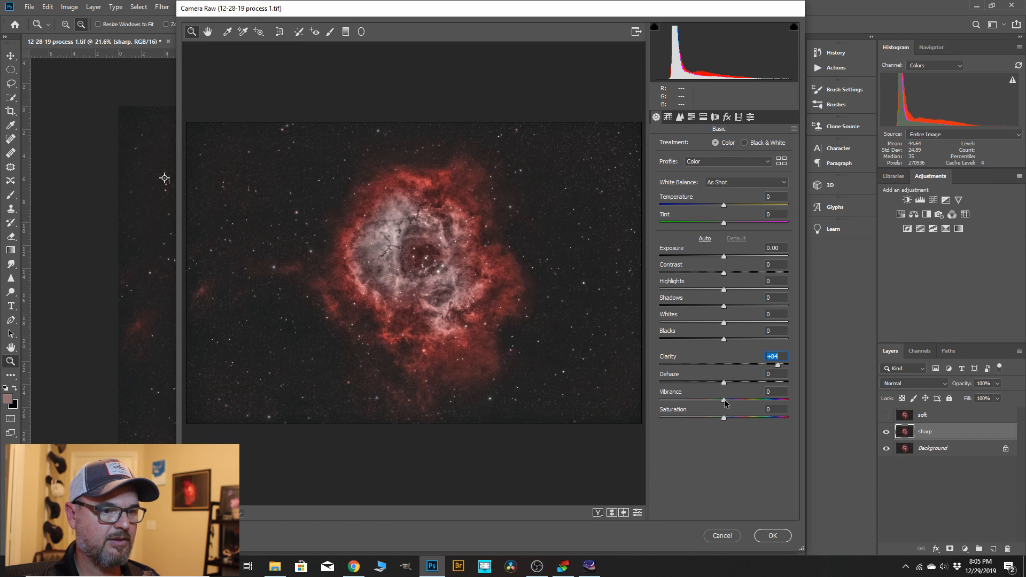
left_click_drag(725, 400, 738, 400)
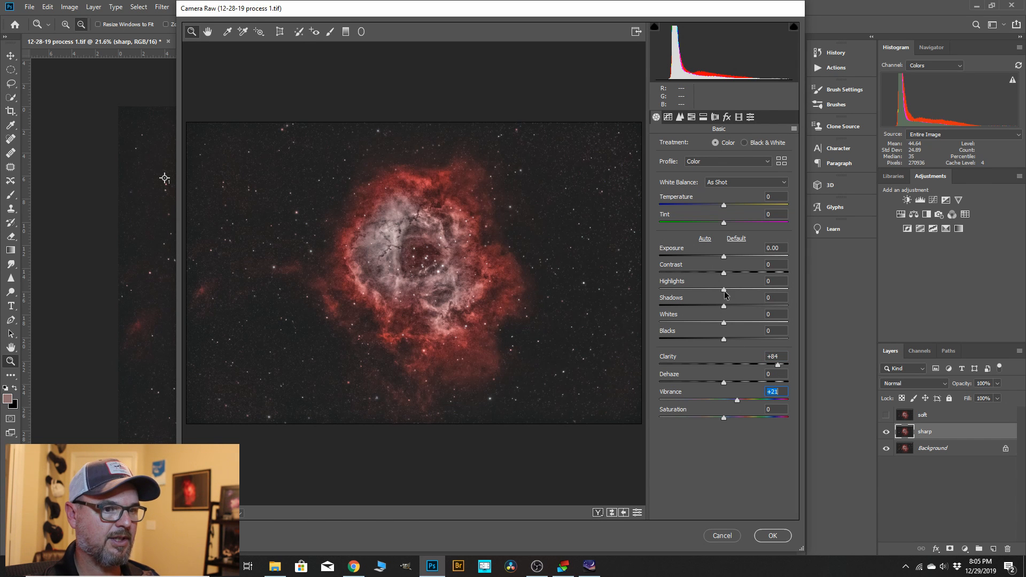
left_click_drag(724, 289, 748, 292)
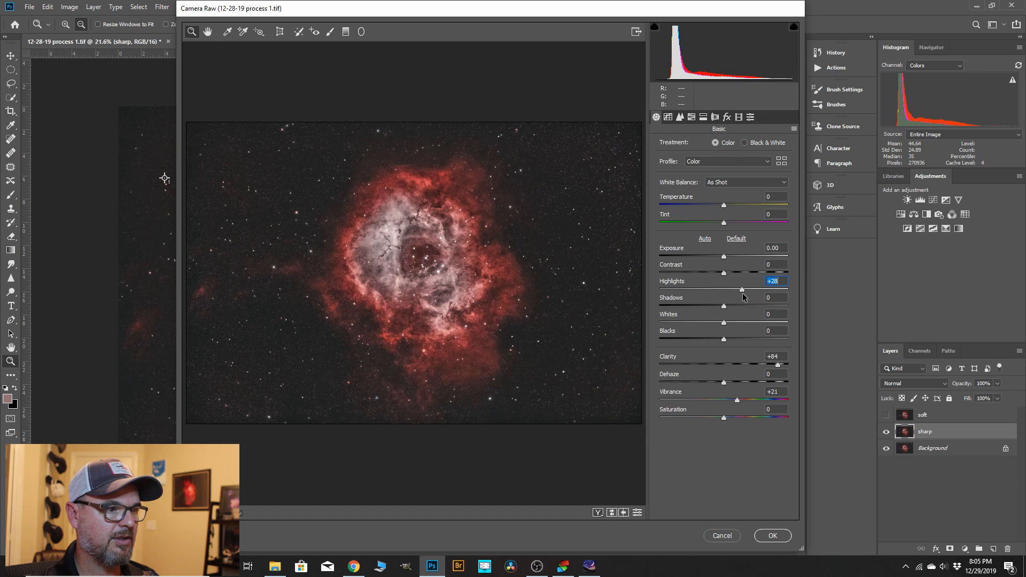
left_click(417, 256)
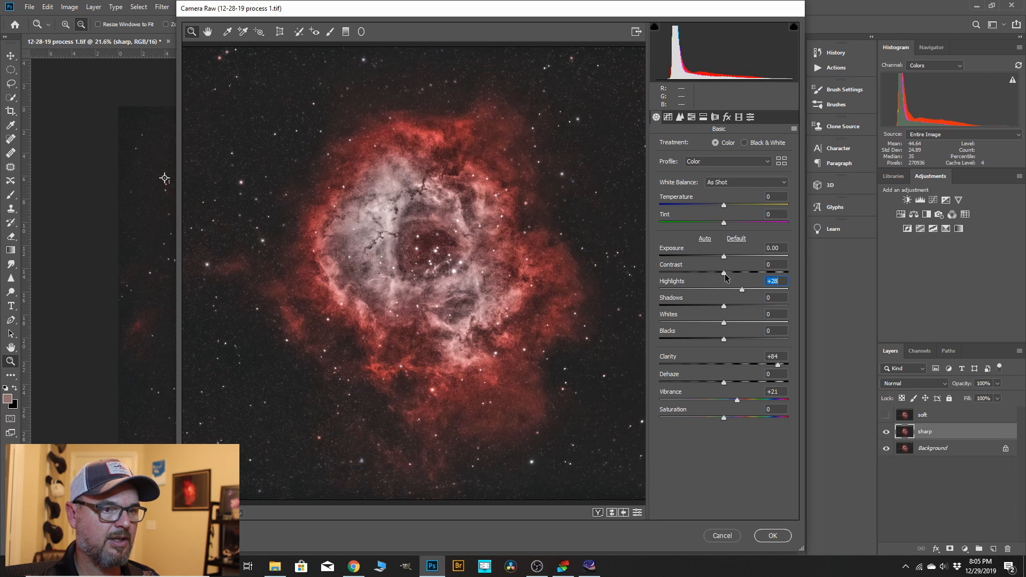
left_click_drag(726, 276, 738, 277)
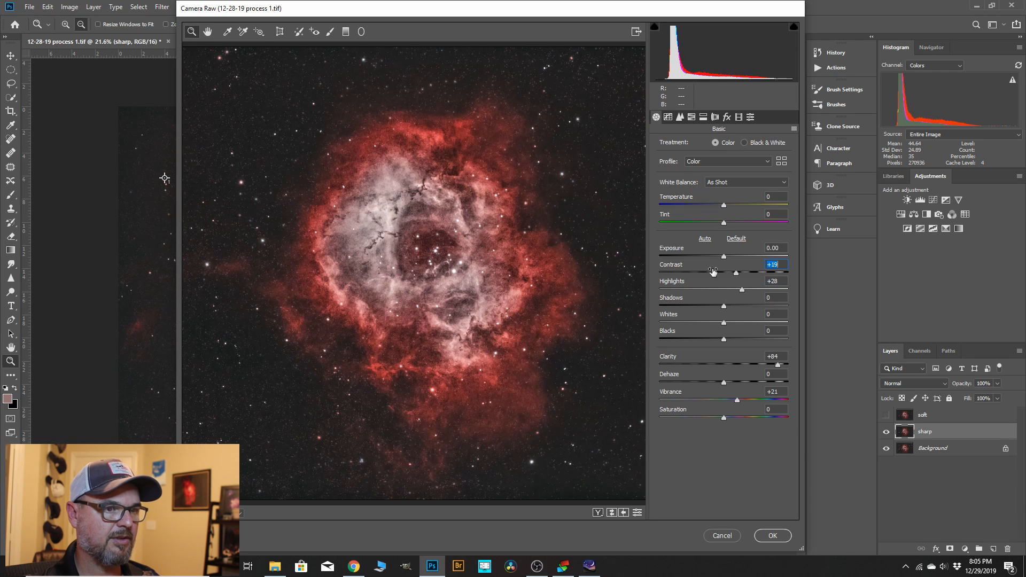
Set the sharp layer's sharpening Amount to 20 and noise reduction to Luminance 20 and Color 26, and apply the filter.
left_click(680, 117)
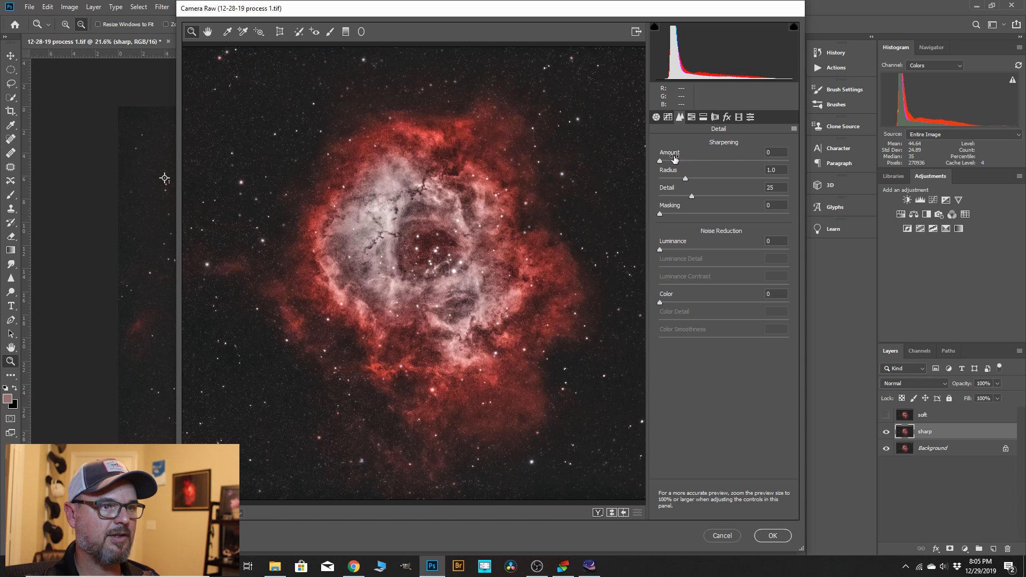
left_click_drag(660, 161, 677, 161)
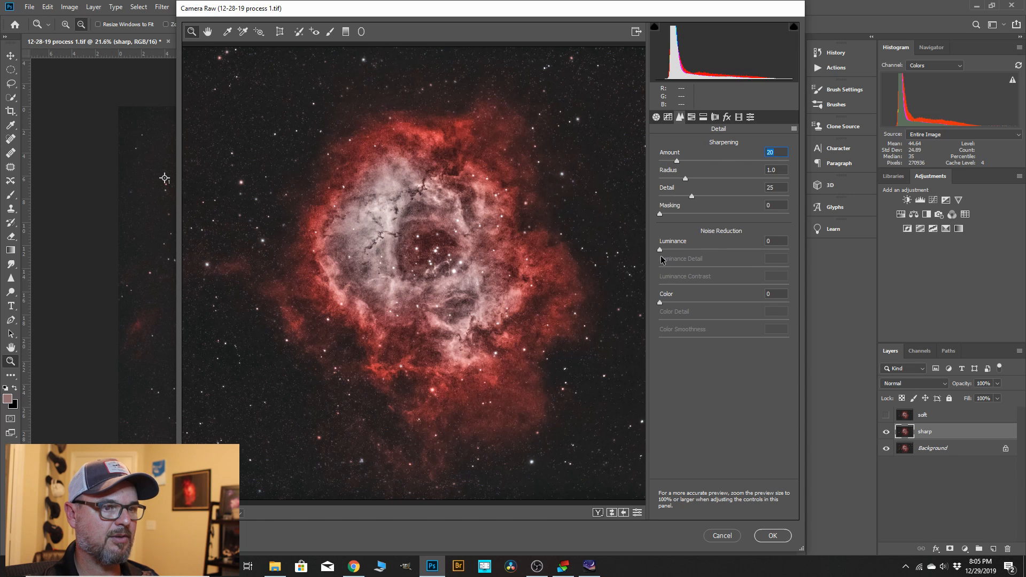
left_click(696, 249)
left_click_drag(698, 255, 689, 255)
left_click_drag(661, 306, 694, 309)
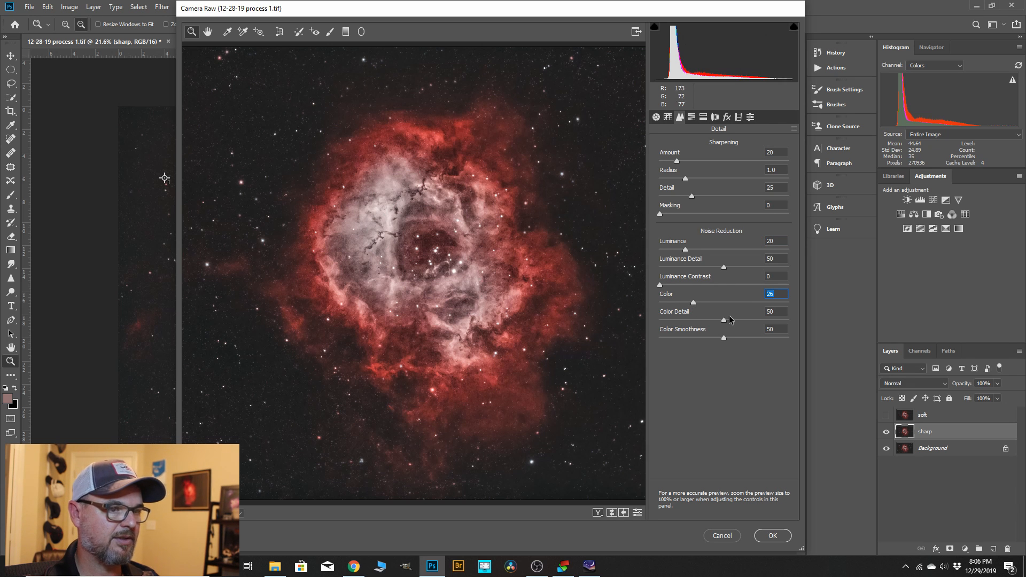
left_click(773, 536)
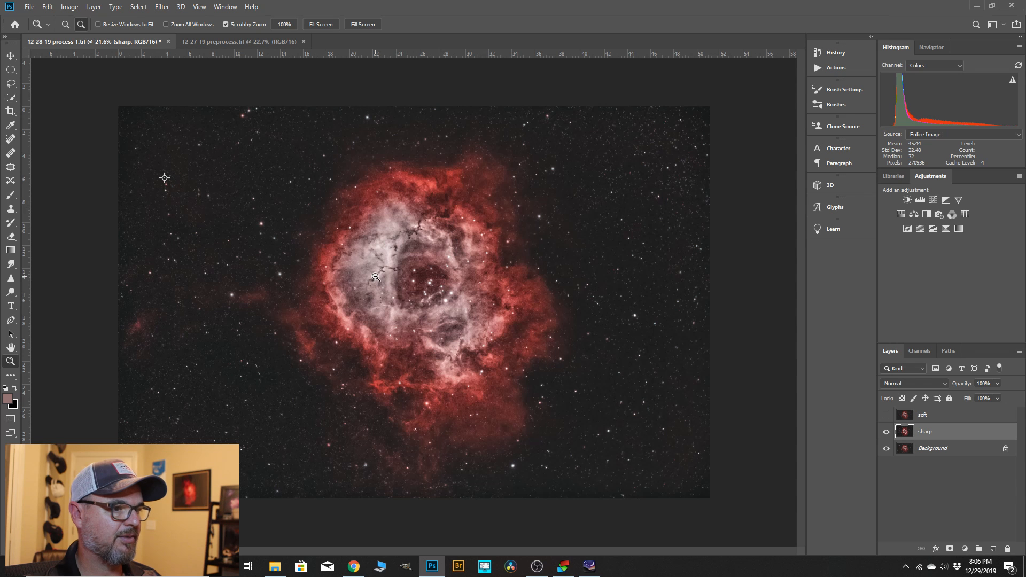
Show the soft layer, add a white layer mask to it and make black the foreground color.
left_click(886, 416)
left_click(931, 416)
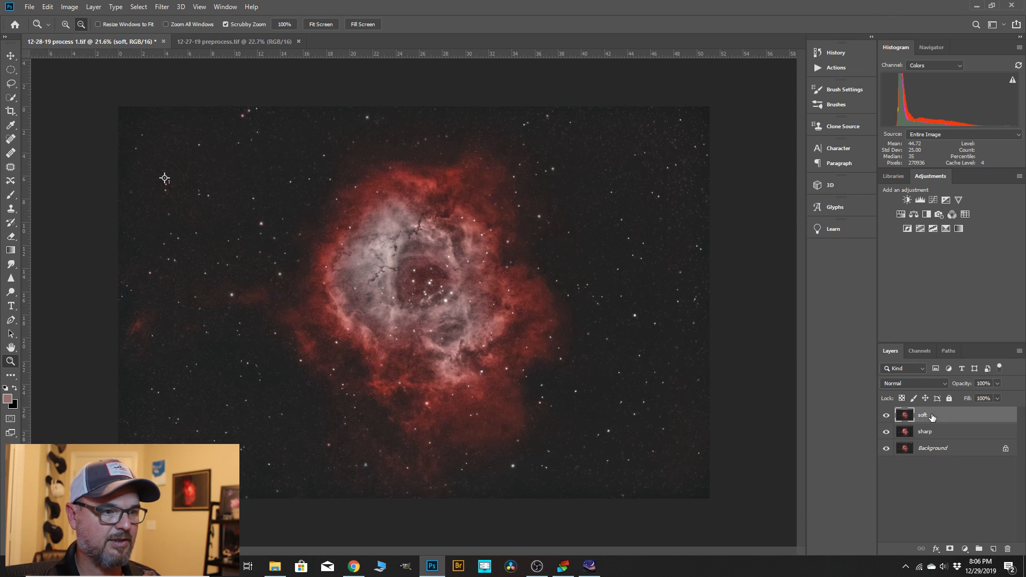
left_click(950, 550)
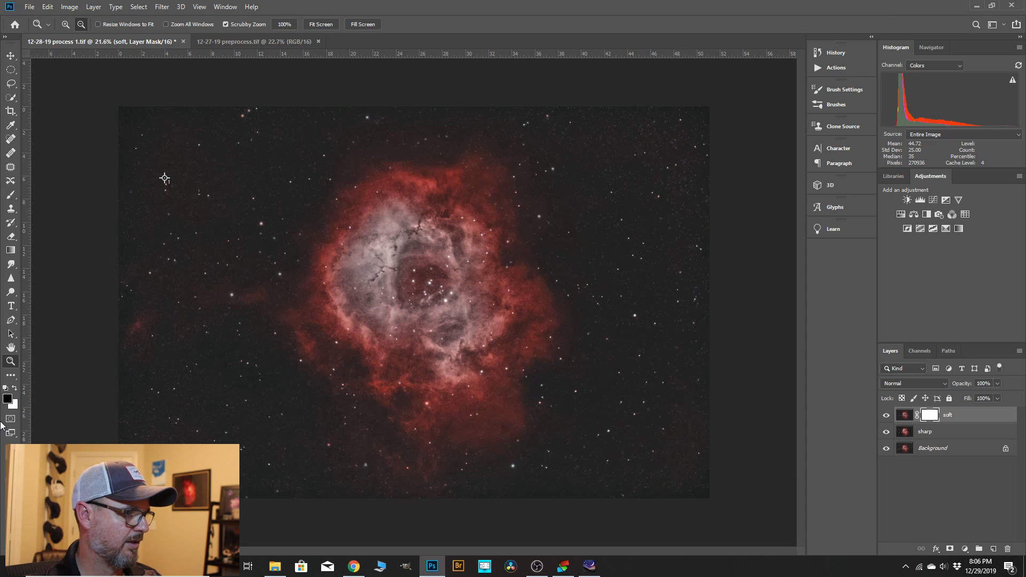
key("d")
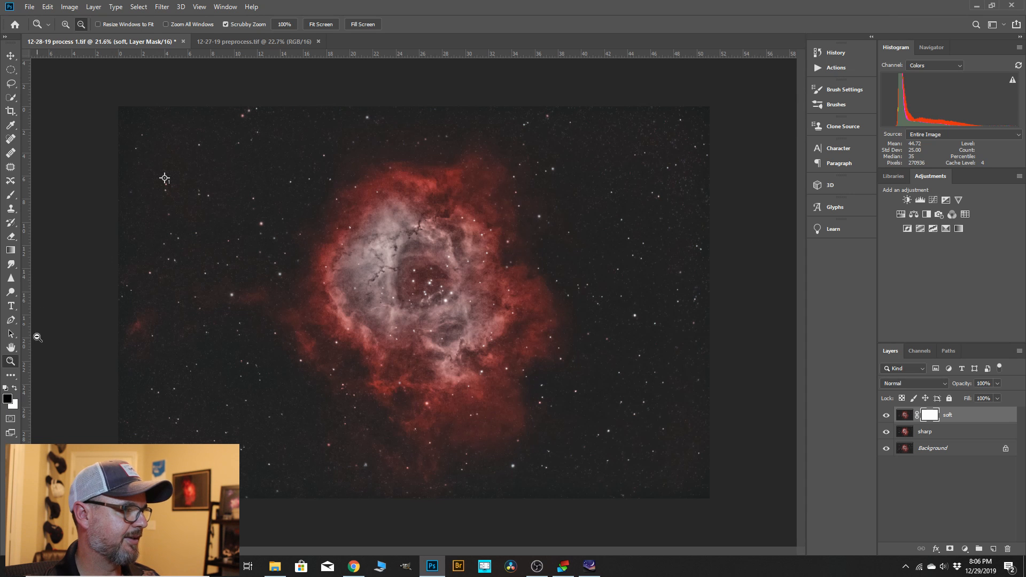
key("x")
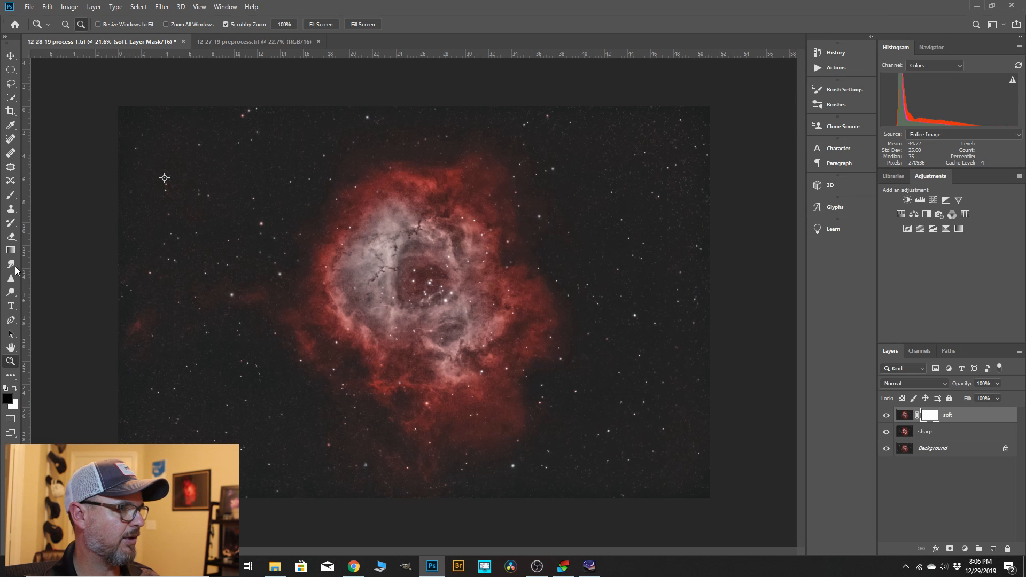
Set the Brush tool to a size of 125 px for masking the dark dust lanes on the soft layer.
left_click(11, 196)
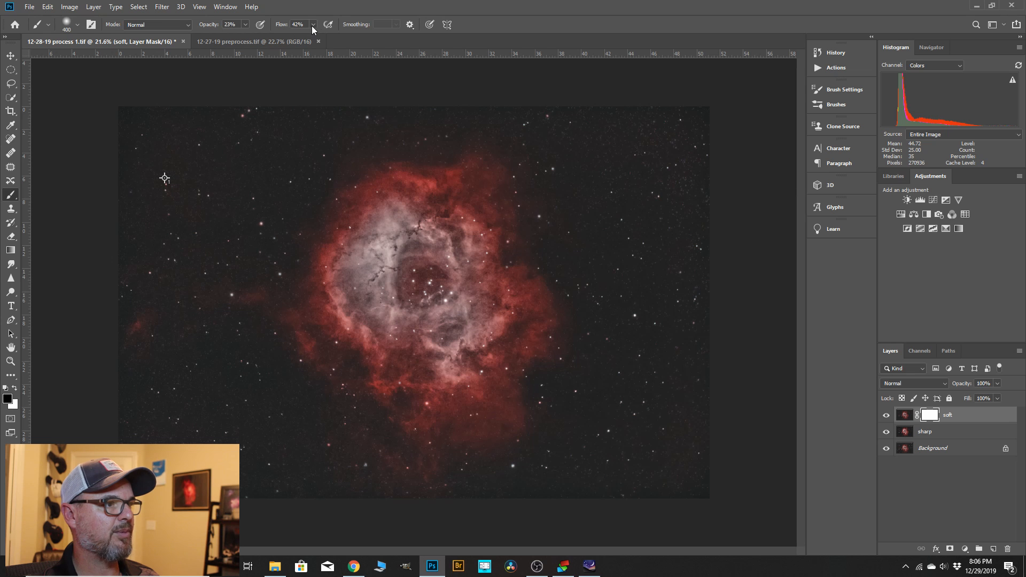
scroll(386, 263, "up", 3)
scroll(386, 263, "up", 3)
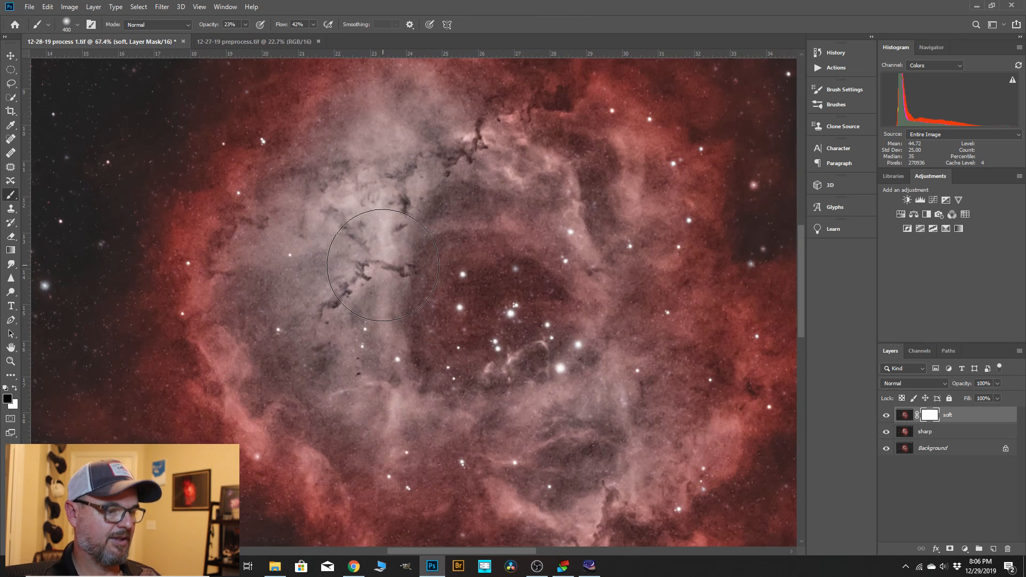
key("bracketright")
key("bracketright")
key("bracketright")
key("bracketright")
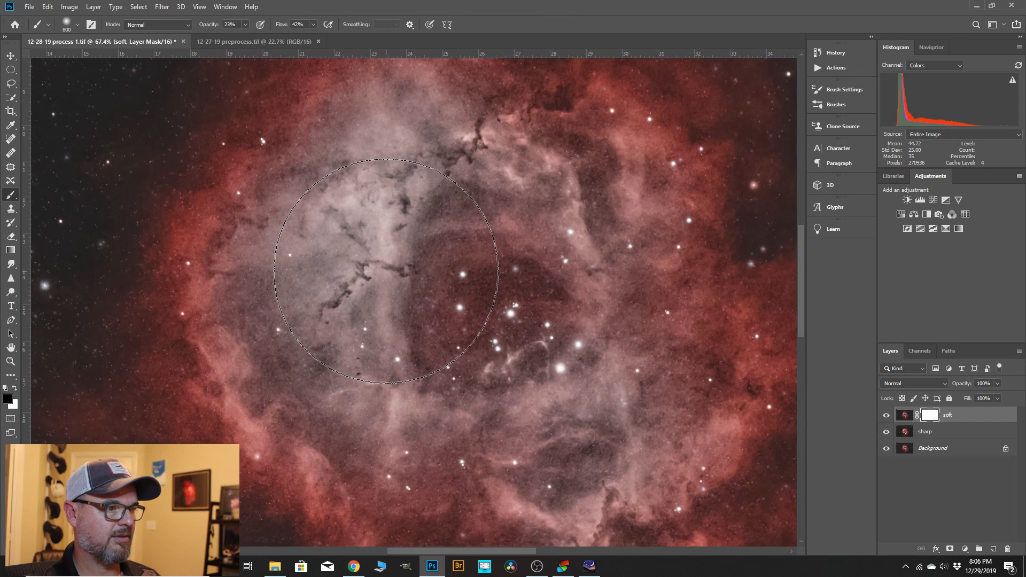
key("bracketleft")
key("bracketleft")
key("bracketleft")
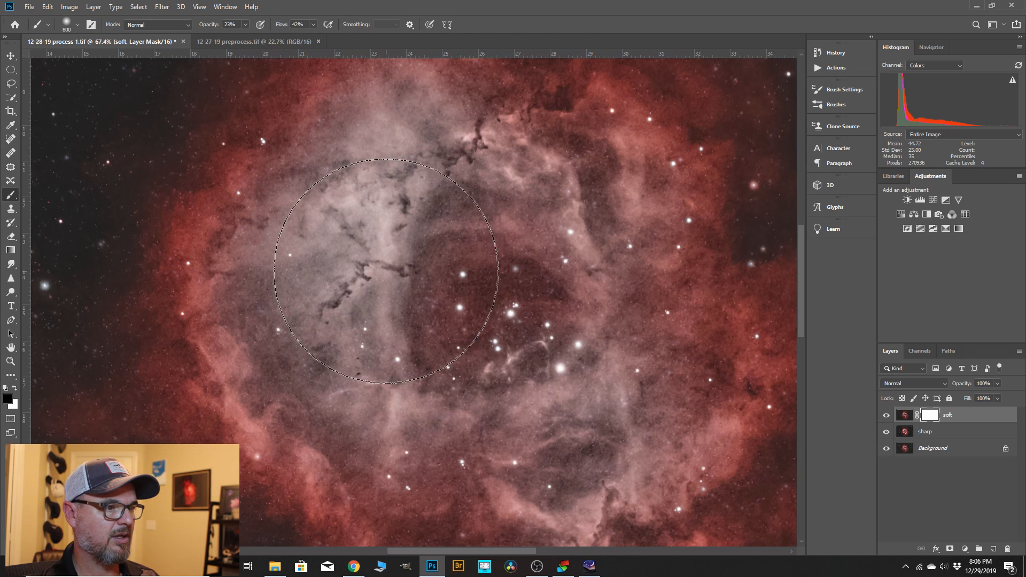
key("bracketleft")
key("bracketleft")
key("bracketleft")
key("bracketleft")
key("bracketleft")
key("bracketleft")
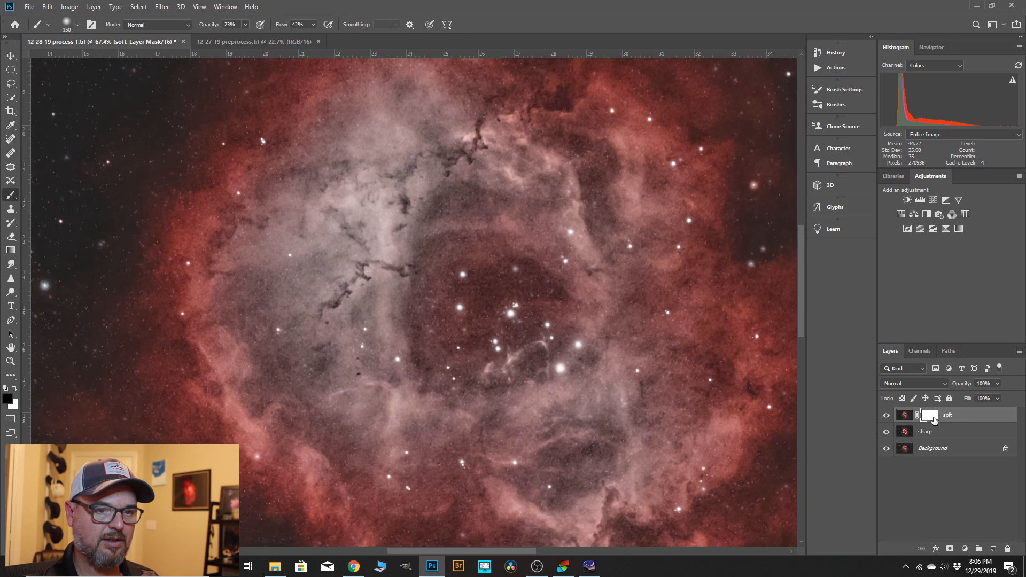
key("bracketleft")
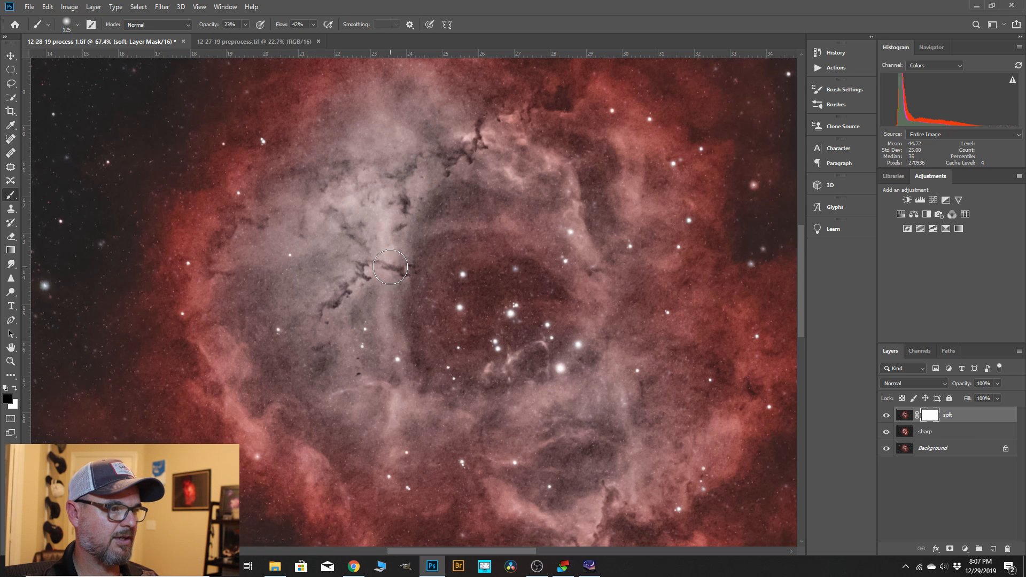
Mask the dark dust lanes beside the nebula's core on the soft layer and compare by toggling the soft layer's visibility.
mouse_move(390, 267)
left_mouse_down()
mouse_move(363, 270)
mouse_move(318, 315)
mouse_move(361, 295)
mouse_move(349, 285)
left_mouse_up()
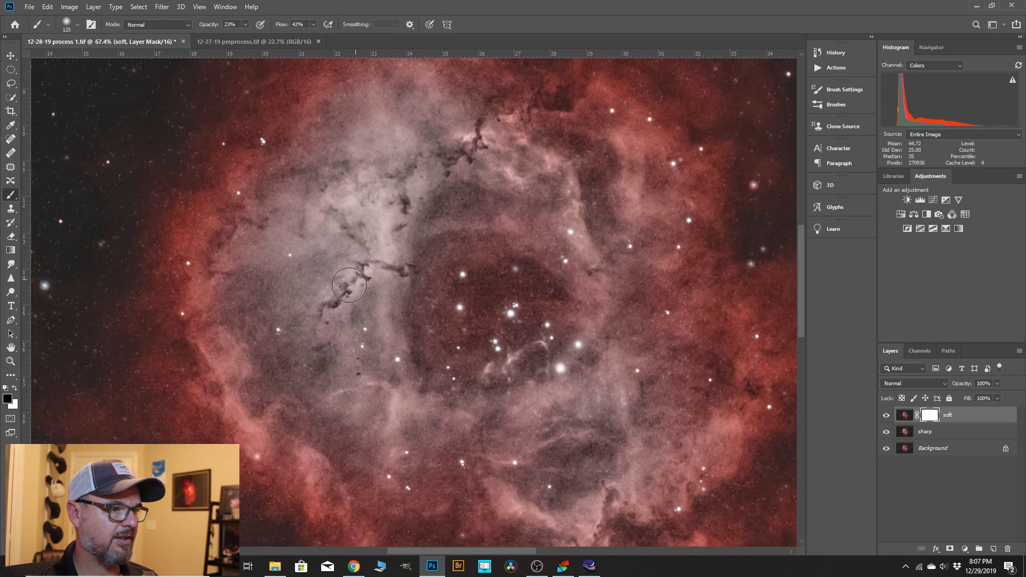
left_click(885, 416)
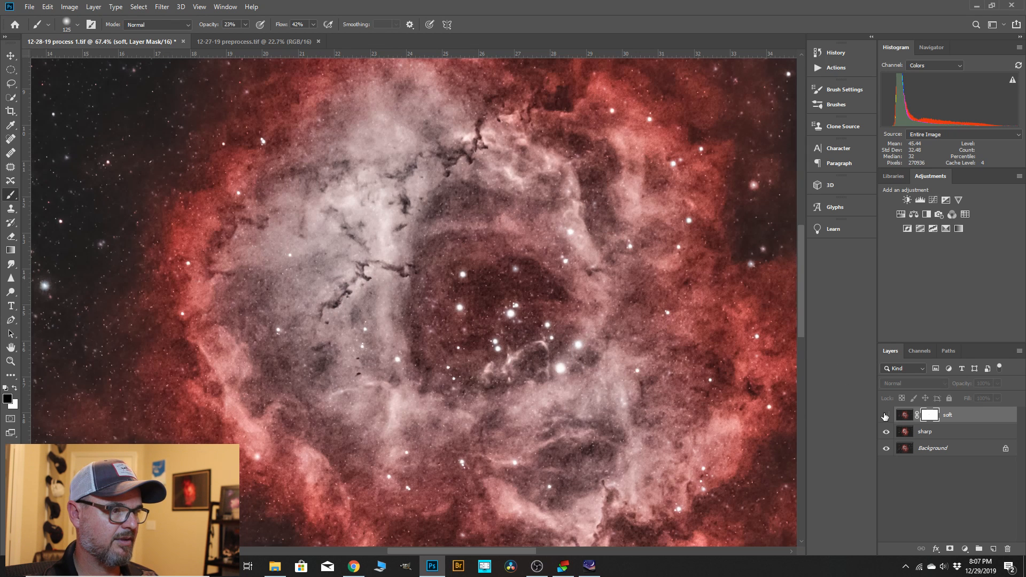
left_click(885, 416)
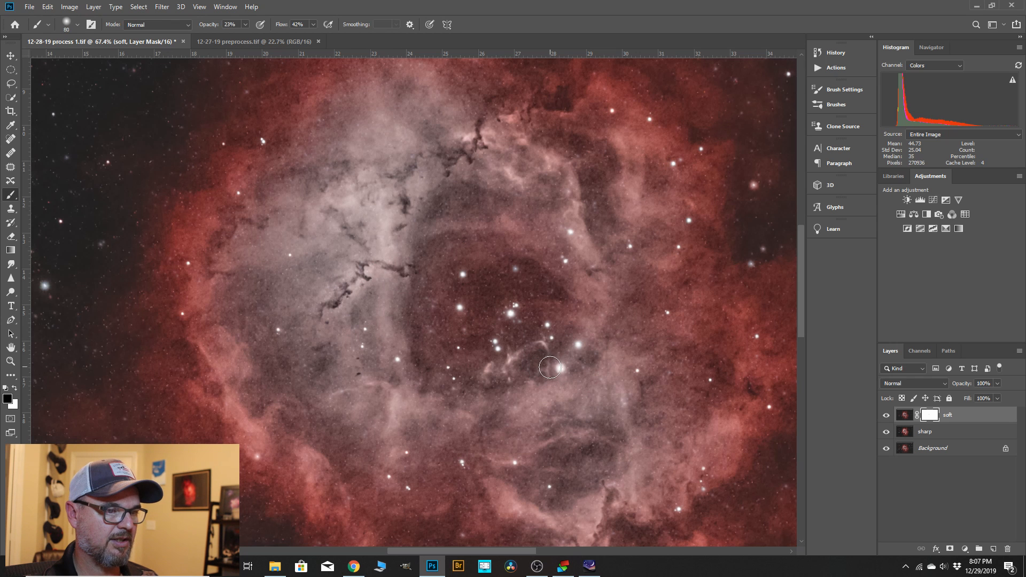
Reduce the brush to 60 px and mask the bright filament just below the central star cluster on the soft layer.
scroll(547, 372, "up", 3)
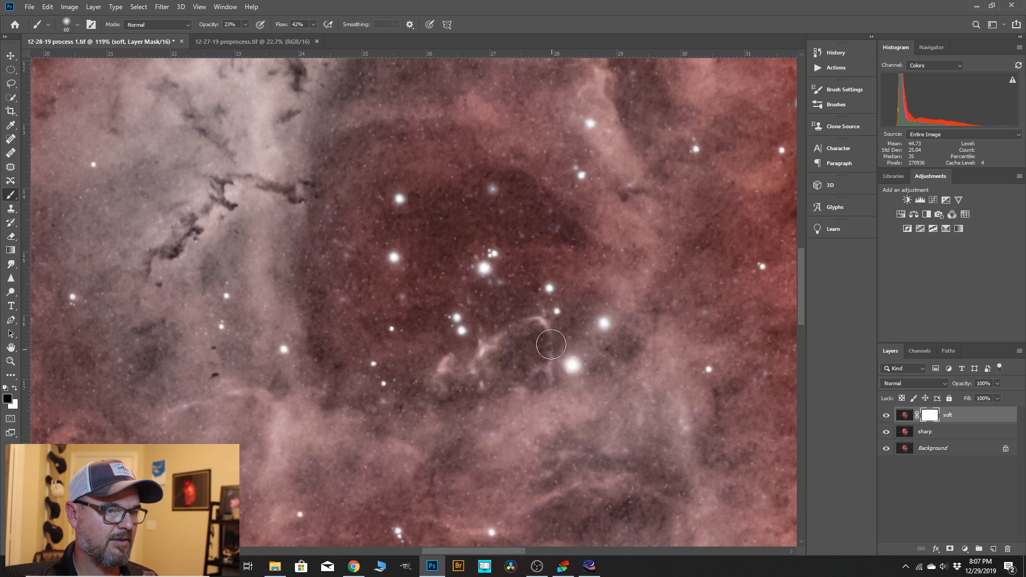
left_click_drag(546, 330, 448, 364)
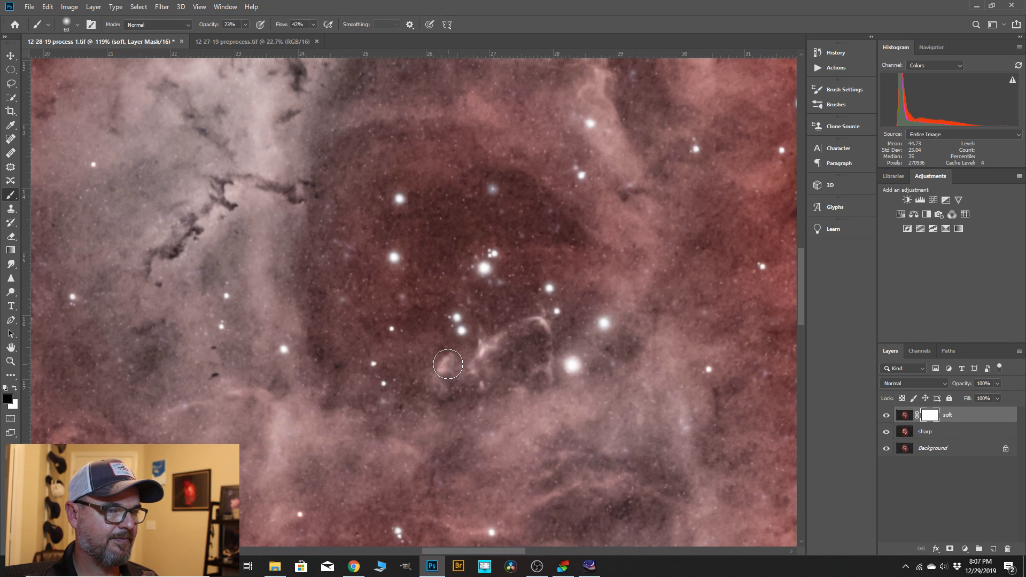
Mask the dark lanes above the nebula's core with a 150 px brush and compare by toggling the soft layer's visibility.
scroll(514, 254, "down", 8)
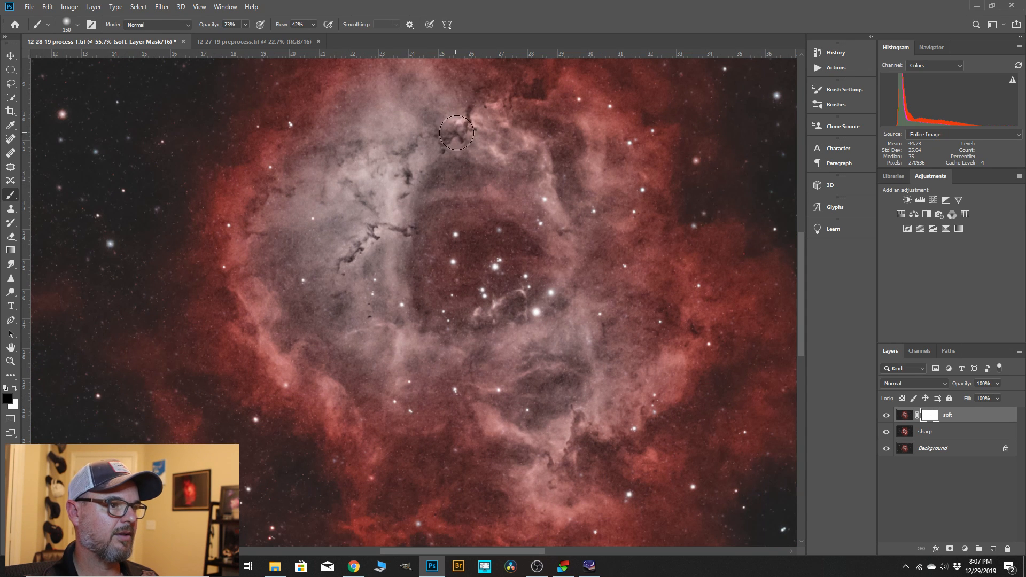
left_click_drag(457, 133, 471, 116)
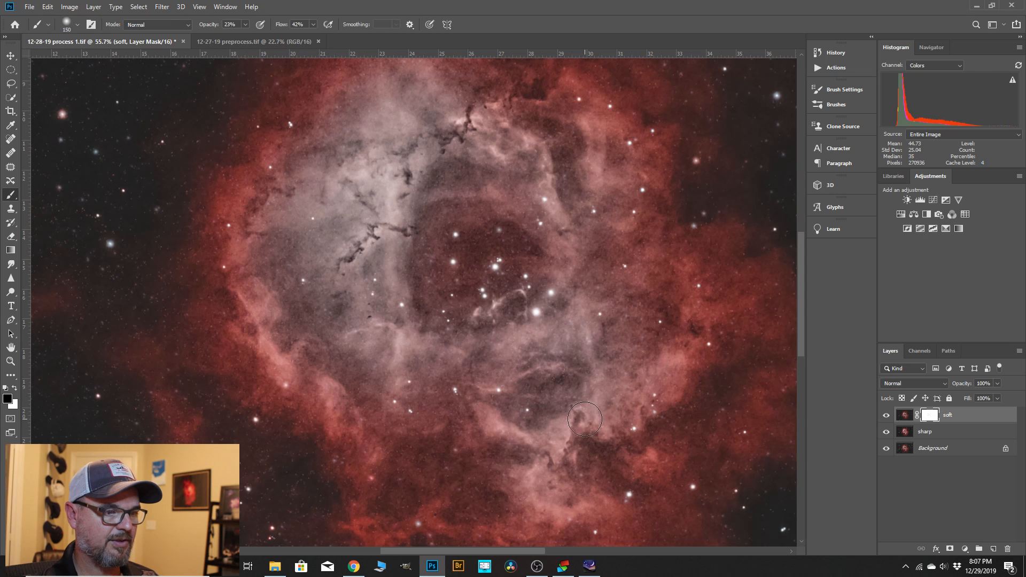
scroll(567, 452, "up", 3)
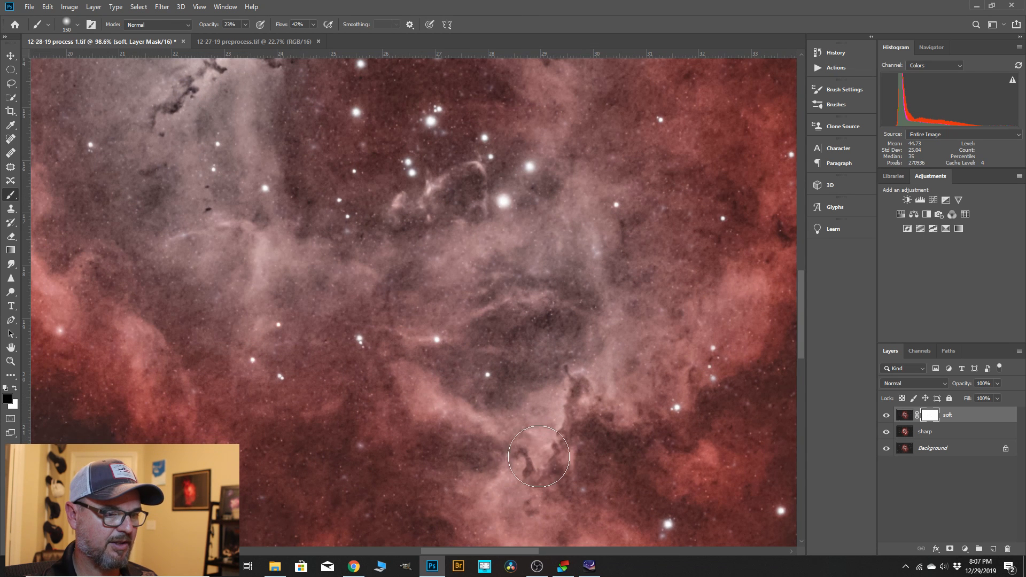
left_click(887, 415)
left_click(887, 416)
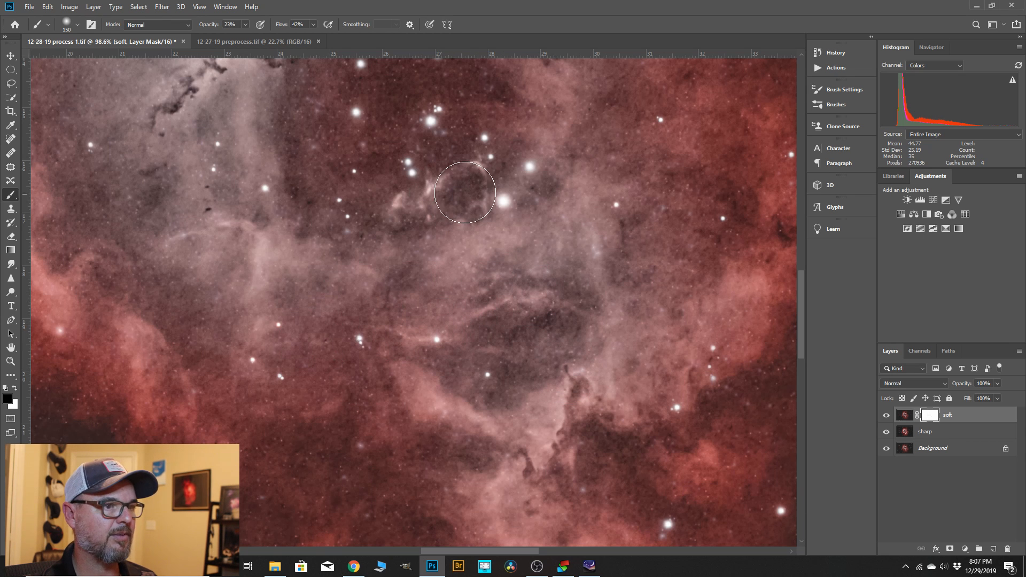
Enlarge the brush to 300 px at 28% opacity and mask the nebula's central area on the soft layer.
scroll(718, 300, "down", 7)
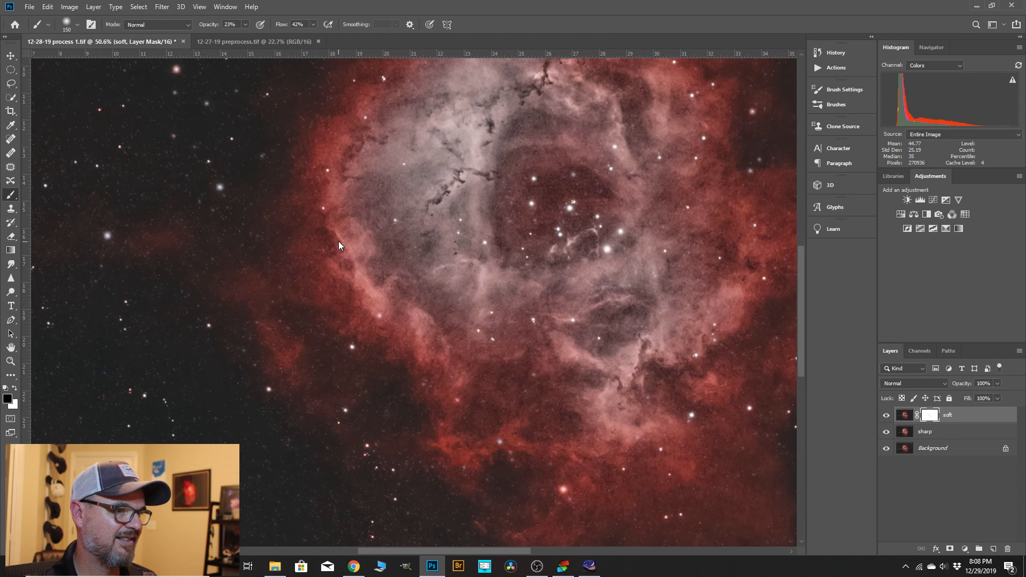
scroll(373, 300, "down", 3)
scroll(521, 119, "up", 3)
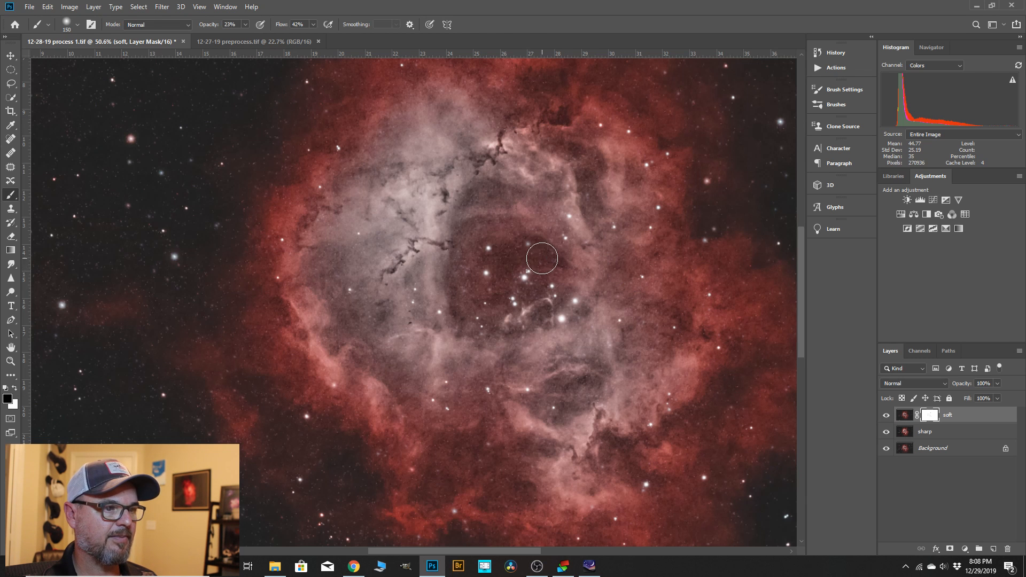
scroll(523, 249, "up", 1)
key("bracketright")
key("bracketright")
key("bracketright")
key("bracketright")
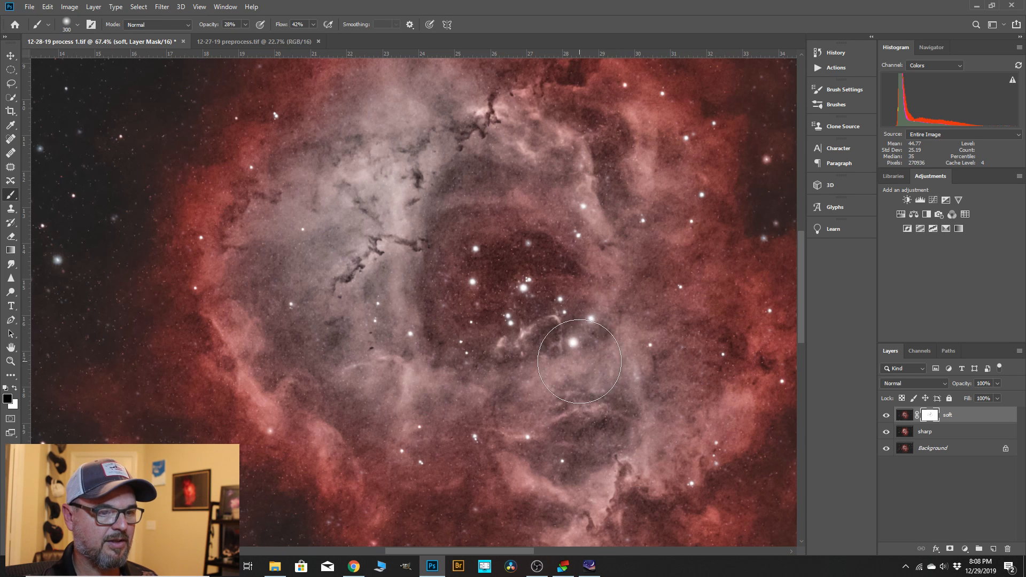
Reduce the brush to 80 px and mask the dark pillar at the nebula's lower right on the soft layer.
scroll(628, 453, "down", 1)
scroll(628, 453, "up", 2)
key("bracketleft")
key("bracketleft")
key("bracketleft")
key("bracketleft")
key("bracketleft")
key("bracketleft")
key("bracketleft")
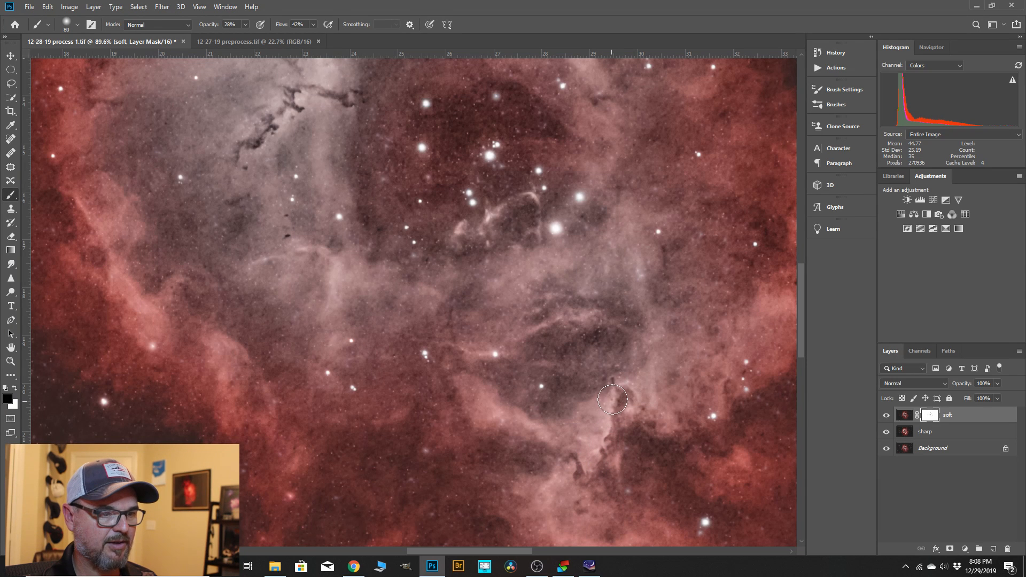
left_click_drag(613, 400, 623, 385)
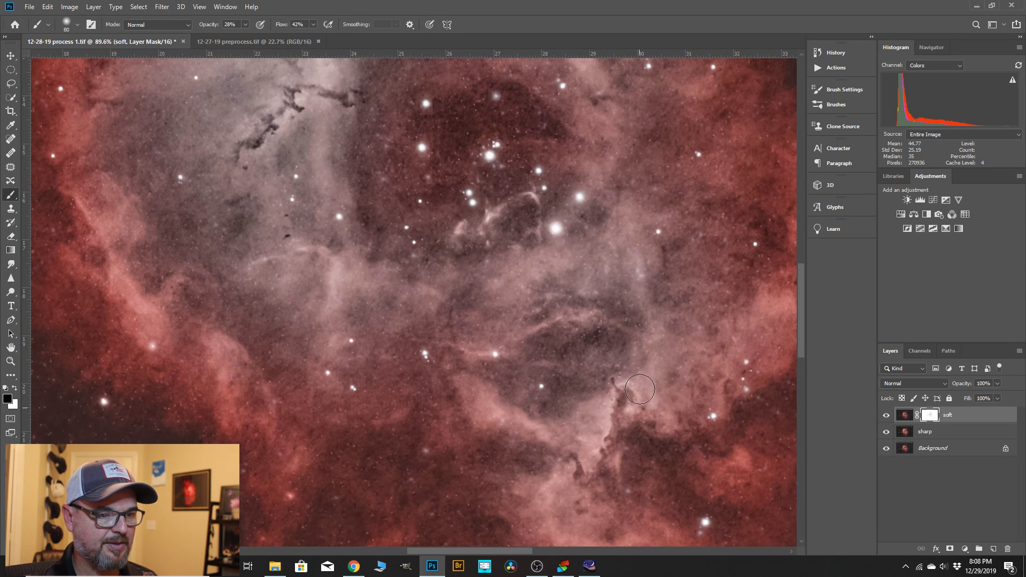
Enlarge the brush to 300 px and mask the broader nebula structures around the core on the soft layer.
scroll(646, 338, "down", 1)
key("bracketright")
key("bracketright")
key("bracketright")
key("bracketright")
key("bracketright")
key("bracketright")
key("bracketright")
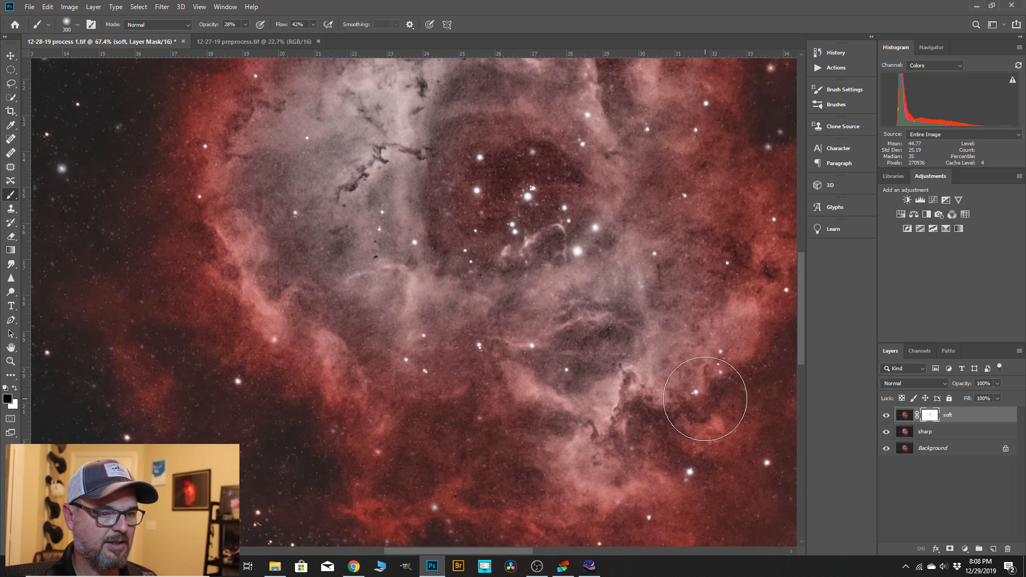
scroll(524, 413, "down", 1)
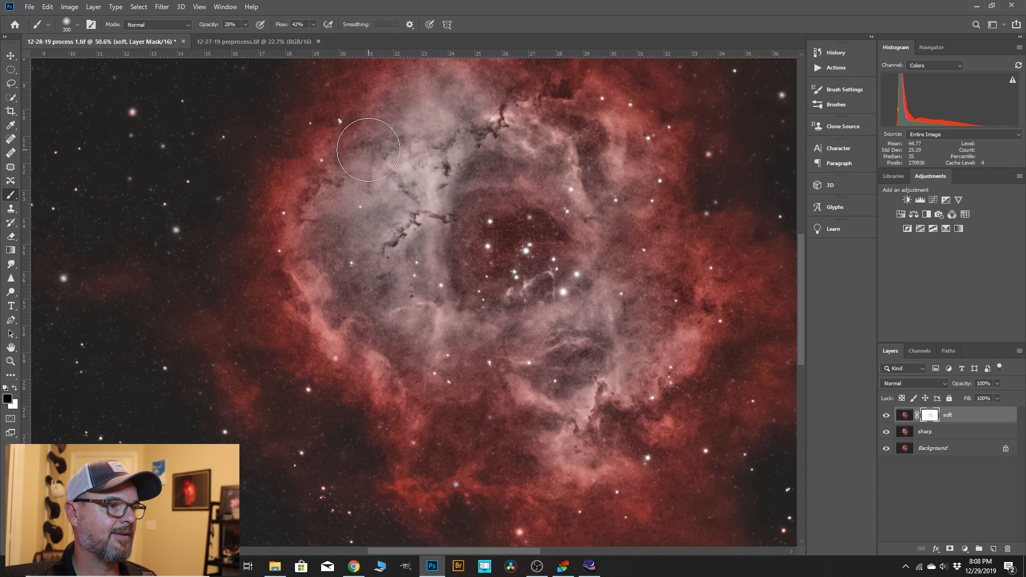
scroll(641, 405, "down", 1)
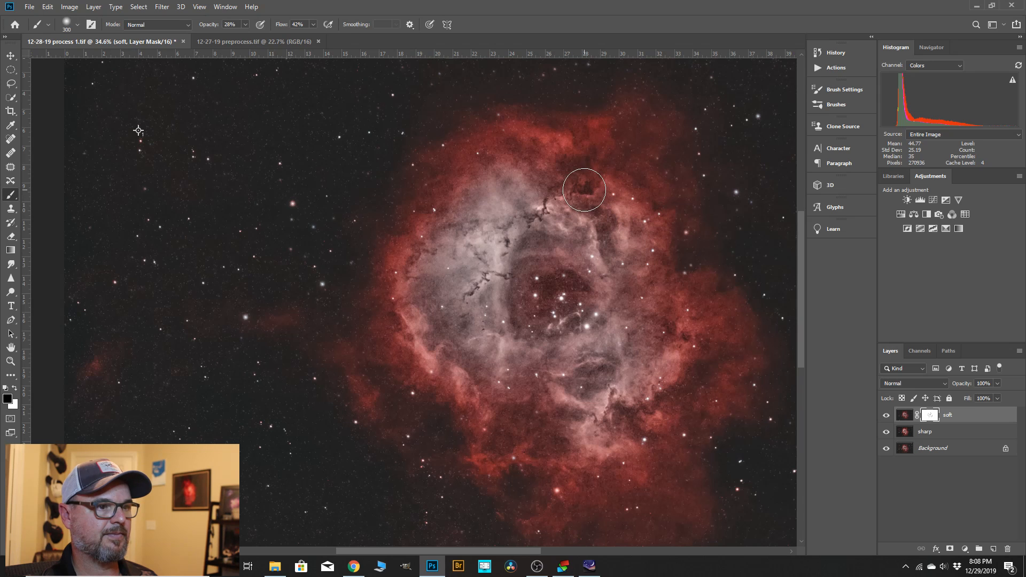
scroll(591, 183, "up", 1)
scroll(590, 182, "up", 1)
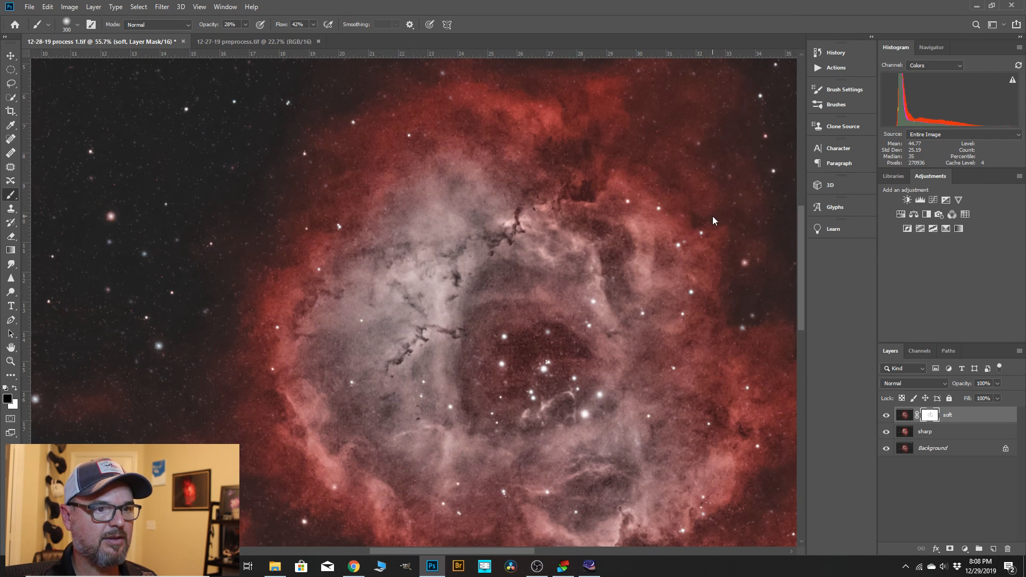
scroll(550, 214, "down", 3)
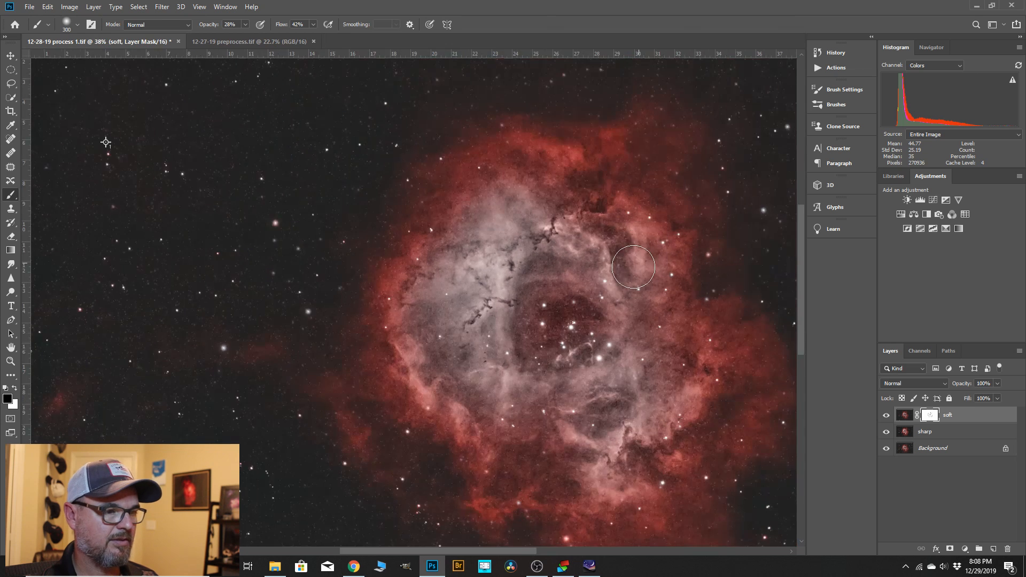
scroll(600, 383, "down", 2)
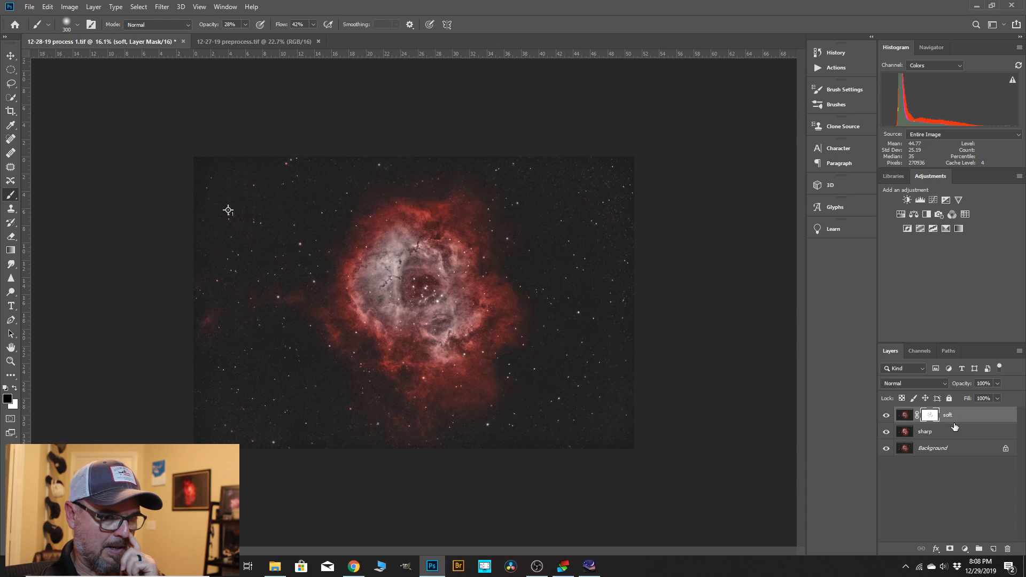
Merge the sharp and soft layers down into the Background layer and duplicate the merged Background.
left_click(927, 433)
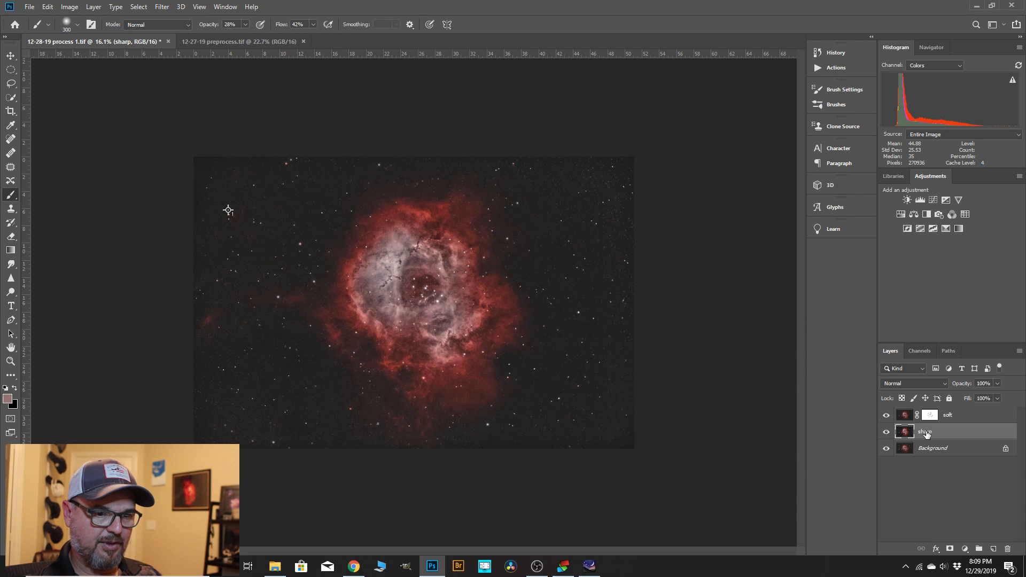
right_click(926, 433)
left_click(822, 421)
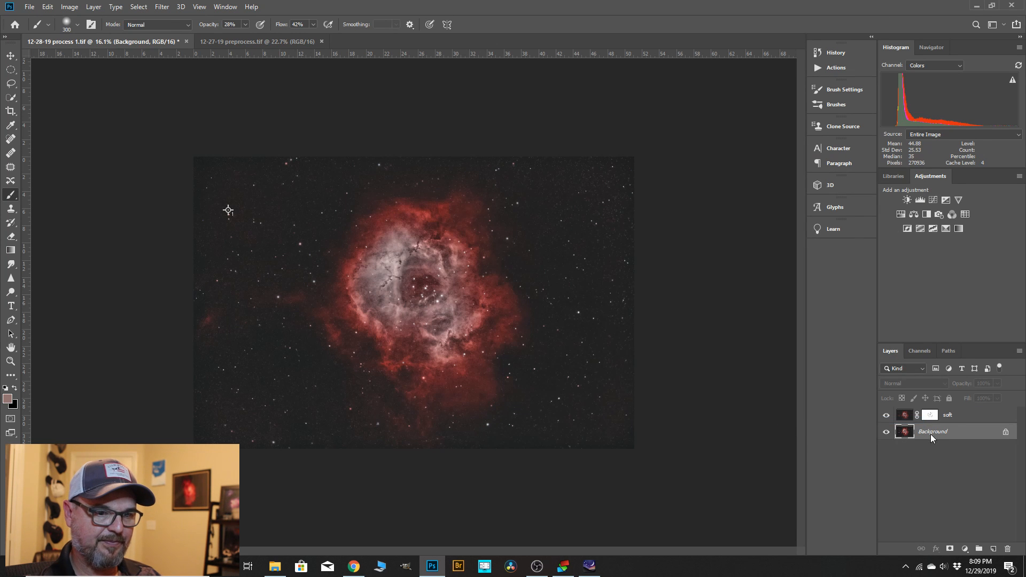
right_click(945, 418)
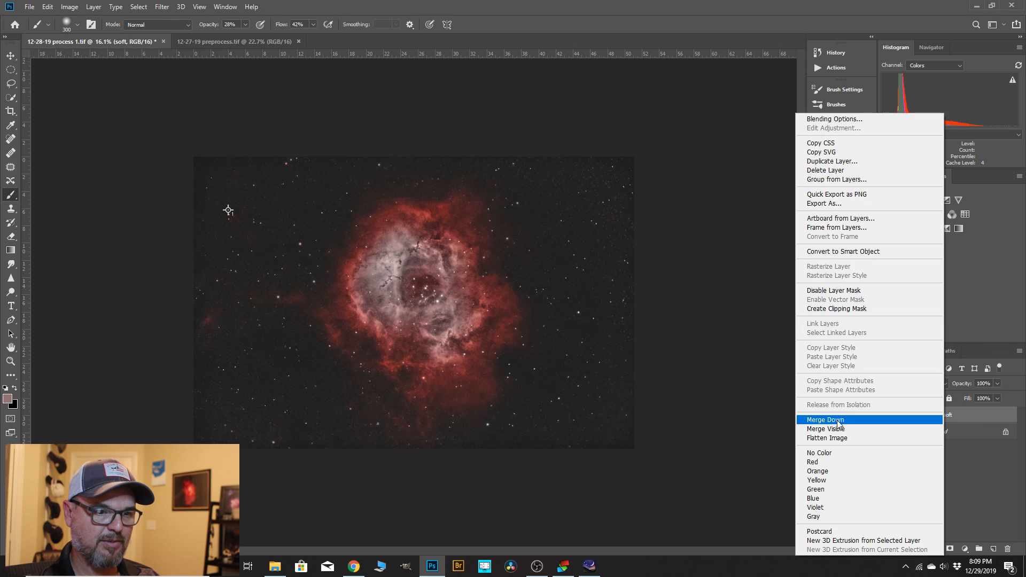
left_click(843, 421)
left_click_drag(929, 418, 994, 549)
Start a Color Range selection on the Background copy, sampling the red outer nebula and adding samples from its red, pink and pale areas.
scroll(351, 306, "up", 2)
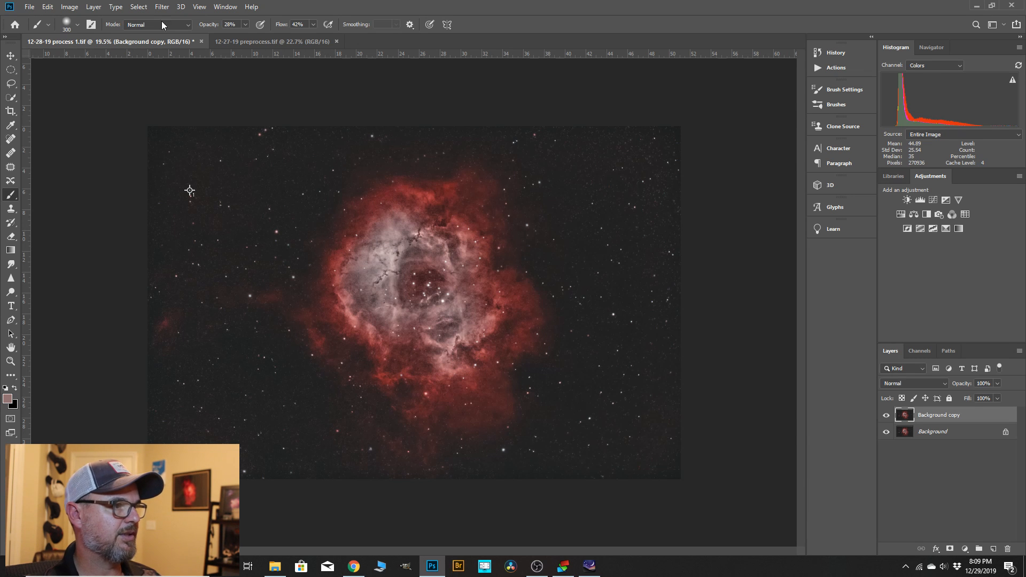
left_click(137, 7)
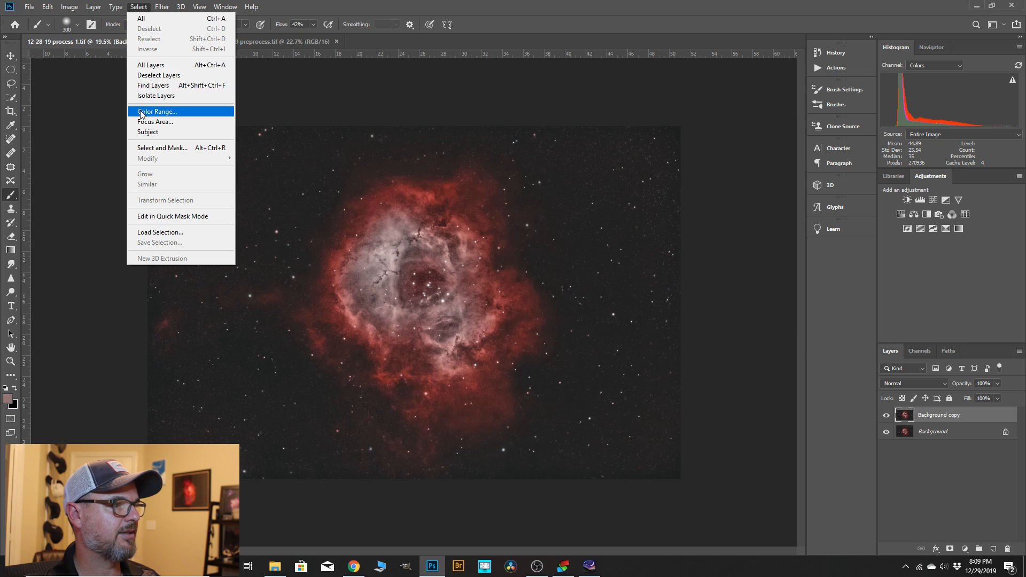
left_click(156, 111)
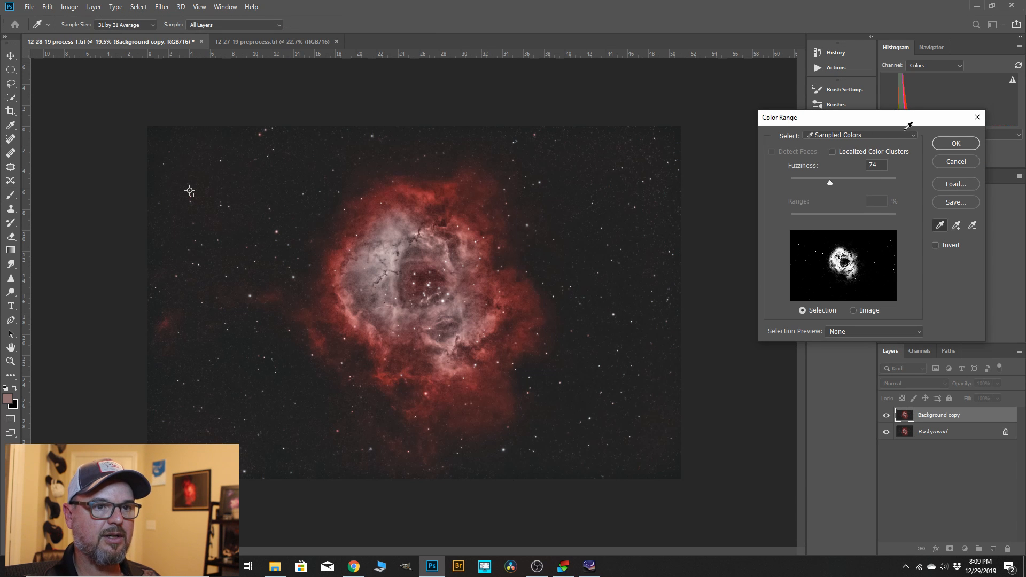
left_click(449, 184)
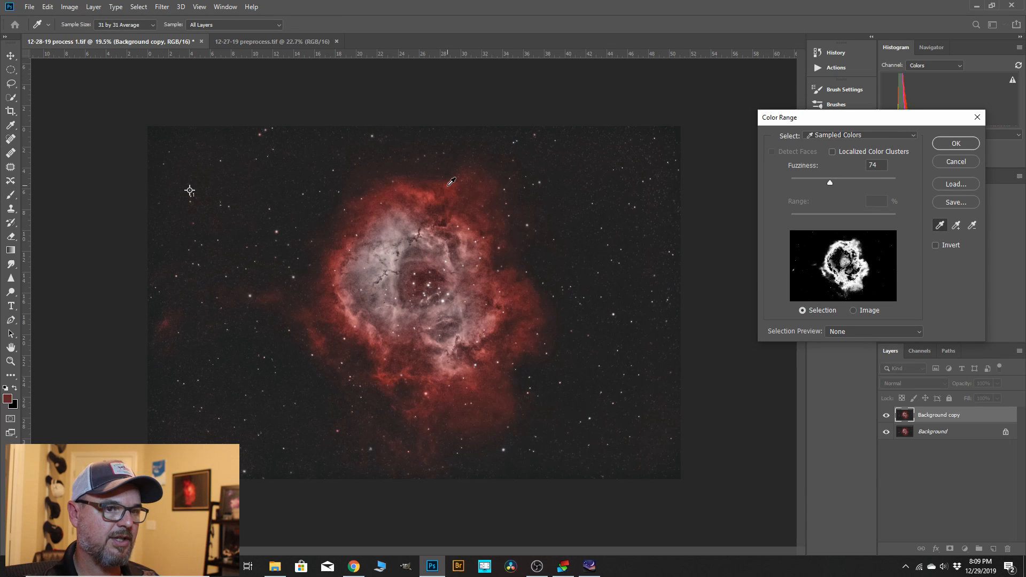
left_click(958, 227)
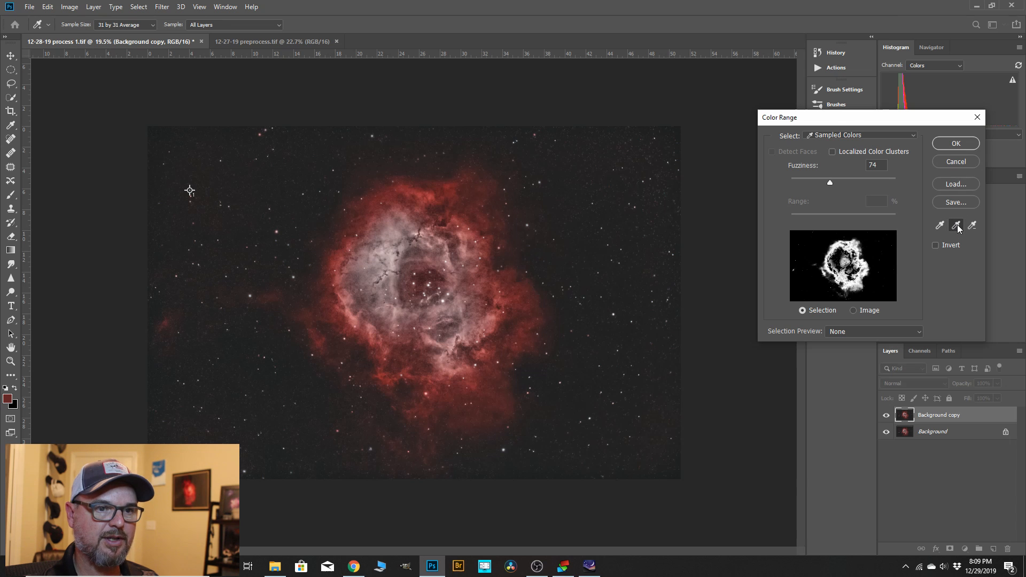
left_click(495, 321)
left_click(468, 334)
left_click(466, 314)
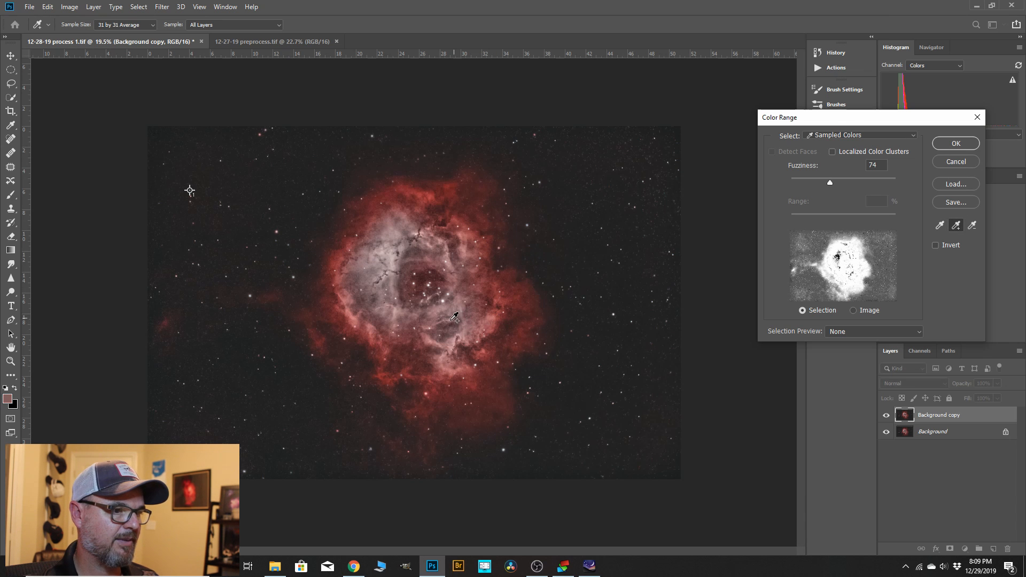
left_click(452, 321)
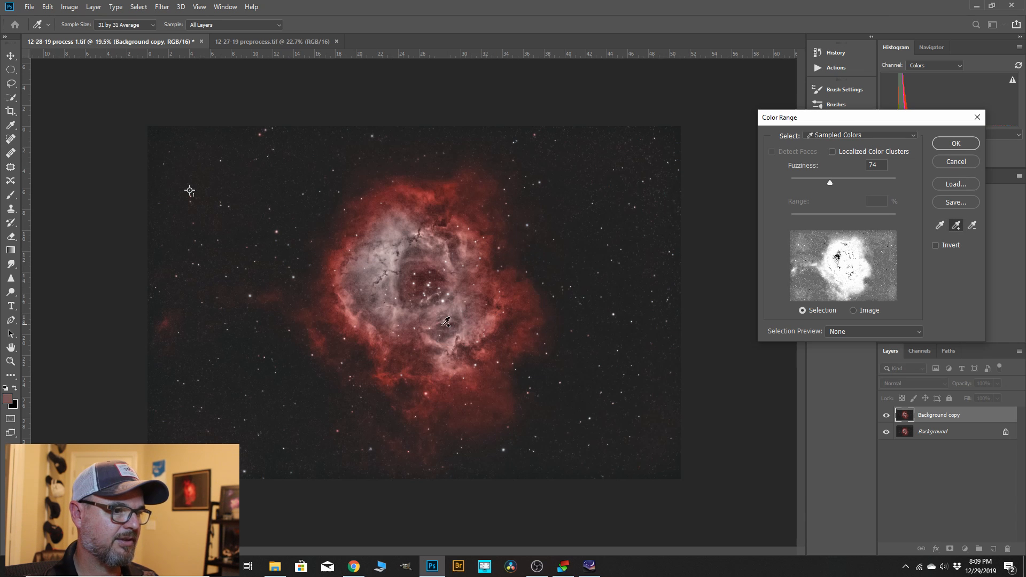
left_click(447, 362)
left_click(473, 405)
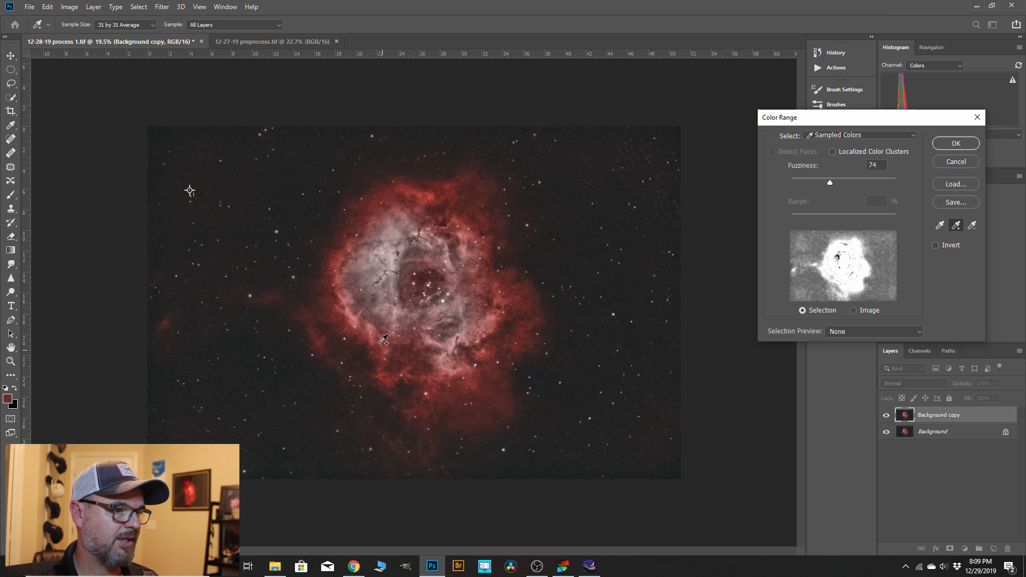
left_click(384, 314)
left_click(382, 270)
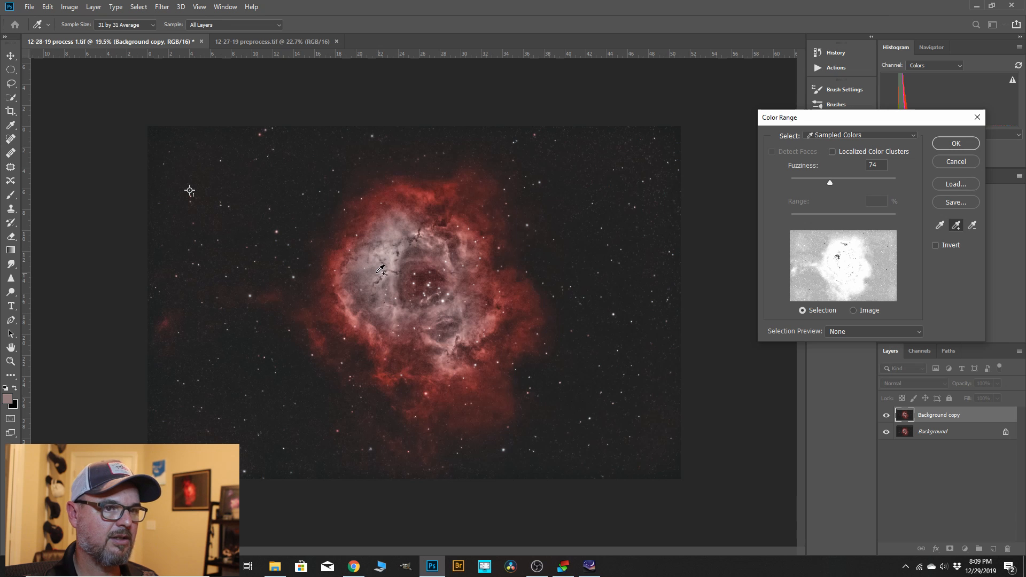
Set the Color Range Fuzziness to 33 and create the nebula selection.
left_click_drag(828, 182, 809, 182)
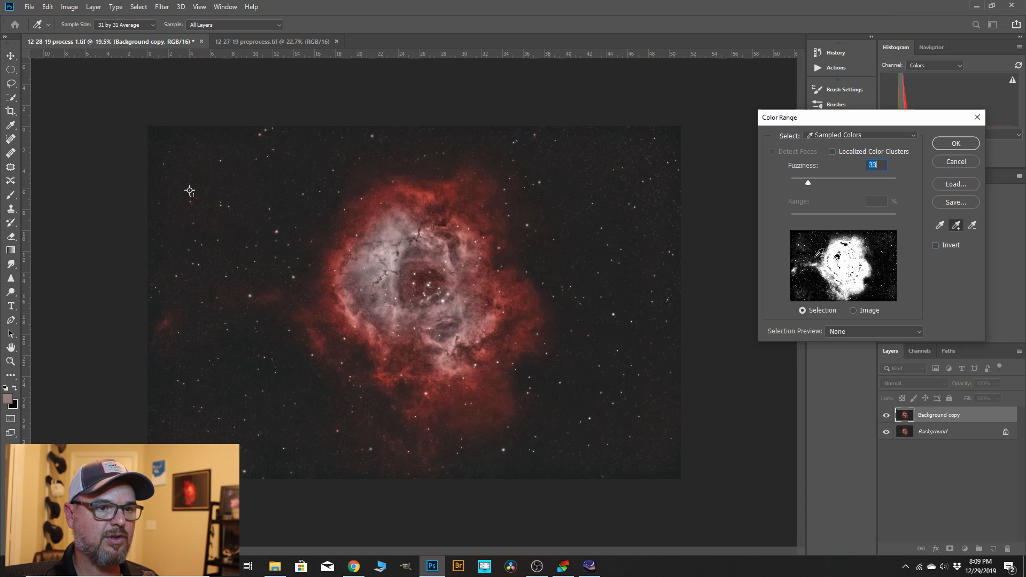
left_click(957, 143)
key("b")
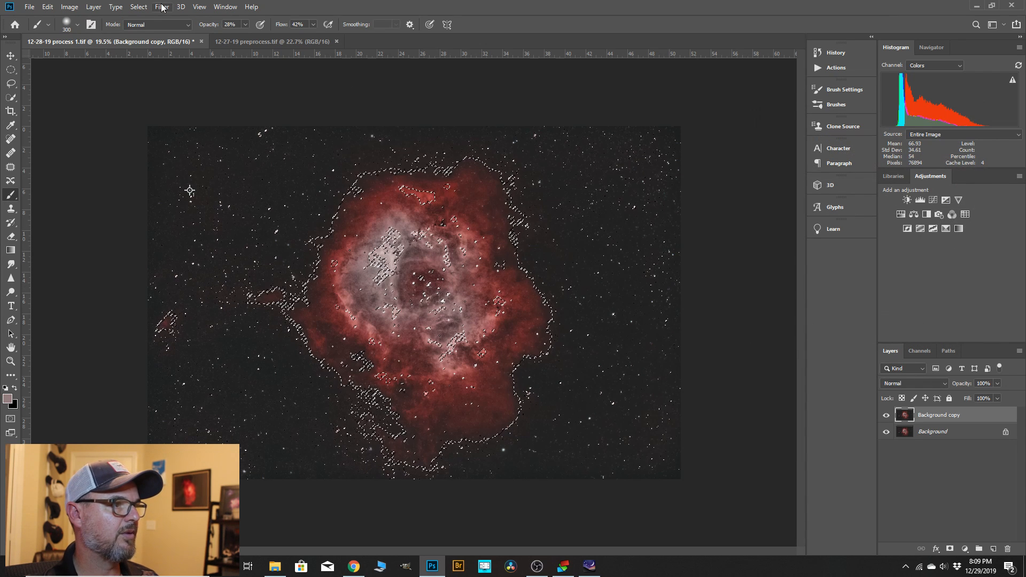
Feather the nebula selection by 43 px with Select and Mask and copy the selected nebula to a new layer.
left_click(139, 7)
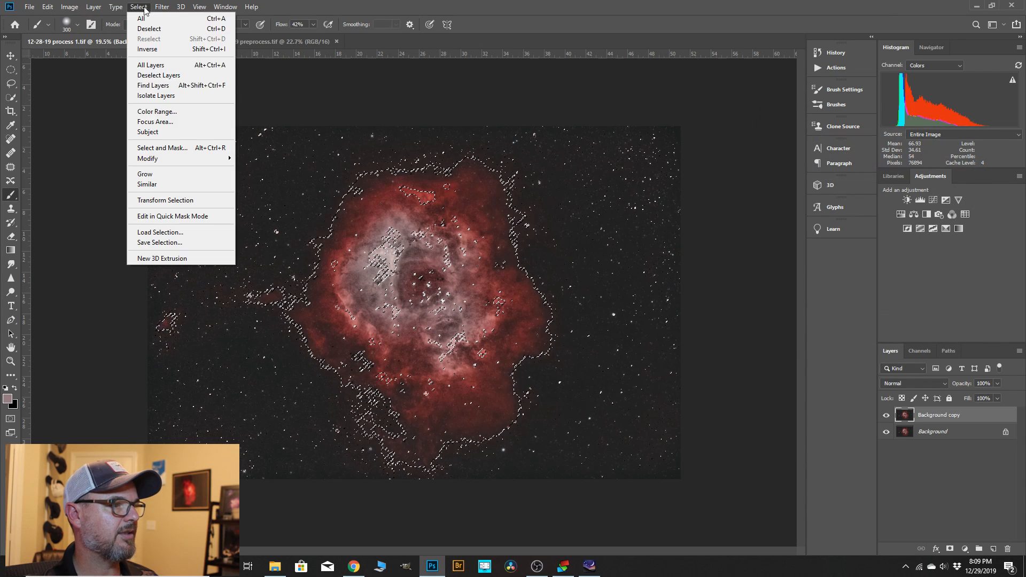
left_click(161, 148)
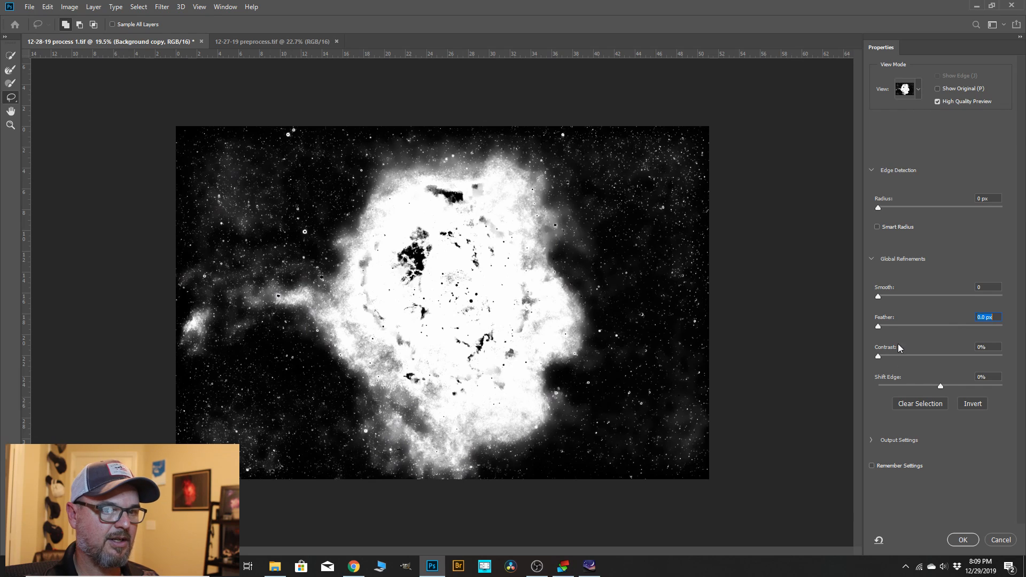
left_click_drag(916, 326, 944, 329)
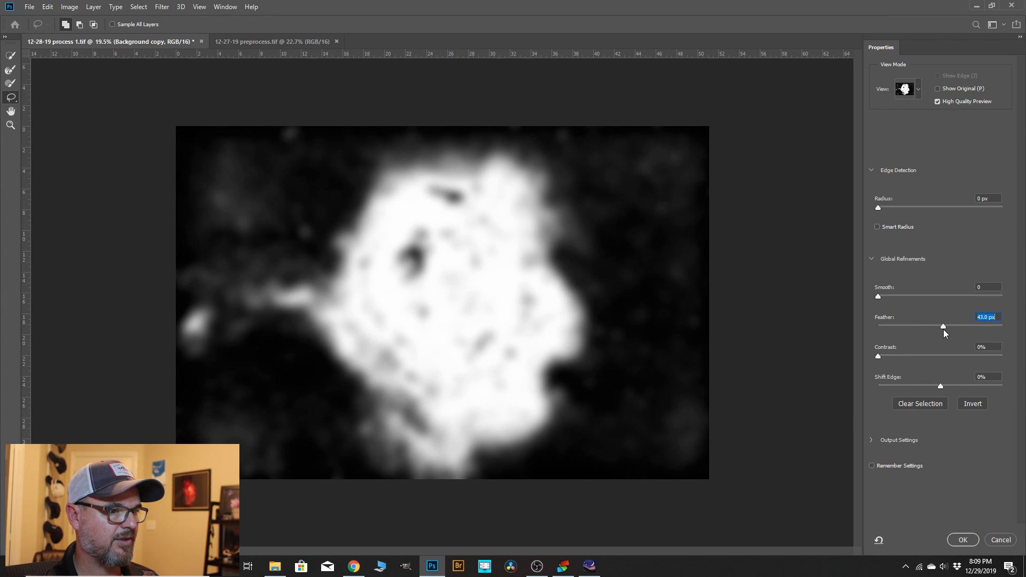
left_click(963, 540)
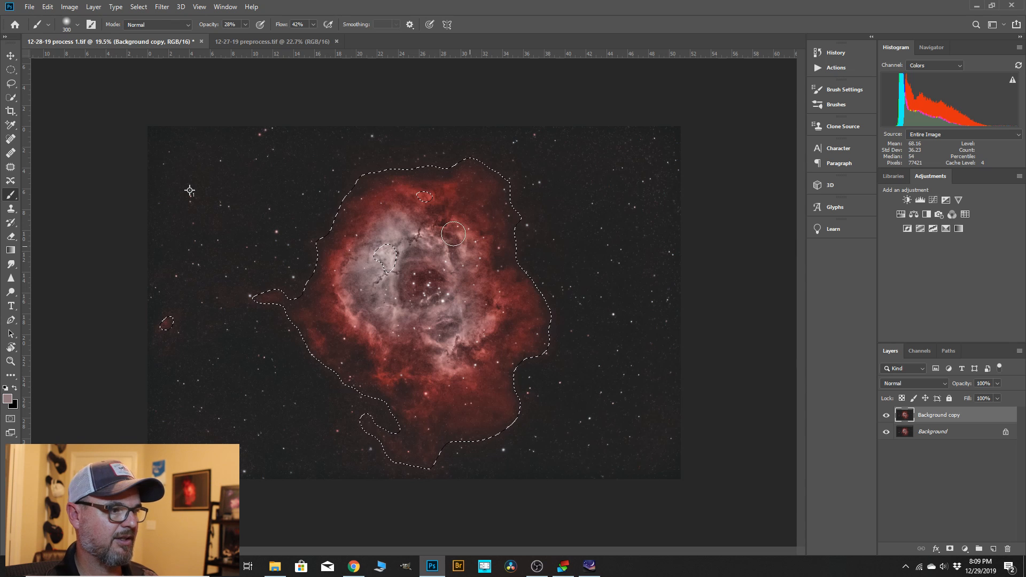
key("ctrl+d")
key("ctrl+shift+alt+e")
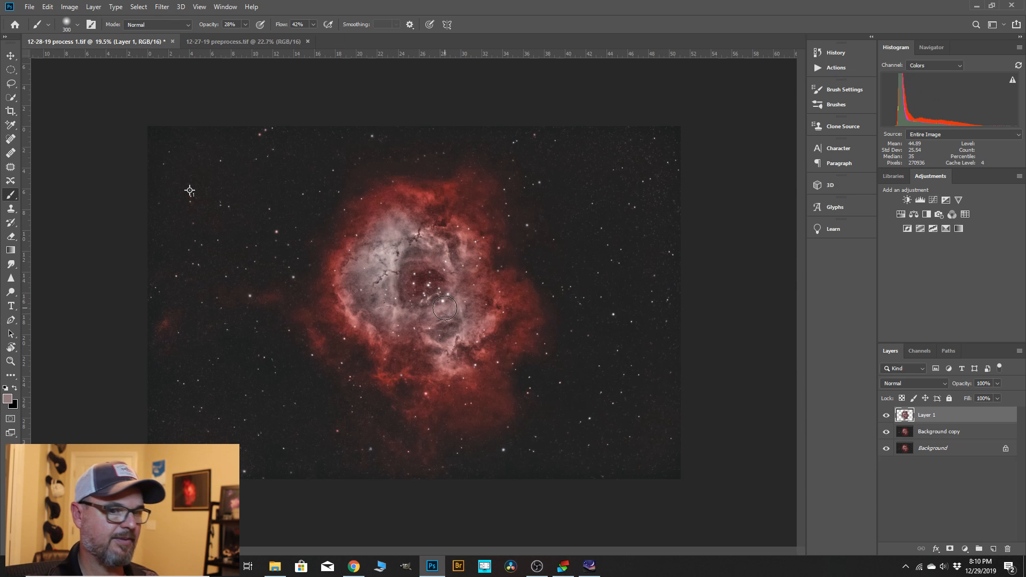
Start a Selective Color adjustment on the nebula layer and set Reds to Cyan -9, Magenta +8, Yellow -7 and Black -8.
left_click(69, 7)
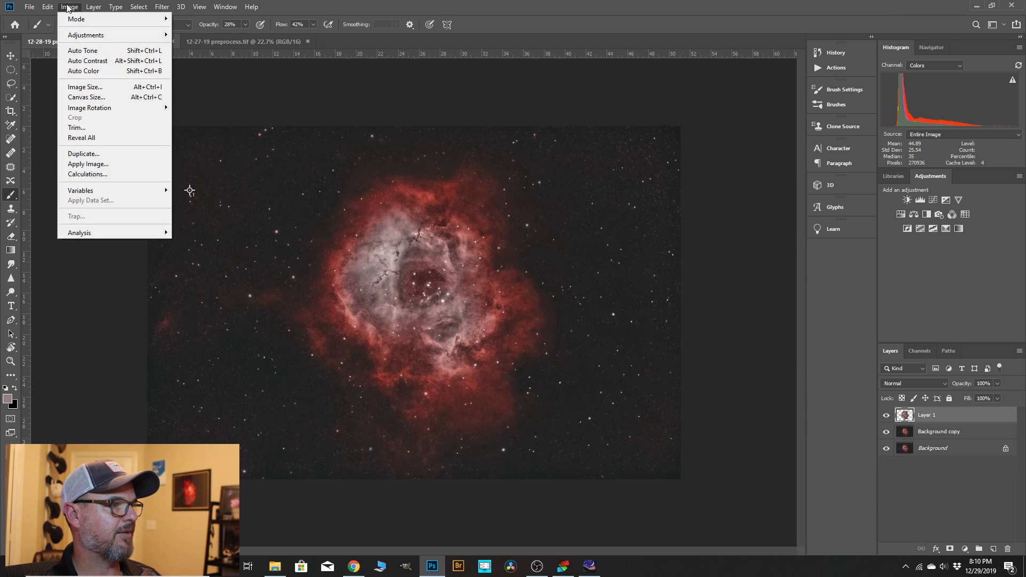
mouse_move(91, 35)
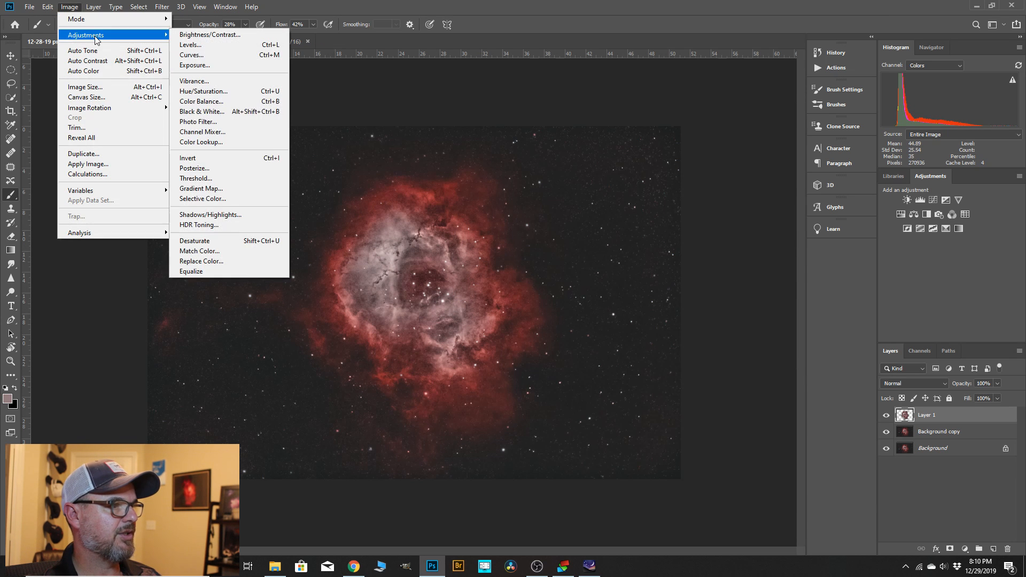
left_click(203, 198)
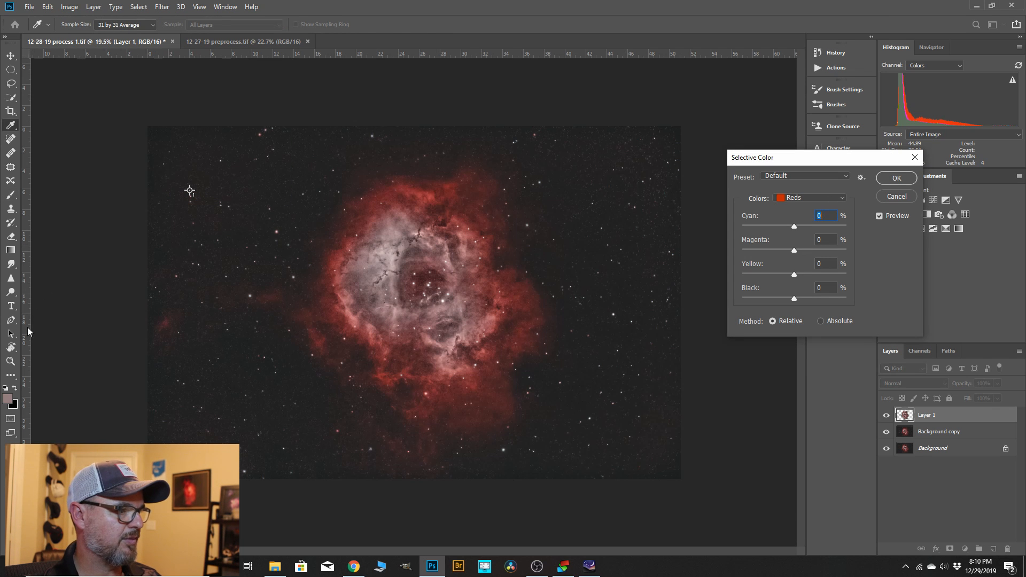
scroll(379, 221, "up", 3)
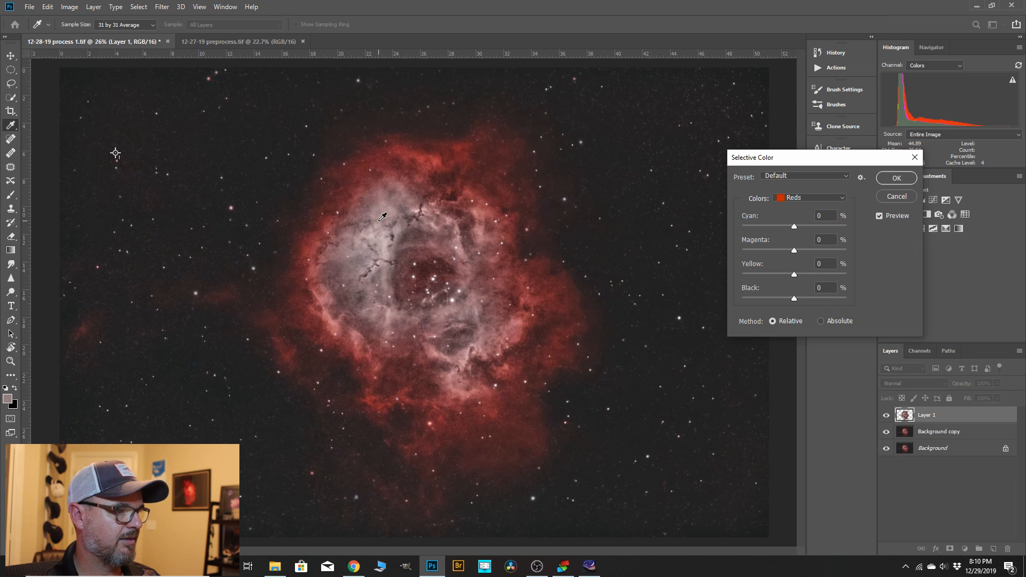
scroll(445, 241, "down", 1)
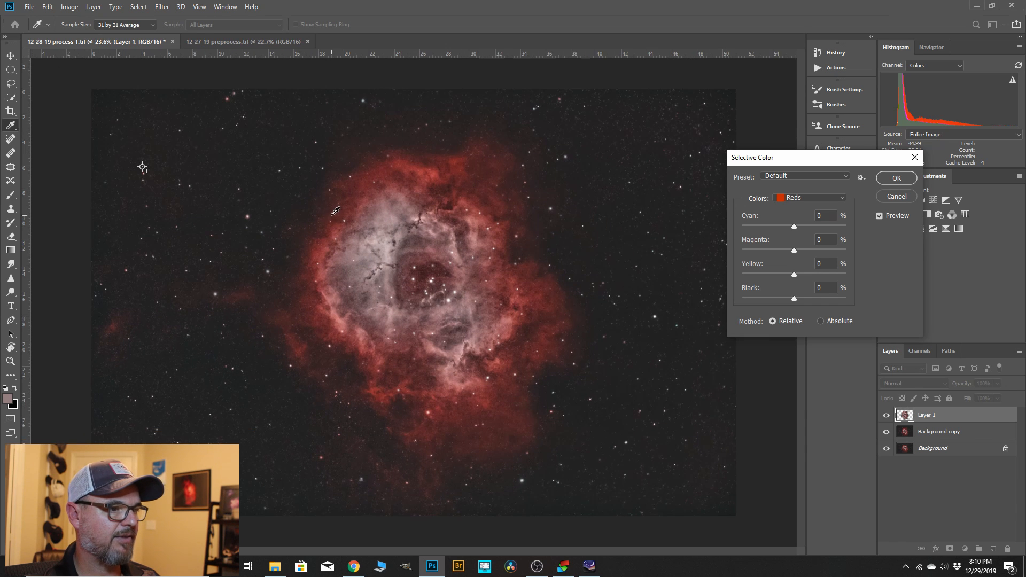
scroll(545, 256, "up", 1)
left_click(797, 226)
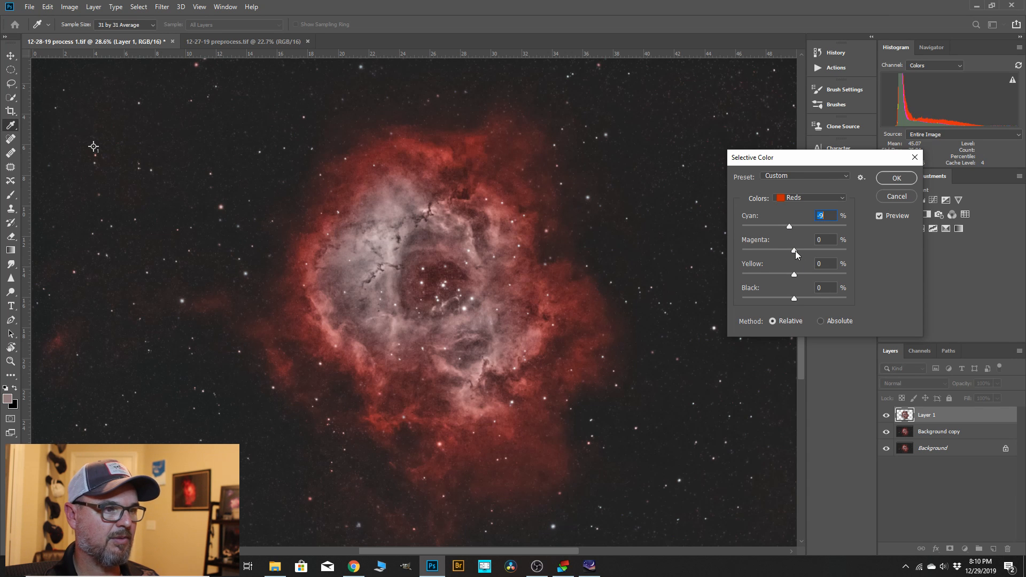
left_click_drag(795, 251, 791, 251)
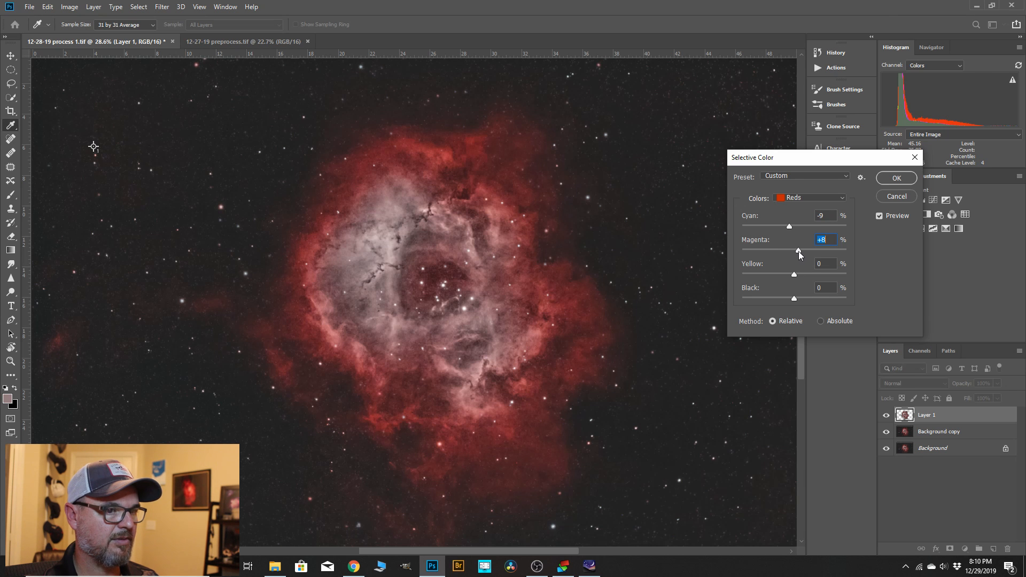
left_click_drag(794, 275, 790, 275)
left_click(794, 298)
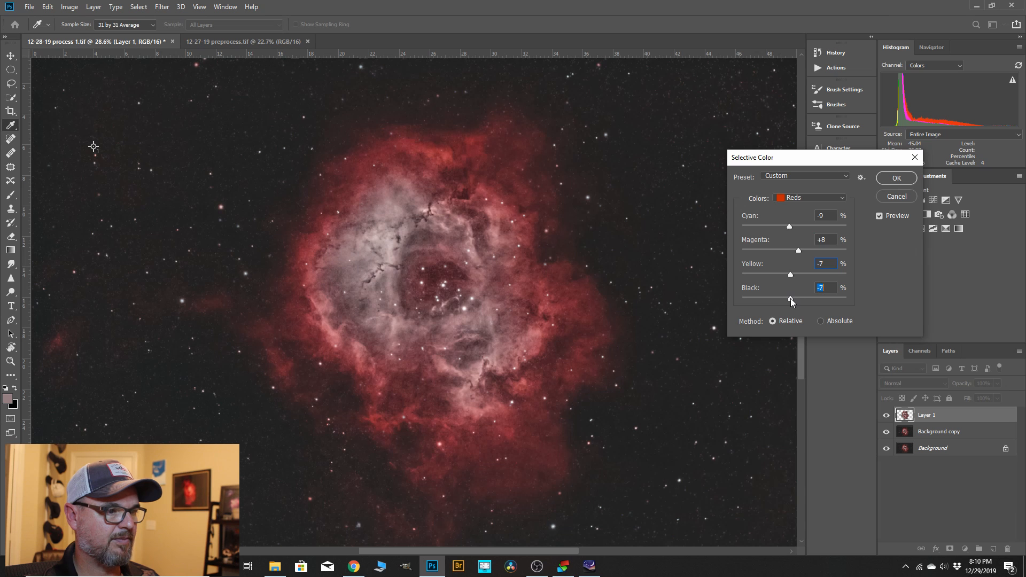
left_click_drag(792, 299, 790, 300)
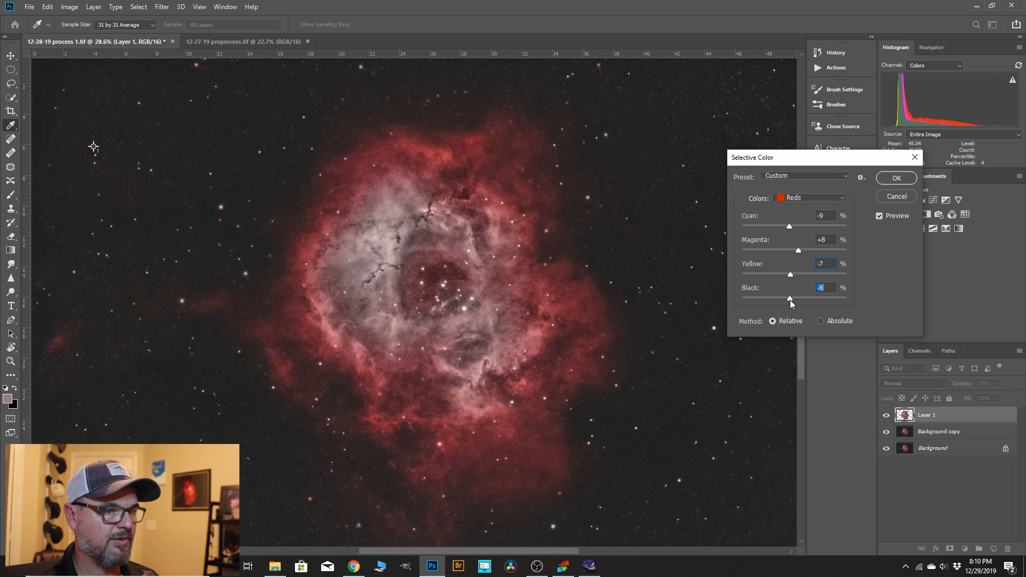
Set the Selective Color Neutrals to Magenta +1, leaving Cyan, Yellow and Black at 0, and apply the adjustment.
left_click(843, 198)
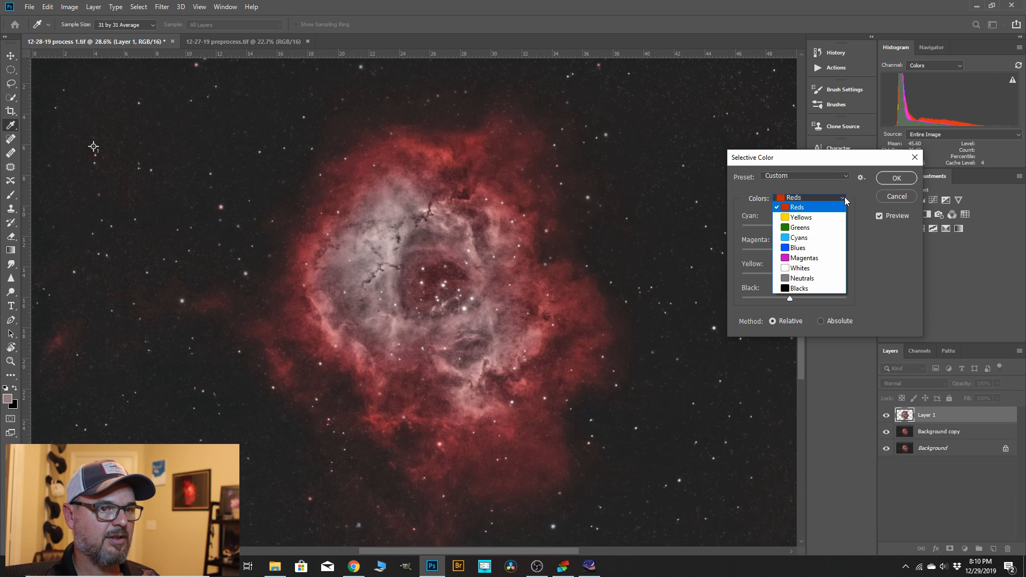
left_click(796, 276)
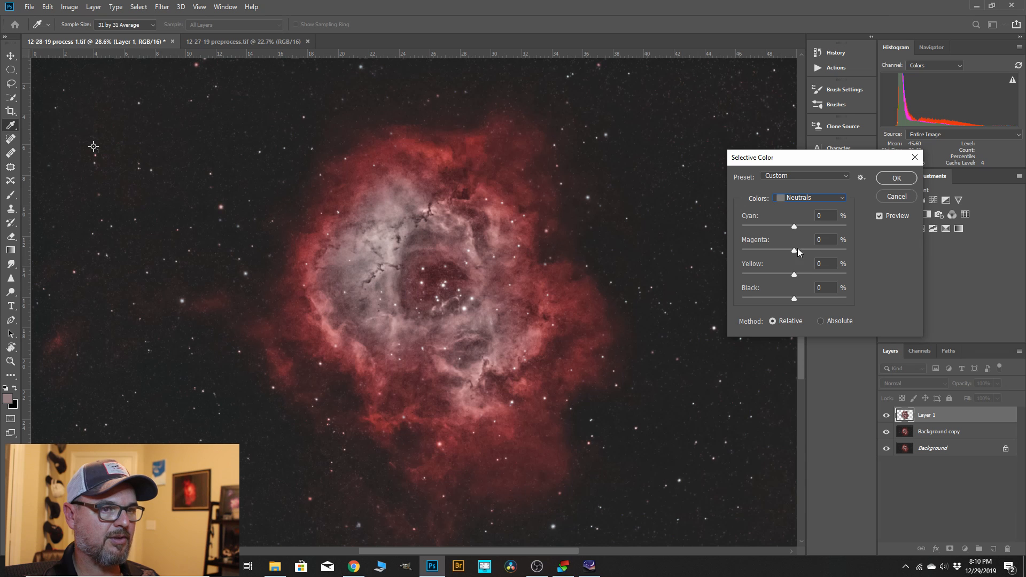
left_click(795, 226)
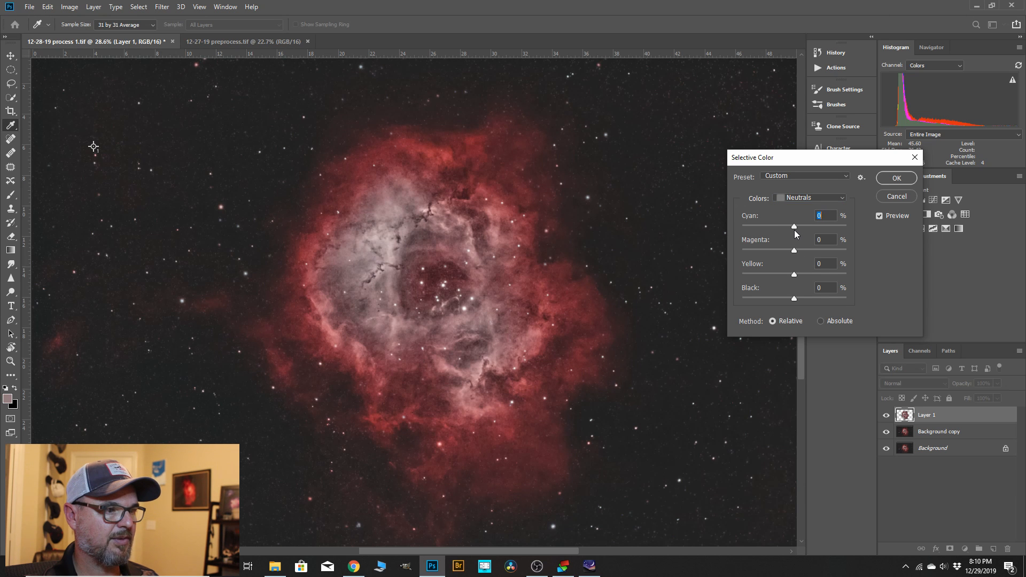
left_click(794, 252)
left_click(794, 275)
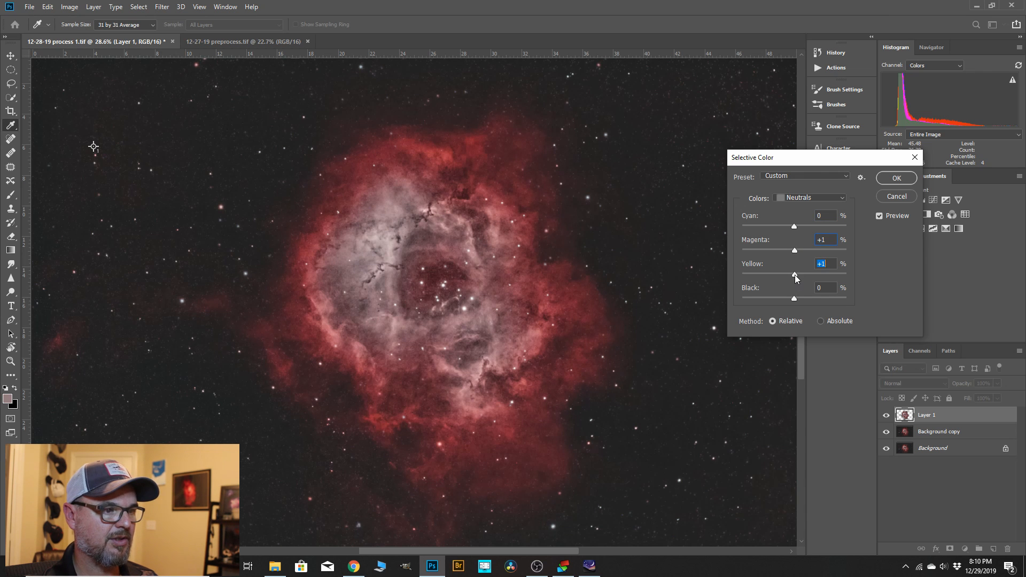
left_click(794, 298)
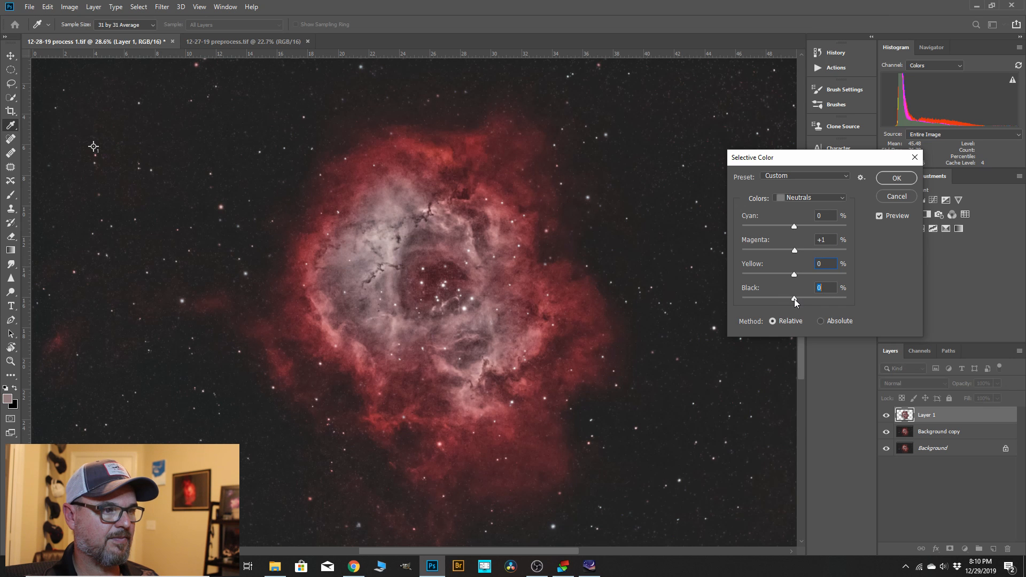
left_click(897, 178)
key("b")
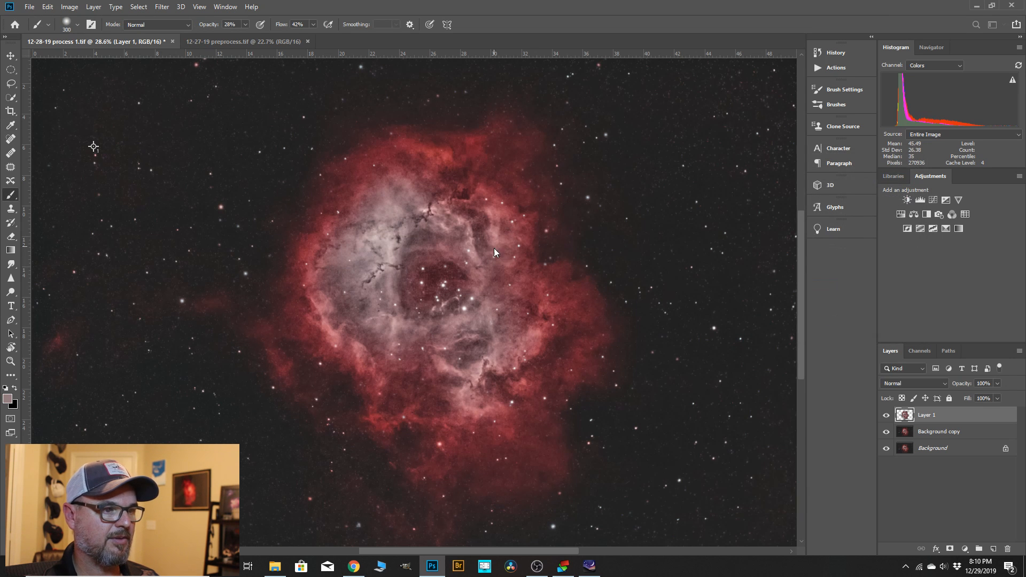
Merge the color-adjusted nebula layer down into the Background copy layer.
scroll(512, 287, "down", 2)
right_click(934, 417)
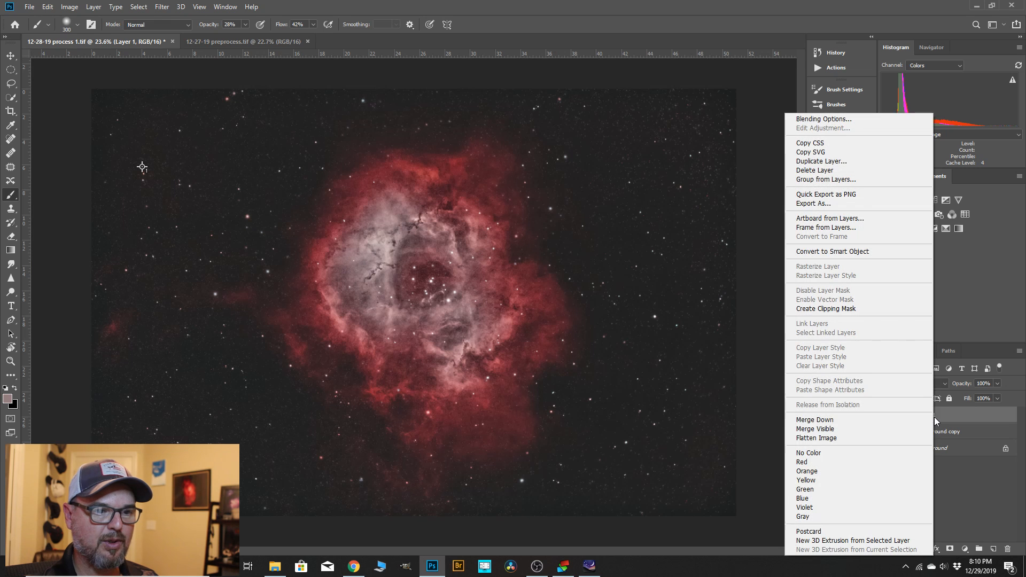
left_click(835, 420)
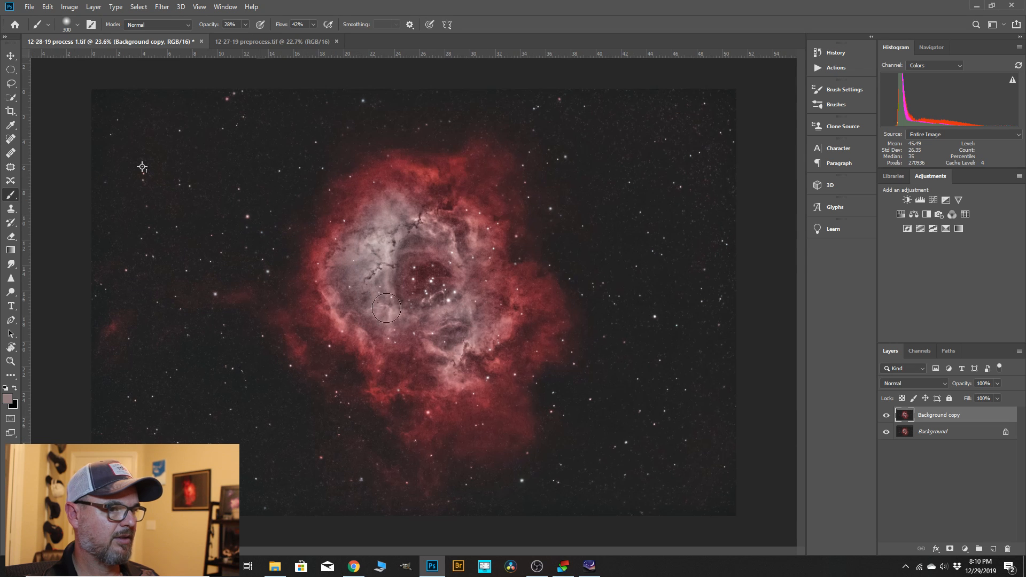
Duplicate the Background copy layer and run the Astronomy Tools action Less Crunchy More Fuzzy on the duplicate.
left_click(816, 69)
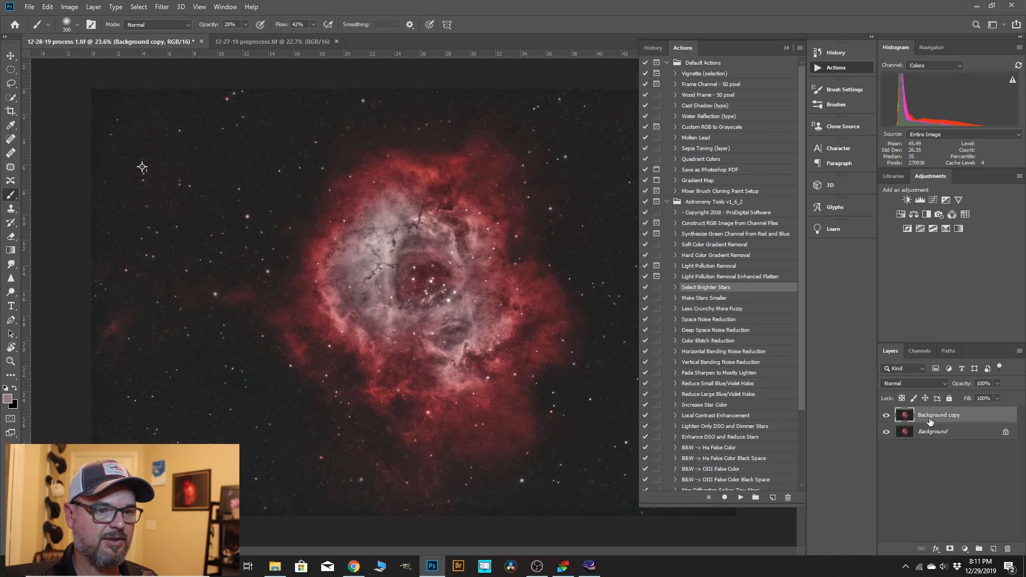
left_click_drag(930, 421, 993, 549)
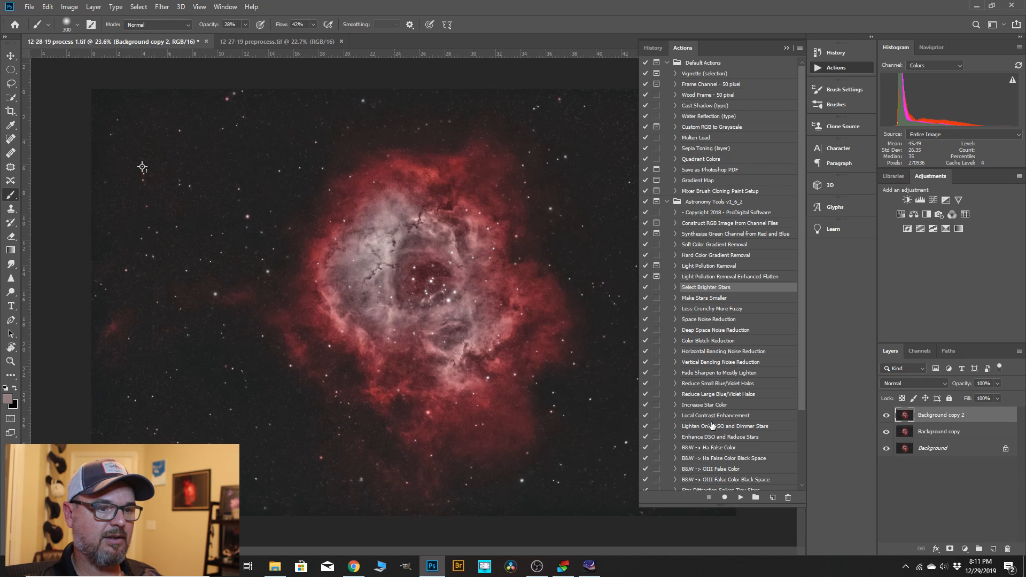
left_click(694, 310)
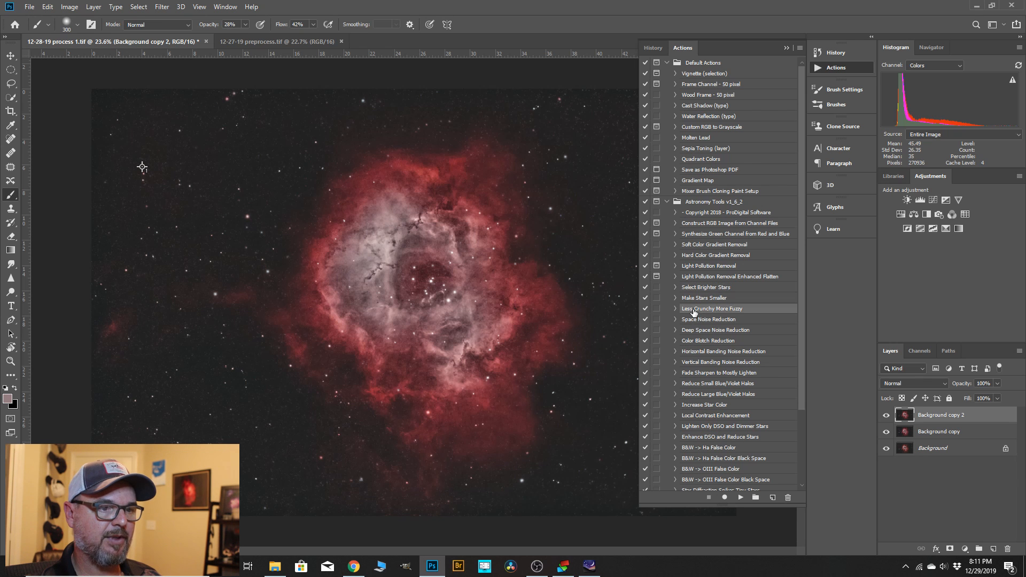
left_click(742, 498)
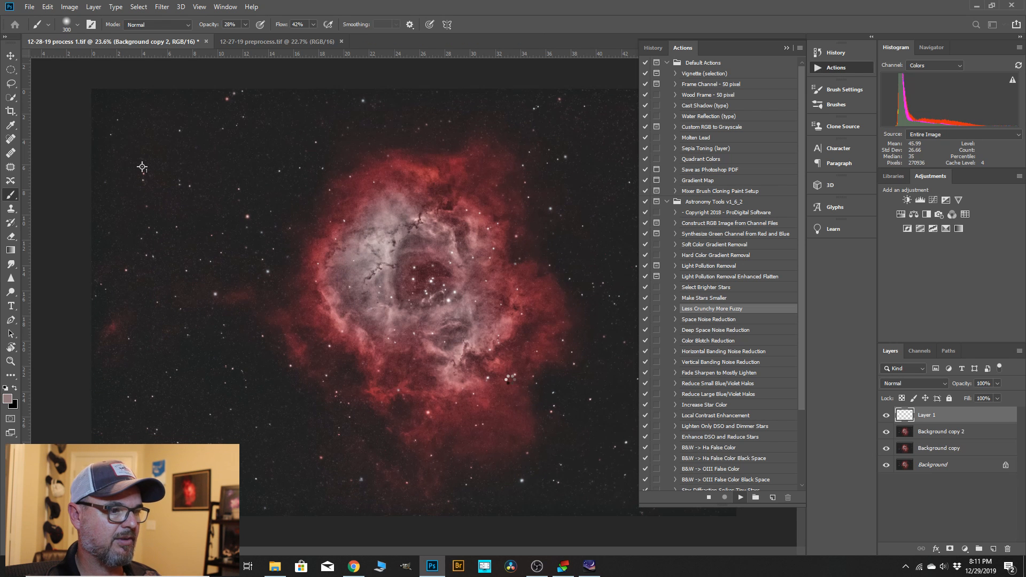
Duplicate the Background copy 2 layer and run the Astronomy Tools action Local Contrast Enhancement on the duplicate.
scroll(526, 341, "down", 1)
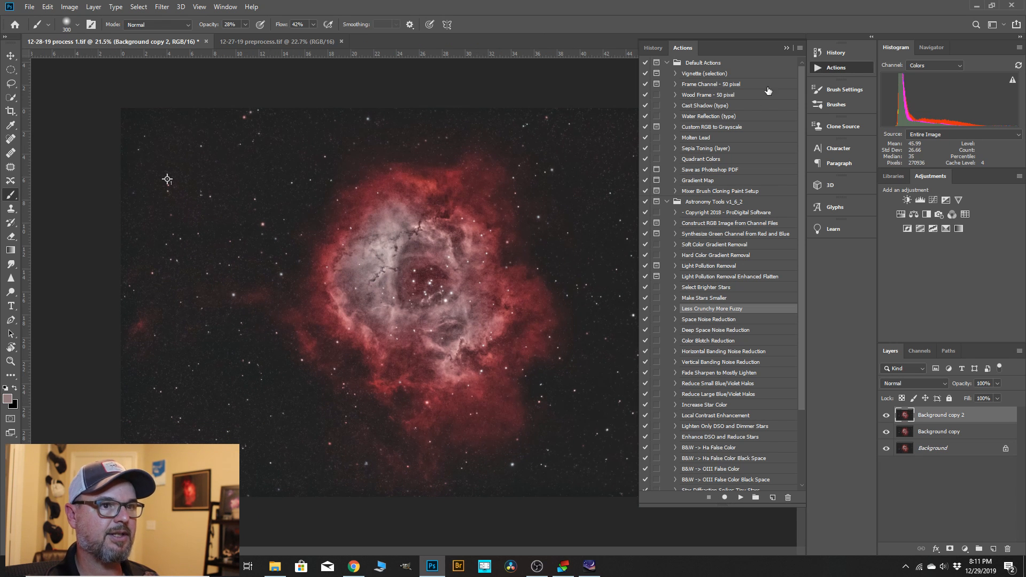
left_click_drag(946, 420, 993, 549)
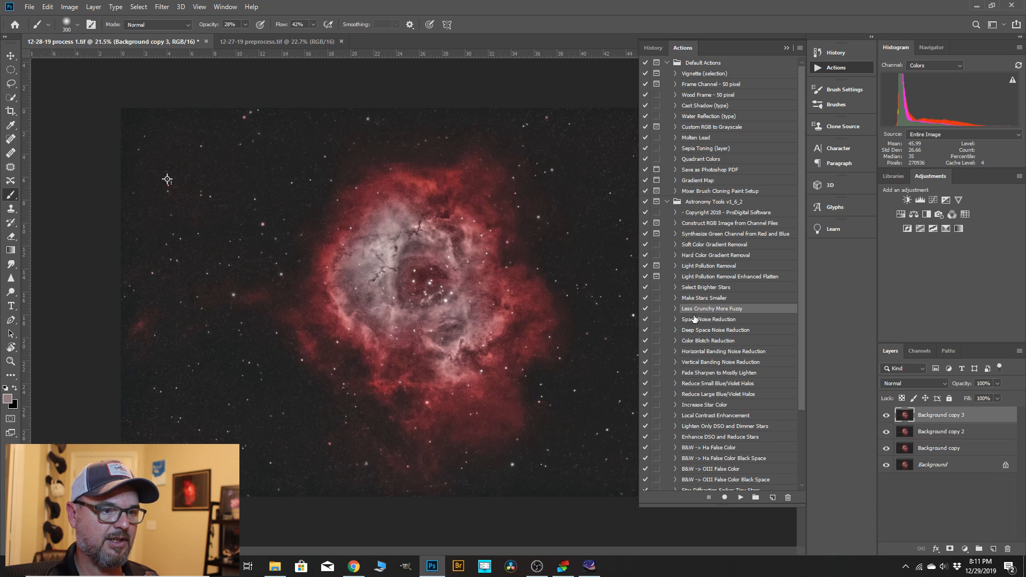
left_click(697, 415)
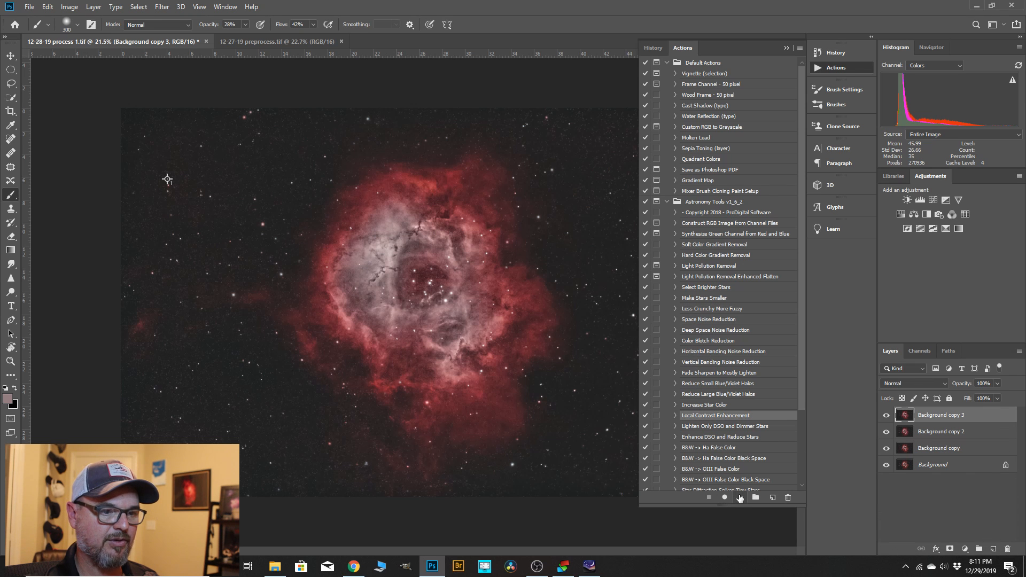
left_click(741, 497)
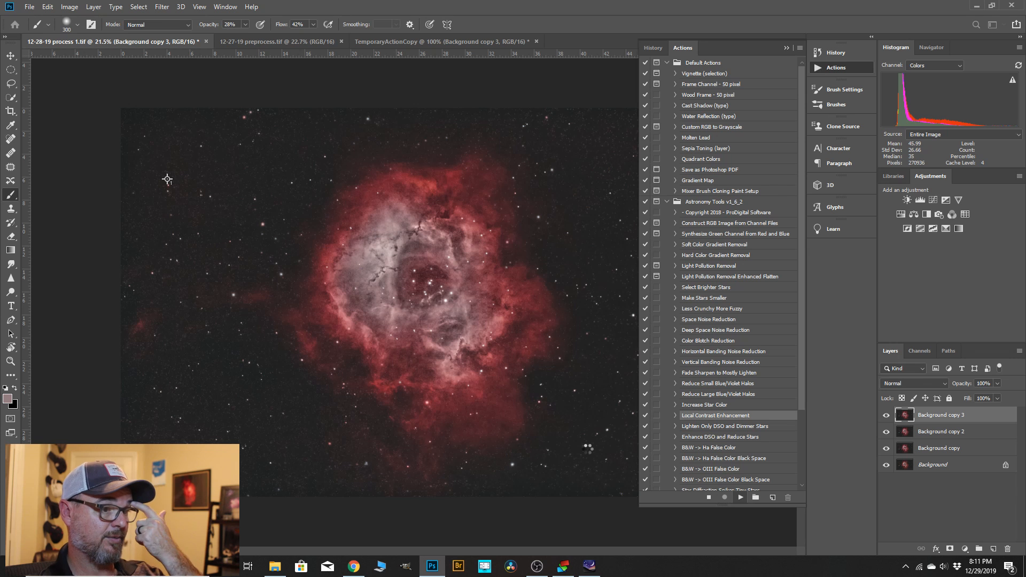
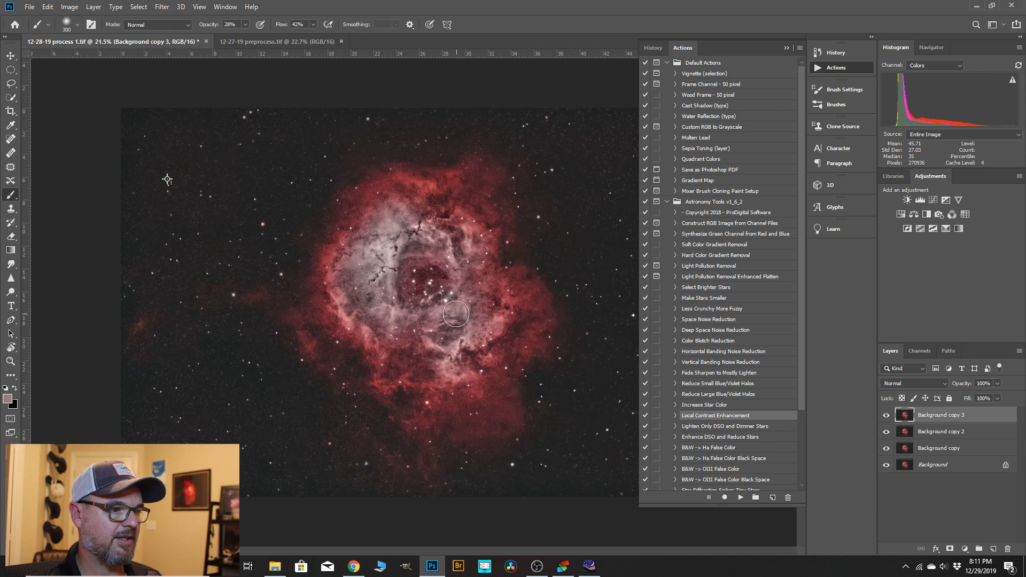
Lower the Background copy 3 layer's opacity to 39% and merge it down into Background copy 2.
left_click(786, 48)
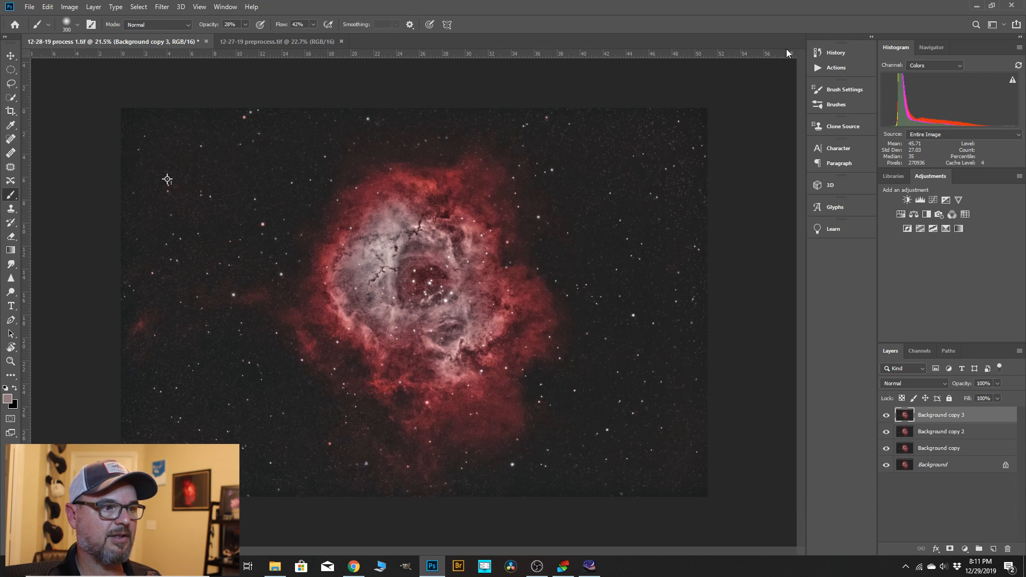
left_click(997, 384)
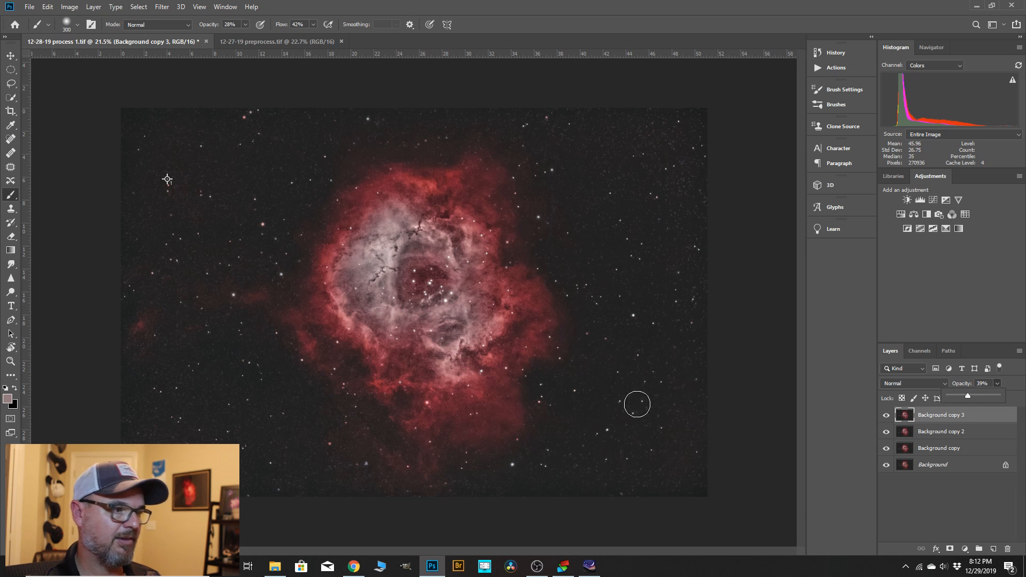
right_click(934, 417)
left_click(850, 421)
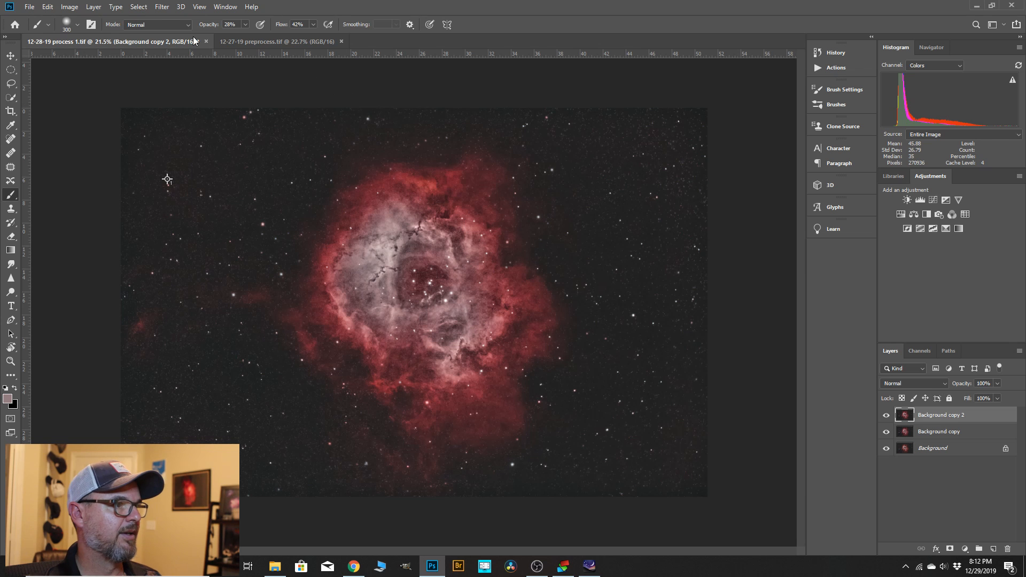
Open the Camera Raw Filter on Background copy 2 and set the parametric tone curve to Highlights +11 and Lights -5.
left_click(162, 7)
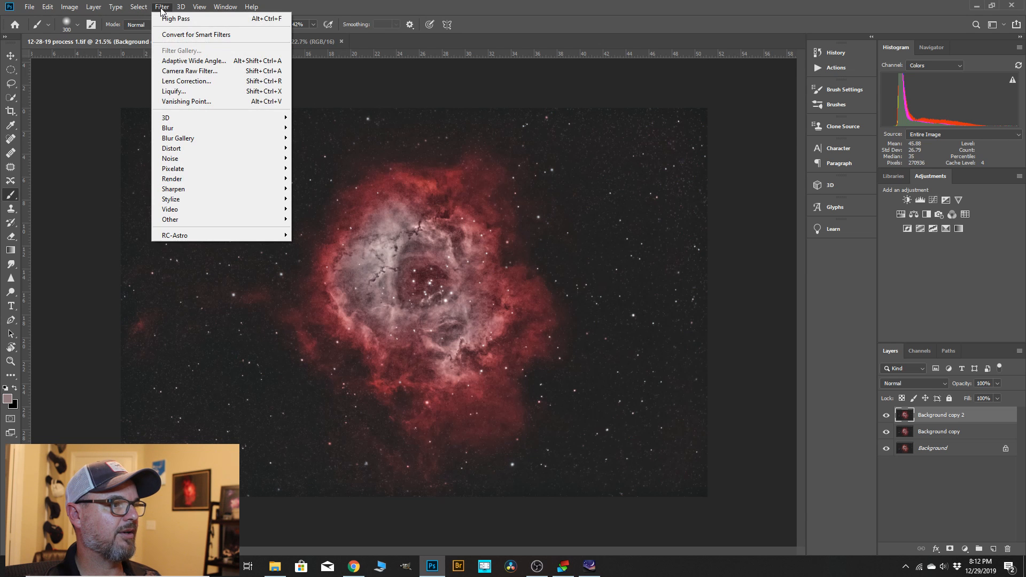
left_click(182, 71)
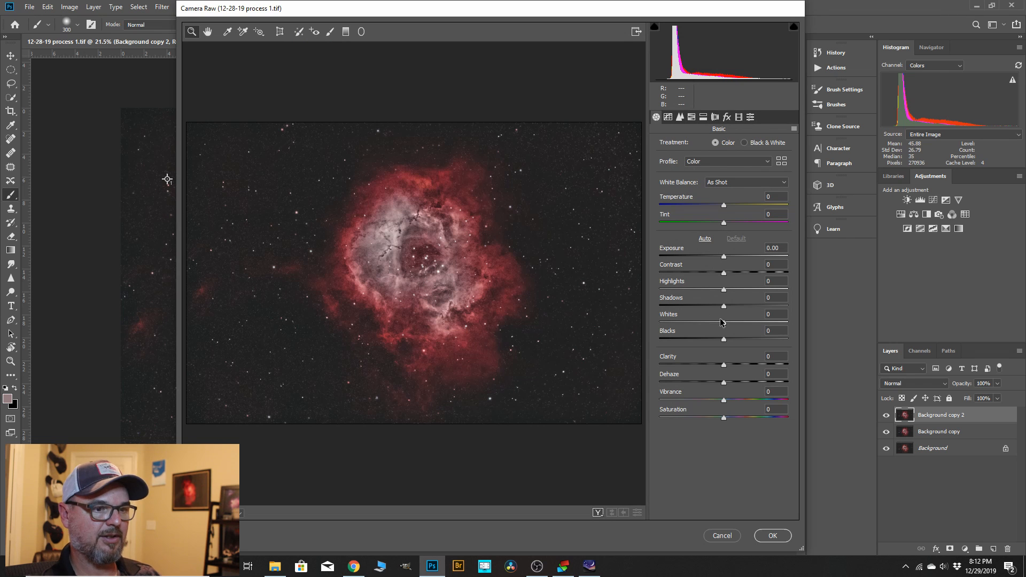
left_click(668, 117)
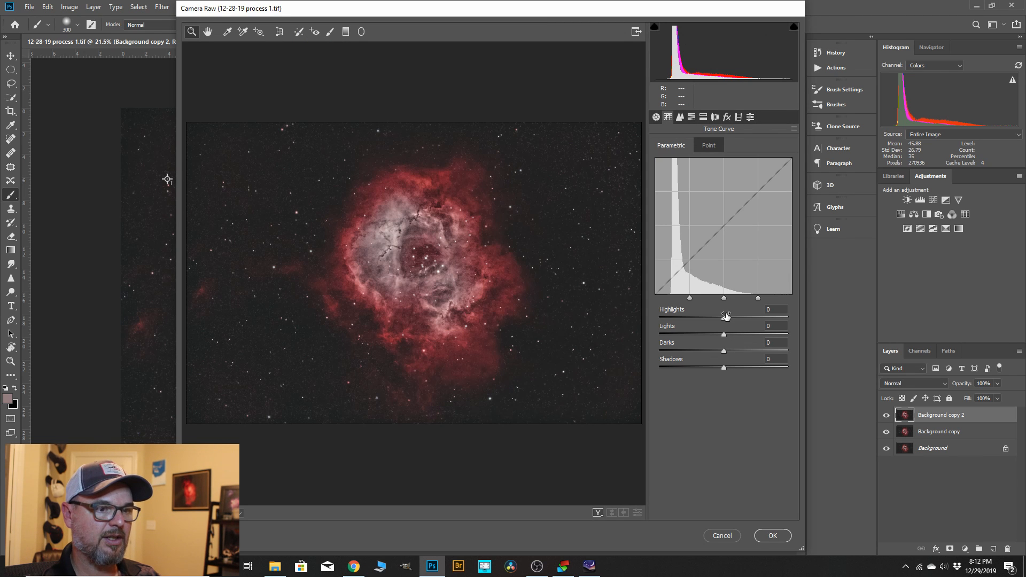
left_click_drag(725, 316, 721, 340)
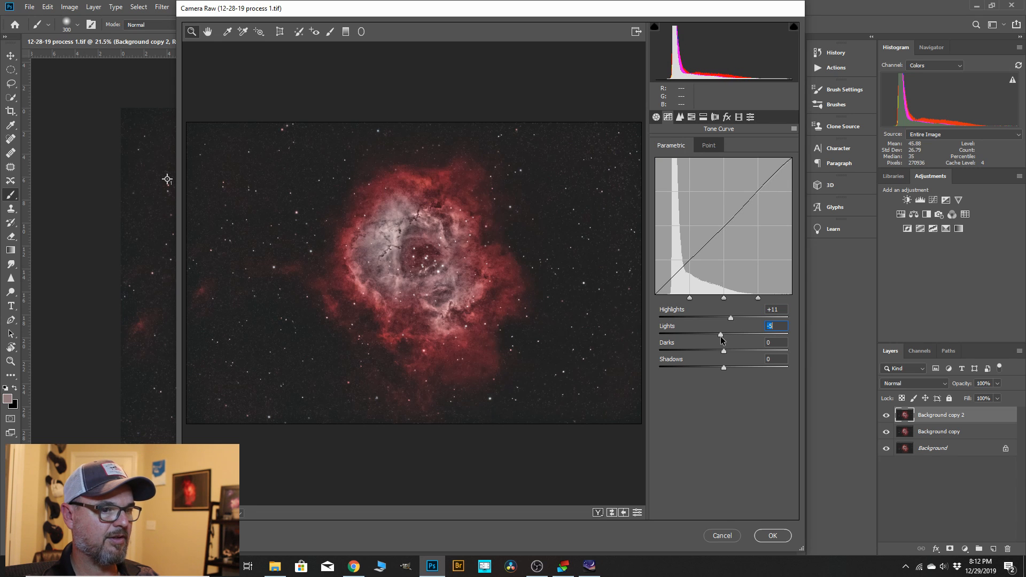
mouse_move(722, 336)
left_mouse_down()
mouse_move(751, 339)
mouse_move(721, 339)
left_mouse_up()
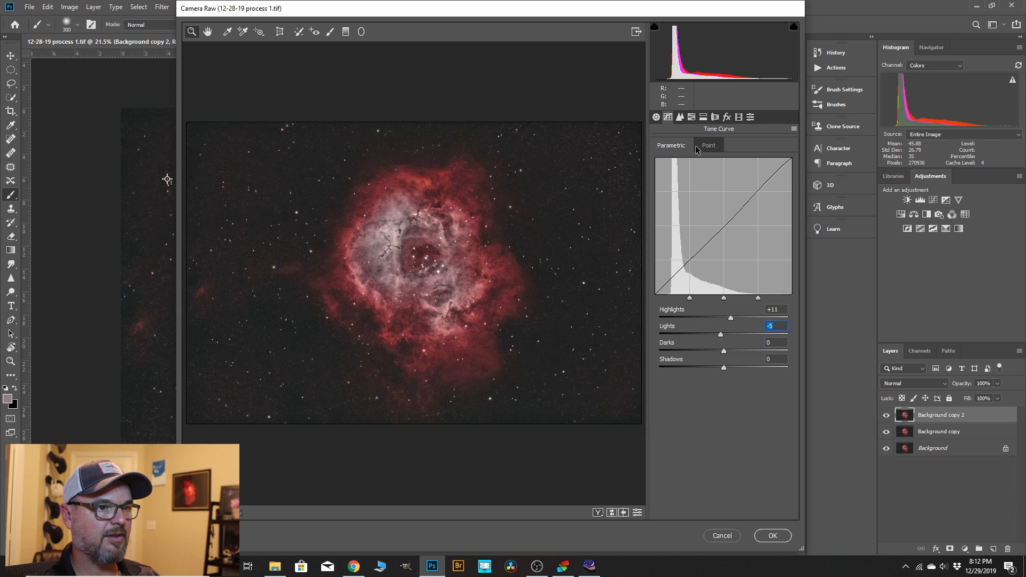
Set the basic Camera Raw adjustments to Clarity +16, Dehaze +4 and Vibrance +14.
left_click(657, 117)
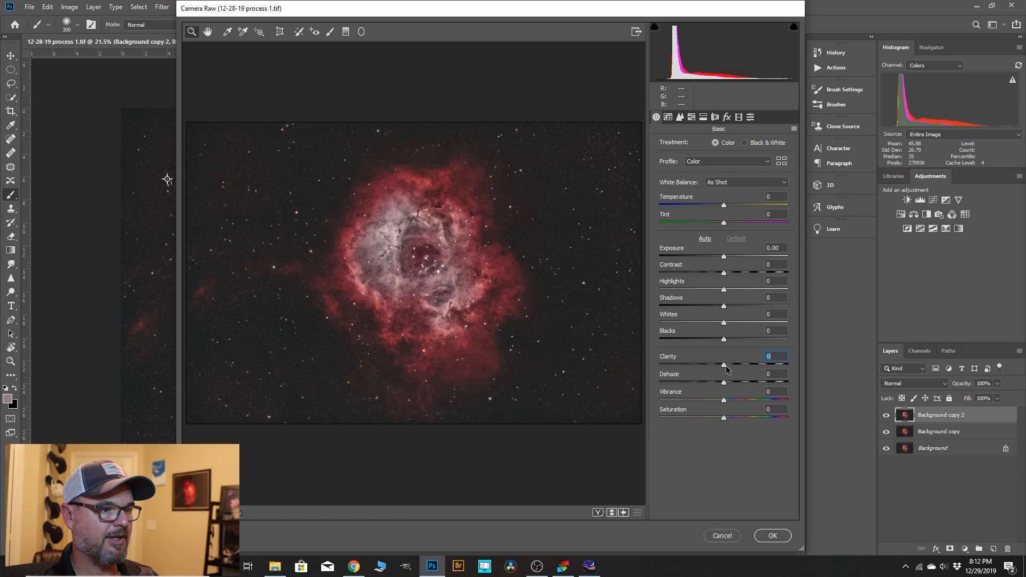
left_click_drag(726, 369, 737, 370)
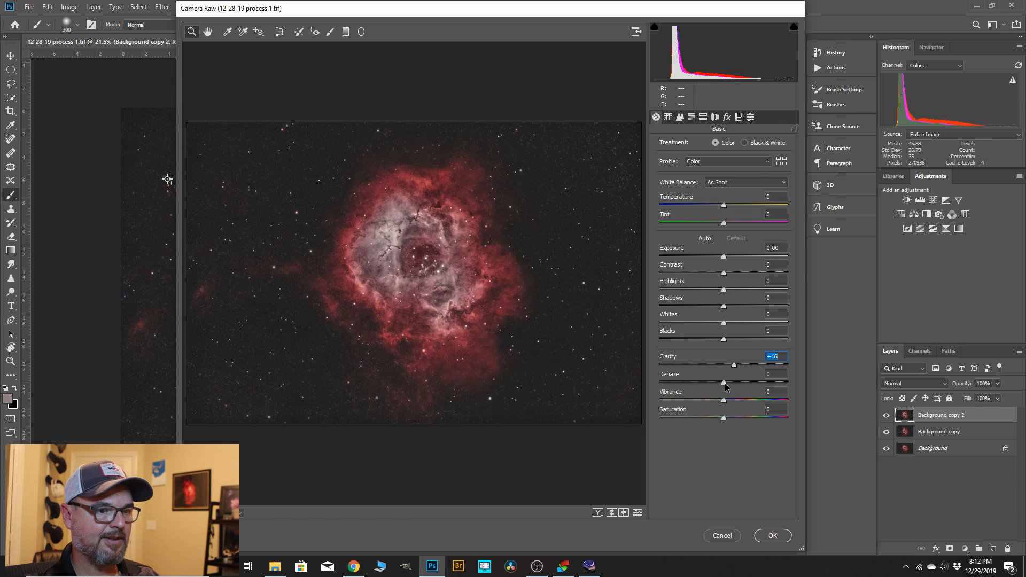
left_click_drag(724, 383, 728, 391)
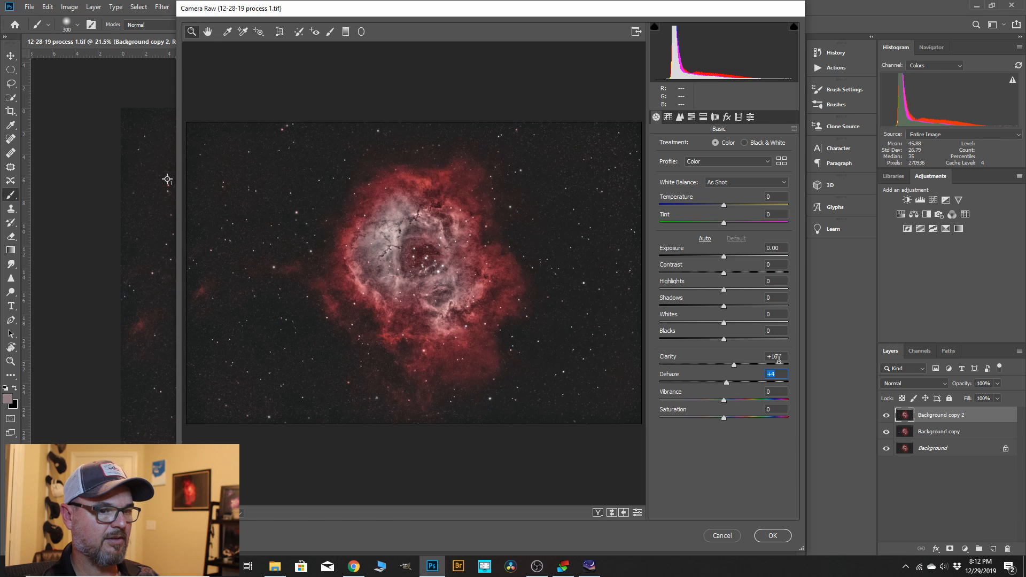
left_click(725, 402)
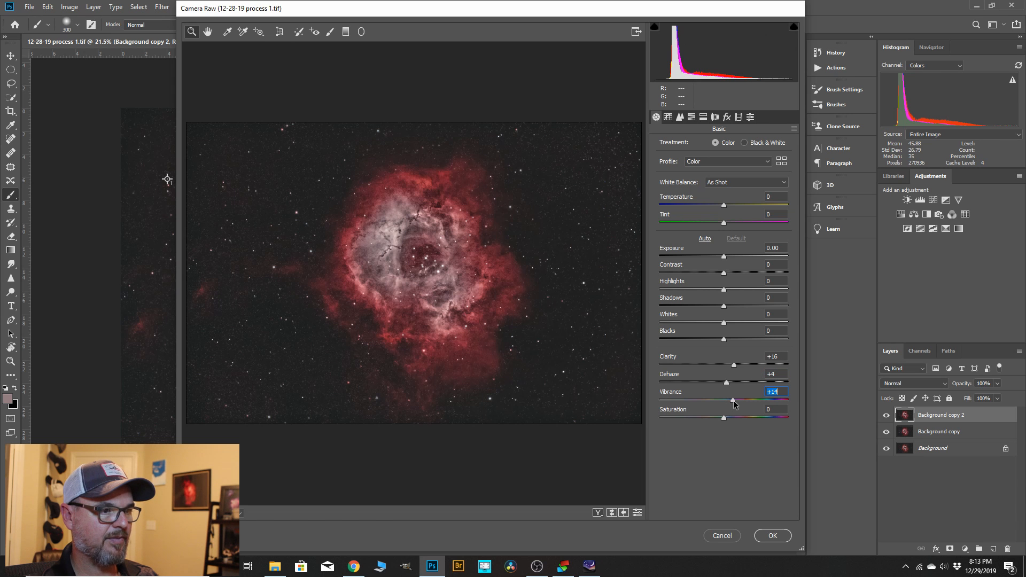
Set the Camera Raw noise reduction to Luminance 14, Luminance Contrast 16 and Color 23, and apply the filter.
left_click(679, 116)
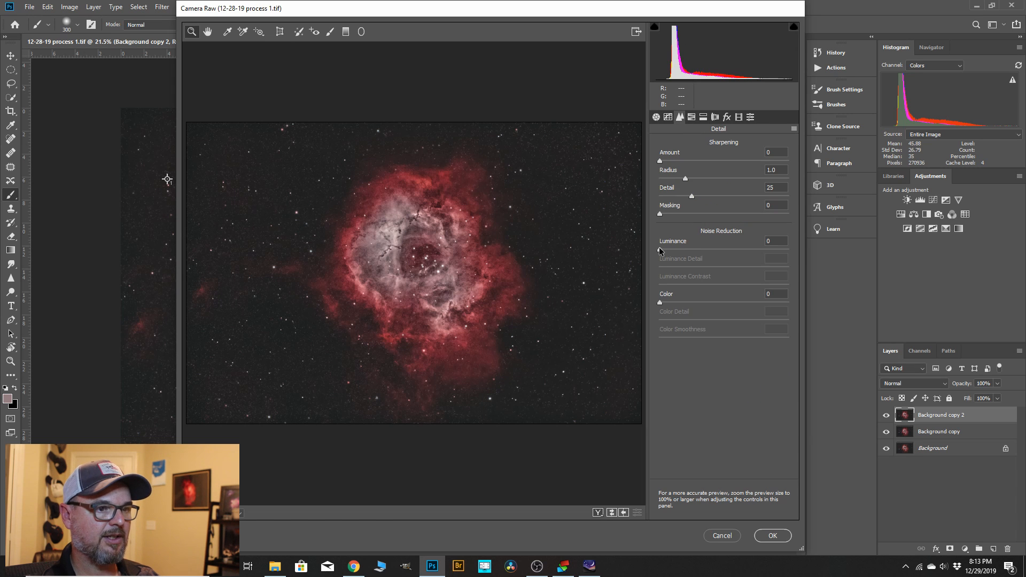
left_click_drag(660, 250, 677, 251)
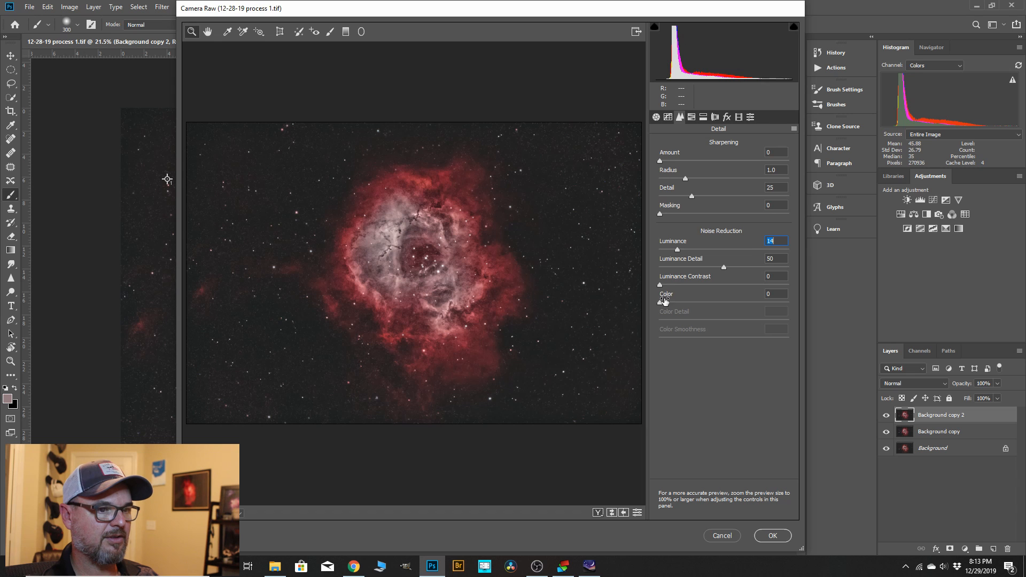
left_click_drag(661, 303, 687, 308)
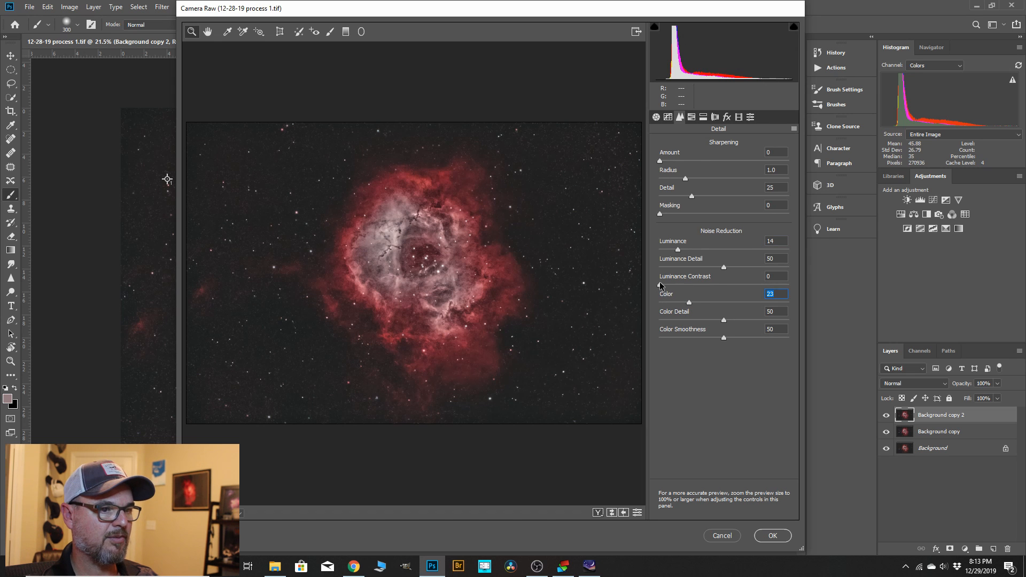
left_click_drag(661, 285, 673, 287)
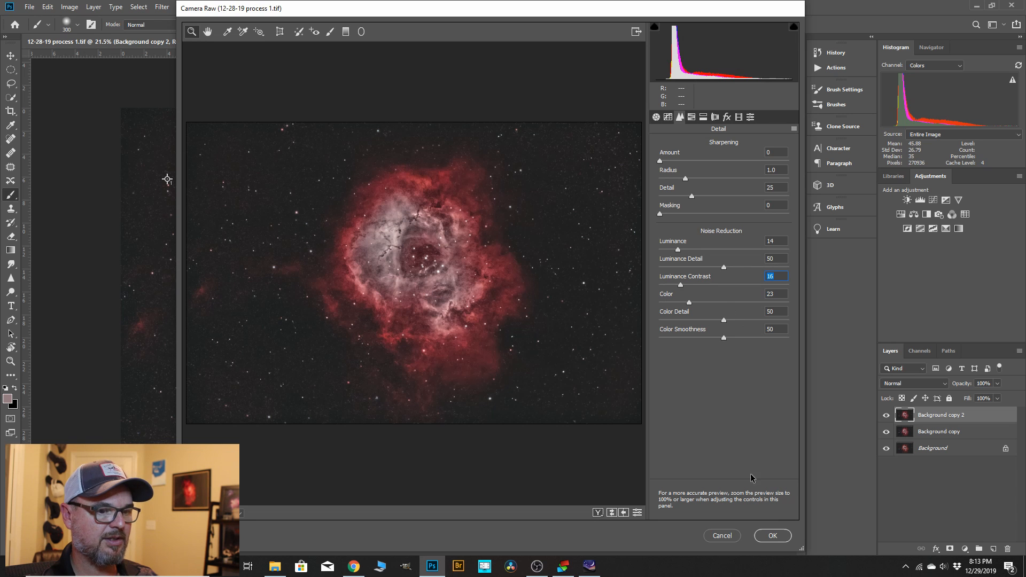
left_click(773, 535)
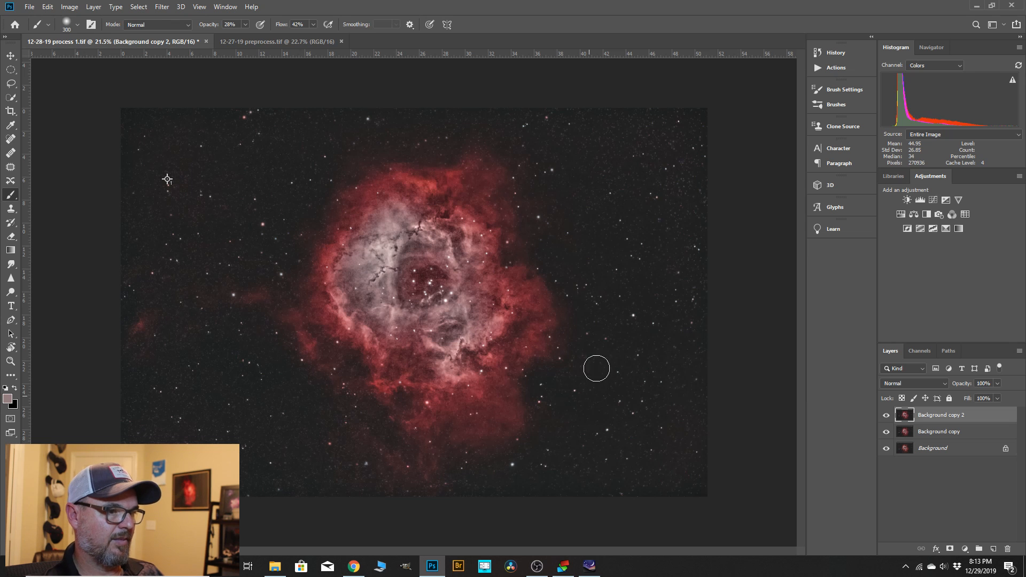
Inspect the filtered nebula up close and compare it with the 12-27-19 preprocess.tif version.
scroll(374, 231, "up", 2)
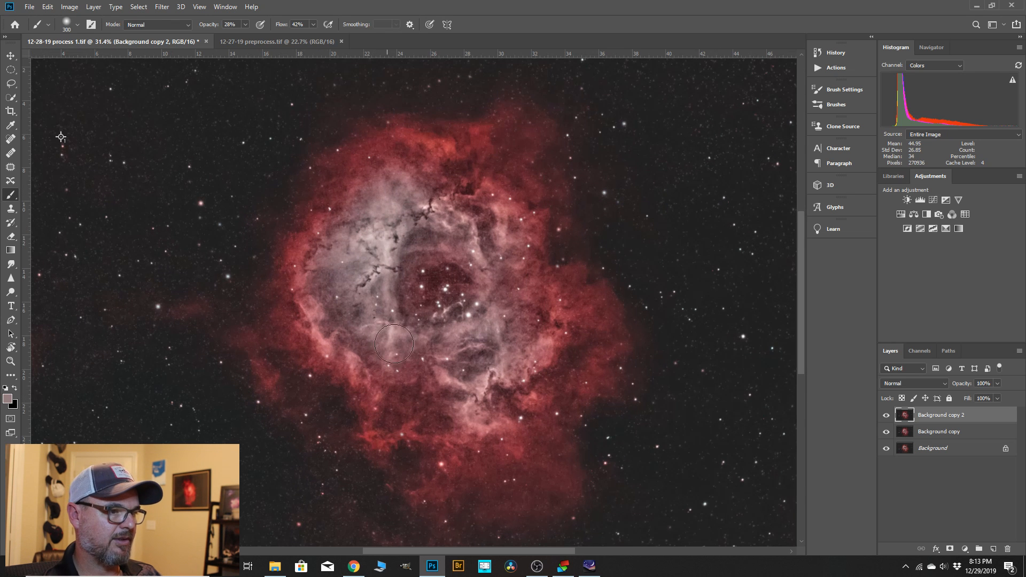
scroll(593, 313, "down", 2)
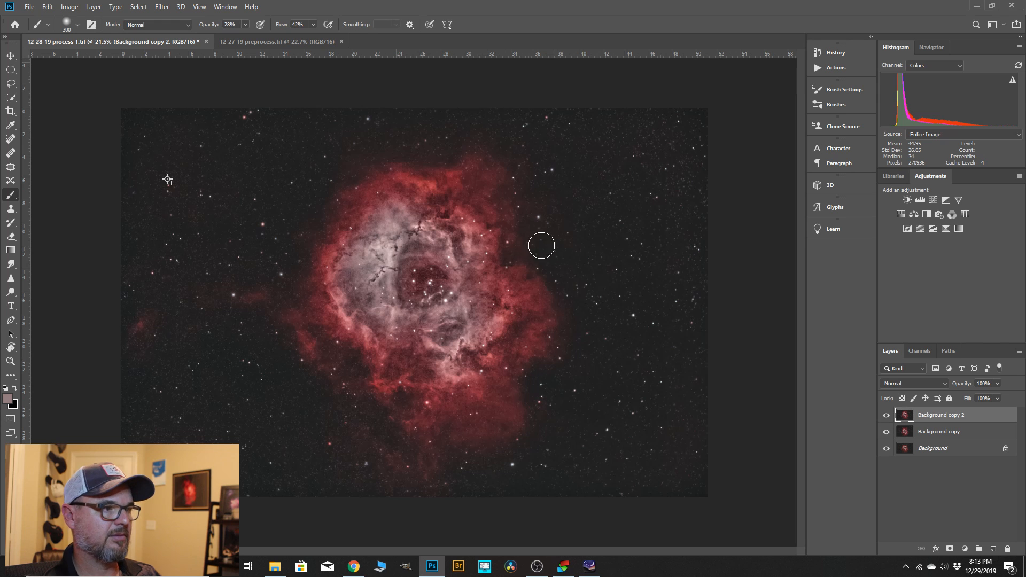
left_click(252, 41)
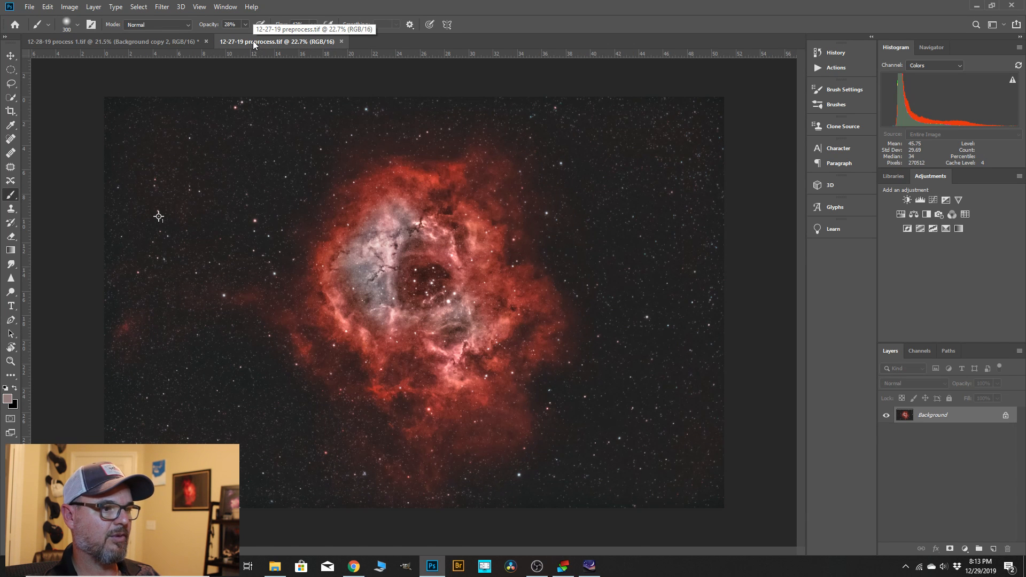
left_click(164, 43)
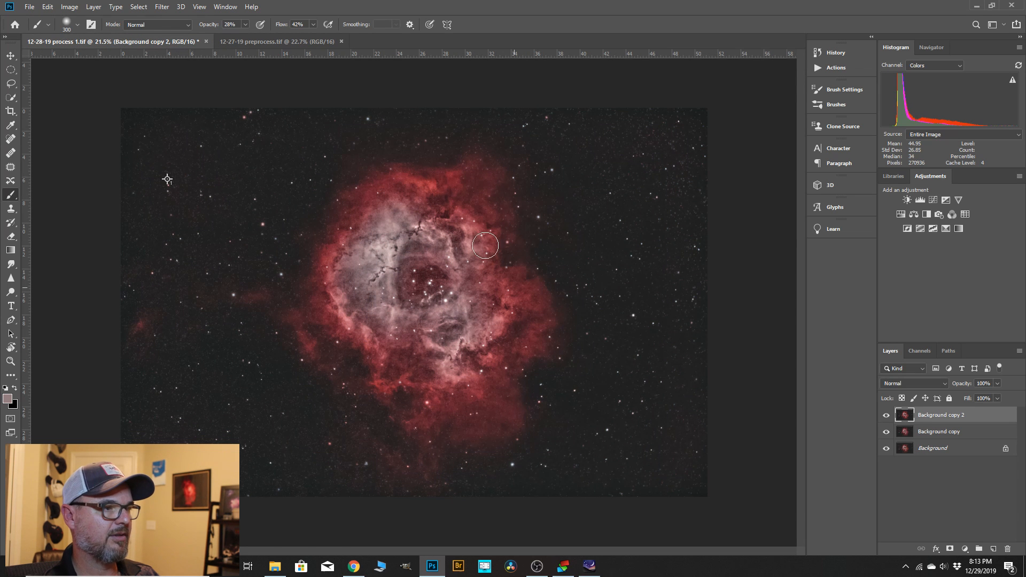
left_click(252, 42)
left_click(185, 42)
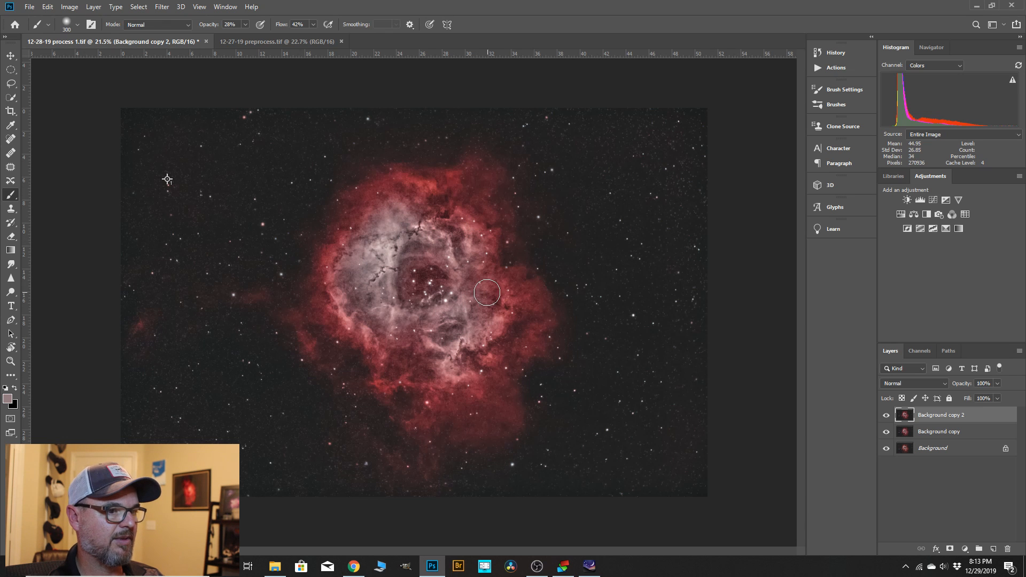
Save the layered image as a new TIFF named 12-28-19 process 2 with ZIP image compression.
left_click(28, 7)
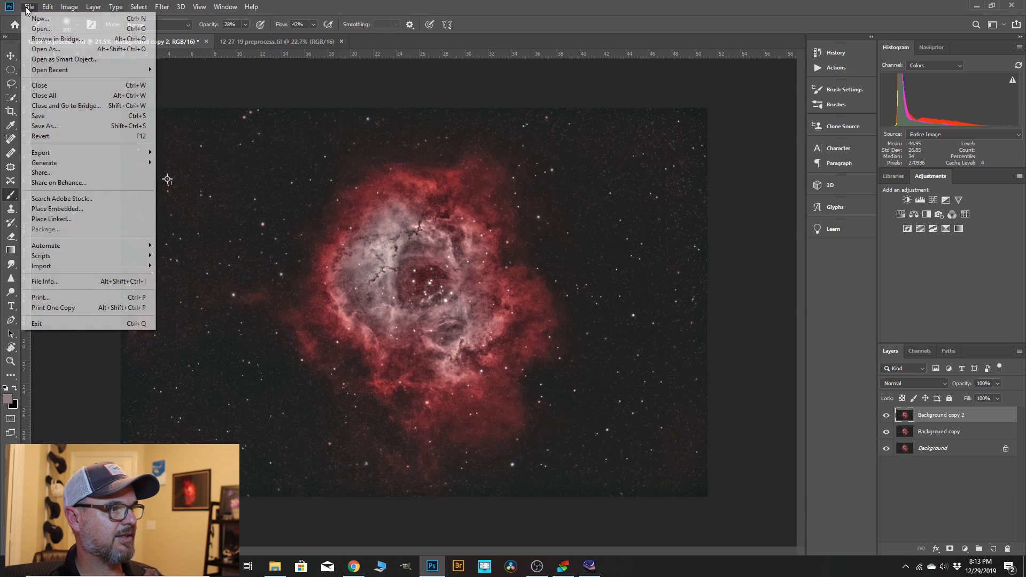
left_click(80, 126)
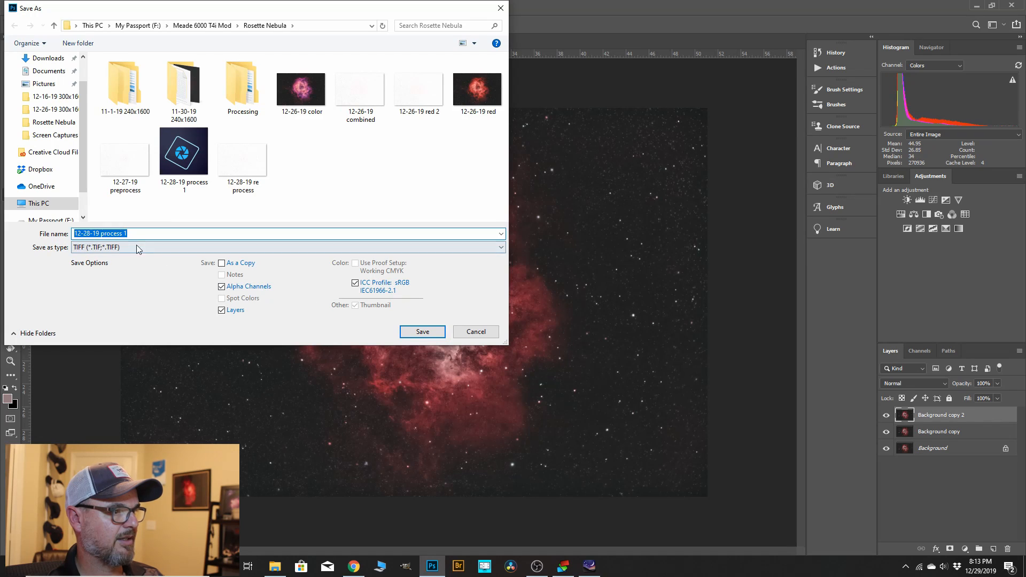
left_click(139, 235)
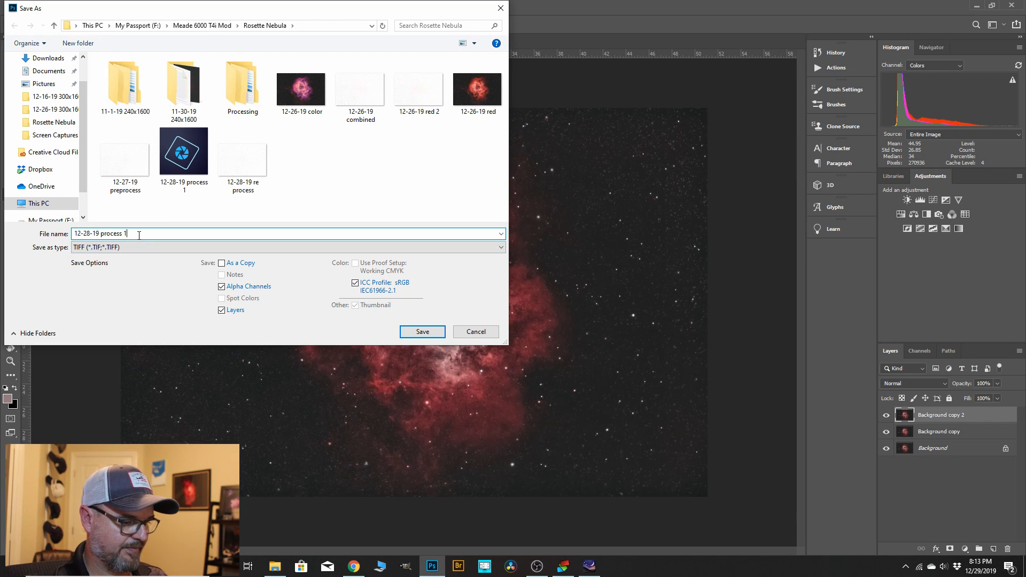
type("2")
left_click(419, 332)
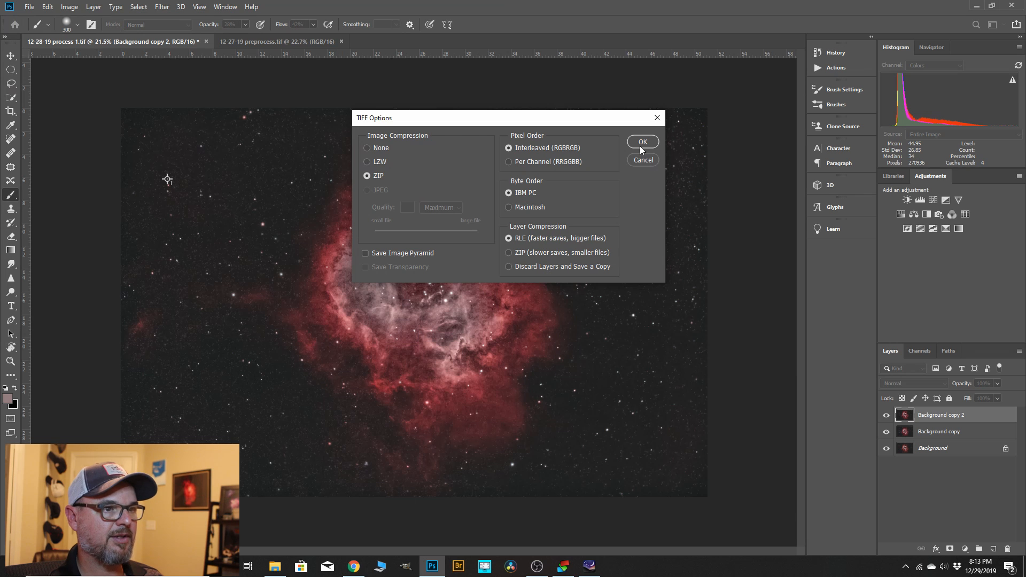
left_click(642, 142)
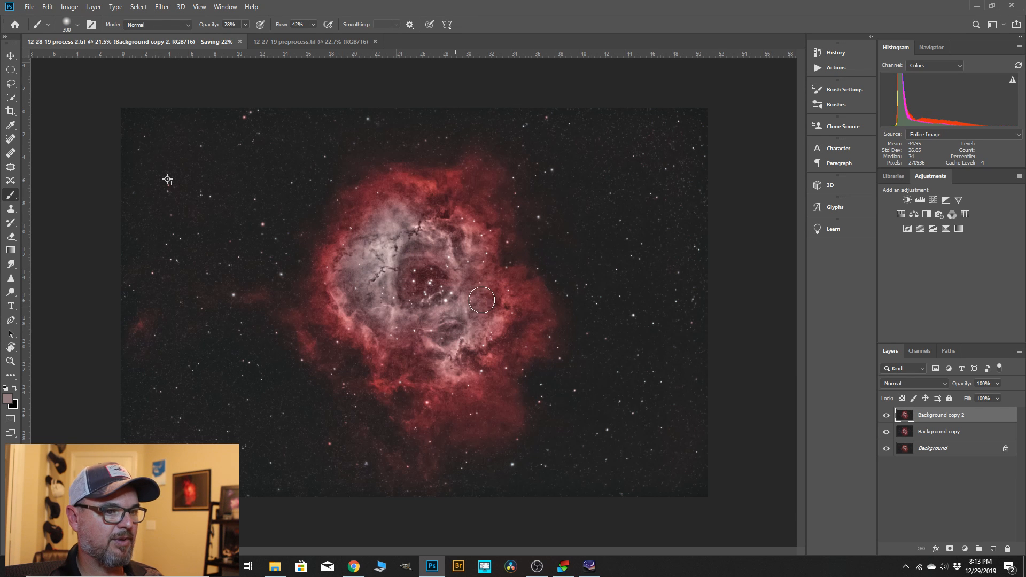
Start exporting the image with Export As, keeping the PNG format at 100% scale.
left_click(29, 7)
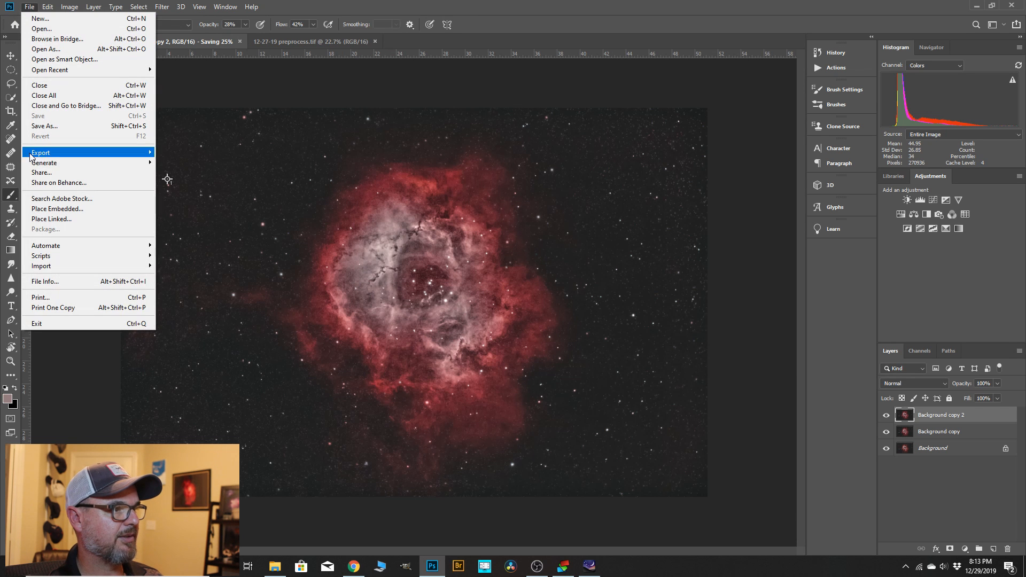
mouse_move(47, 156)
left_click(182, 162)
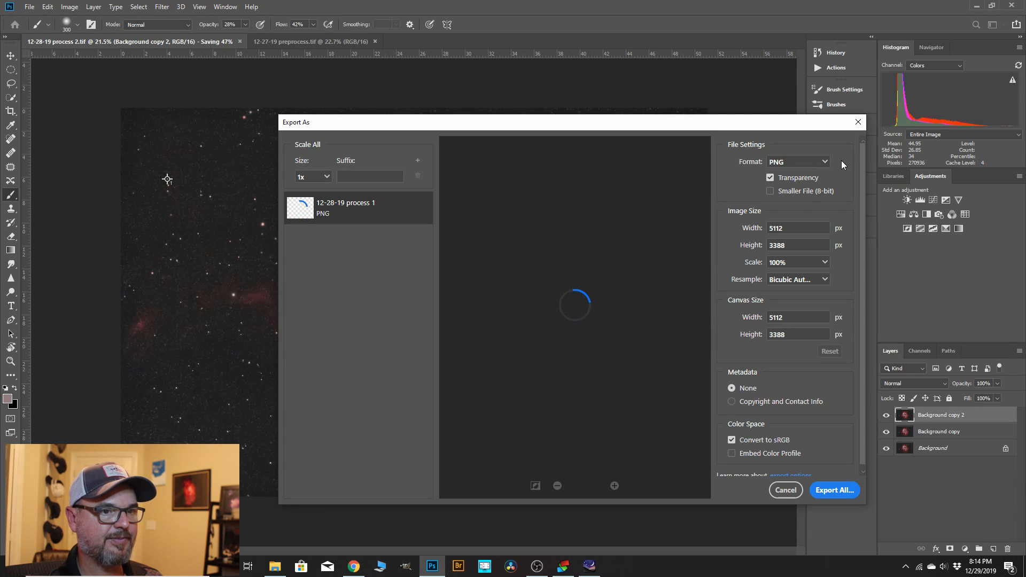
left_click(826, 161)
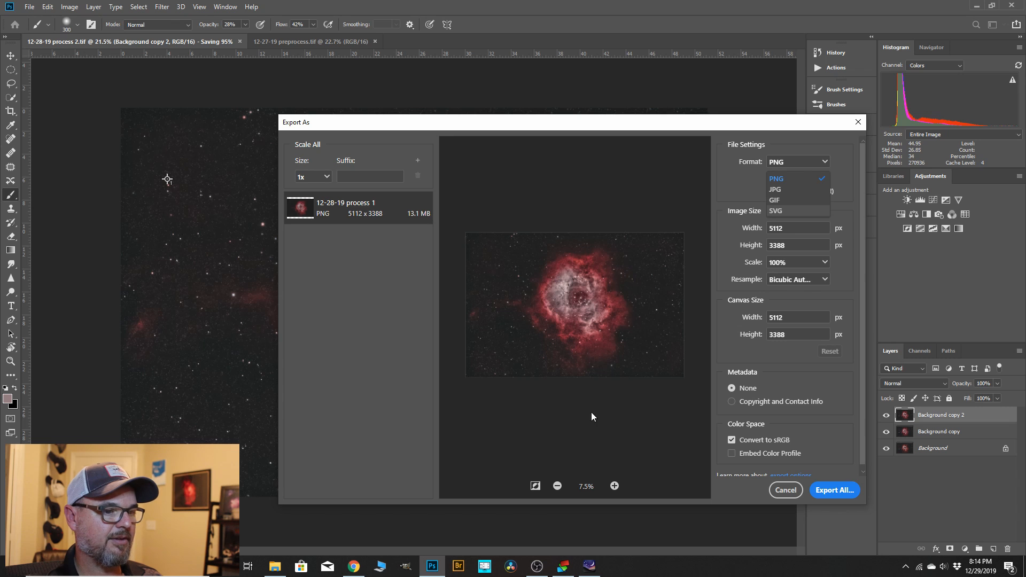
left_click(828, 491)
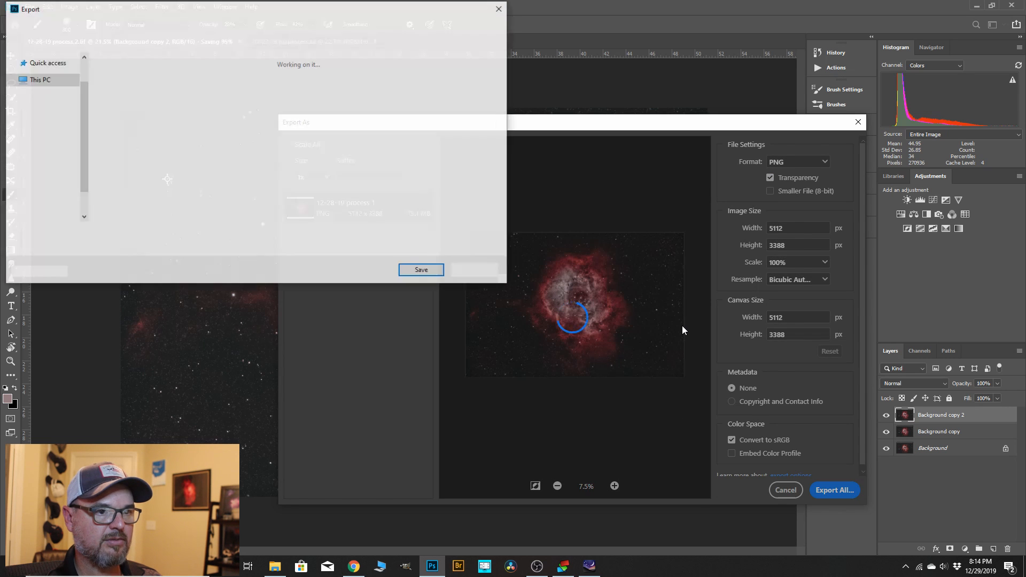
Enter 12-28-19 jpeg as the export file name, decline replacing the existing file, and save the export.
left_click(138, 233)
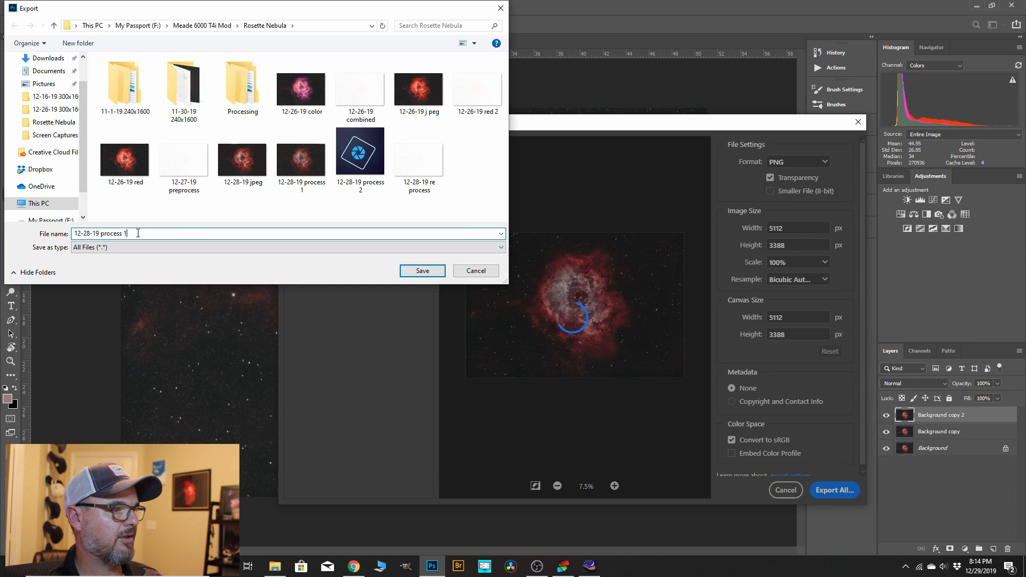
key("BackSpace")
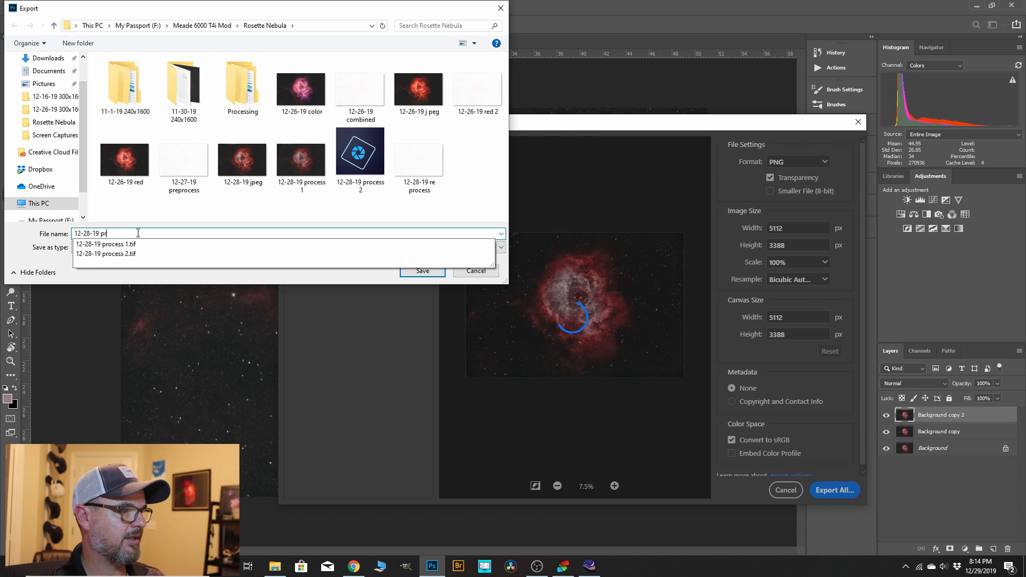
key("BackSpace")
key("BackSpace")
type("jpe")
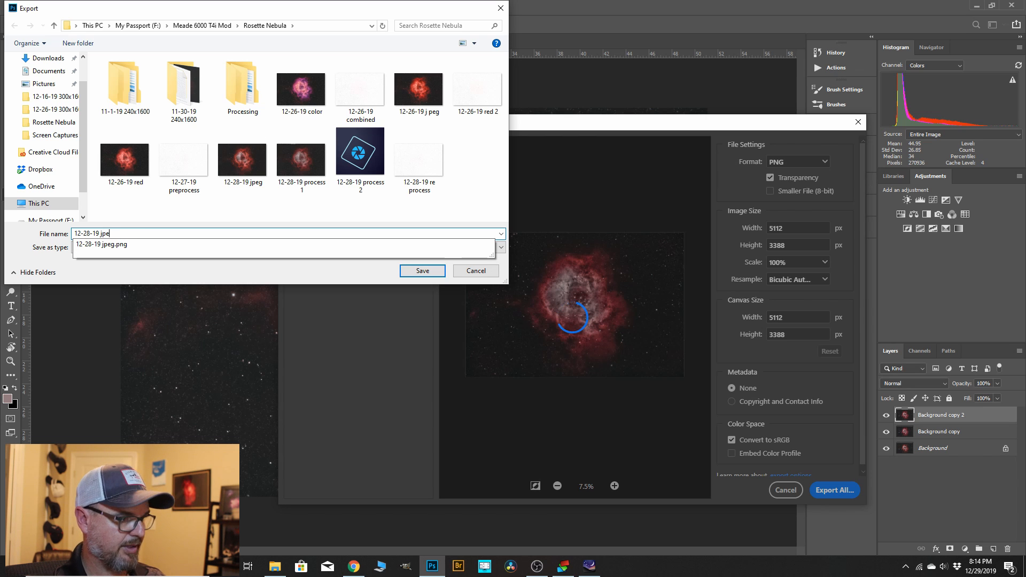
type("g")
left_click(422, 270)
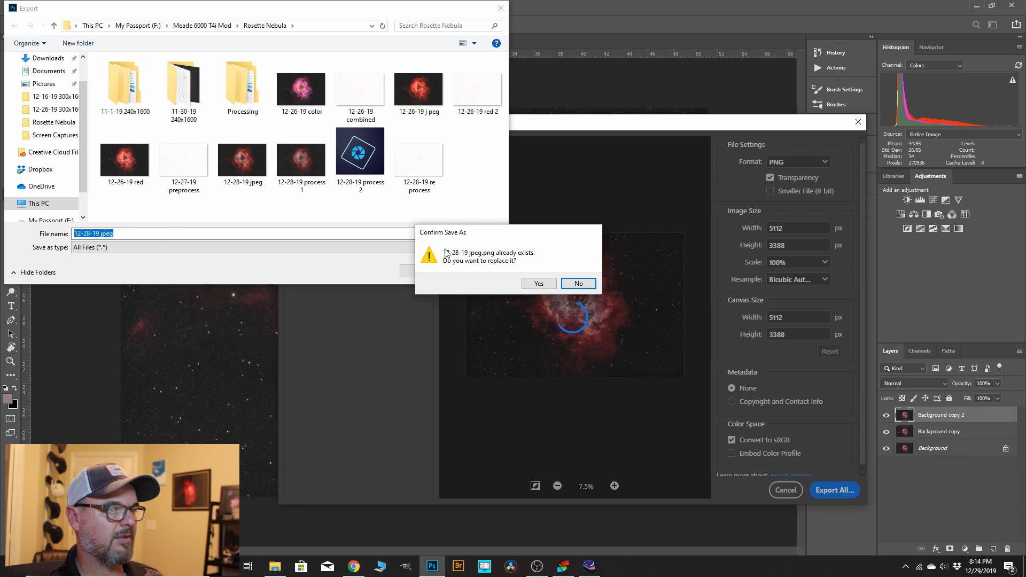
left_click(579, 283)
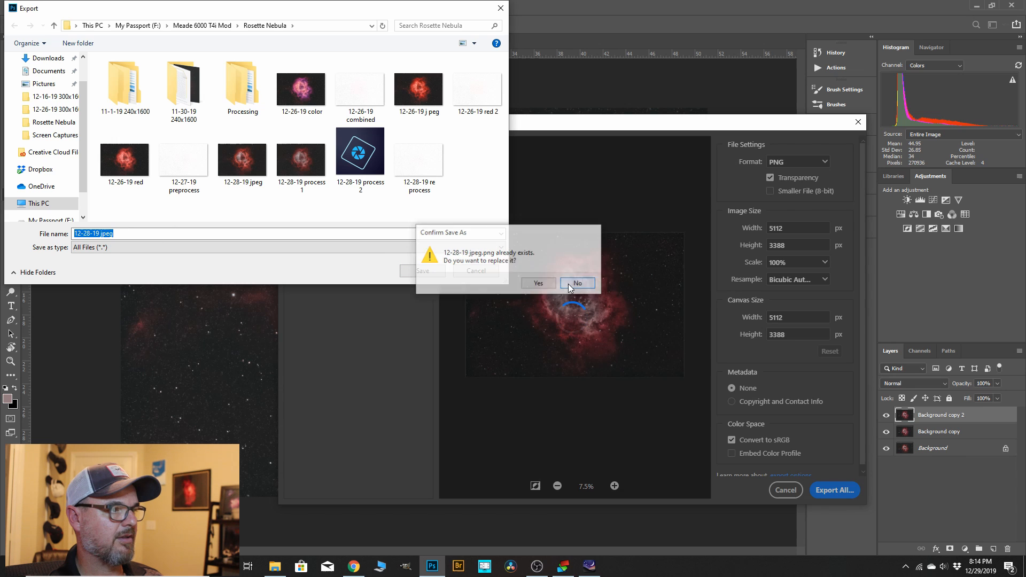
left_click(114, 234)
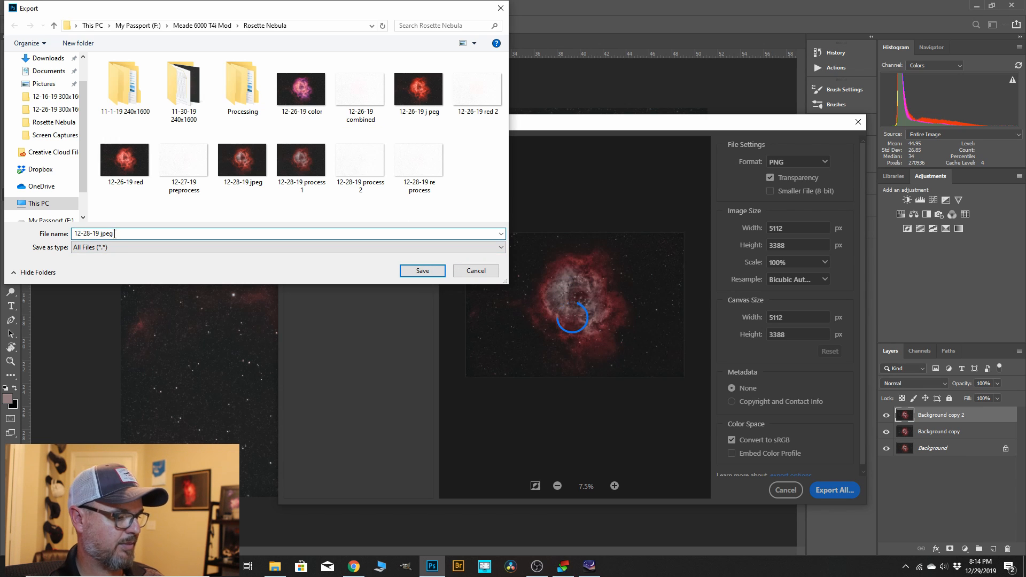
left_click(420, 270)
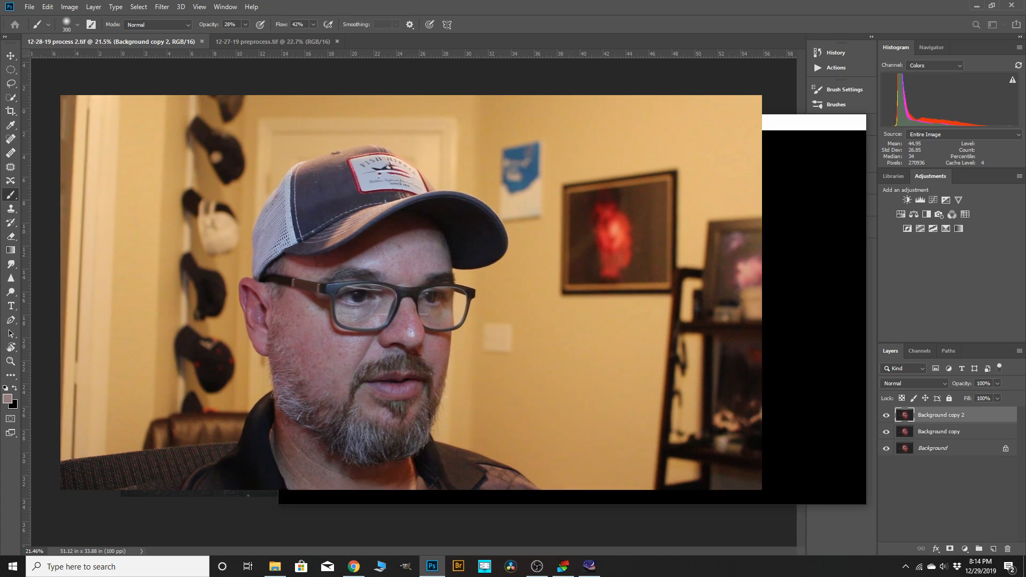
scroll(367, 252, "up", 3)
scroll(367, 252, "down", 4)
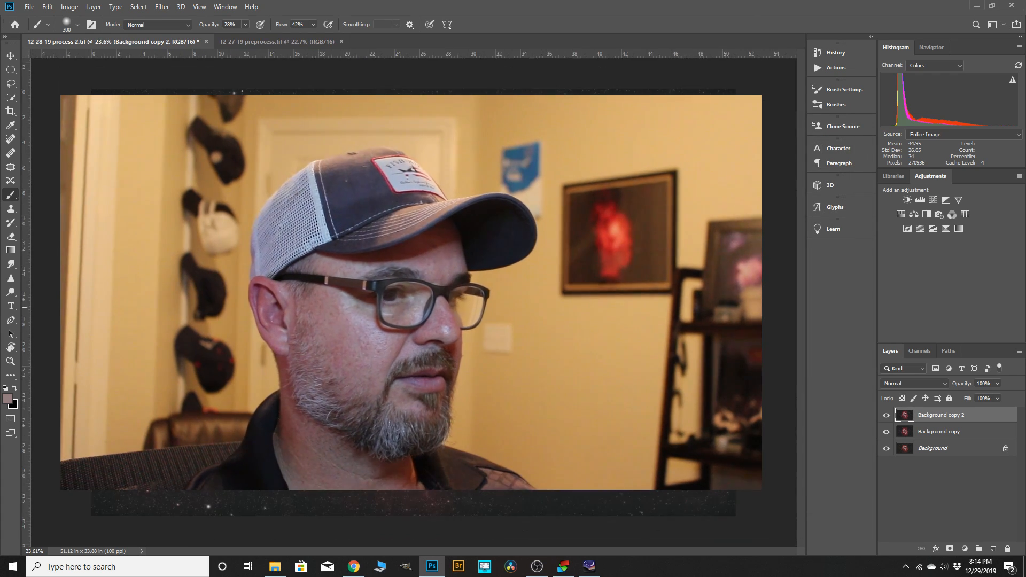
scroll(580, 331, "down", 1)
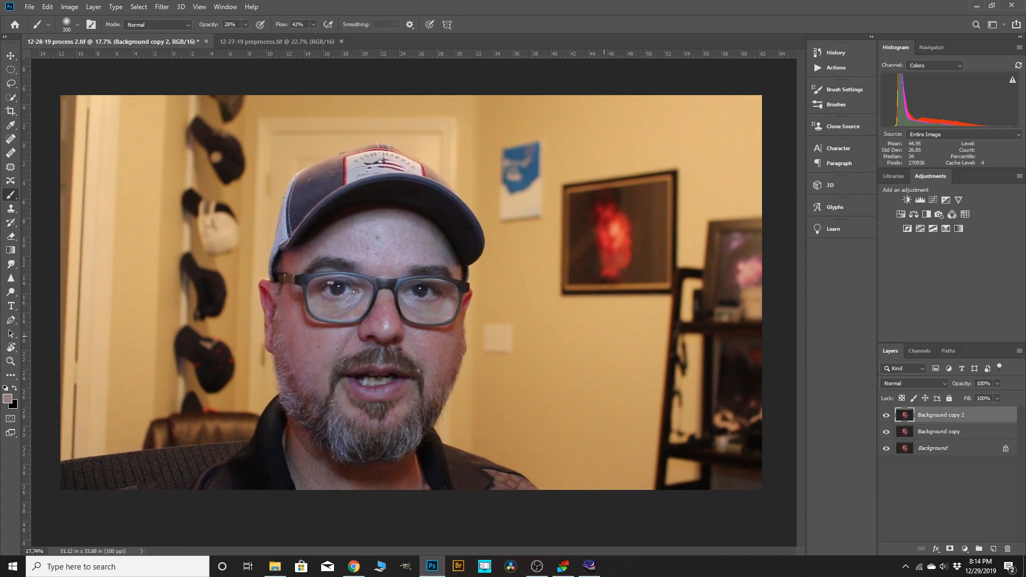